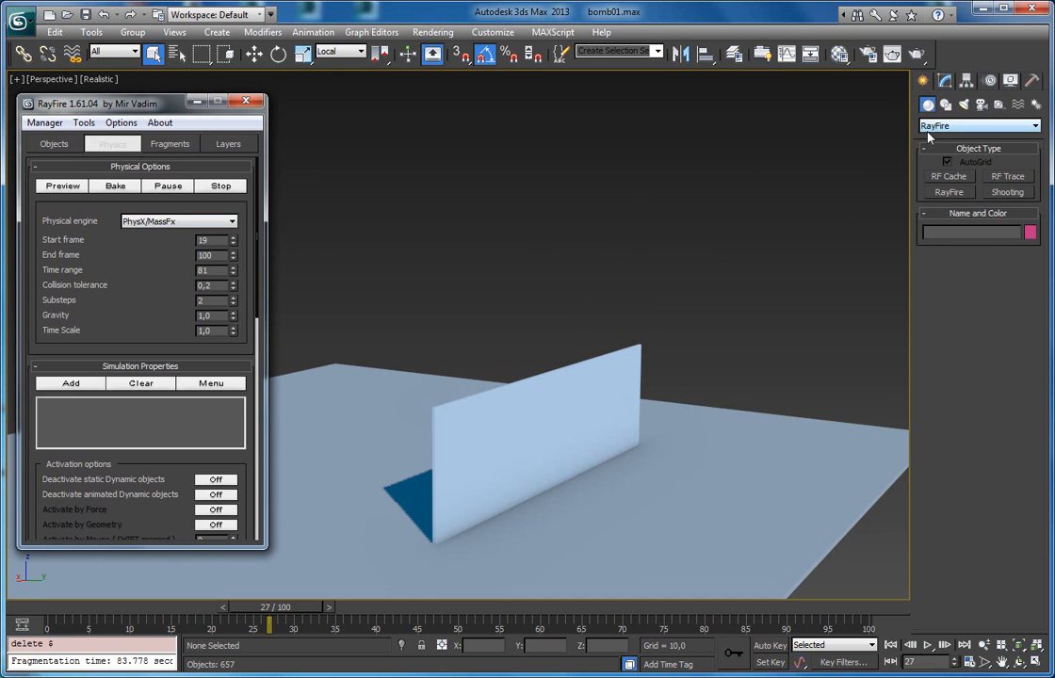
Create an RF Bomb helper on the ground in front of the wall, with a range size of about 69.7
left_click(998, 103)
left_click(979, 126)
left_click(943, 229)
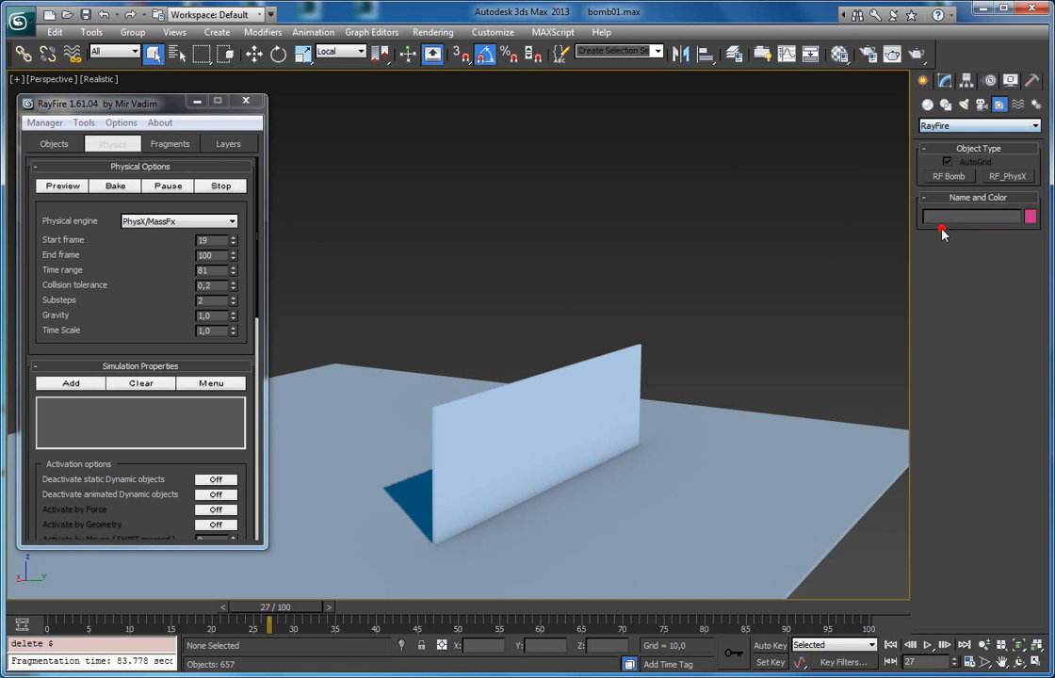
left_click(950, 180)
middle_click_drag(665, 296, 617, 279)
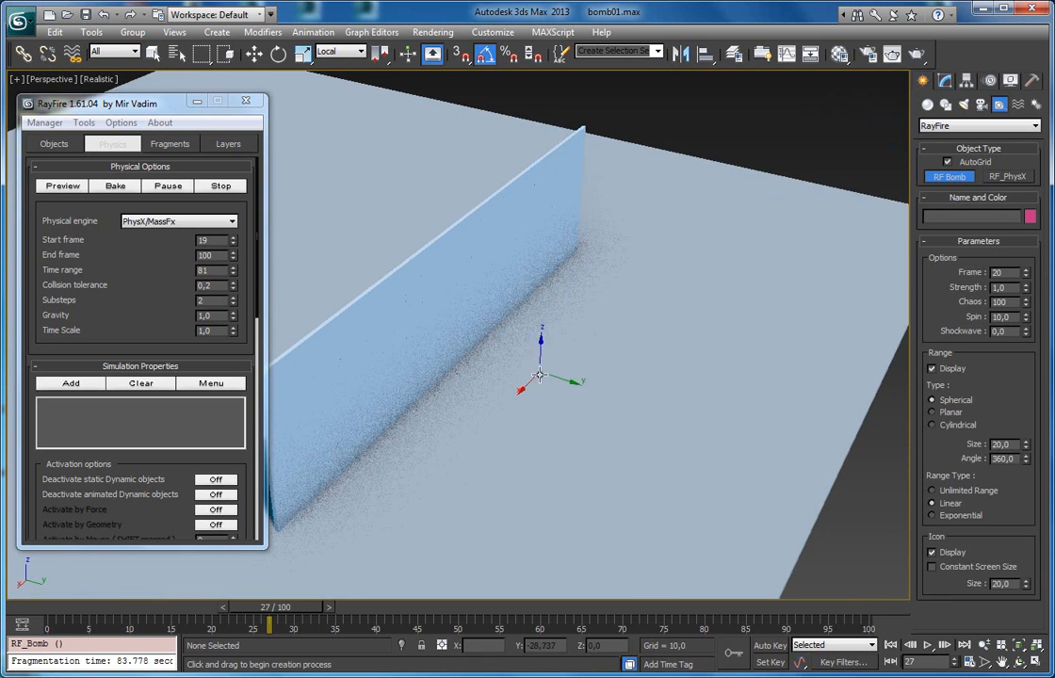
left_click_drag(538, 370, 650, 497)
middle_click_drag(690, 499, 716, 311, "alt")
Set the bomb's range shape to Planar and its range type to Unlimited Range
left_click(944, 81)
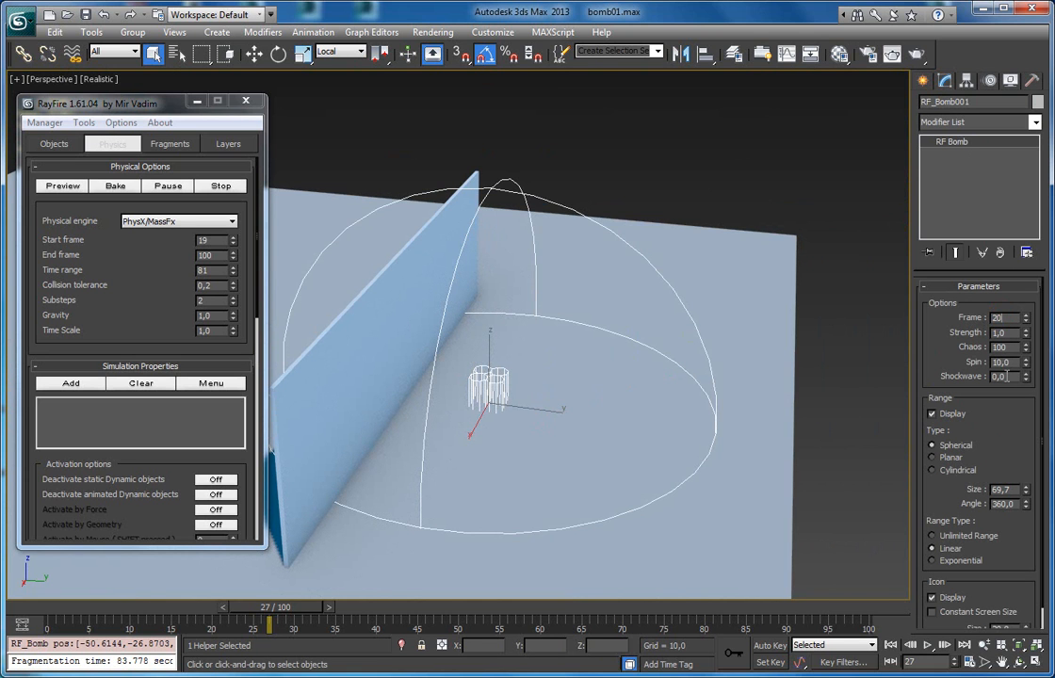
middle_click_drag(464, 305, 509, 279)
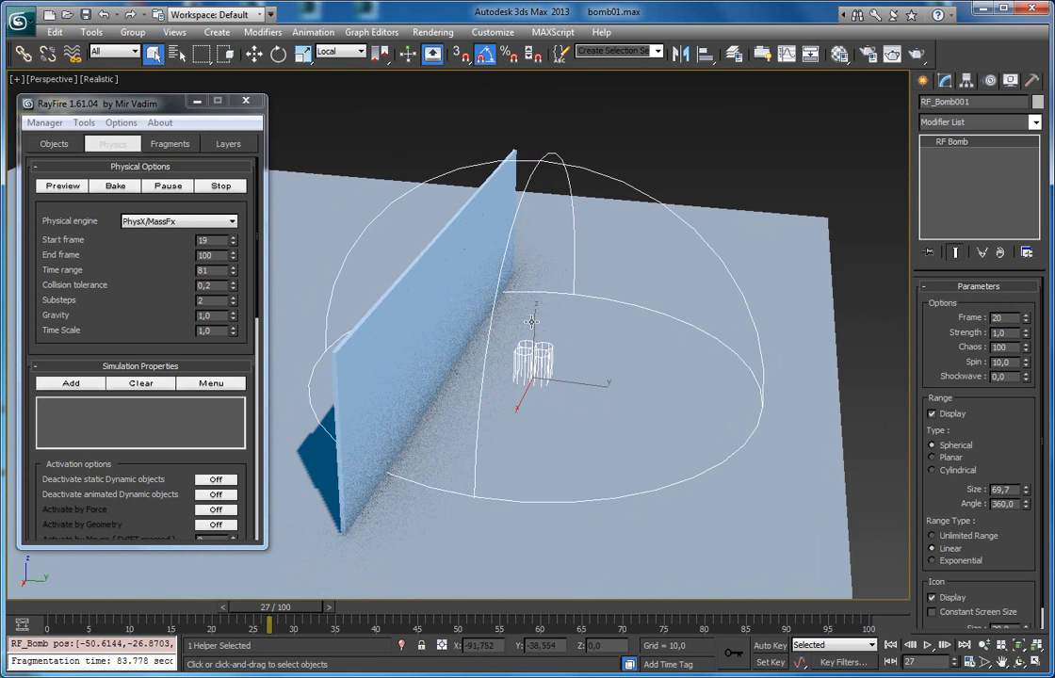
left_click(933, 457)
left_click(953, 537)
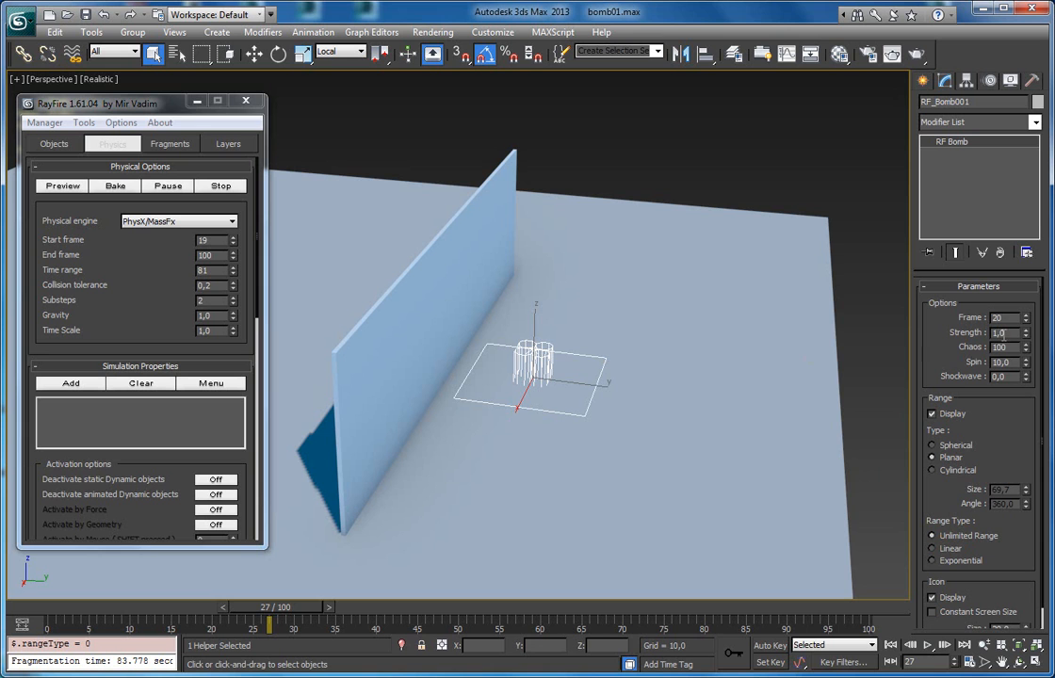
Turn off the display of the bomb's icon
key("e")
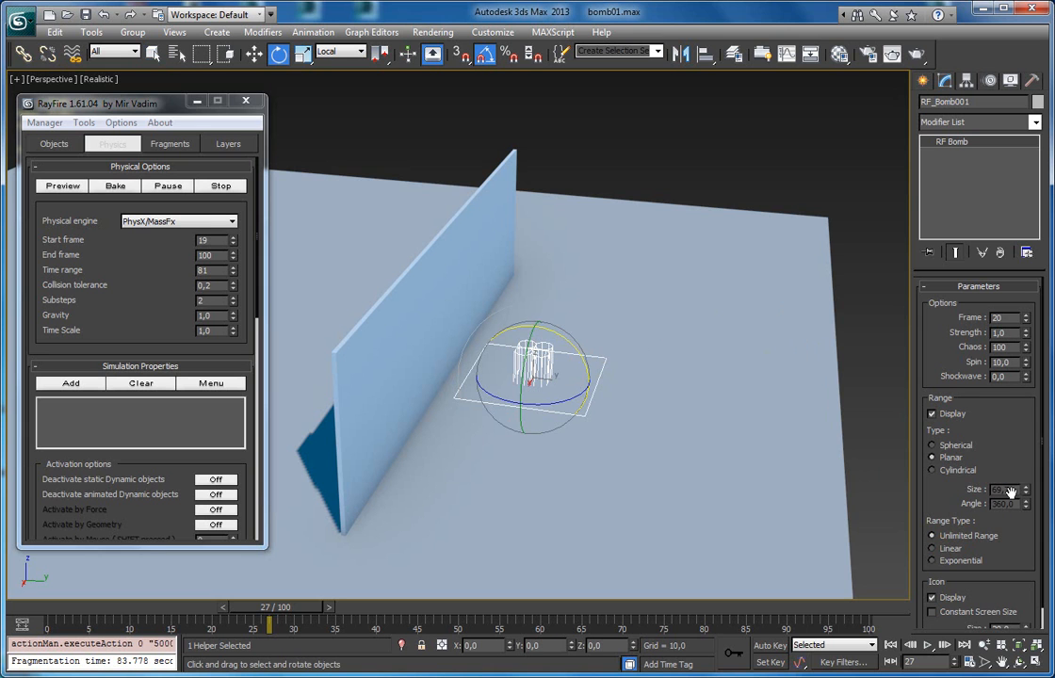
scroll(973, 596, "down", 1)
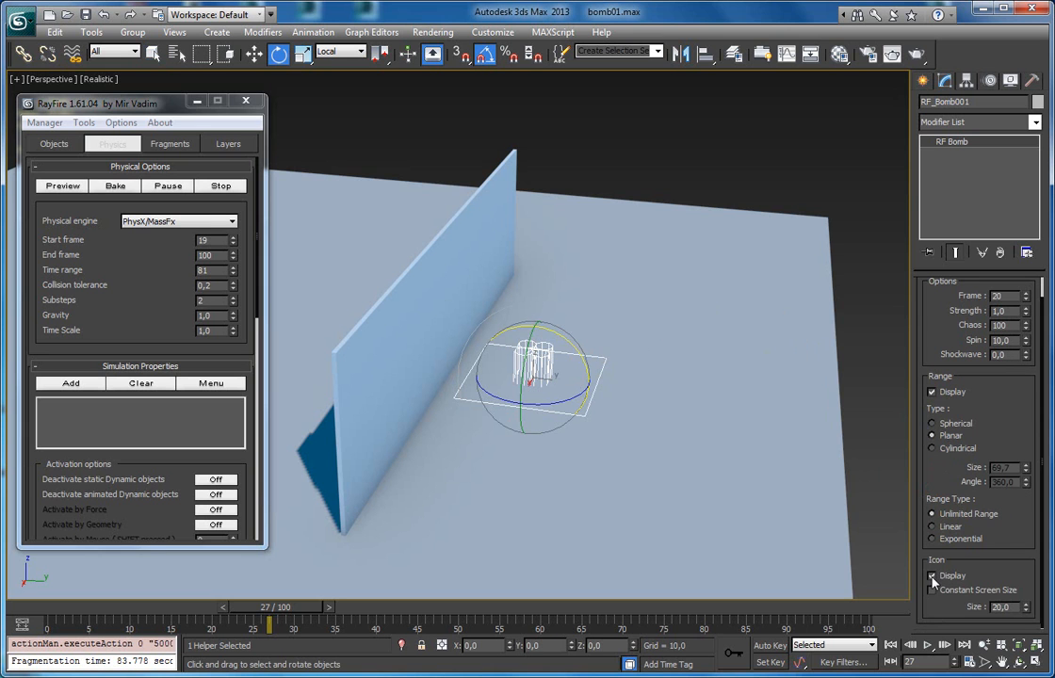
left_click(932, 575)
scroll(595, 405, "up", 3)
left_click(933, 577)
left_click(933, 577)
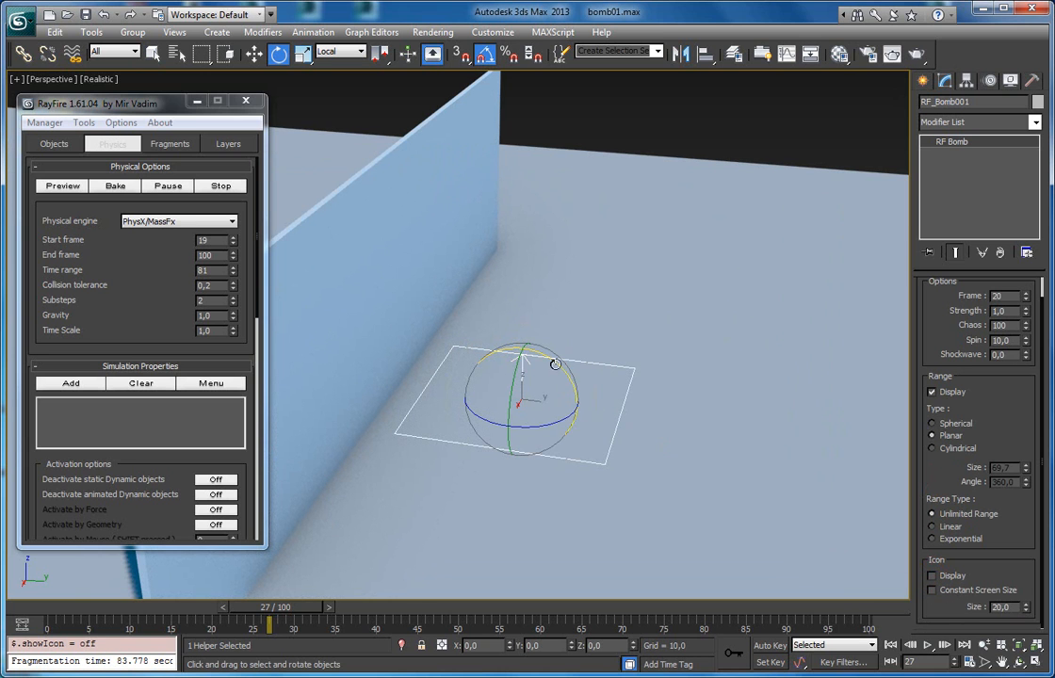
Rotate the bomb so its planar direction arrow points at the wall
middle_click_drag(551, 365, 688, 414, "alt")
scroll(625, 357, "up", 4)
middle_click_drag(688, 414, 619, 314)
scroll(572, 343, "down", 2)
mouse_move(559, 268)
middle_mouse_down("alt")
mouse_move(569, 295)
mouse_move(554, 272)
middle_mouse_up("alt")
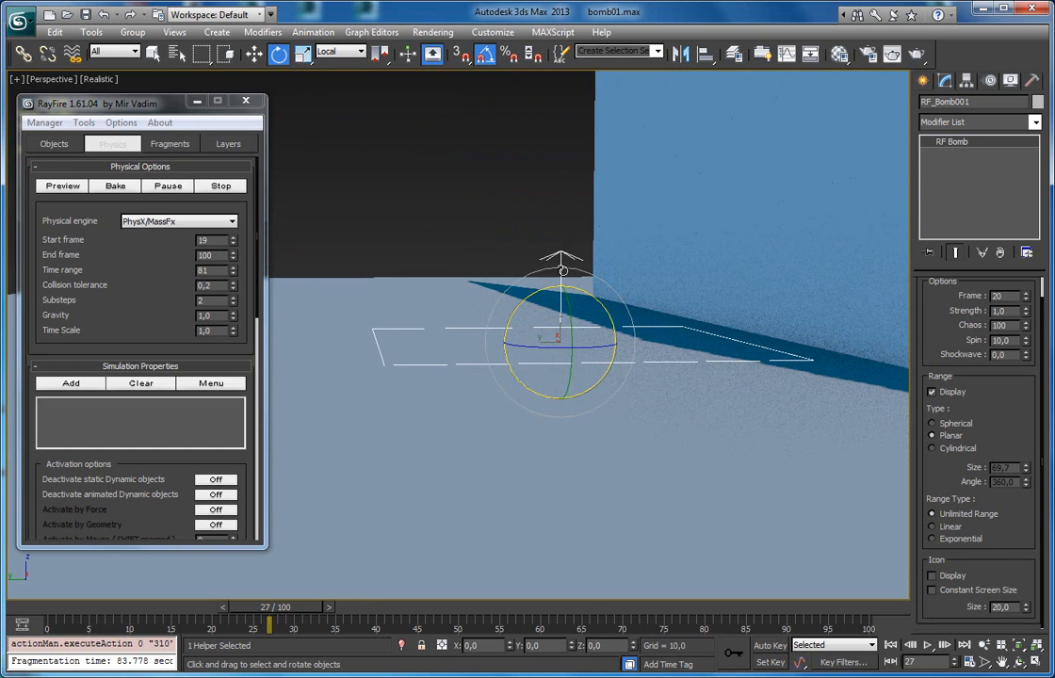
left_click_drag(561, 288, 594, 263)
Raise the bomb off the ground so its plane stands in front of the wall
key("w")
scroll(543, 322, "down", 4)
middle_click_drag(535, 396, 515, 436)
middle_click_drag(515, 436, 489, 413, "alt")
left_click_drag(505, 351, 502, 200)
Show edged faces, try to pull one fragment out of the wall, and undo the move
key("e")
middle_click_drag(510, 269, 550, 377, "alt")
left_click(559, 306)
middle_click_drag(558, 306, 594, 344, "alt")
key("F4")
key("w")
left_click_drag(613, 346, 628, 356)
key("ctrl+z")
Select another wall fragment and examine its shape up close
left_click(497, 347)
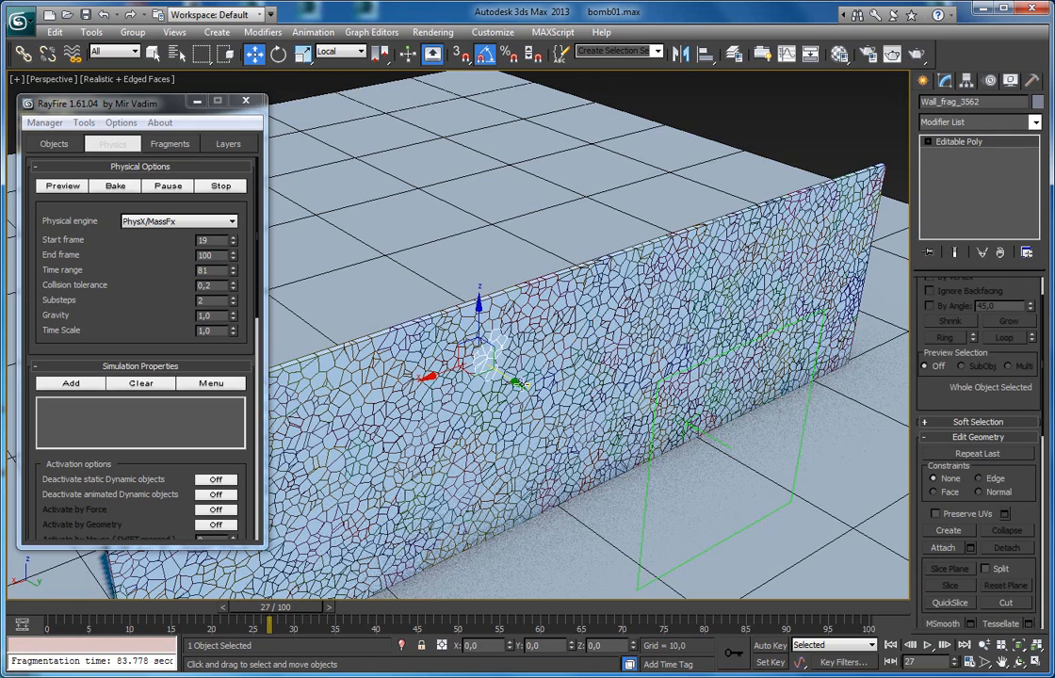
left_click_drag(517, 383, 534, 394)
key("F3")
key("F3")
key("alt+q")
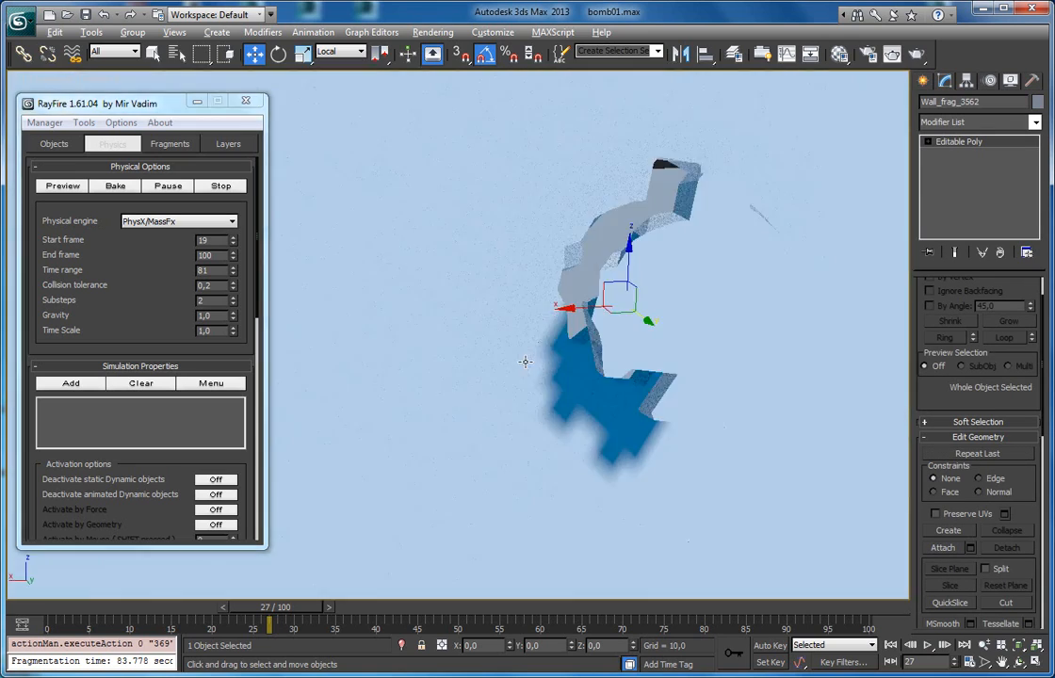
key("alt+q")
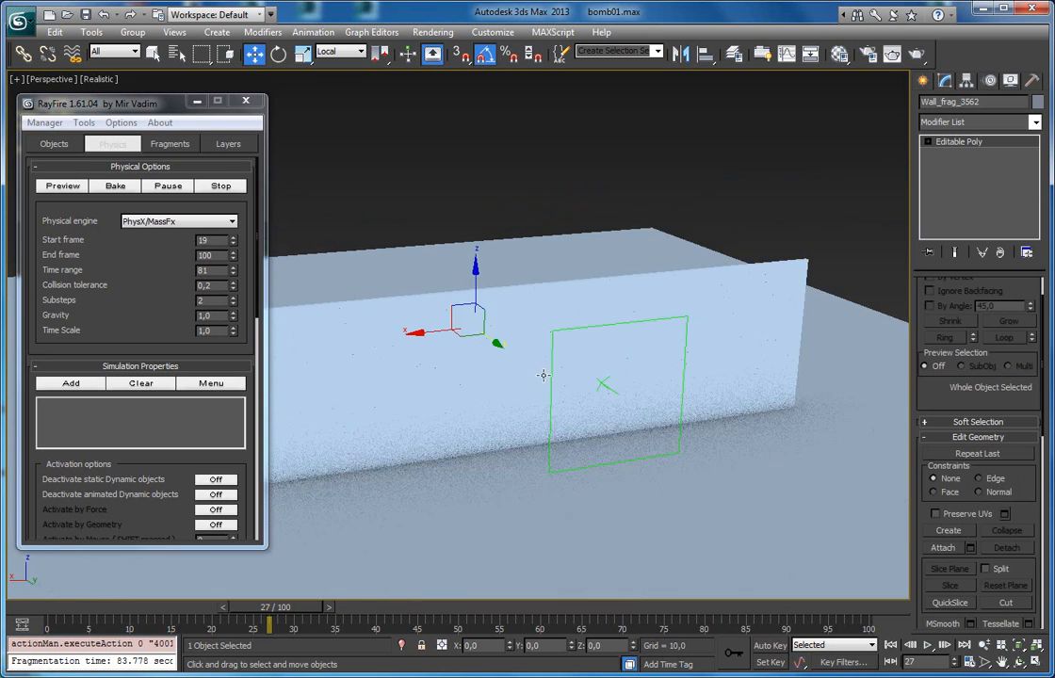
Check the RayFire object lists, then add the selected RF Bomb to the physics Simulation Properties
left_click(57, 143)
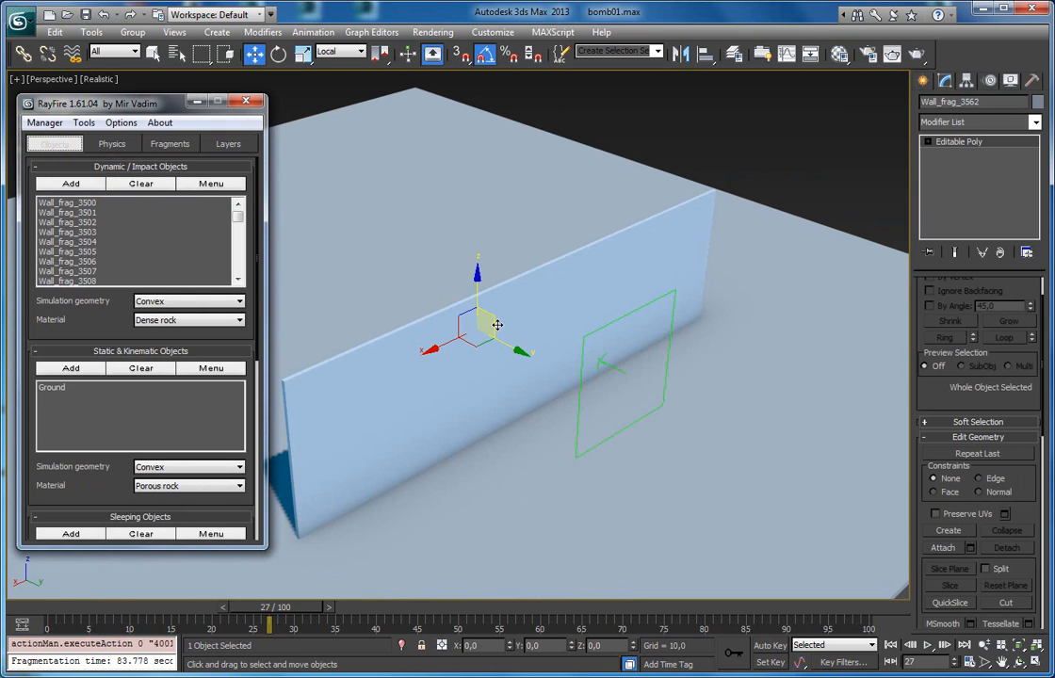
left_click(606, 360)
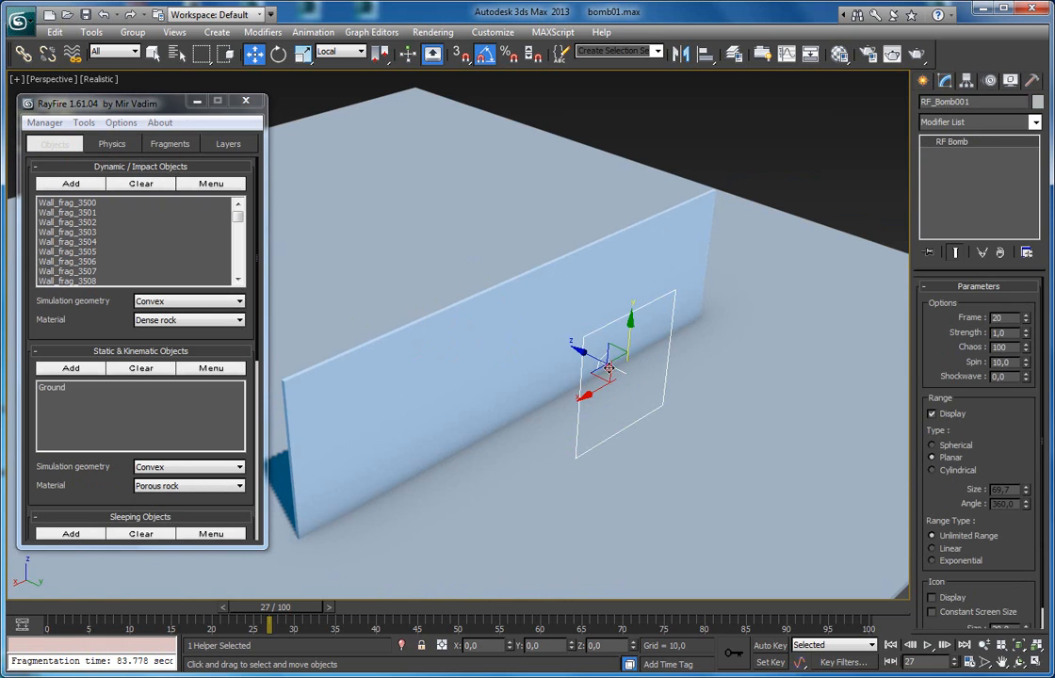
left_click(111, 145)
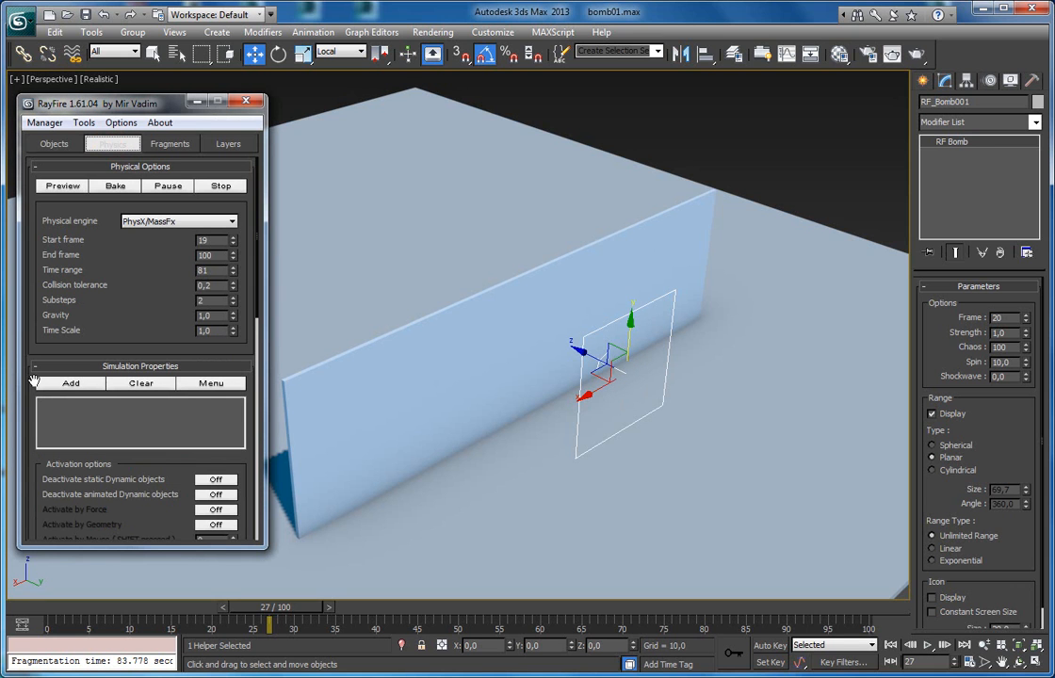
left_click(74, 384)
left_click_drag(132, 321, 132, 286)
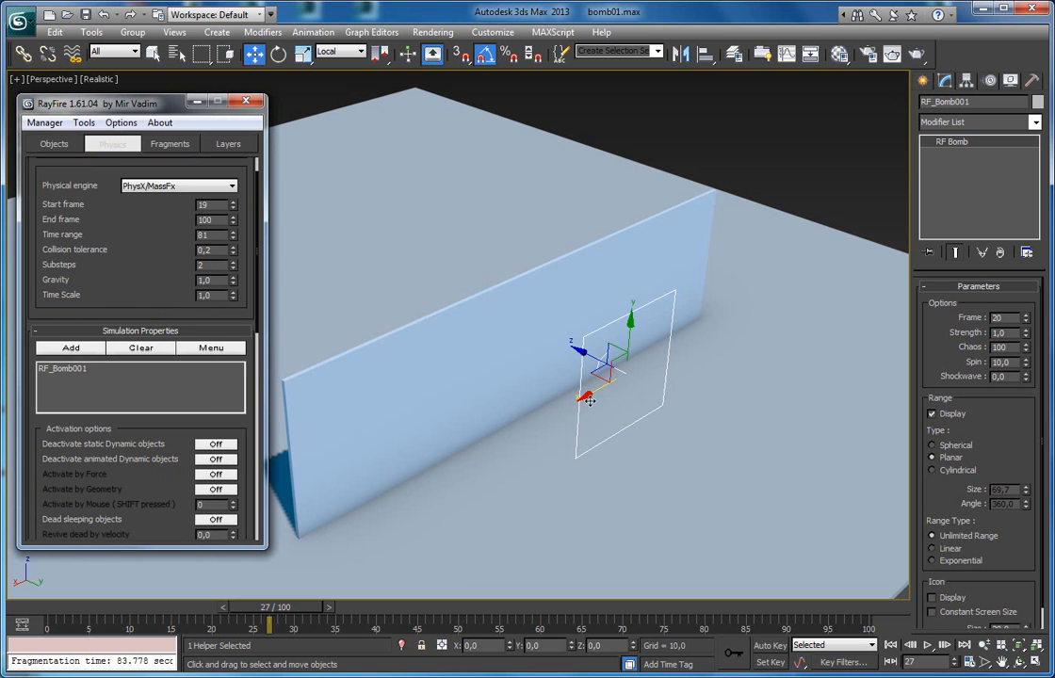
Check the simulation start frame and preview the bomb's effect on the fragmented wall
middle_click_drag(525, 431, 556, 421, "alt")
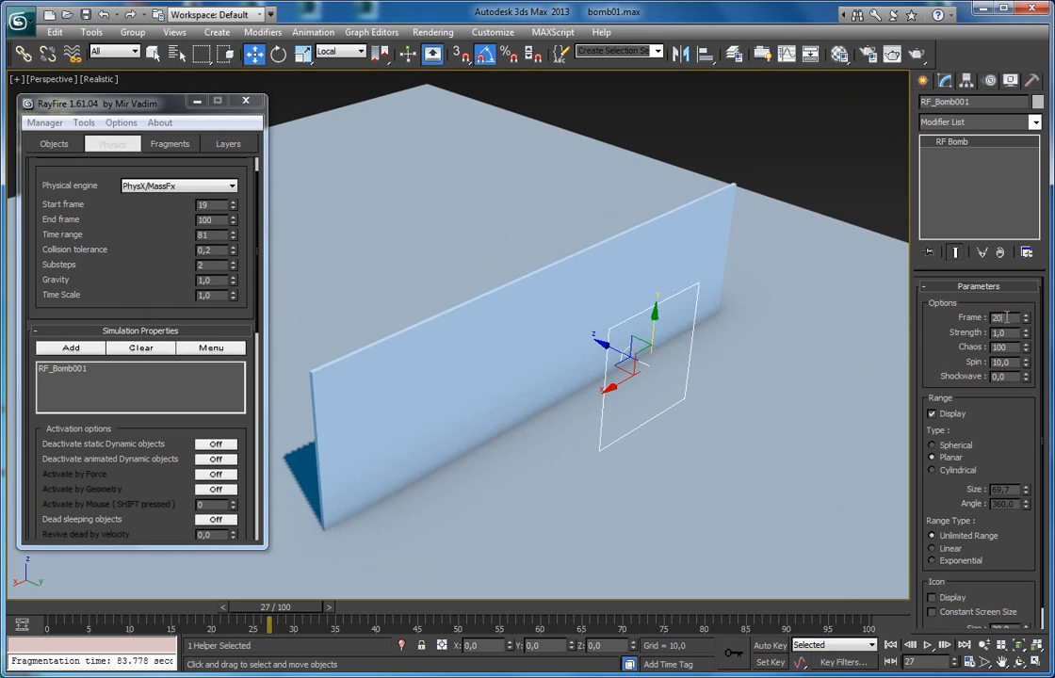
left_click(219, 204)
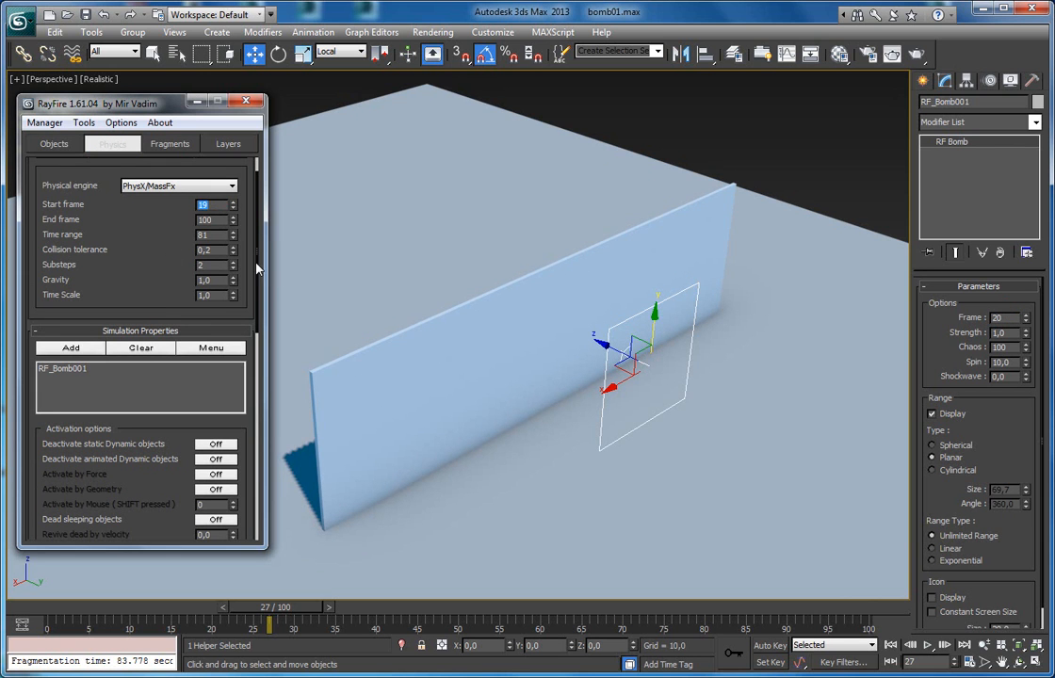
mouse_move(499, 356)
middle_mouse_down("alt")
mouse_move(522, 337)
mouse_move(497, 333)
middle_mouse_up("alt")
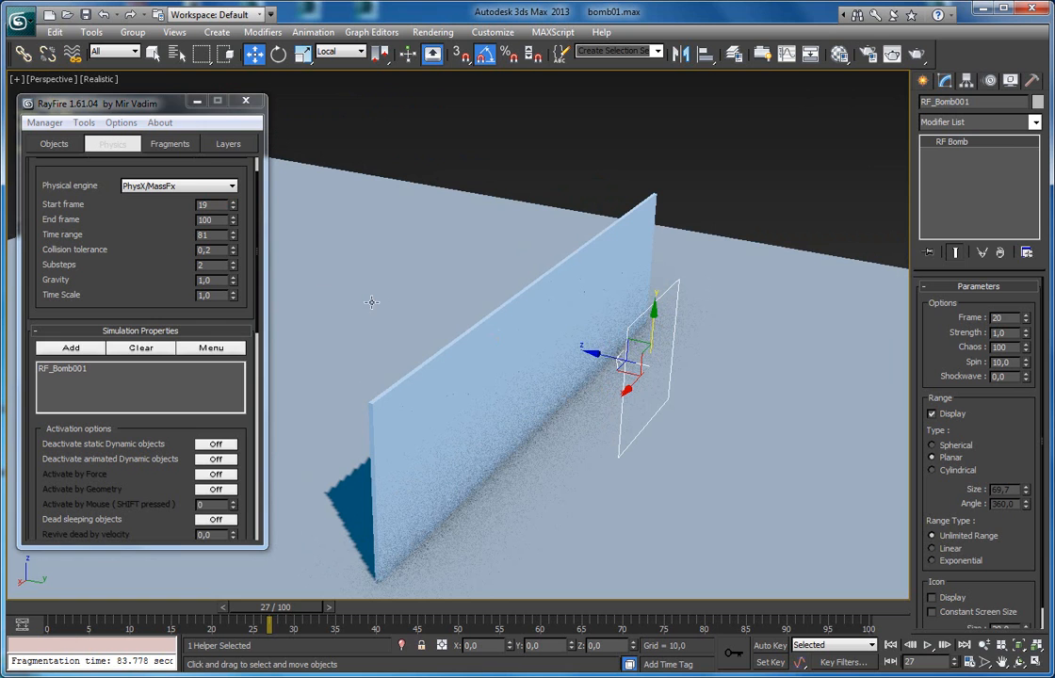
left_click_drag(68, 216, 83, 363)
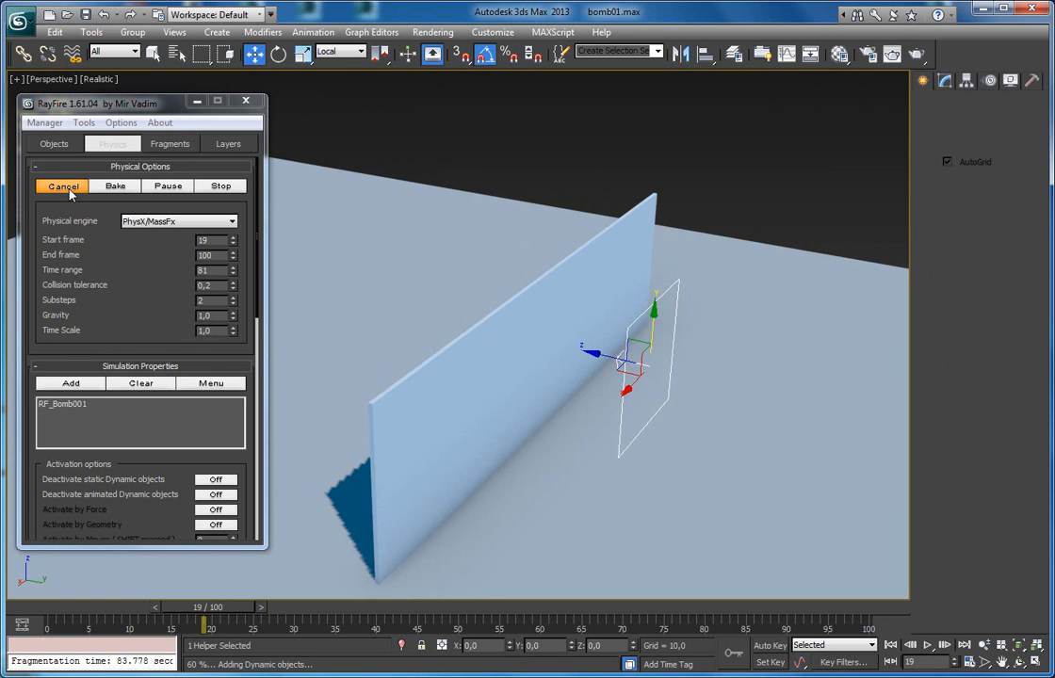
middle_click_drag(521, 379, 442, 358, "alt")
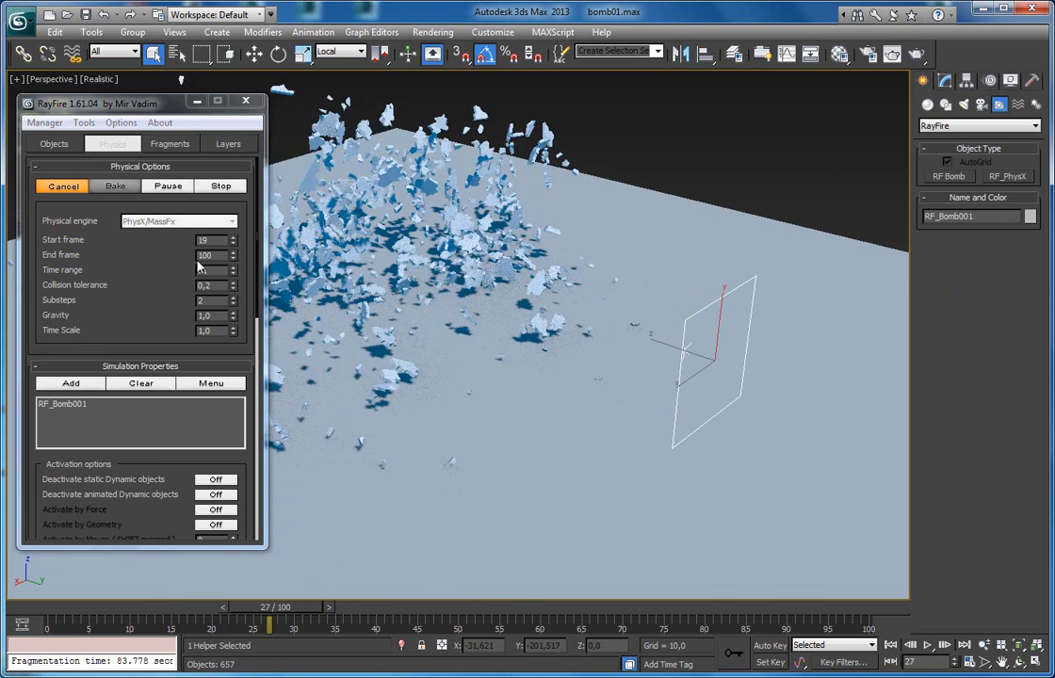
Pause the preview and scrub back to frame 25 to examine the scattered fragments
left_click(162, 192)
middle_click_drag(659, 282, 572, 414, "alt")
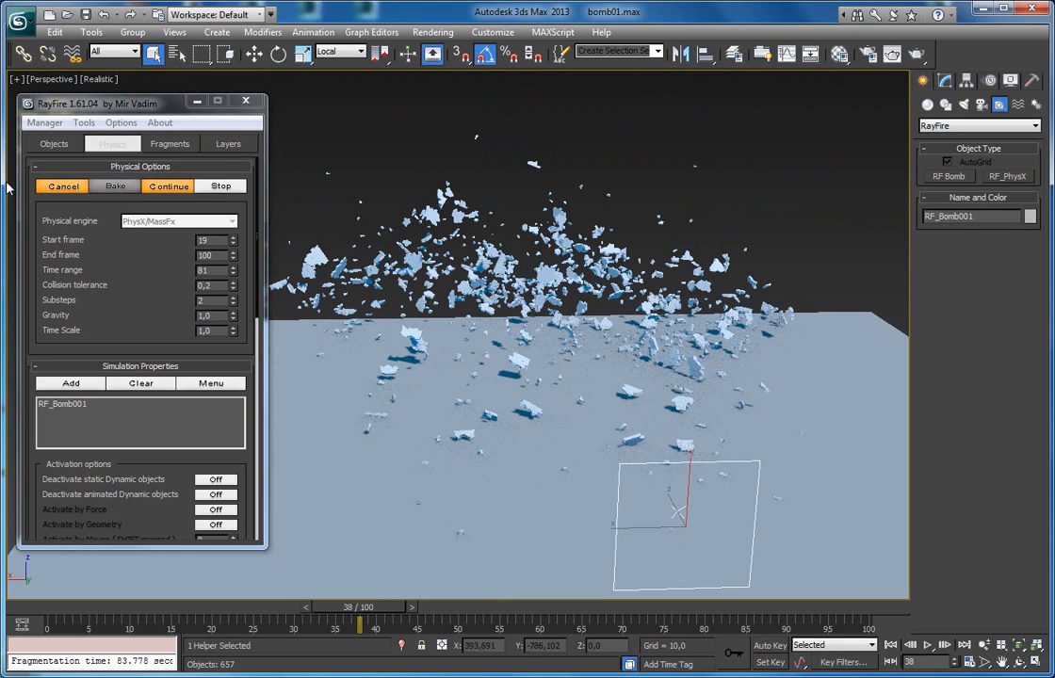
left_click_drag(358, 608, 285, 613)
middle_click_drag(372, 460, 744, 320, "alt")
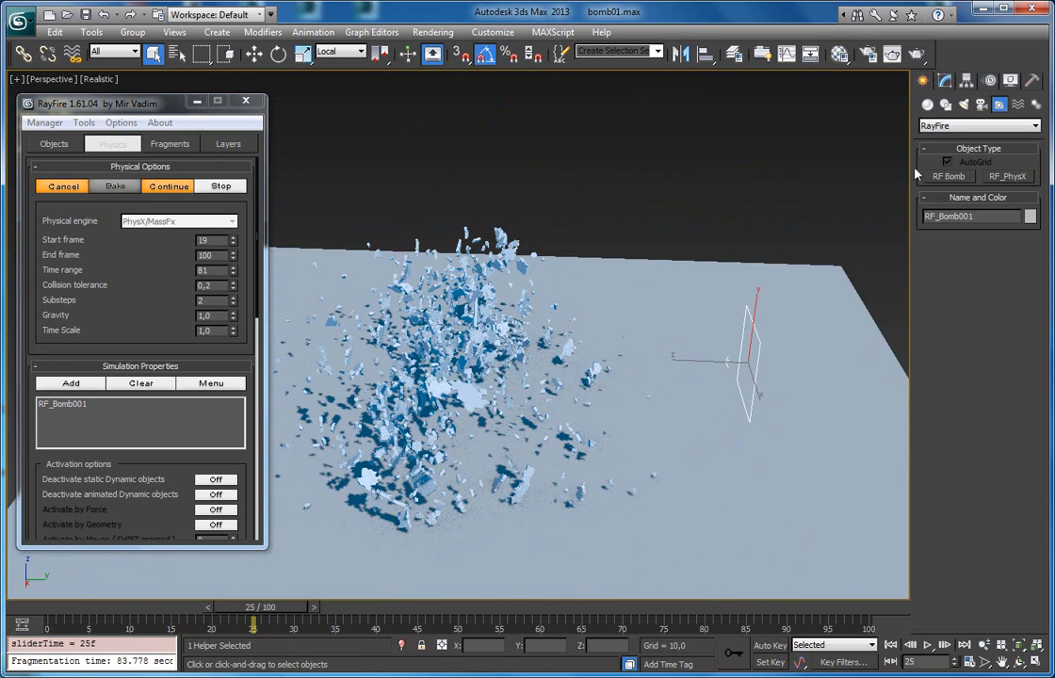
Cancel the paused preview and set the bomb's Chaos to 0
left_click(944, 81)
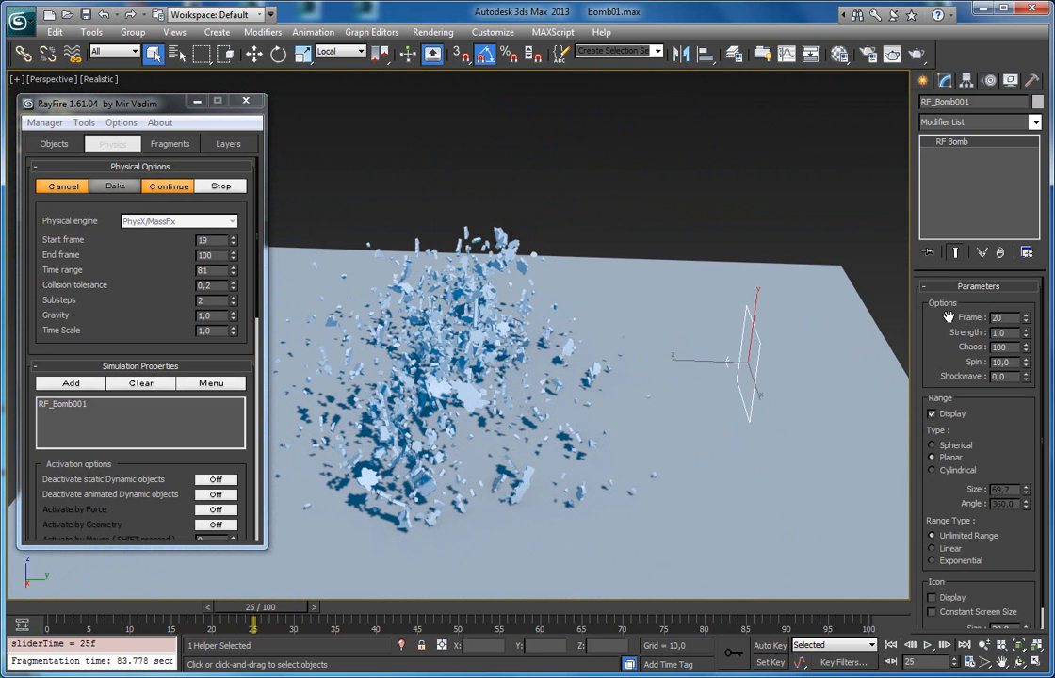
middle_click_drag(659, 297, 393, 269, "alt")
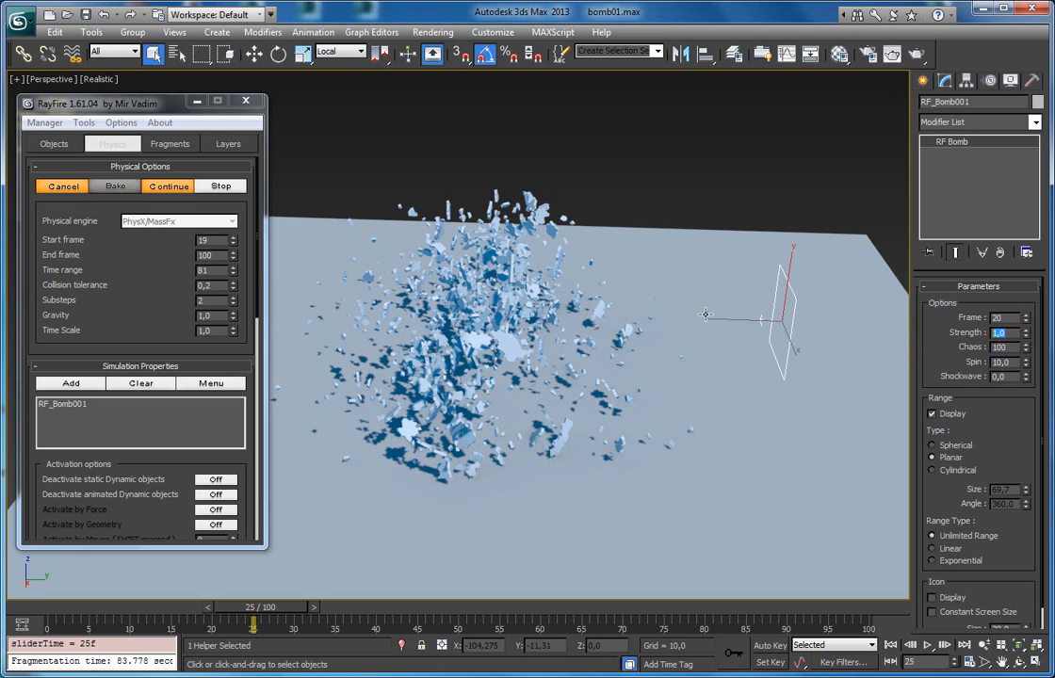
left_click(57, 185)
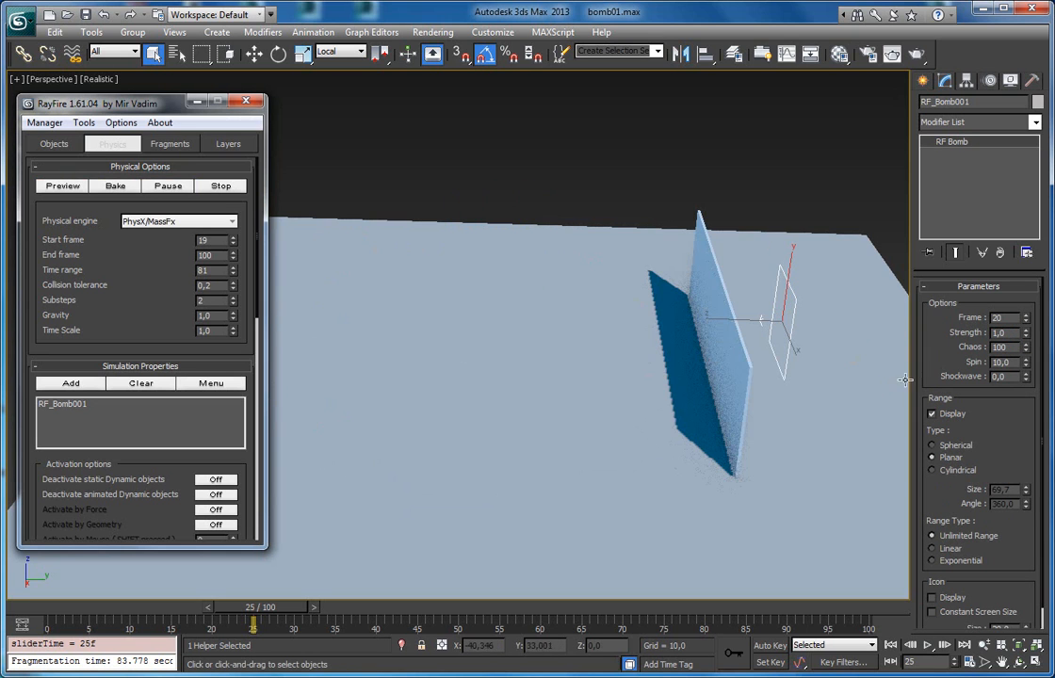
right_click(1023, 347)
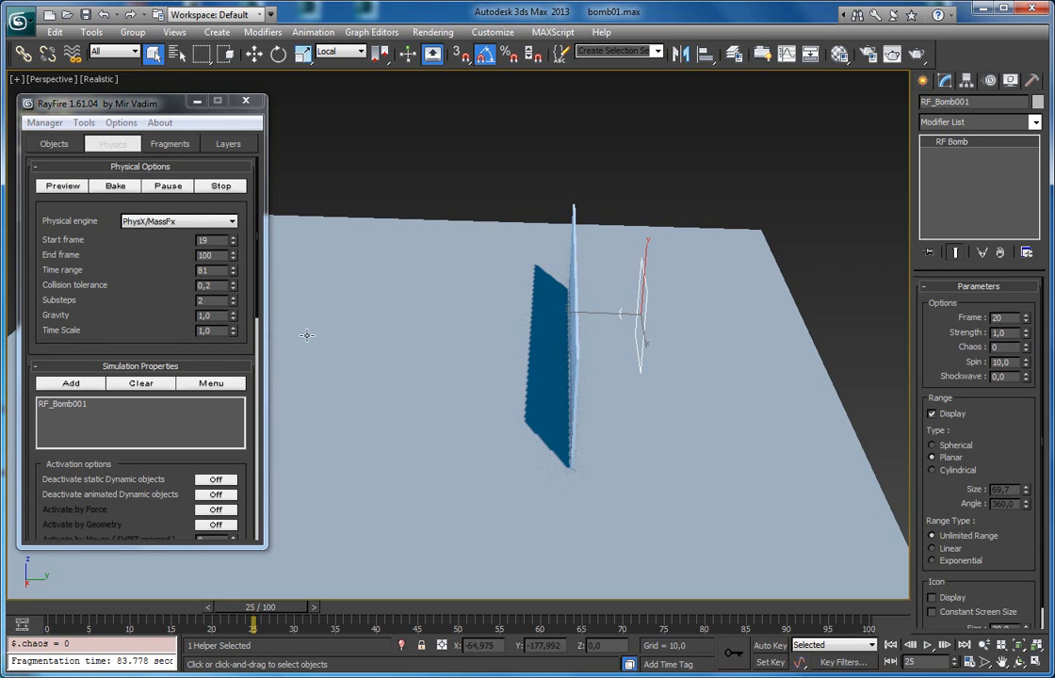
Preview the wall explosion with zero Chaos, then cancel the simulation and scrub to frame 35
left_click(64, 187)
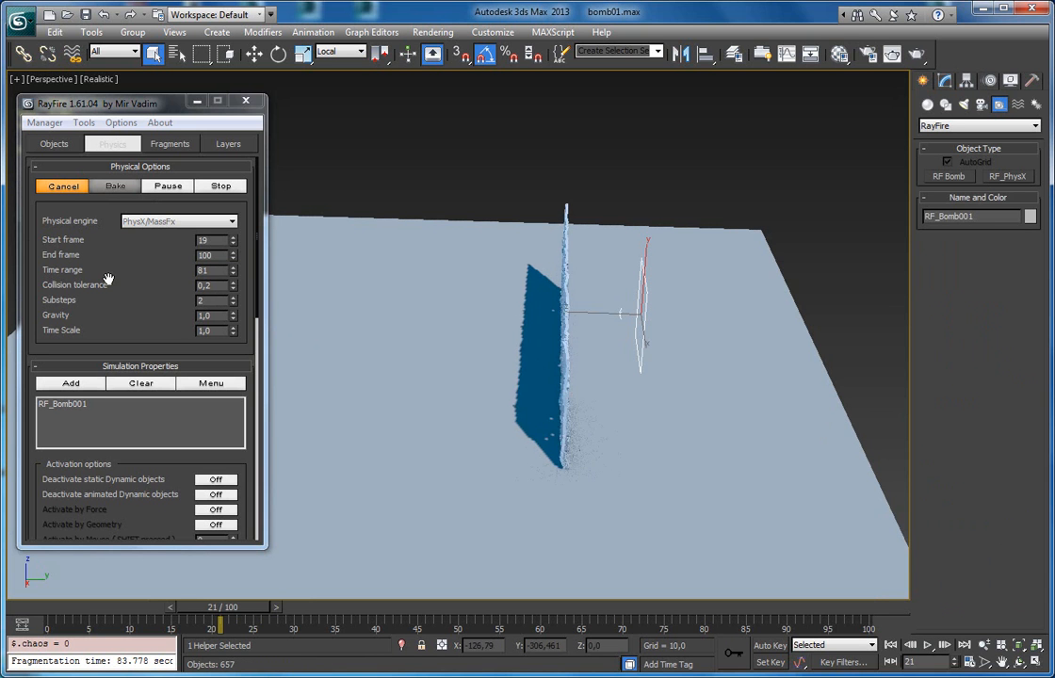
middle_click_drag(688, 392, 597, 396, "alt")
scroll(616, 391, "up", 5)
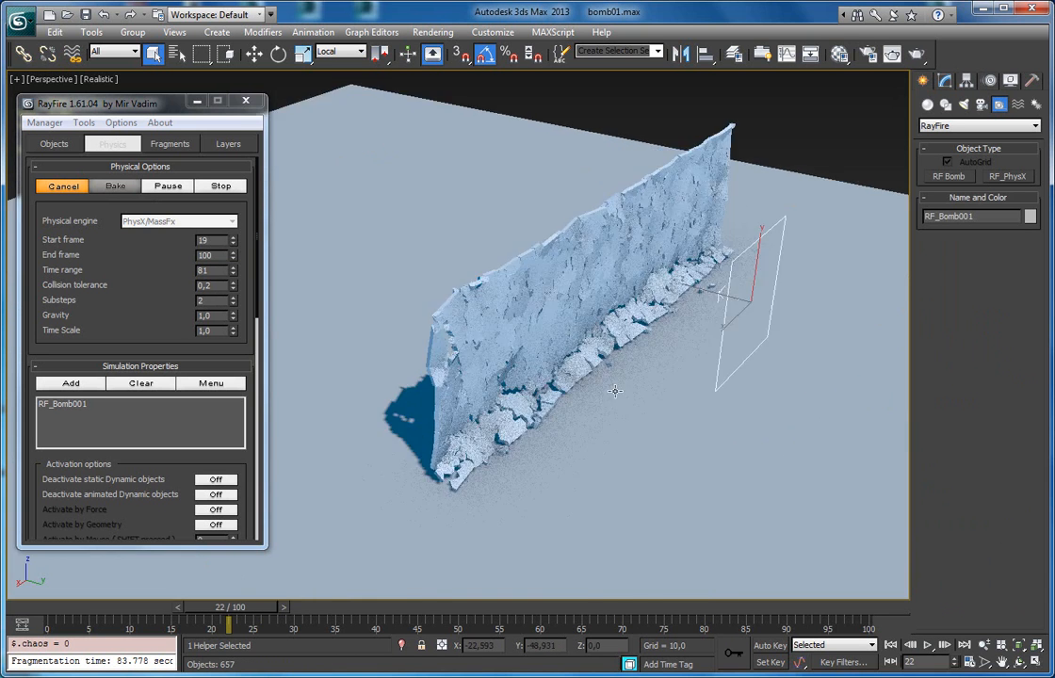
scroll(619, 389, "down", 5)
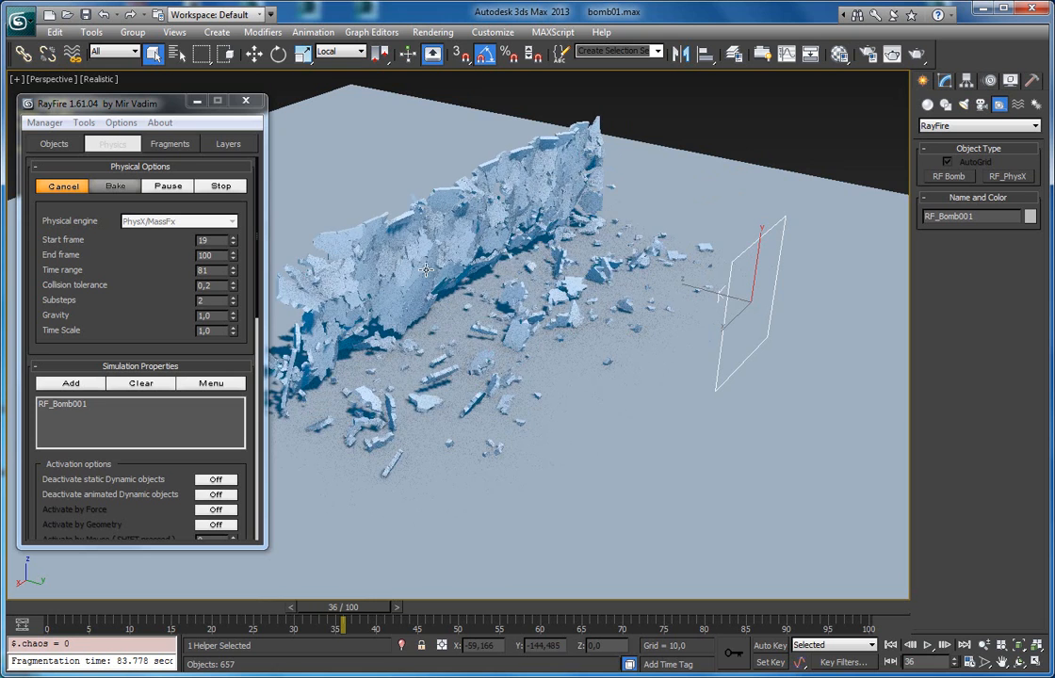
middle_click_drag(369, 233, 450, 261)
left_click(54, 189)
left_click_drag(368, 606, 335, 606)
Set the bomb's Spin to 0
left_click(943, 81)
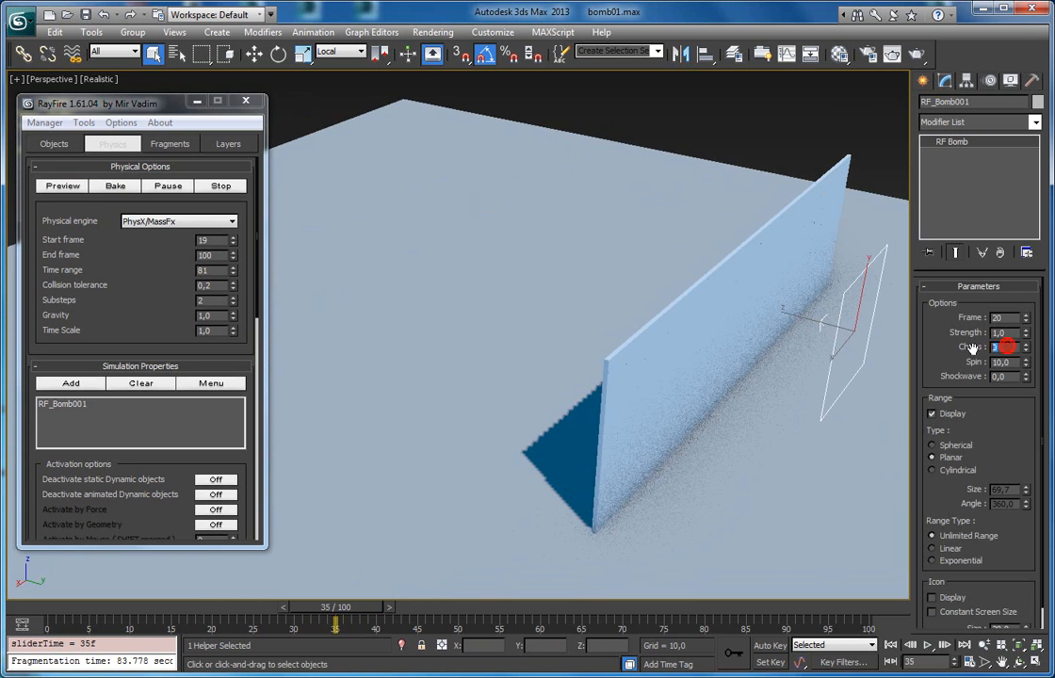
middle_click_drag(835, 315, 637, 313)
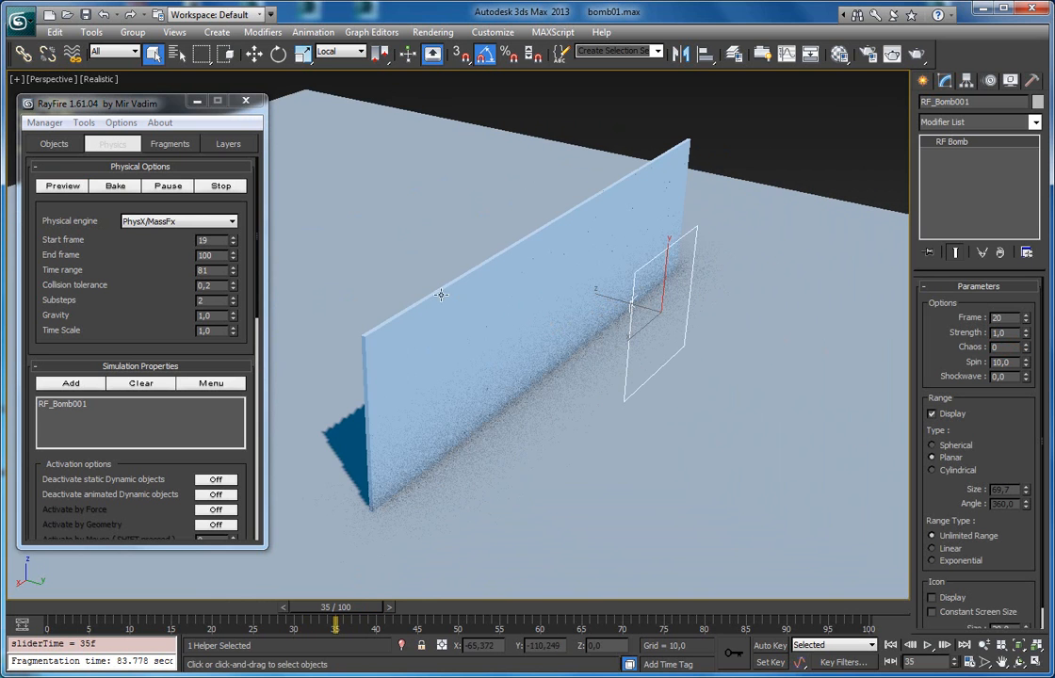
middle_click_drag(375, 304, 468, 322)
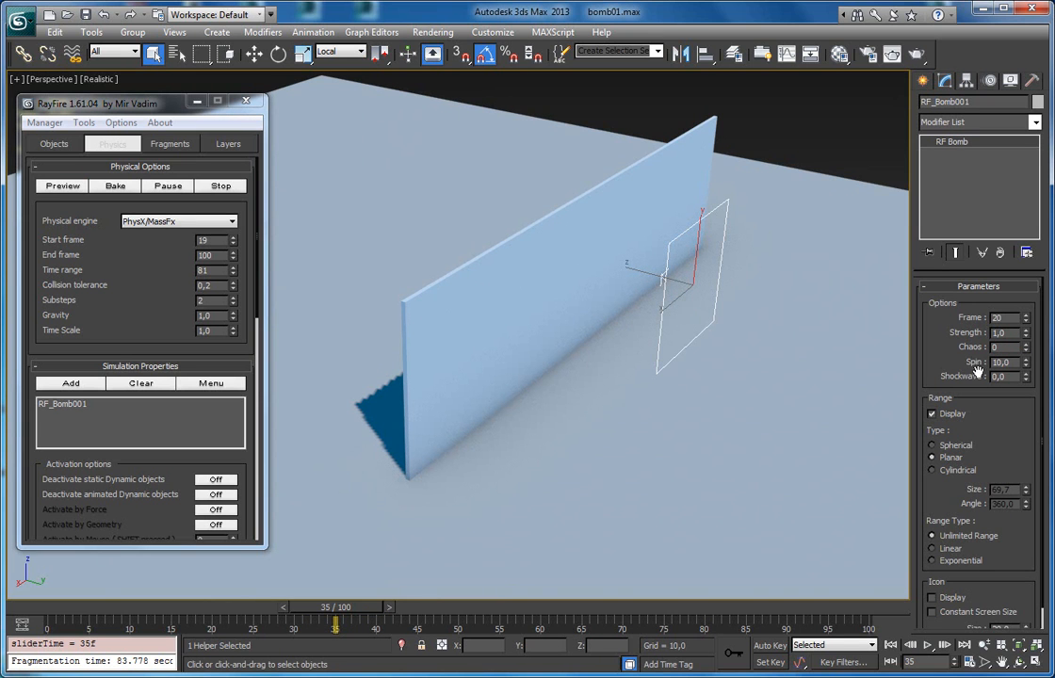
left_click(1014, 362)
type("0")
Preview the wall explosion with zero Chaos and zero Spin, and cancel the simulation
left_click(63, 186)
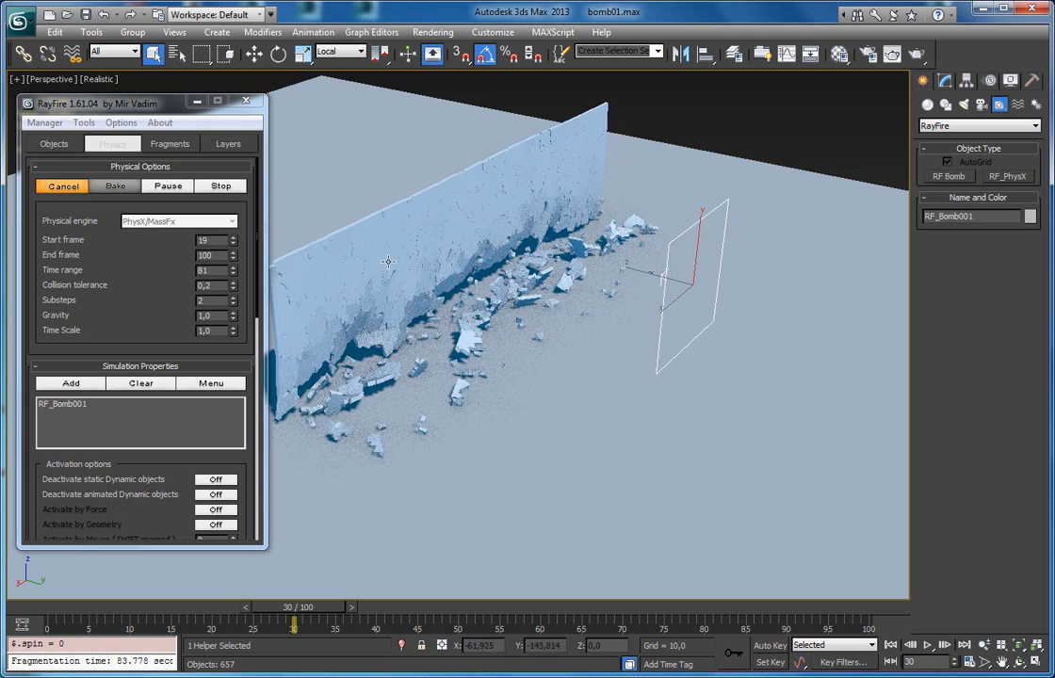
middle_click_drag(392, 262, 439, 283)
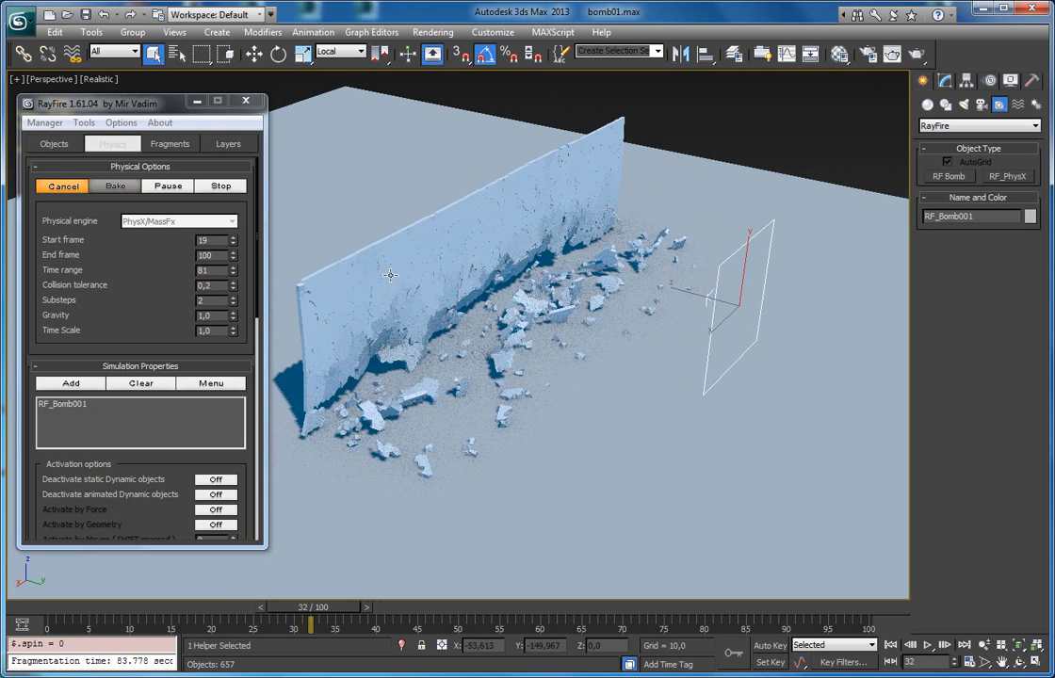
left_click(54, 187)
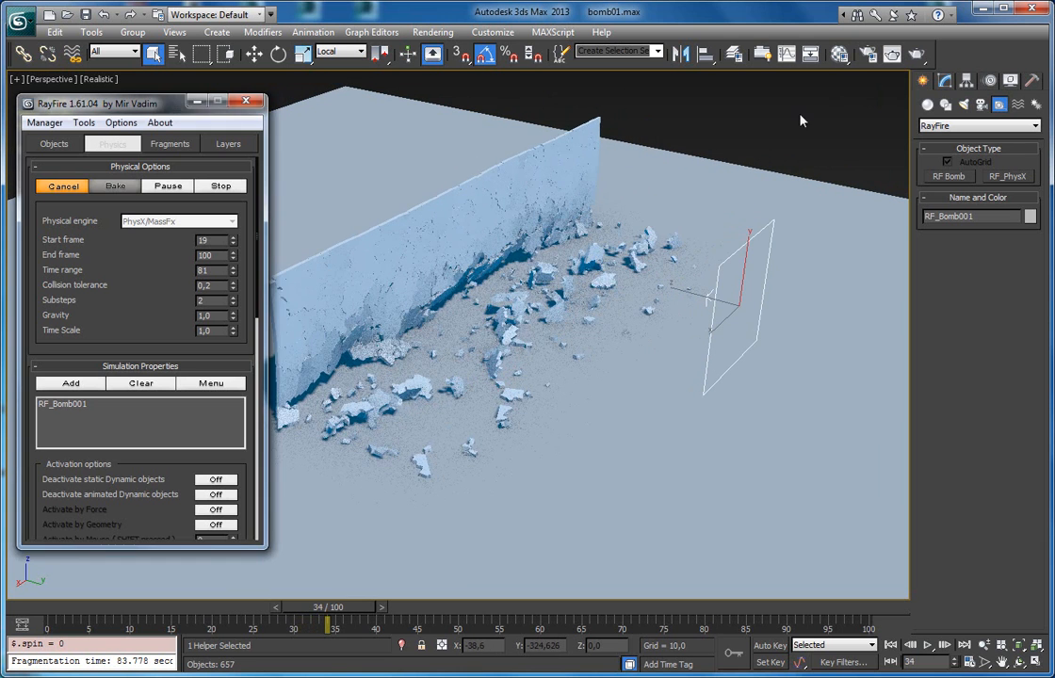
Set the bomb's Spin to 50
left_click(945, 80)
left_click_drag(1027, 335, 1016, 345)
left_click(1014, 364)
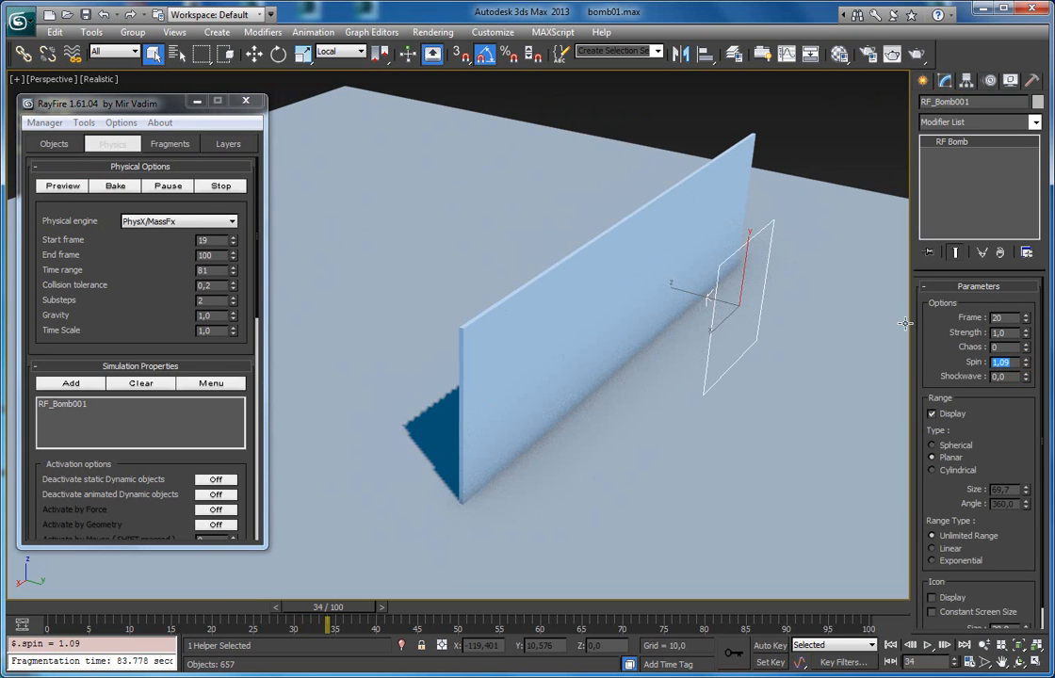
type("50")
key("Return")
Preview the wall explosion with a Spin of 50, watch the fragments rotate up close, and cancel the simulation
left_click(49, 184)
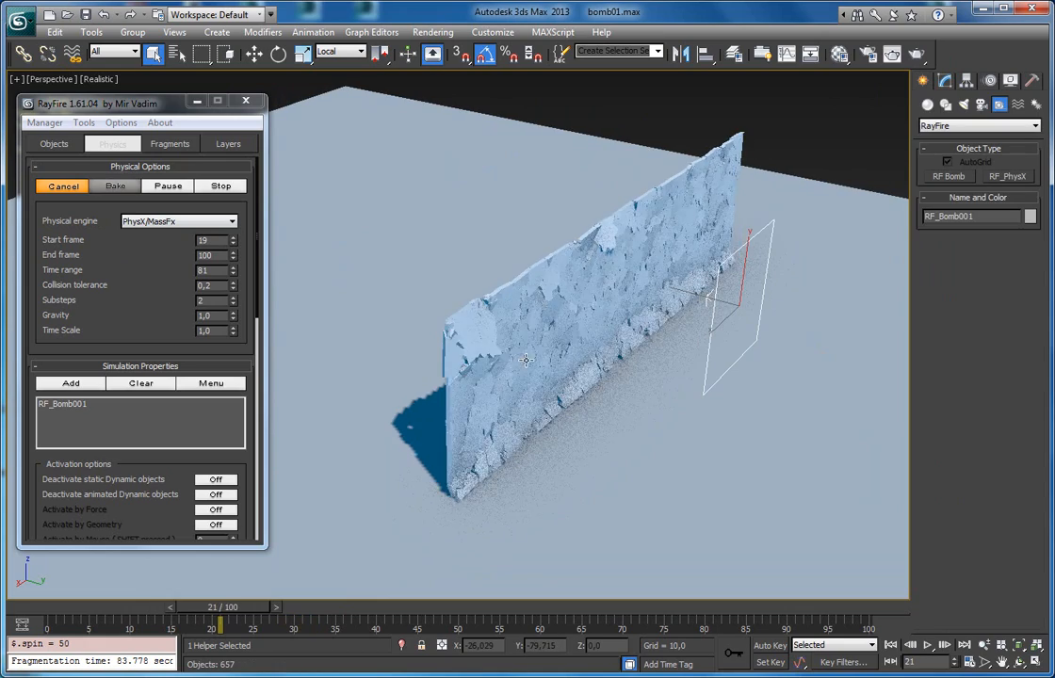
middle_click_drag(551, 352, 580, 307, "alt")
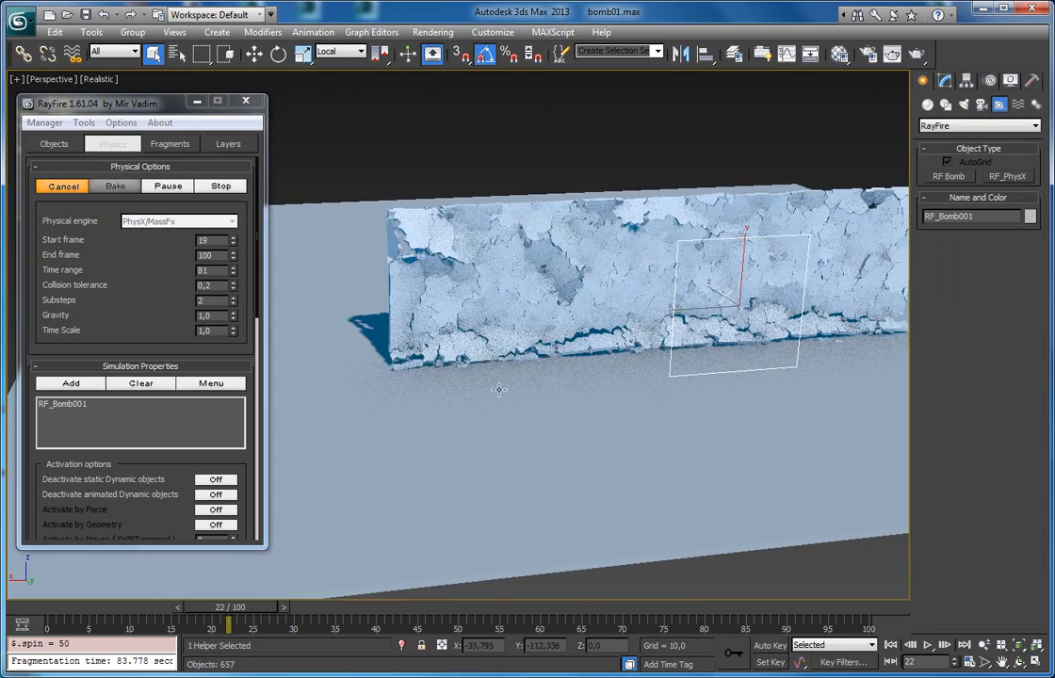
scroll(502, 384, "up", 3)
middle_click_drag(502, 384, 606, 399, "alt")
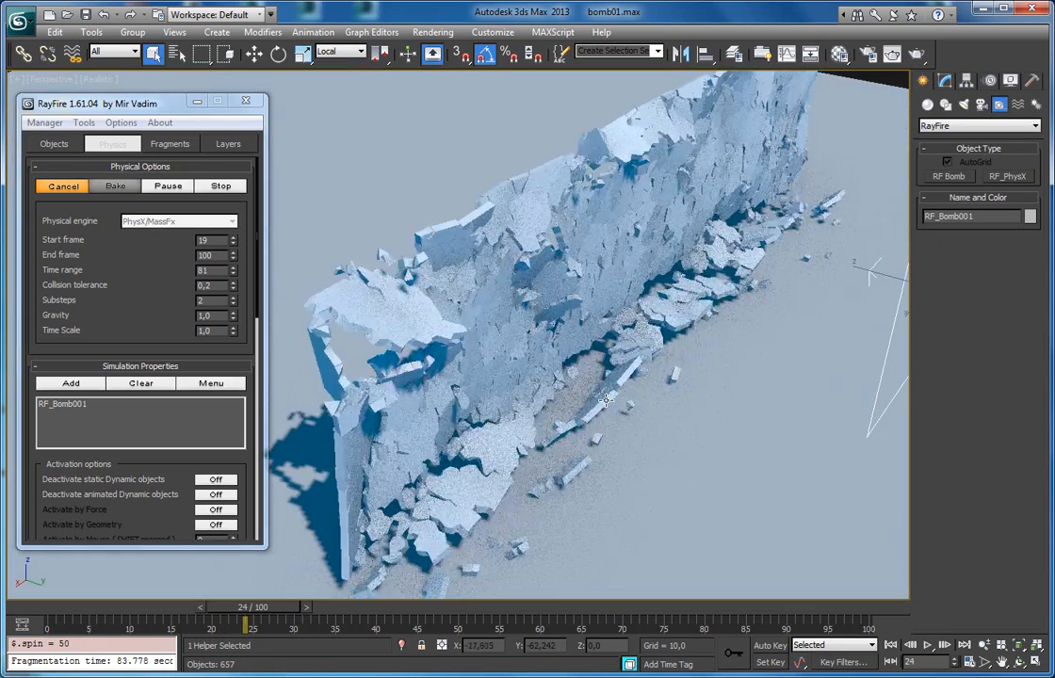
left_click(61, 186)
Set the bomb's Spin to 10, Strength to 0.8 and Chaos to 40
left_click(945, 80)
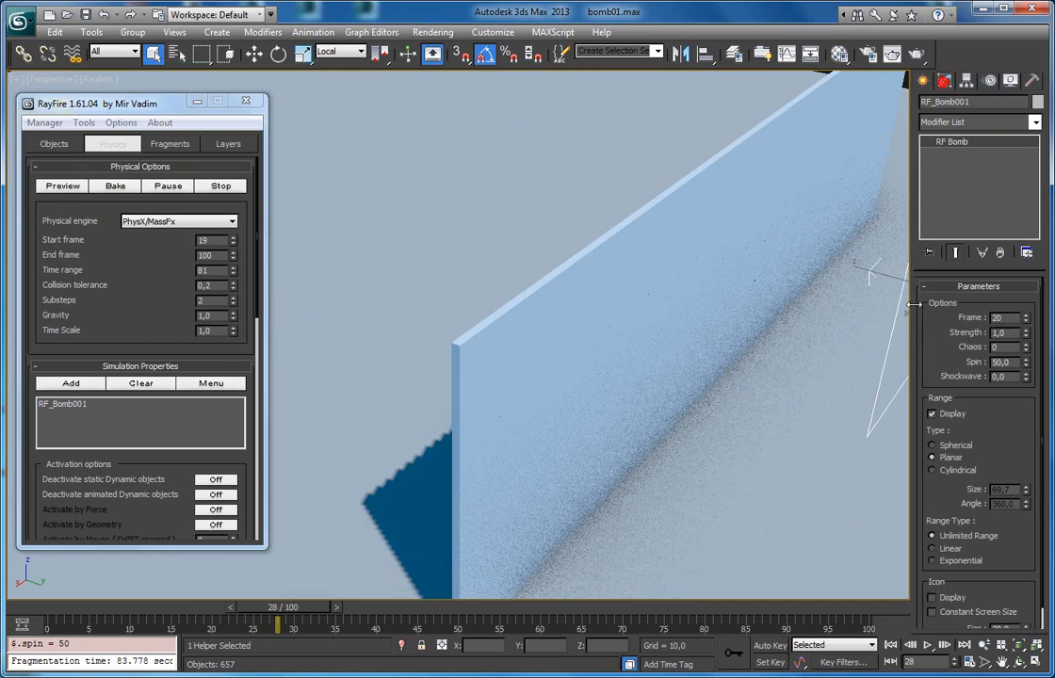
key("Tab")
type("1")
middle_click_drag(720, 323, 698, 289)
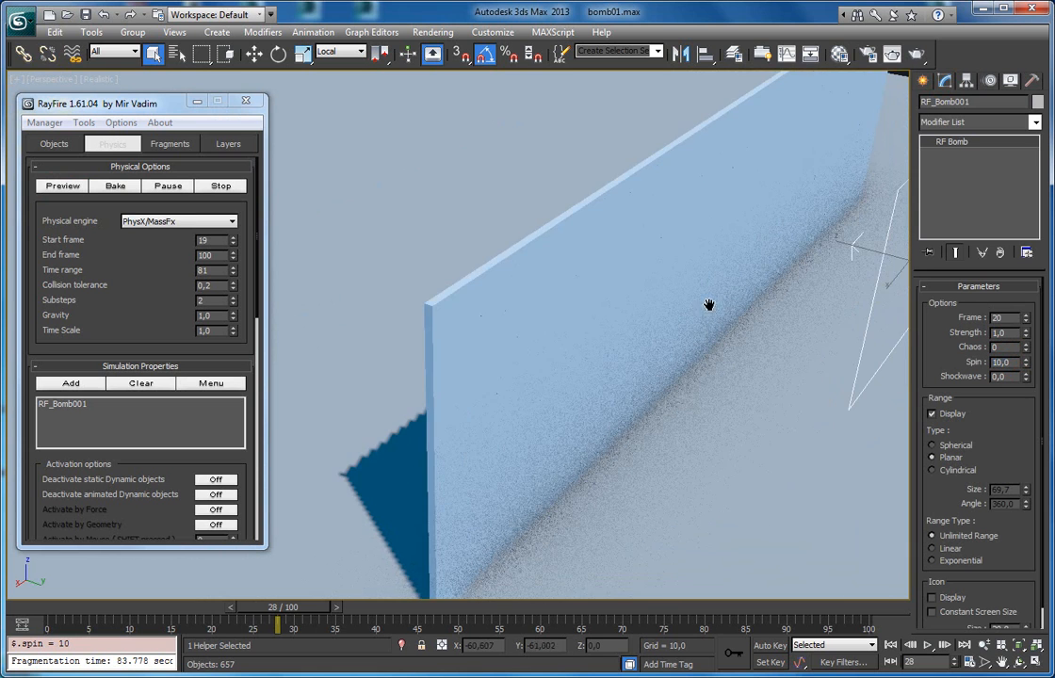
left_click(1025, 336)
left_click(1025, 336)
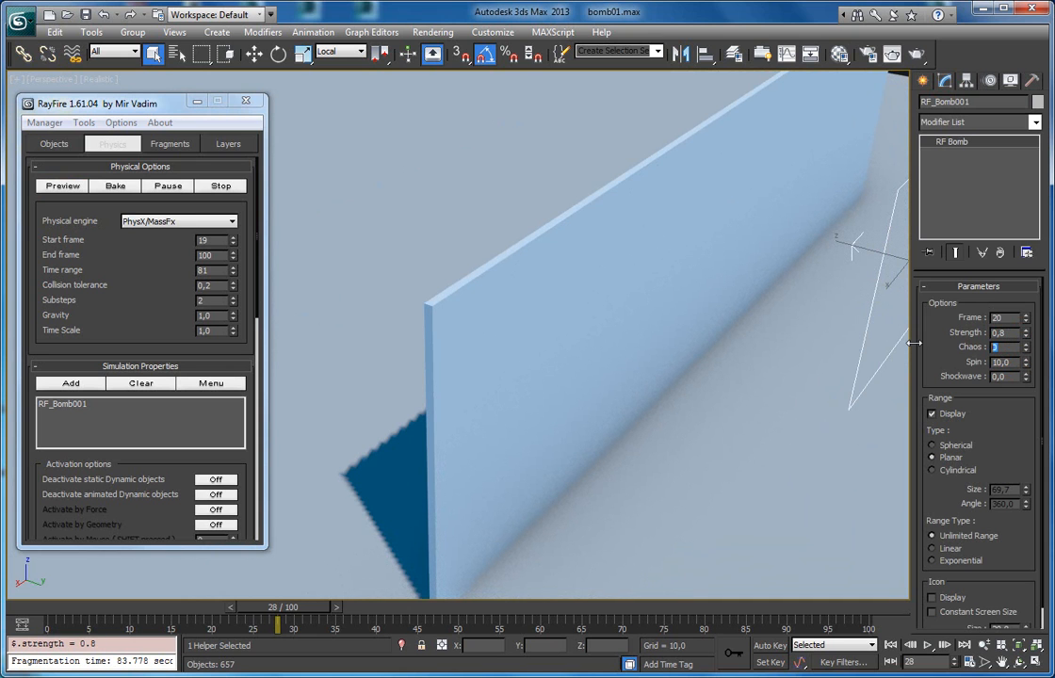
key("Return")
Preview the wall explosion with Strength 0.8 and Chaos 40, and pause it at frame 29
left_click(66, 186)
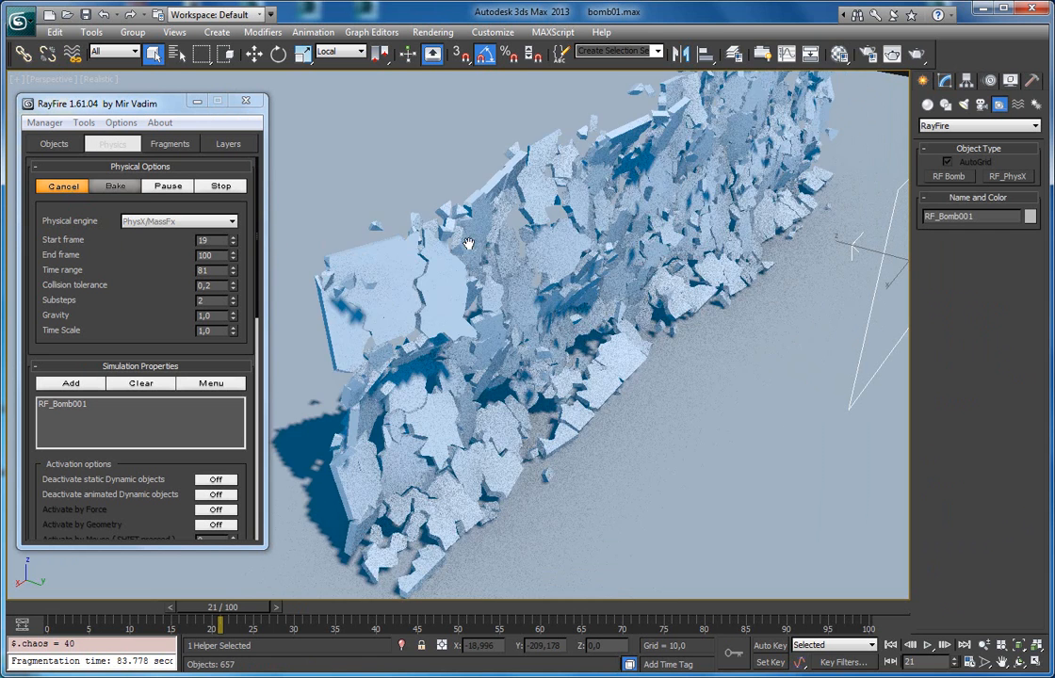
middle_click_drag(559, 371, 375, 330, "alt")
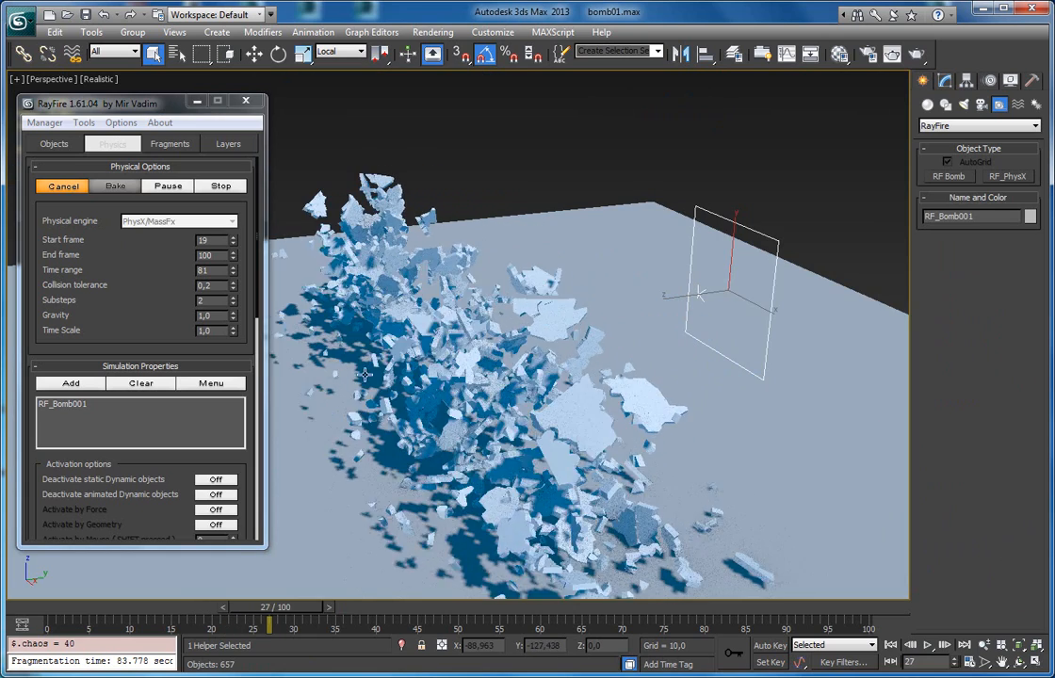
left_click(167, 190)
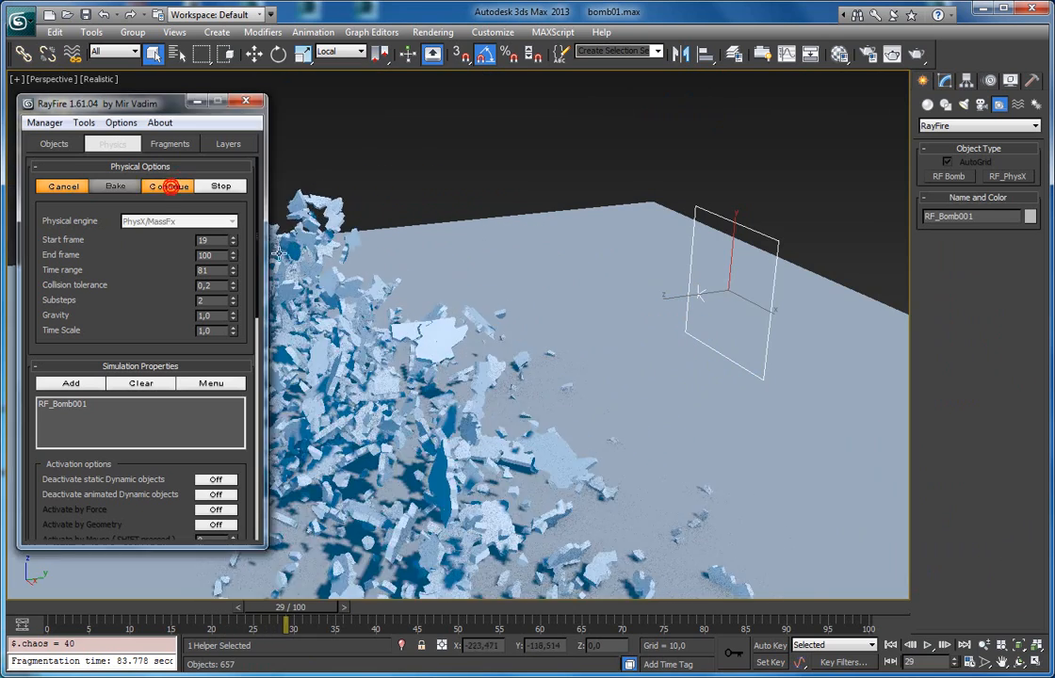
Examine the paused fragments from the side, scrubbing back to frame 24, and cancel the preview
middle_click_drag(576, 371, 526, 374, "alt")
scroll(526, 374, "down", 4)
middle_click_drag(468, 322, 412, 321, "alt")
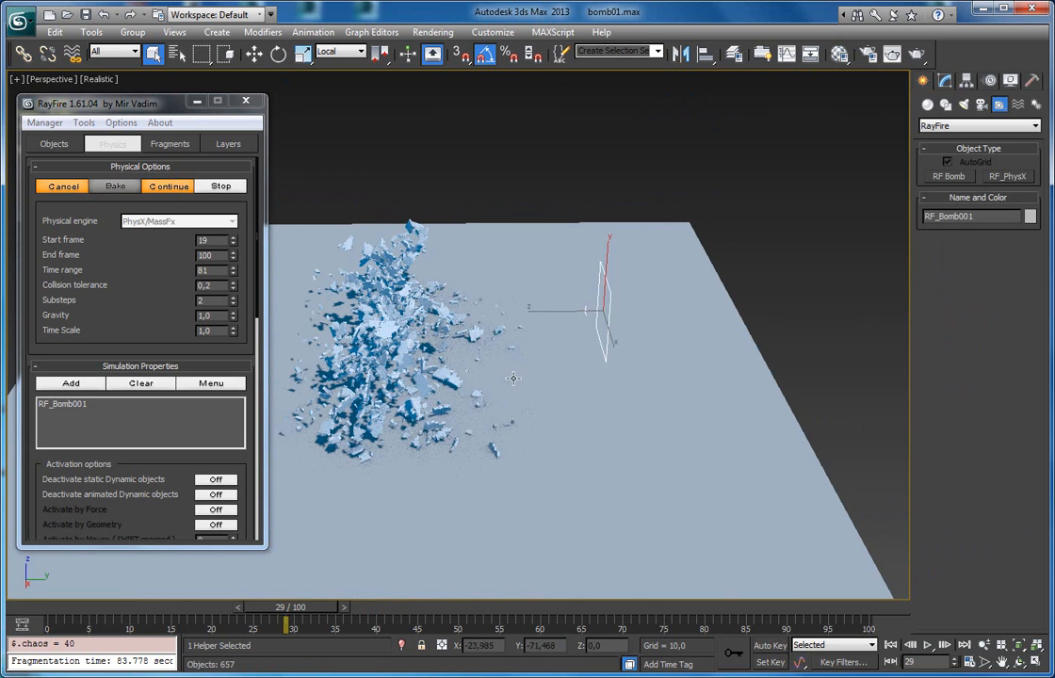
left_click_drag(314, 609, 278, 604)
left_click(78, 192)
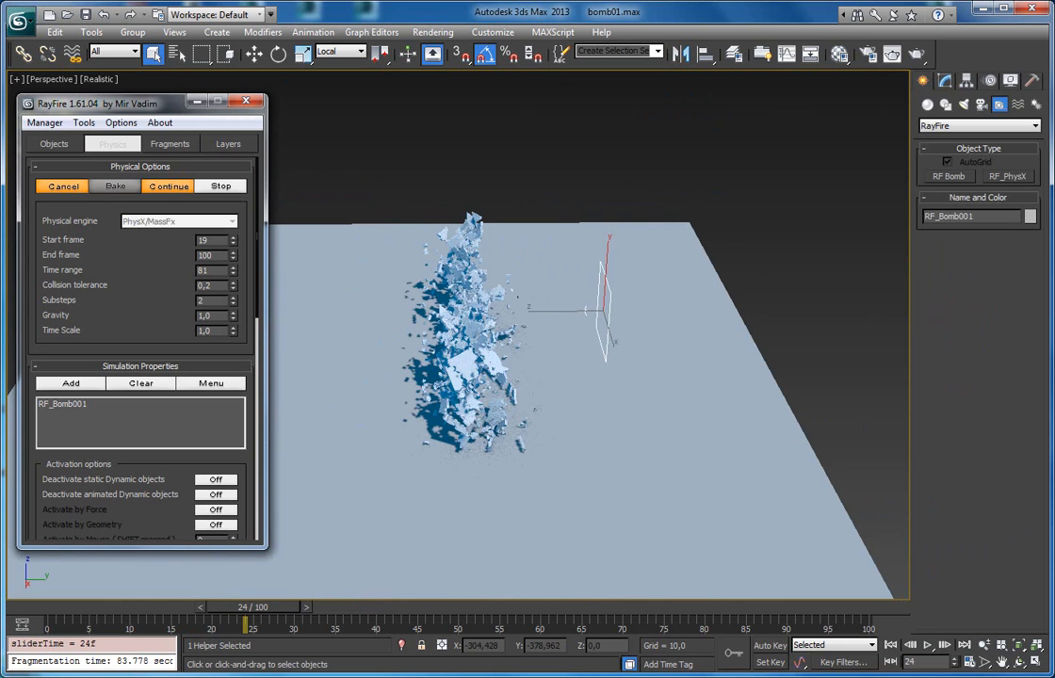
Reduce the bomb's Strength to 0.5
left_click(944, 81)
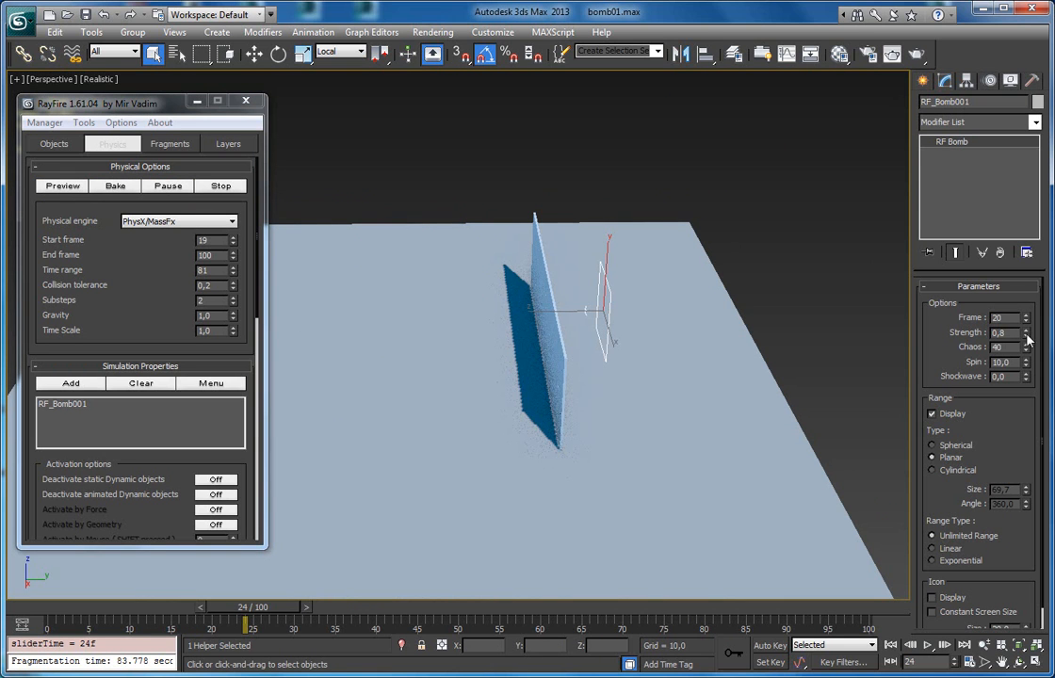
left_click_drag(1027, 340, 1026, 347)
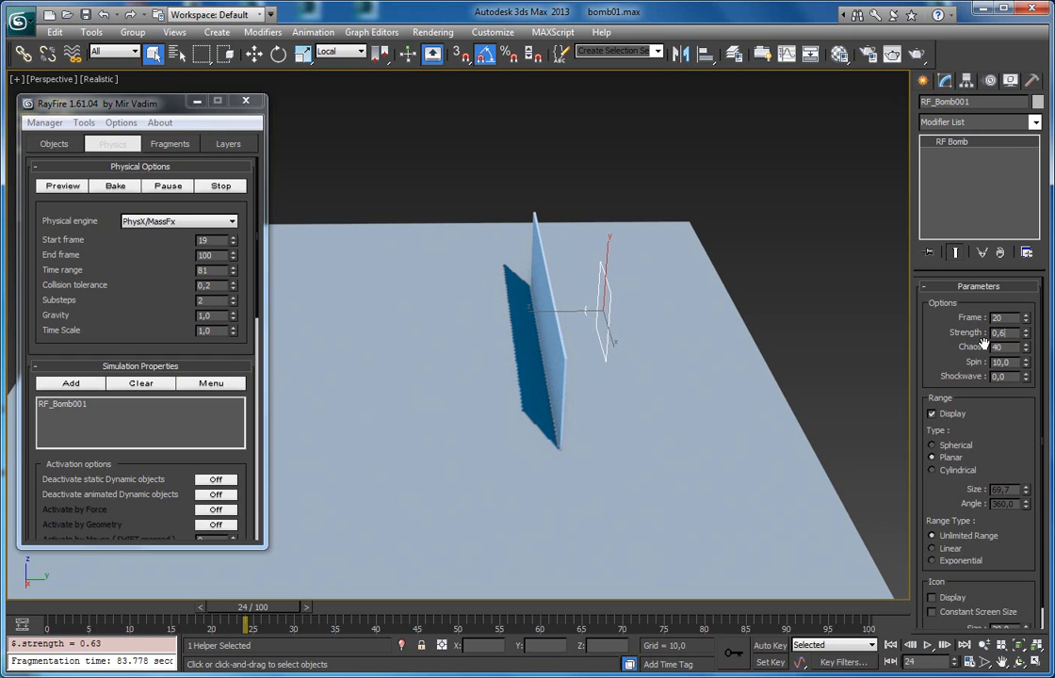
double_click(1001, 333)
Preview the wall explosion with the Strength at 0.5 and cancel the simulation
left_click(49, 187)
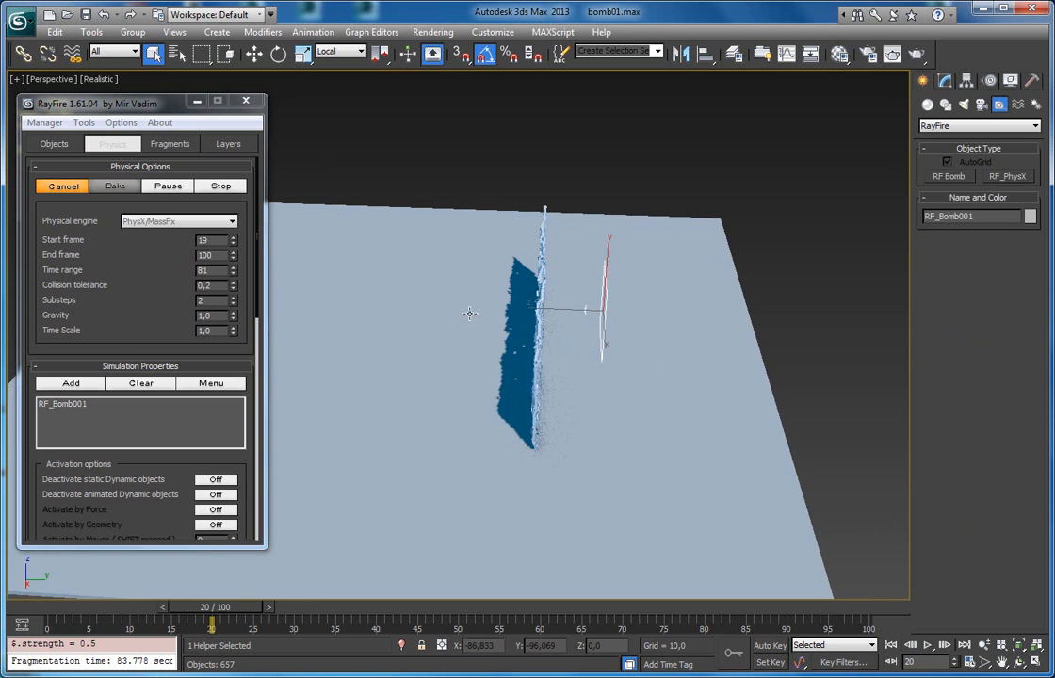
middle_click_drag(560, 352, 613, 376, "alt")
scroll(630, 368, "up", 6)
scroll(631, 368, "down", 6)
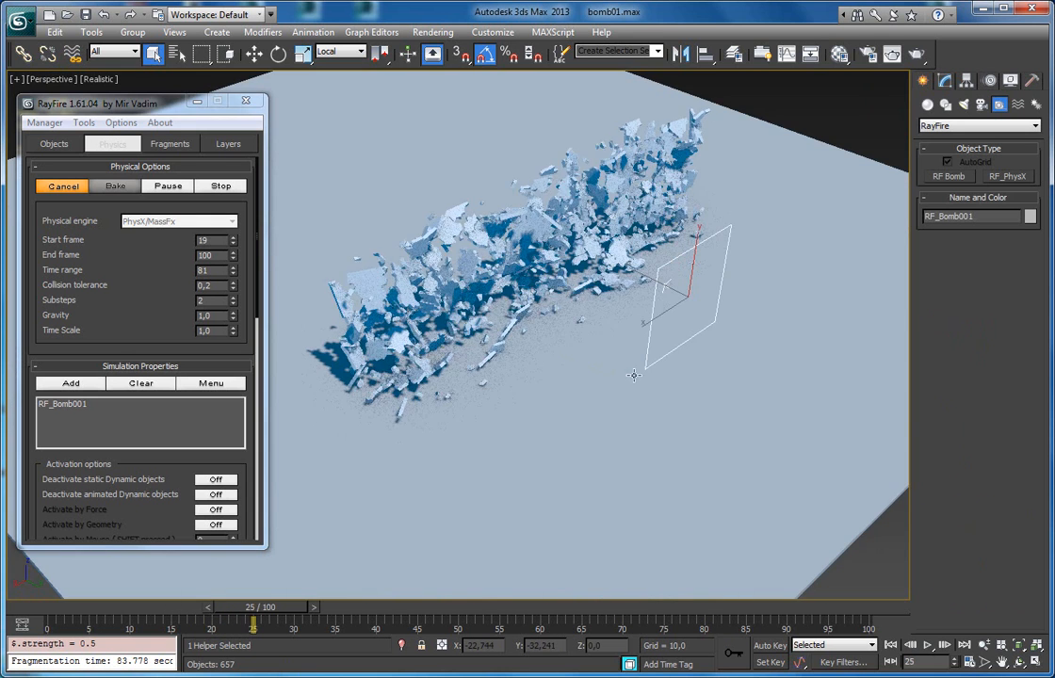
left_click(58, 186)
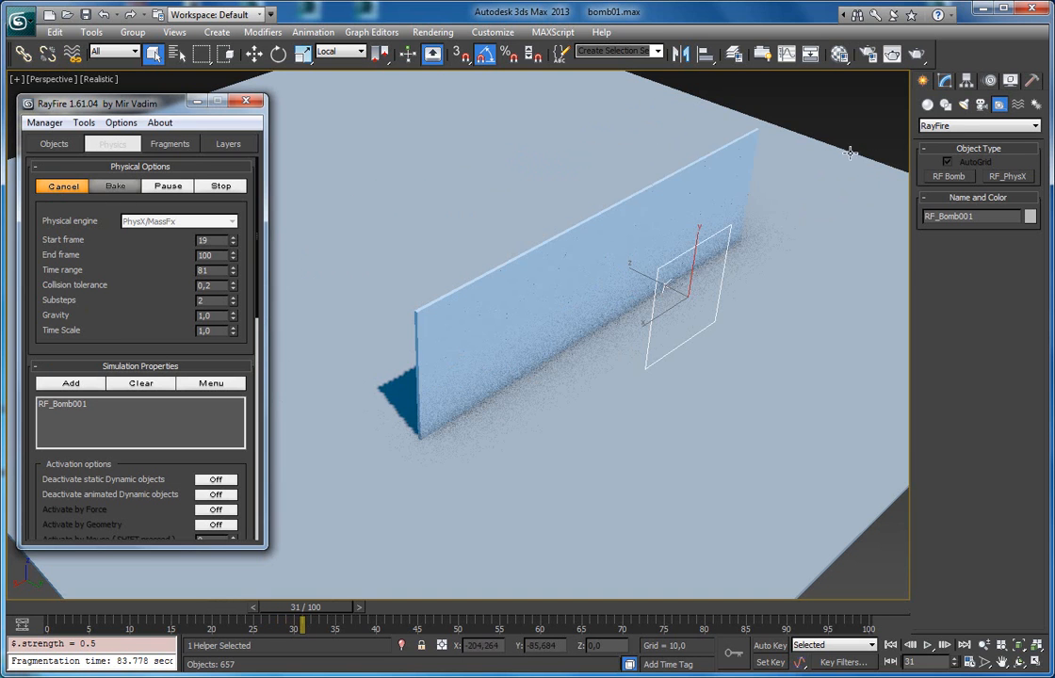
Toggle the bomb's range display off and back on, and examine the planar range shape beside the wall
left_click(945, 81)
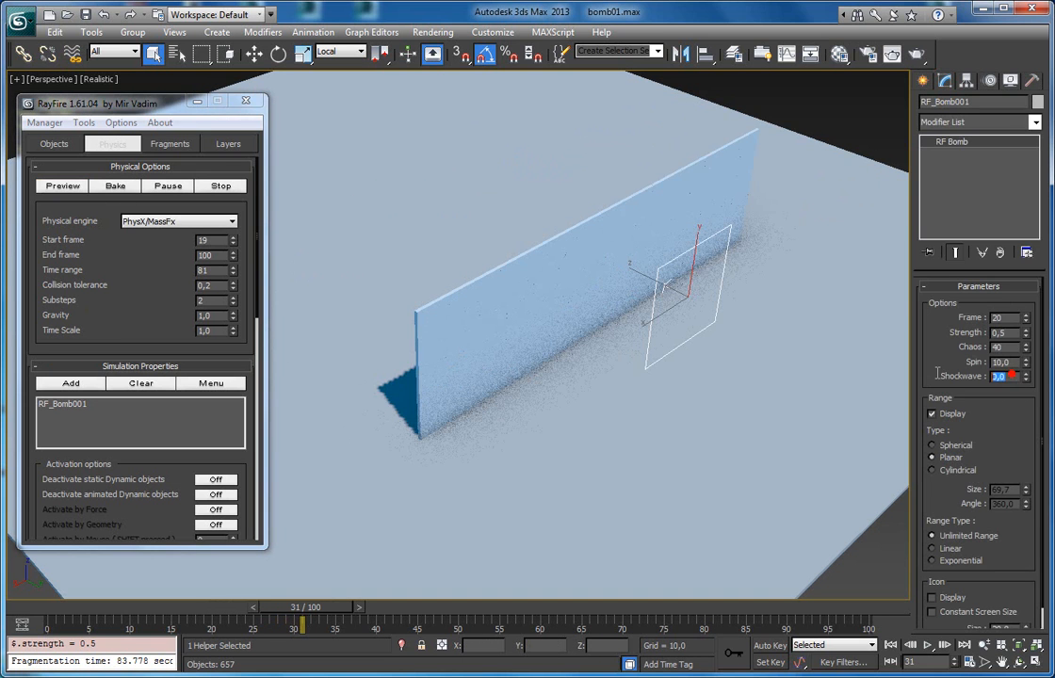
left_click_drag(945, 362, 945, 340)
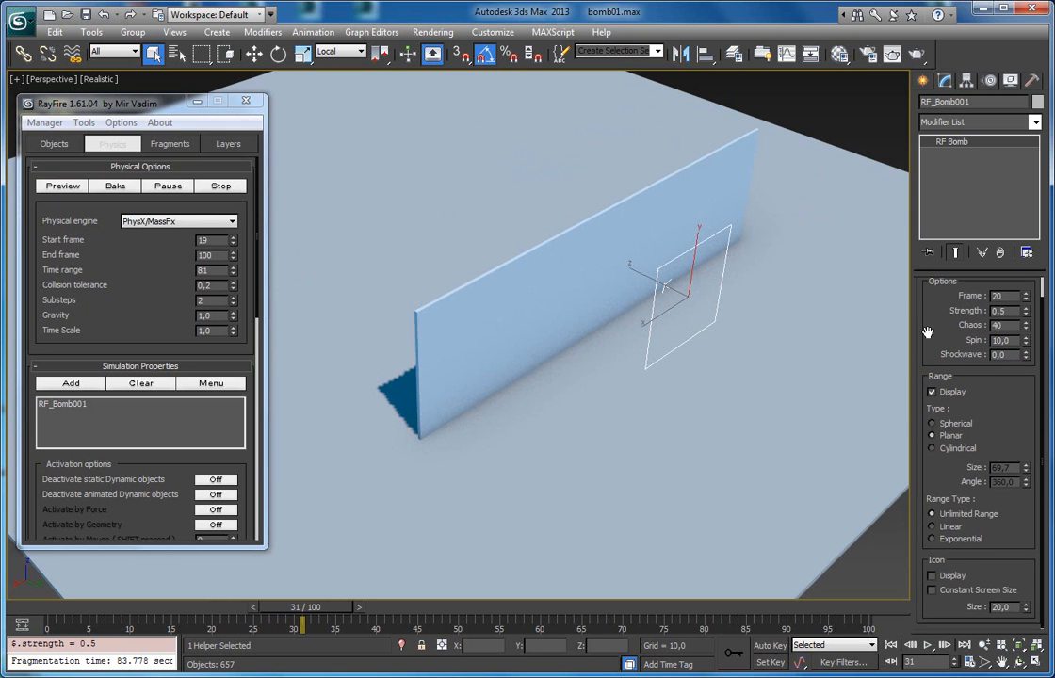
middle_click_drag(791, 296, 765, 360)
scroll(765, 360, "up", 3)
left_click(932, 392)
left_click(932, 392)
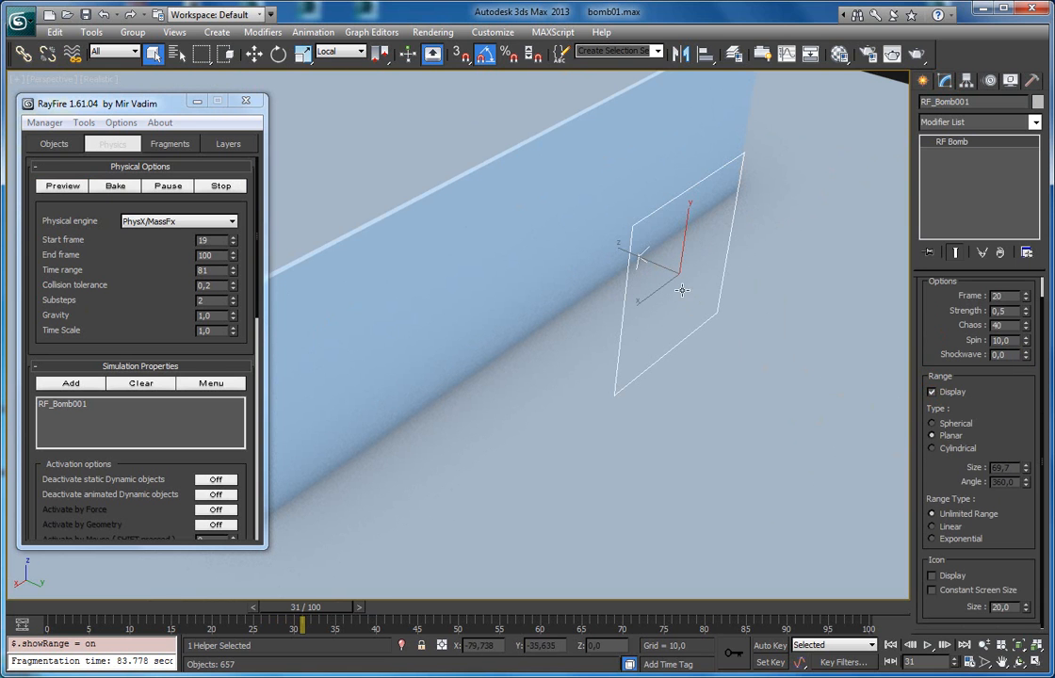
middle_click_drag(686, 295, 703, 281, "alt")
middle_click_drag(650, 242, 673, 239, "alt")
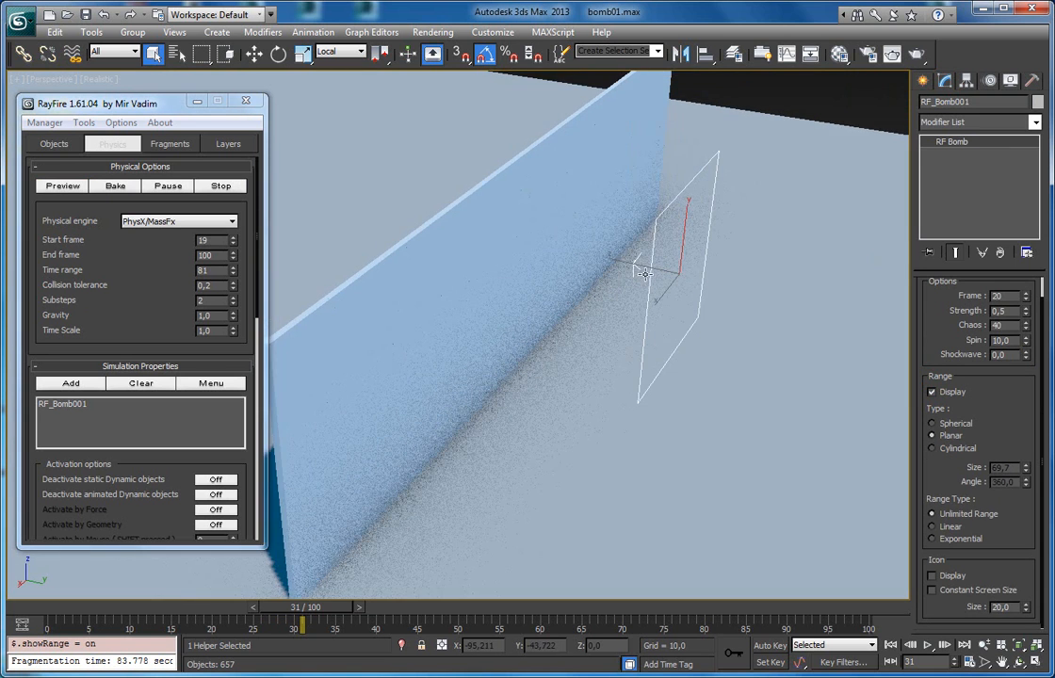
Switch the bomb's range type to Spherical and inspect the sphere beside the wall
left_click(933, 424)
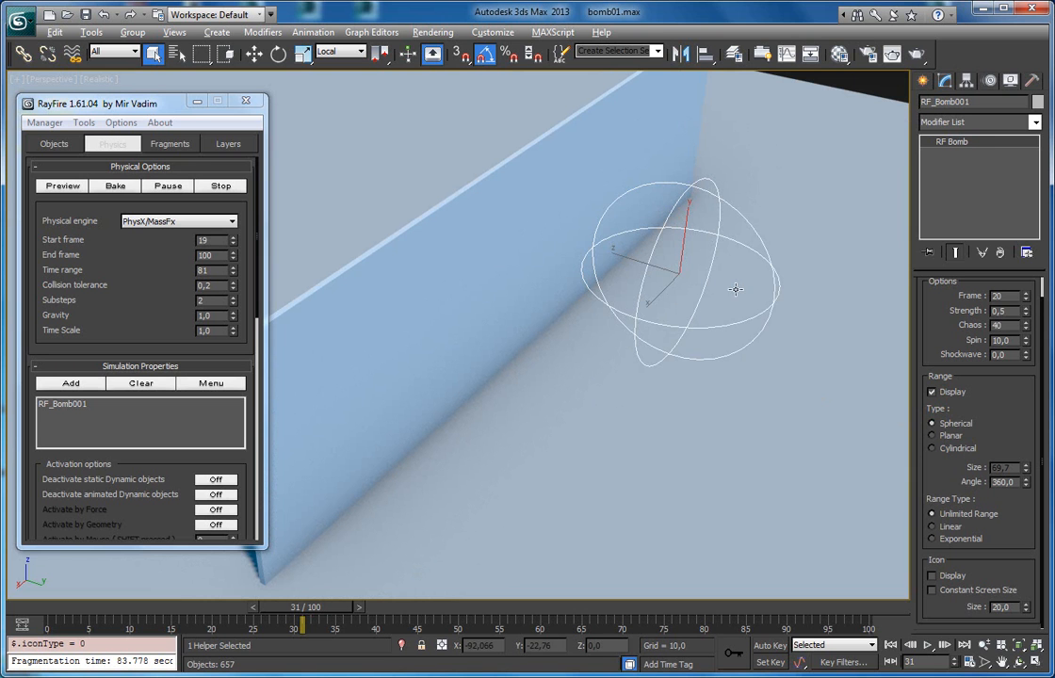
middle_click_drag(735, 289, 718, 272, "alt")
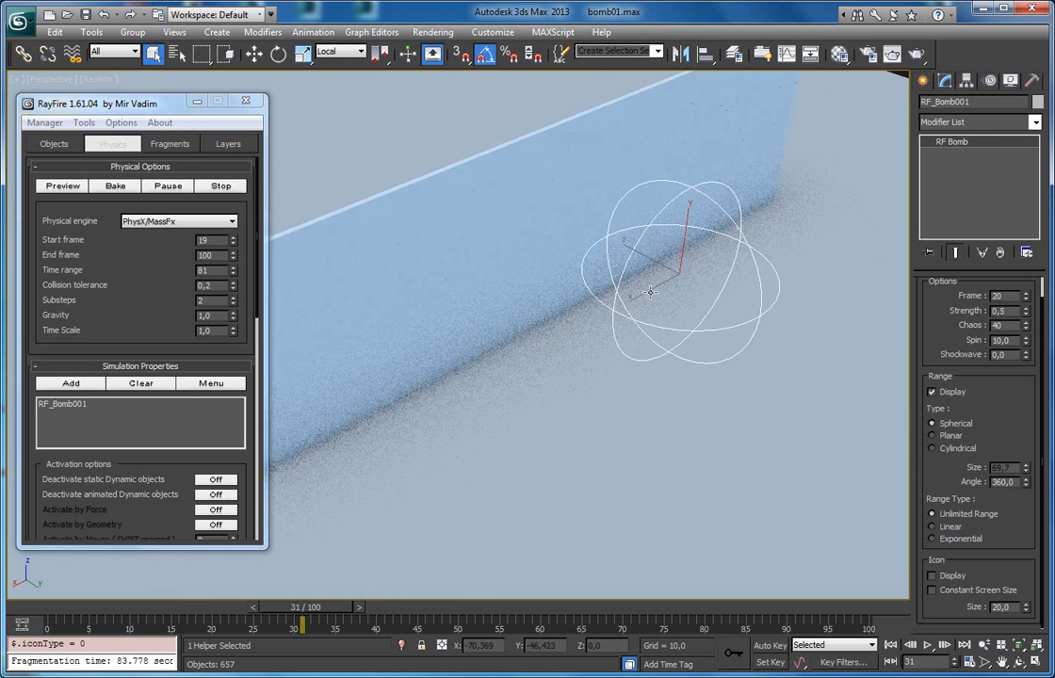
middle_click_drag(639, 289, 677, 293, "alt")
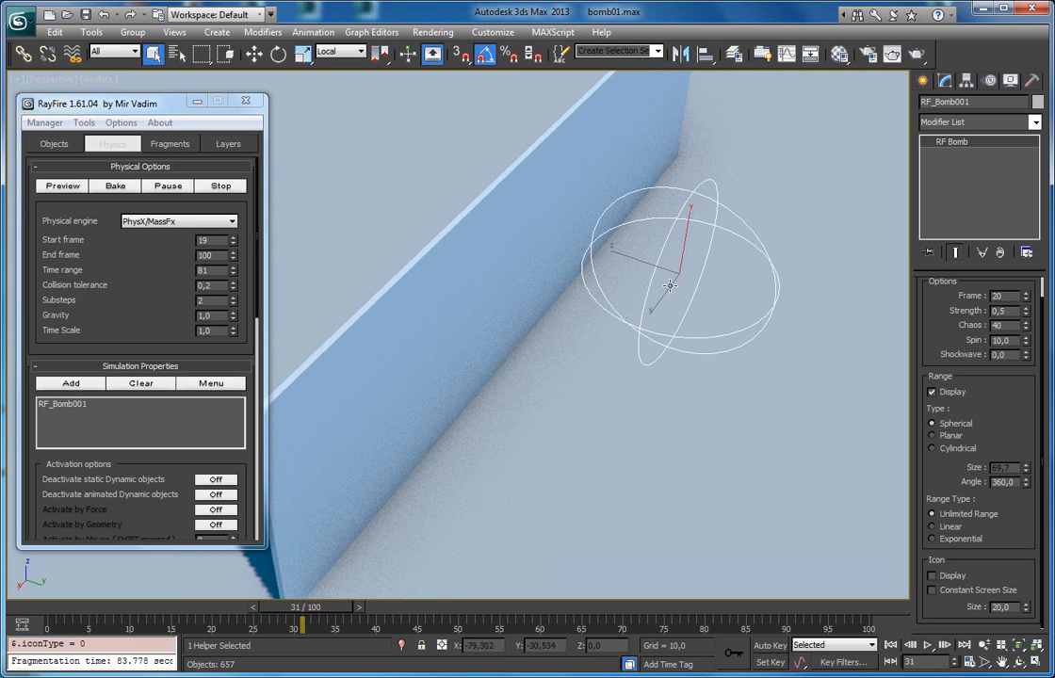
middle_click_drag(529, 398, 371, 370, "alt")
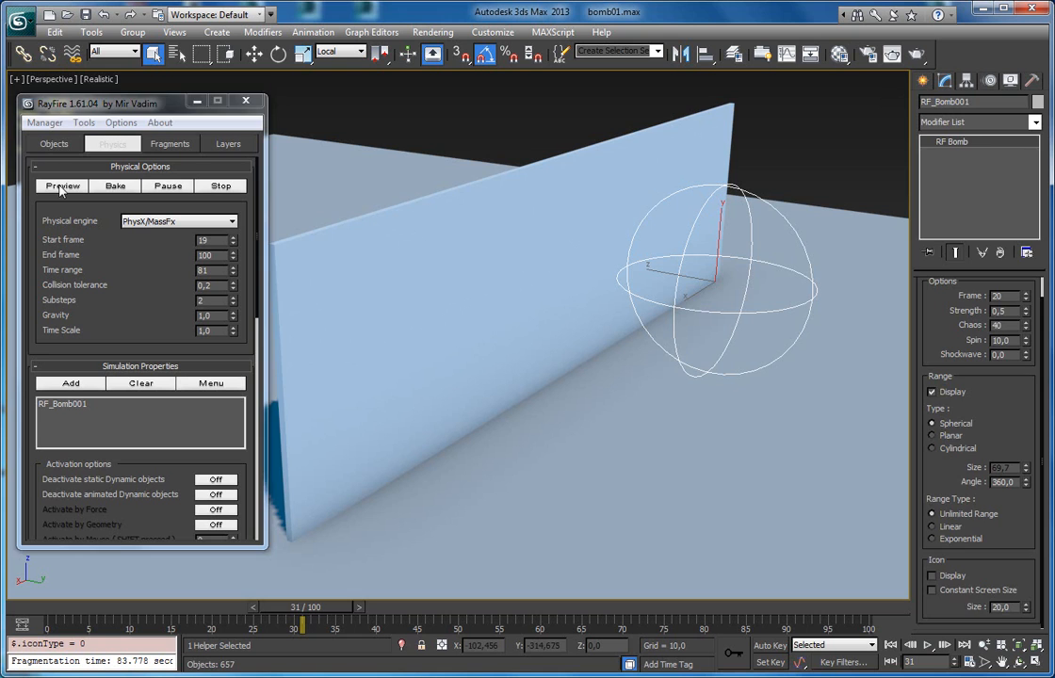
Preview the wall explosion with the spherical range, watching the fragments from behind the bomb
left_click(62, 187)
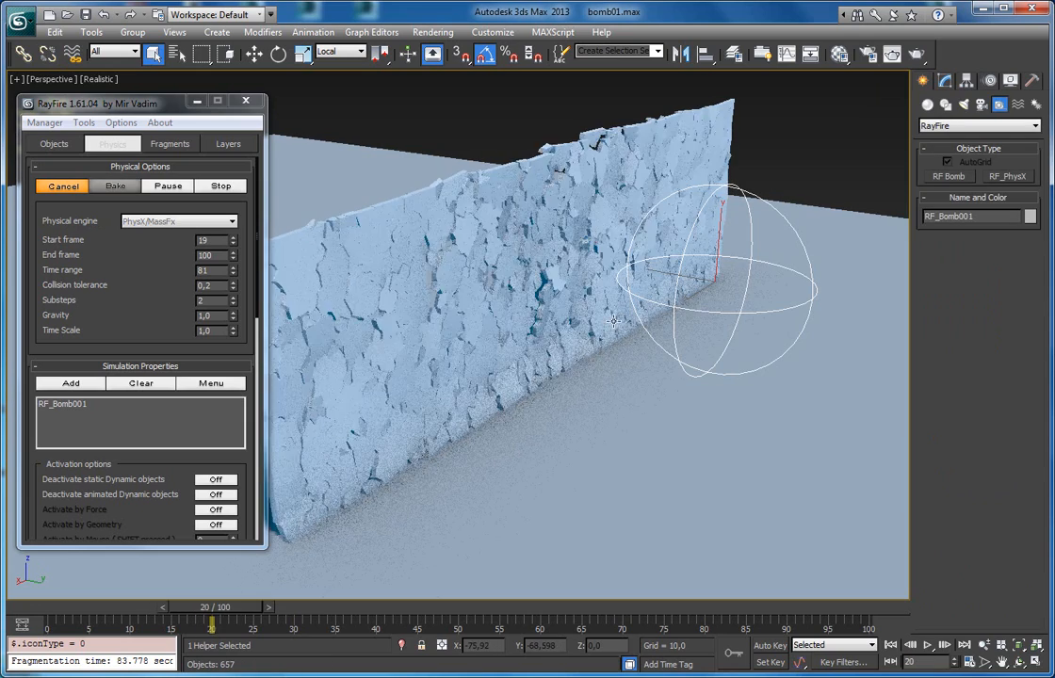
middle_click_drag(690, 305, 468, 476, "alt")
scroll(588, 311, "down", 5)
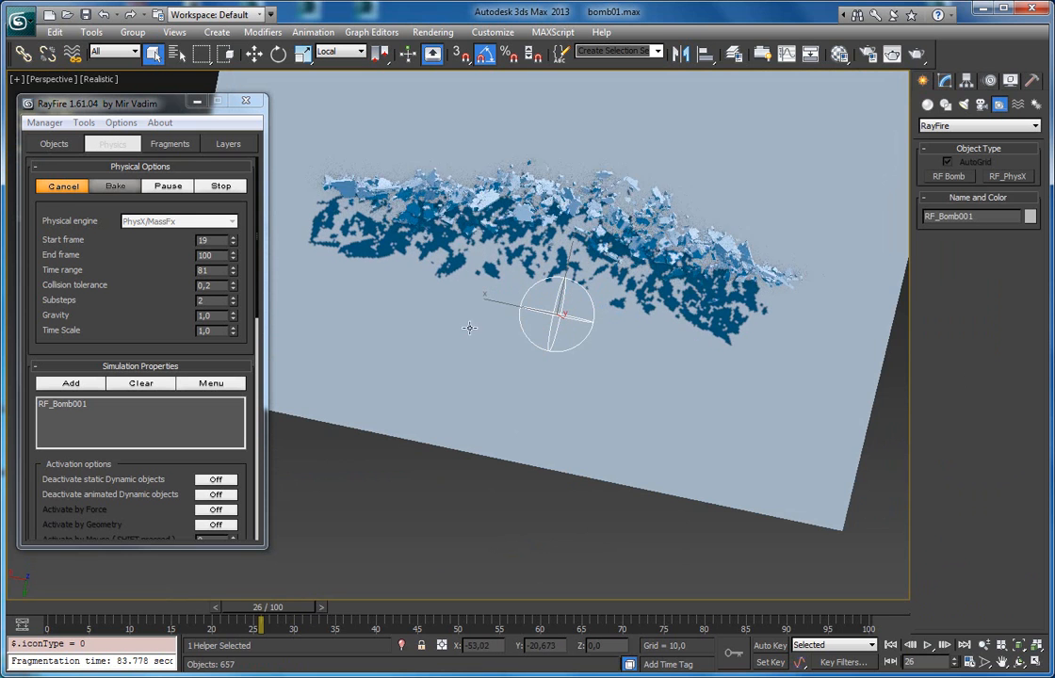
middle_click_drag(537, 289, 576, 231, "alt")
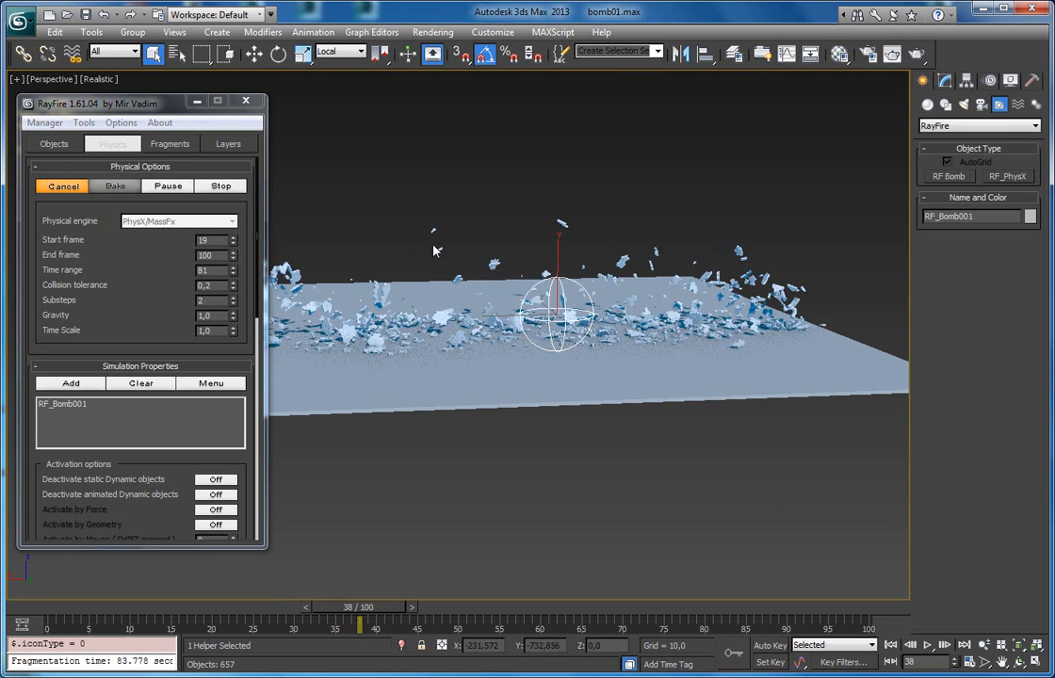
Pause the spherical bomb preview and scrub back to frame 23 to examine the fragments
left_click(170, 186)
middle_click_drag(414, 302, 480, 311, "alt")
left_click_drag(449, 606, 268, 600)
Select a wall fragment in front of the bomb and frame the view around it and the blast area
left_click(556, 315)
key("z")
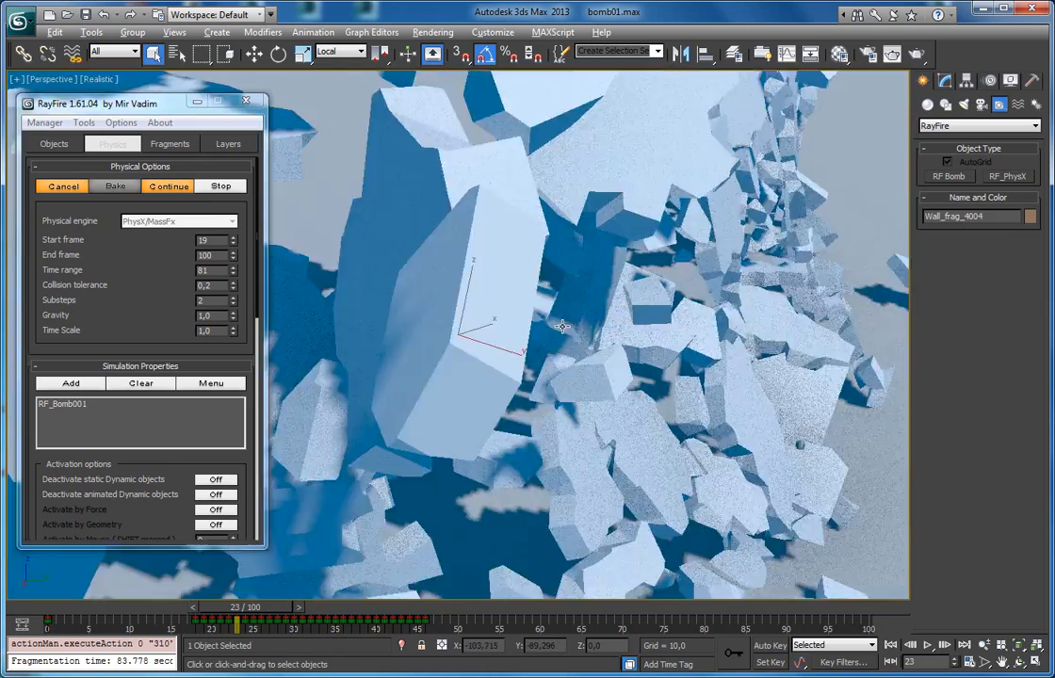
scroll(651, 326, "down", 10)
middle_click_drag(651, 326, 694, 281)
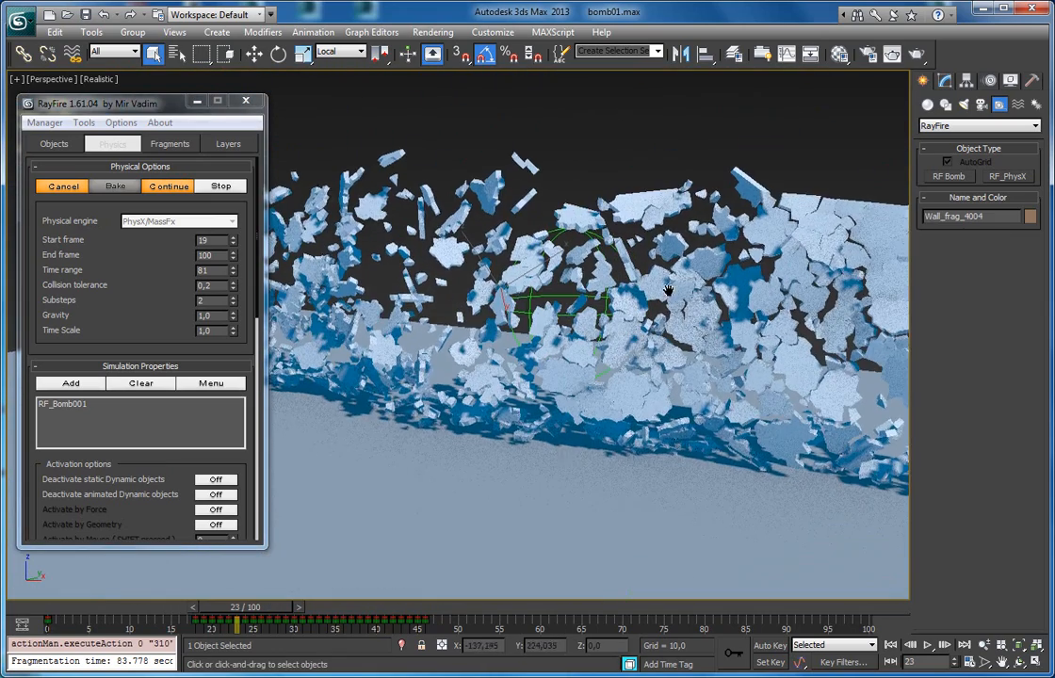
Play back the paused simulation, stop it, and view the scattered fragments around the bomb from above
left_click_drag(273, 608, 231, 630)
key("/")
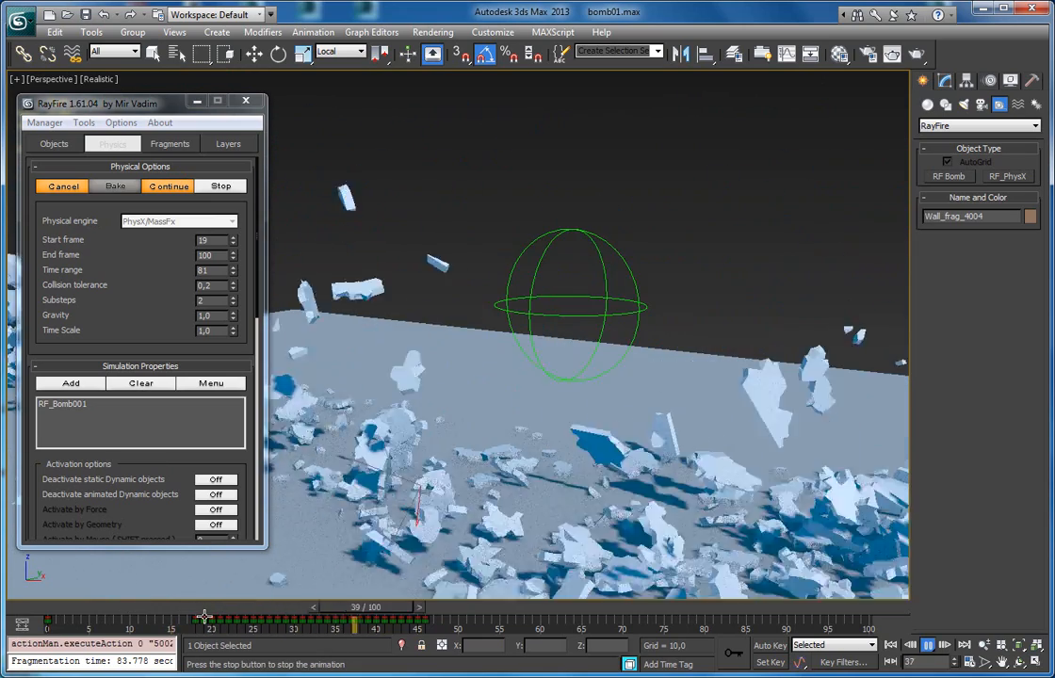
key("/")
middle_click_drag(650, 379, 285, 207, "alt")
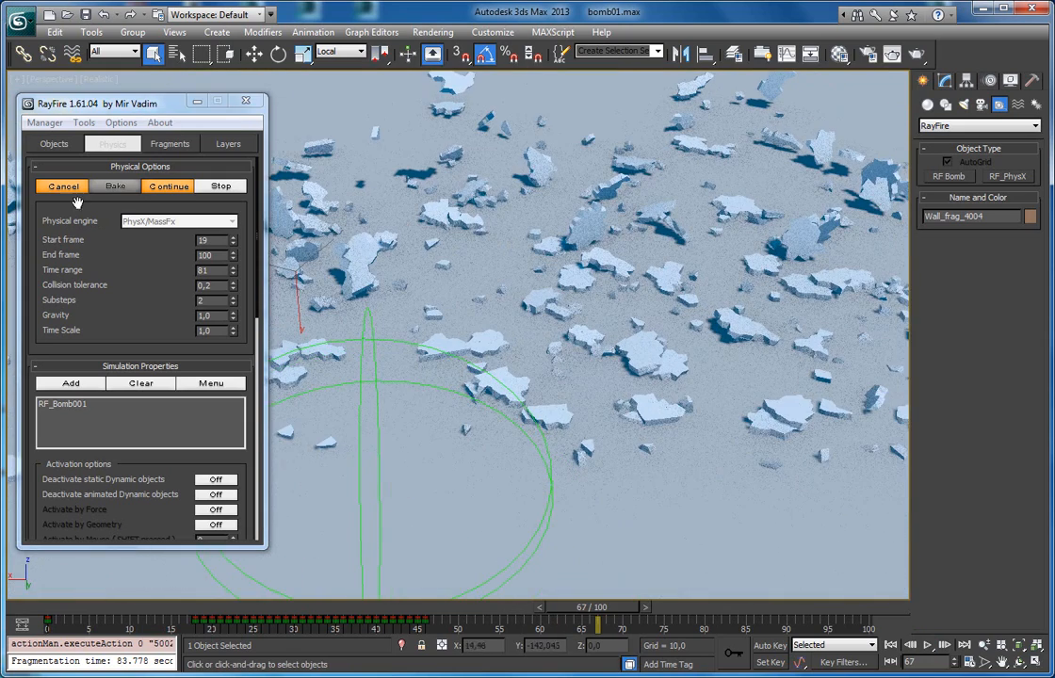
Cancel the planar view of the scattered simulation, select the RF Bomb by the wall, and show its parameters with the scene shaded
left_click(948, 81)
middle_click_drag(607, 377, 753, 235)
scroll(588, 307, "down", 4)
middle_click_drag(588, 307, 615, 276, "alt")
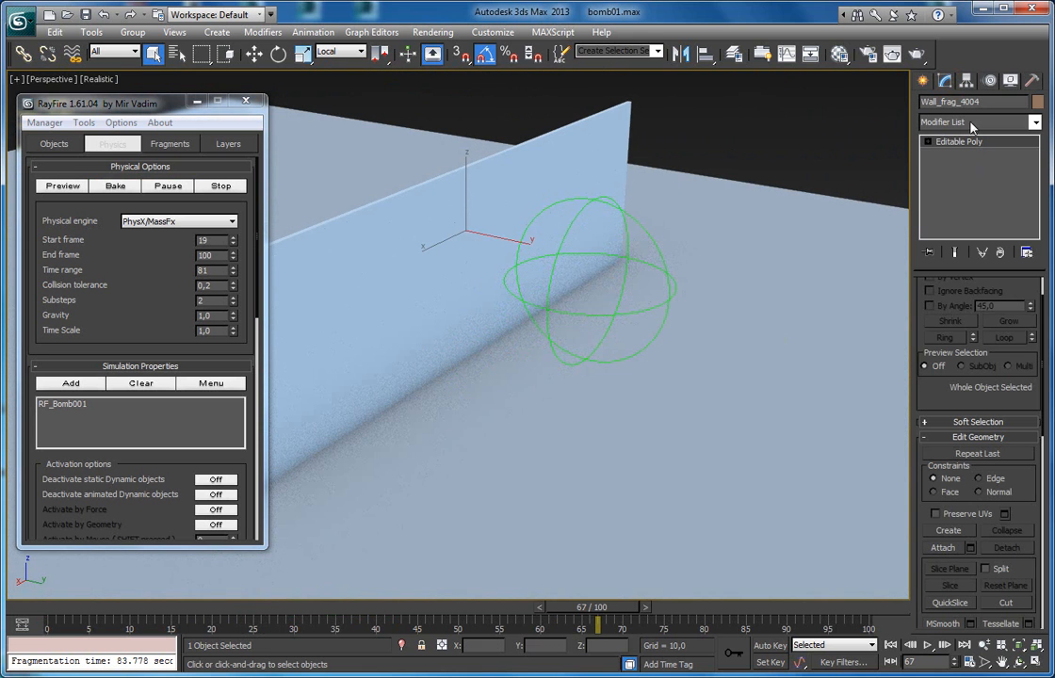
left_click(587, 304)
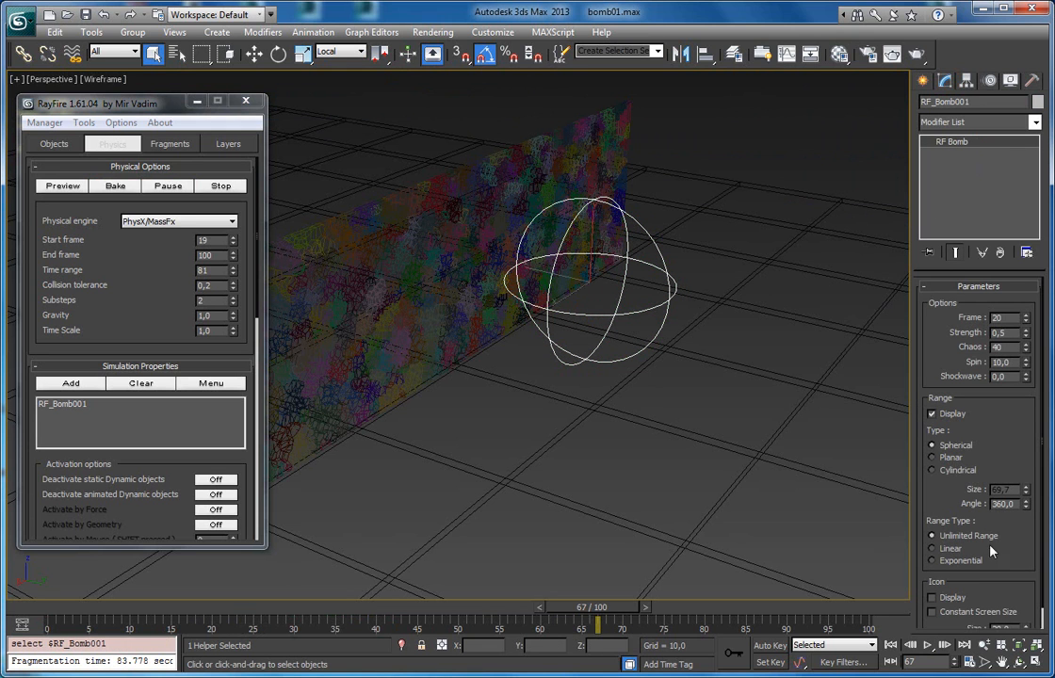
left_click_drag(930, 500, 933, 489)
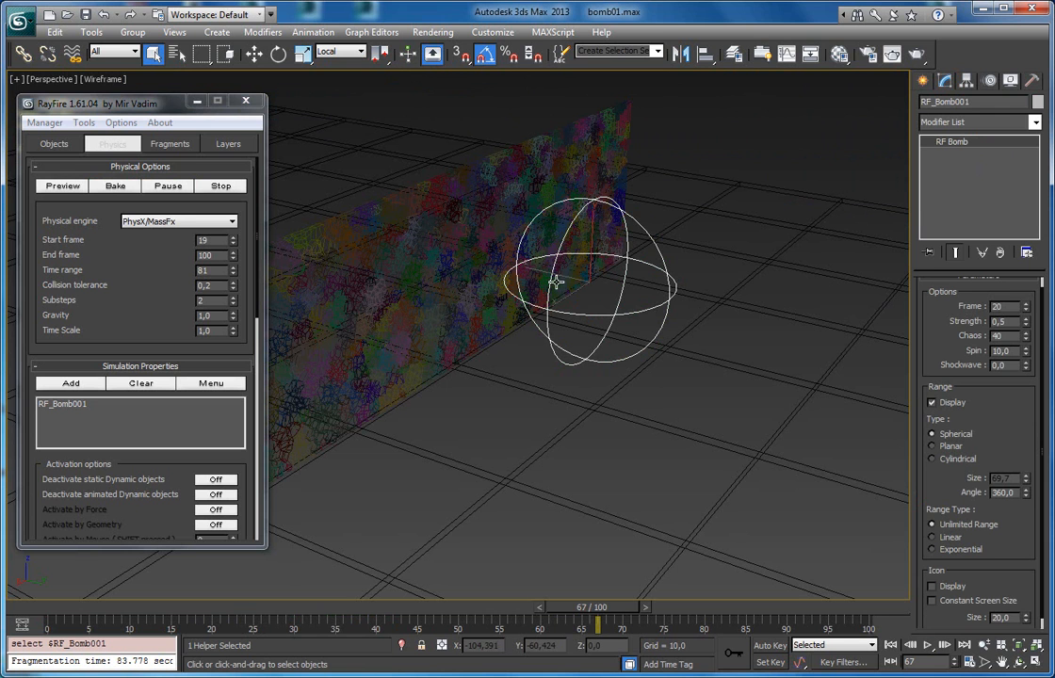
middle_click_drag(513, 251, 601, 337)
key("F3")
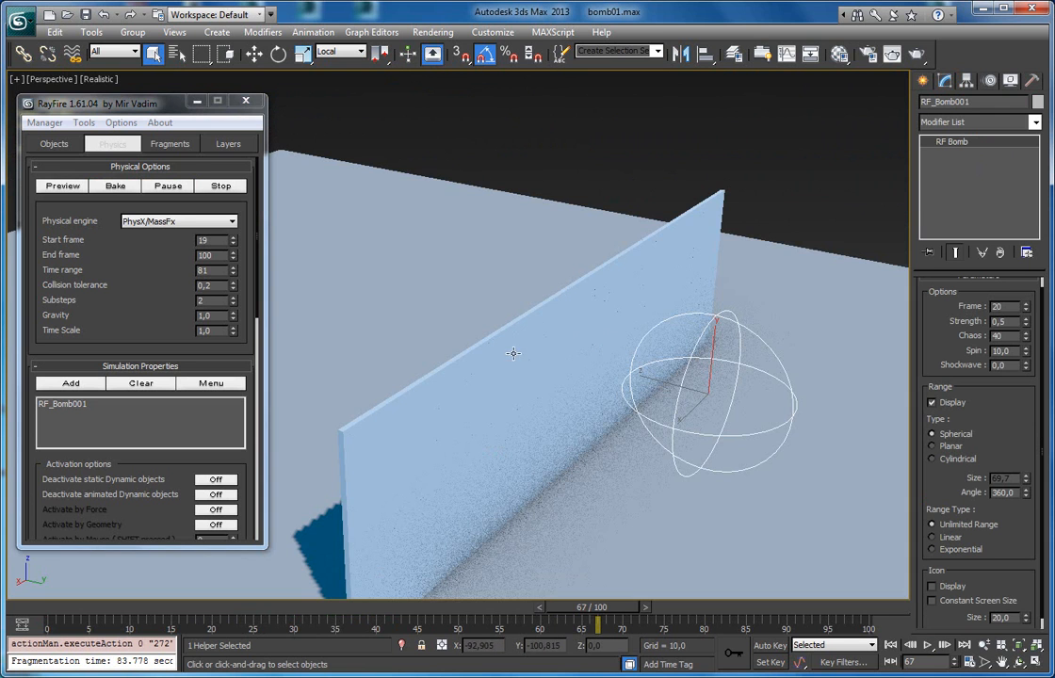
Set the RF Bomb's range type to Linear and reduce its range size to 57,851
left_click_drag(927, 351, 927, 340)
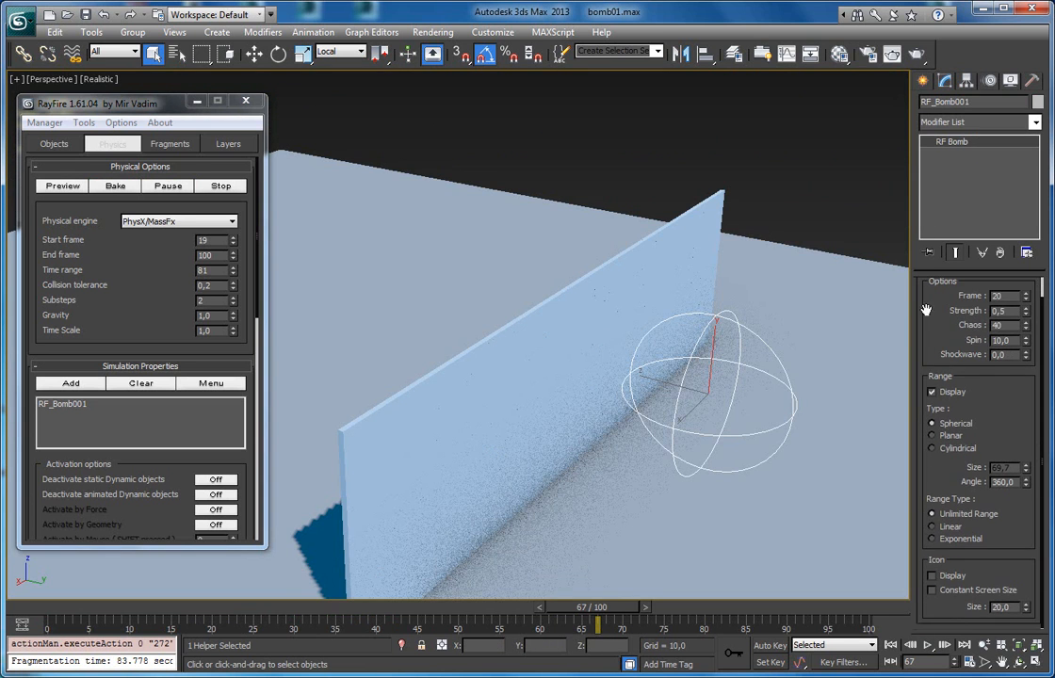
left_click(933, 527)
middle_click_drag(769, 444, 709, 442, "alt")
middle_click_drag(708, 442, 709, 394)
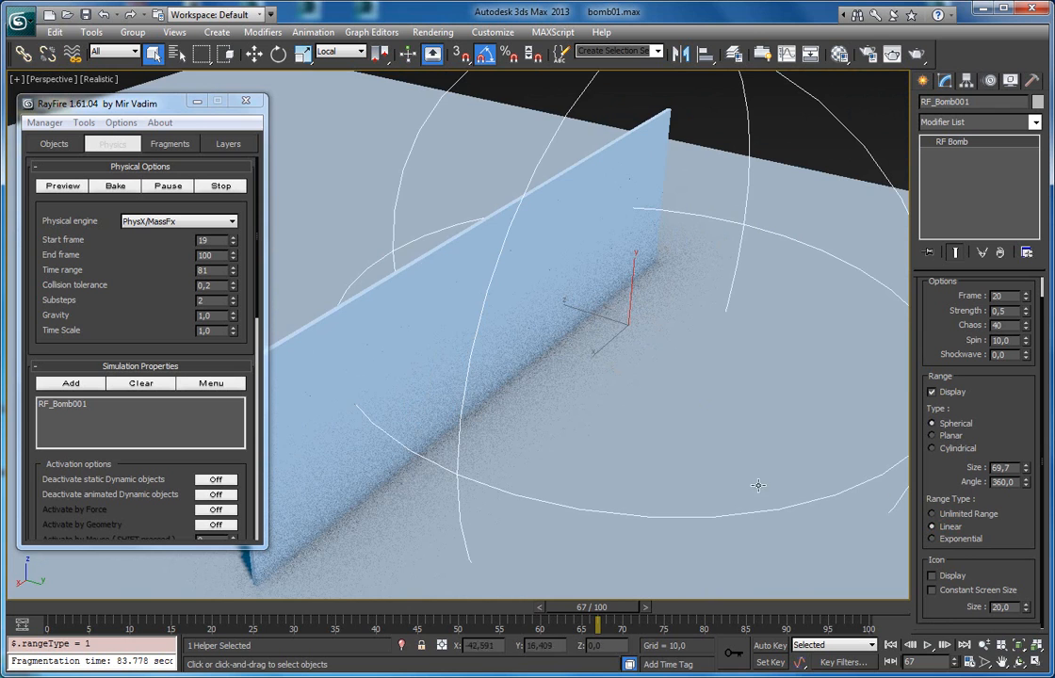
scroll(627, 309, "down", 4)
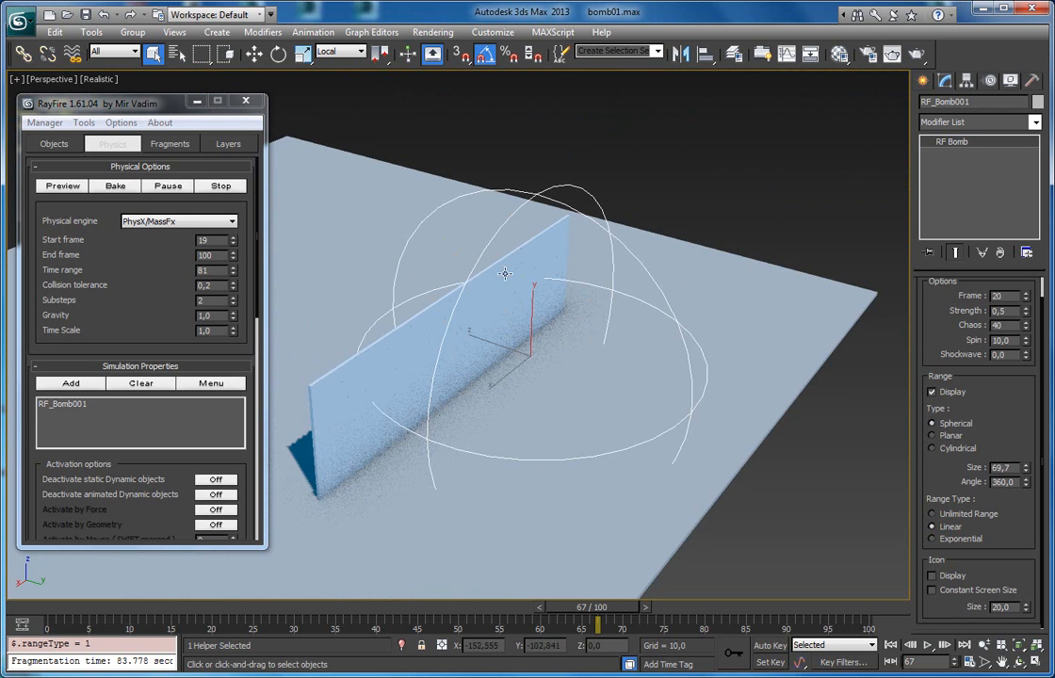
left_click_drag(1027, 473, 1010, 485)
Display the bomb's icon at size 6,4 and move the bomb close to the wall's base, midway along its length
left_click(933, 577)
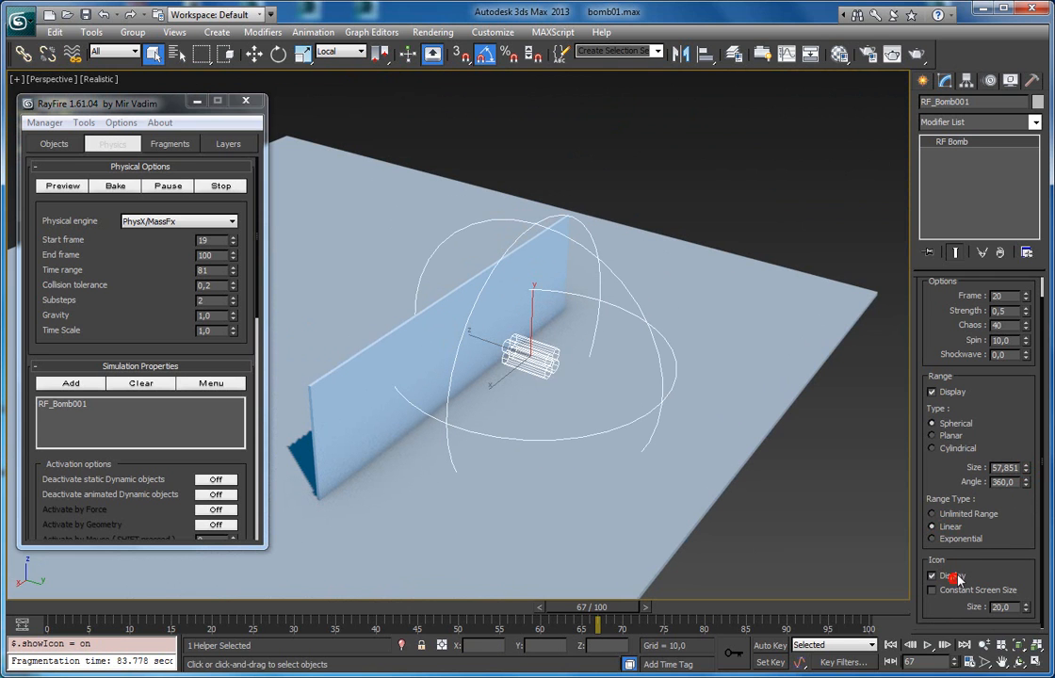
left_click_drag(1026, 609, 1021, 654)
key("w")
middle_click_drag(587, 401, 645, 395, "alt")
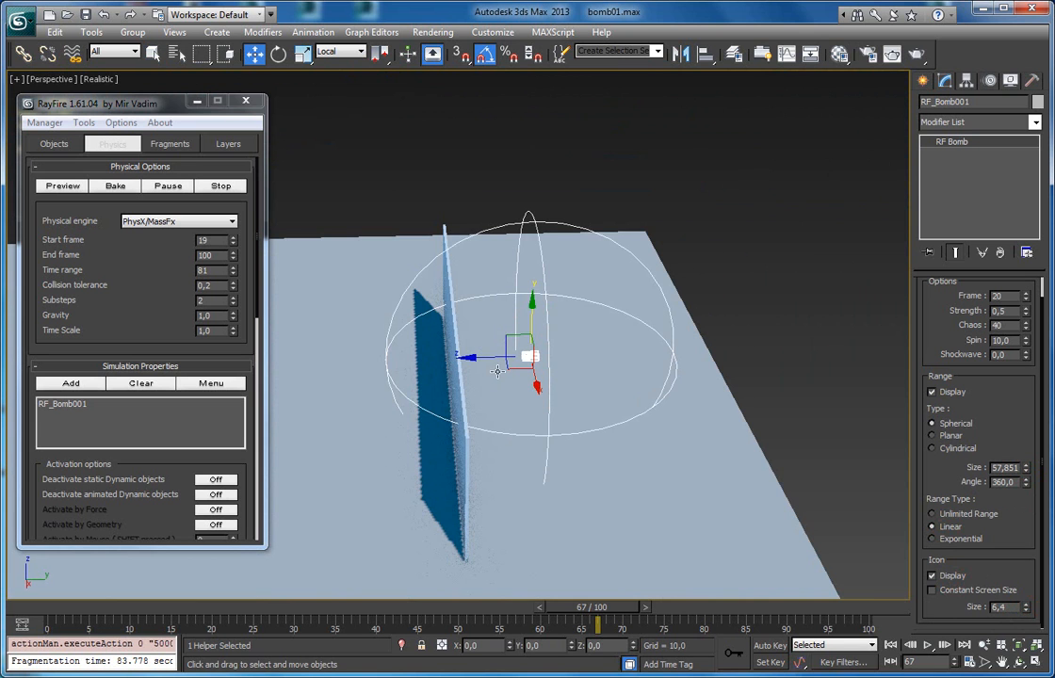
left_click_drag(506, 340, 461, 396)
middle_click_drag(463, 396, 475, 378, "alt")
left_click_drag(464, 389, 469, 369)
middle_click_drag(469, 368, 415, 377, "alt")
left_click_drag(485, 388, 476, 385)
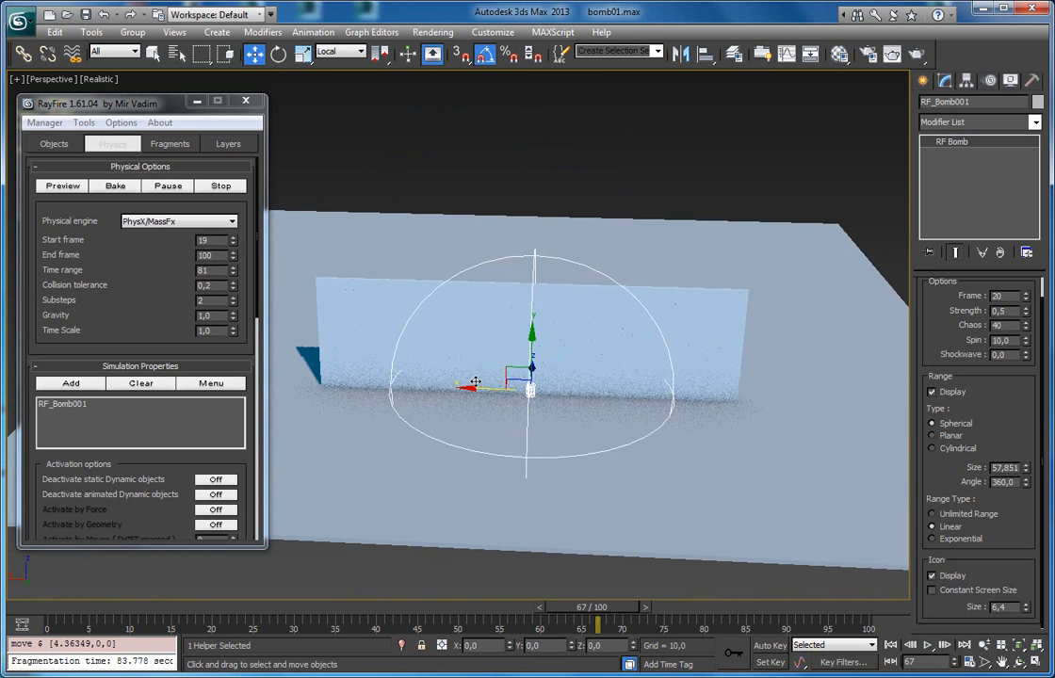
Preview the wall explosion with the linear range, view the debris from several angles, and pause the simulation
middle_click_drag(408, 354, 421, 327, "alt")
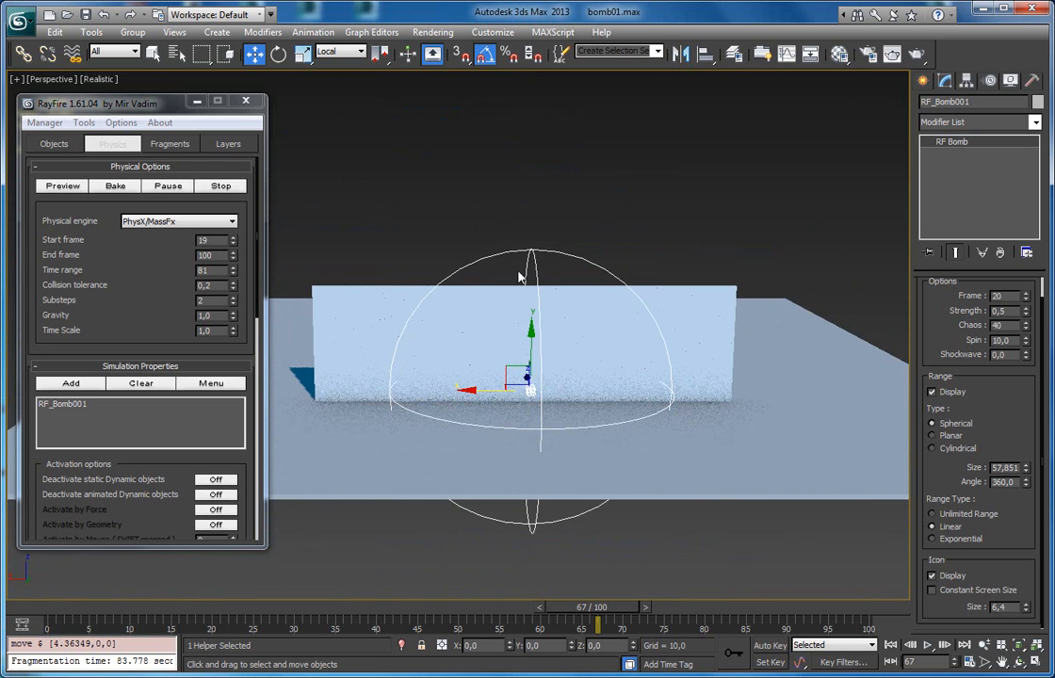
middle_click_drag(653, 394, 603, 323, "alt")
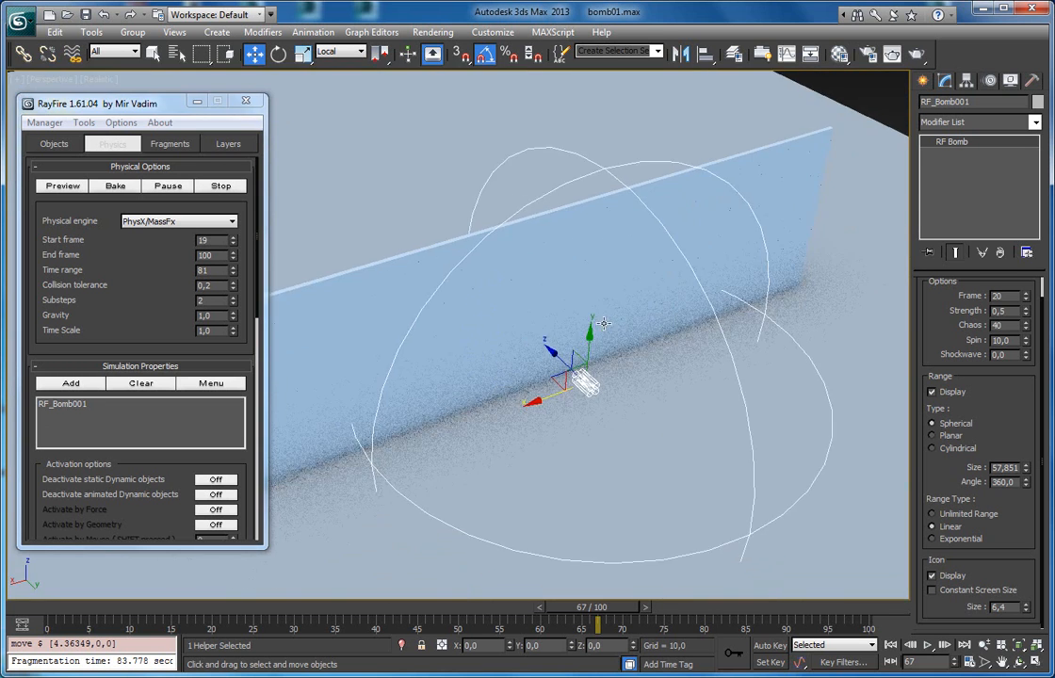
left_click(60, 186)
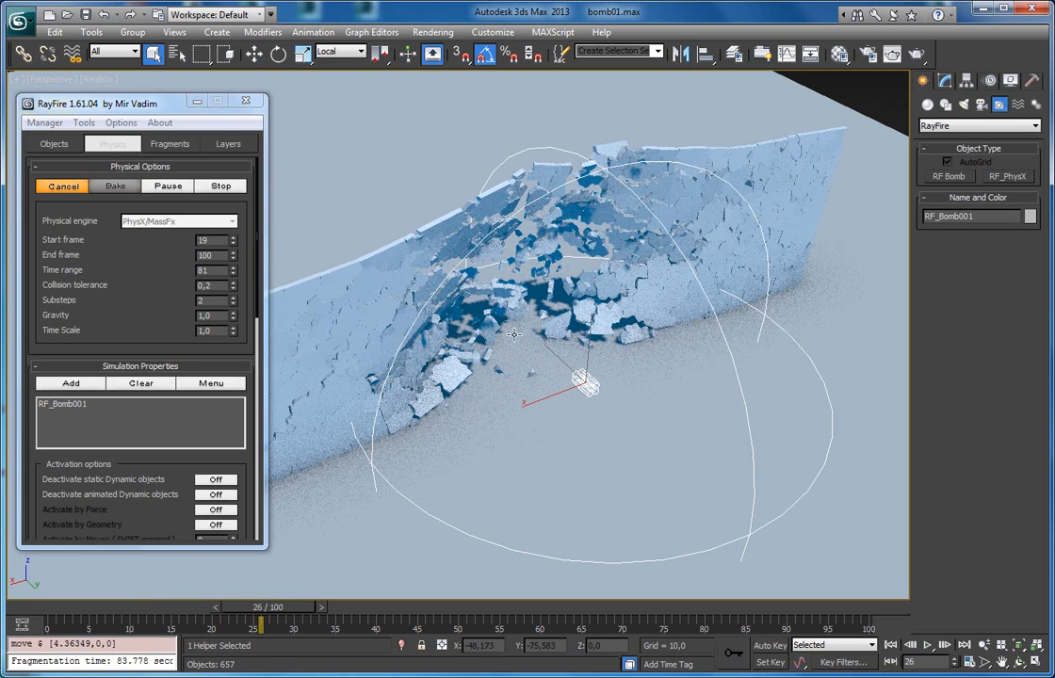
middle_click_drag(619, 342, 403, 283, "alt")
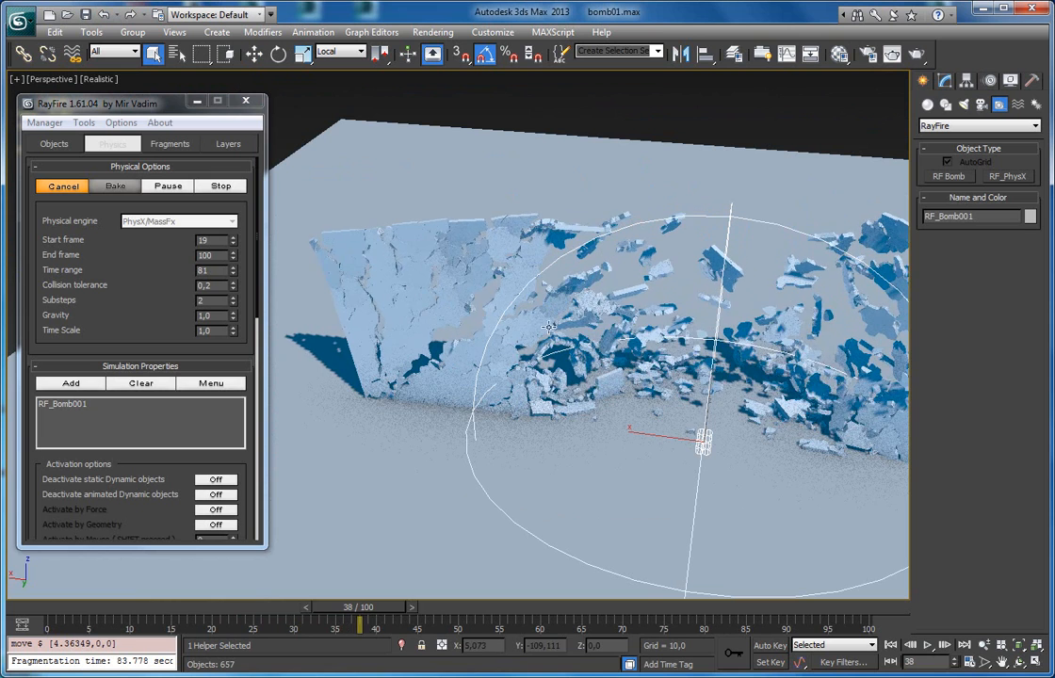
middle_click_drag(523, 300, 452, 284)
scroll(761, 339, "down", 3)
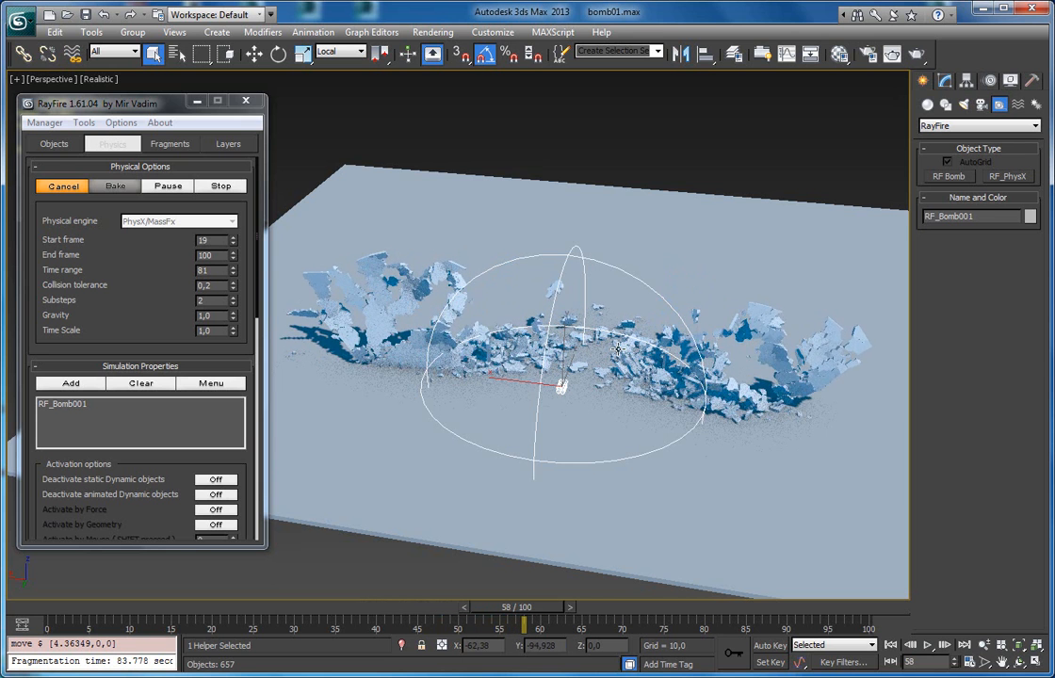
left_click(173, 186)
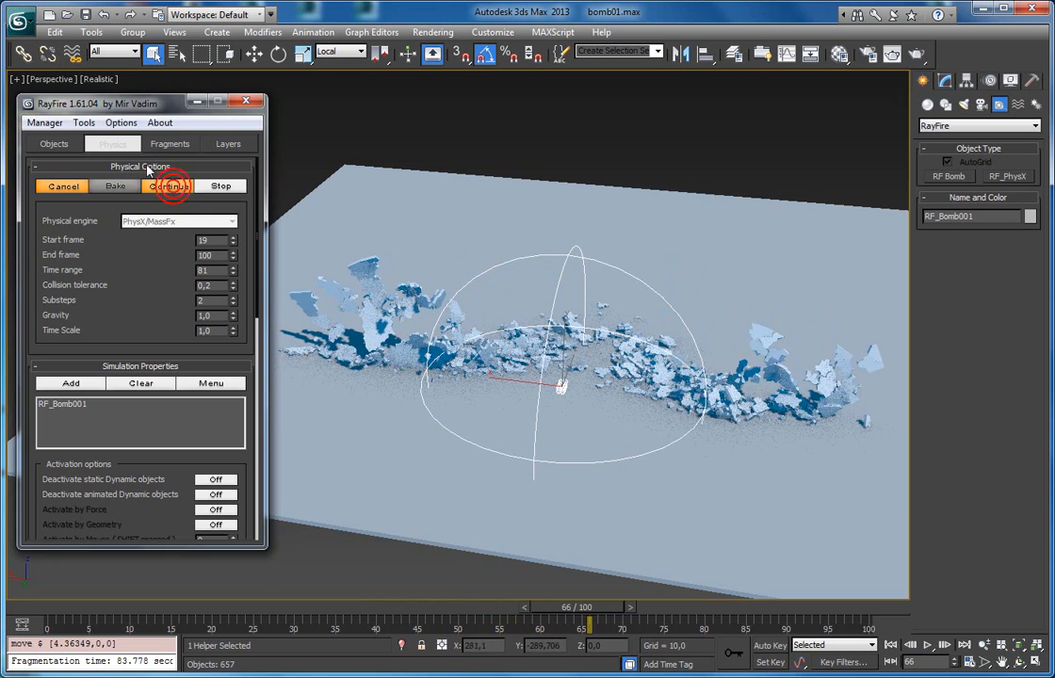
Scrub the paused simulation back to frame 15, examining how the wall breaks around the bomb
left_click(111, 144)
scroll(330, 281, "up", 4)
left_click_drag(358, 608, 215, 596)
middle_click_drag(397, 396, 212, 361, "alt")
left_click_drag(223, 607, 193, 579)
middle_click_drag(546, 337, 616, 278, "alt")
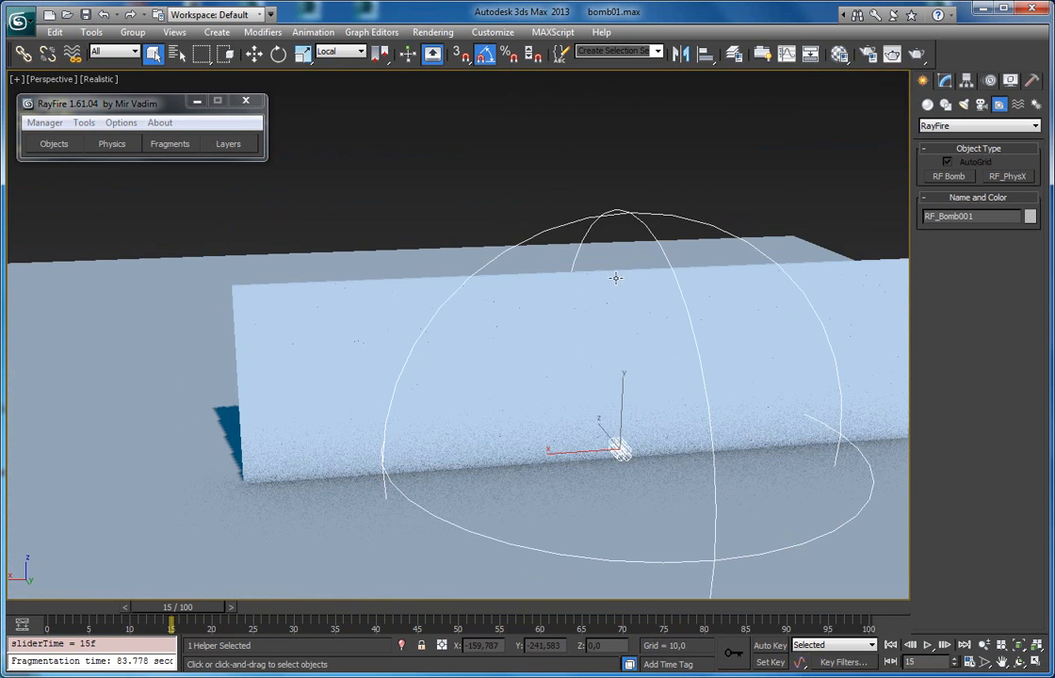
Cancel the paused preview and turn on deactivation of static dynamic objects in the physics settings
left_click(106, 146)
left_click(51, 186)
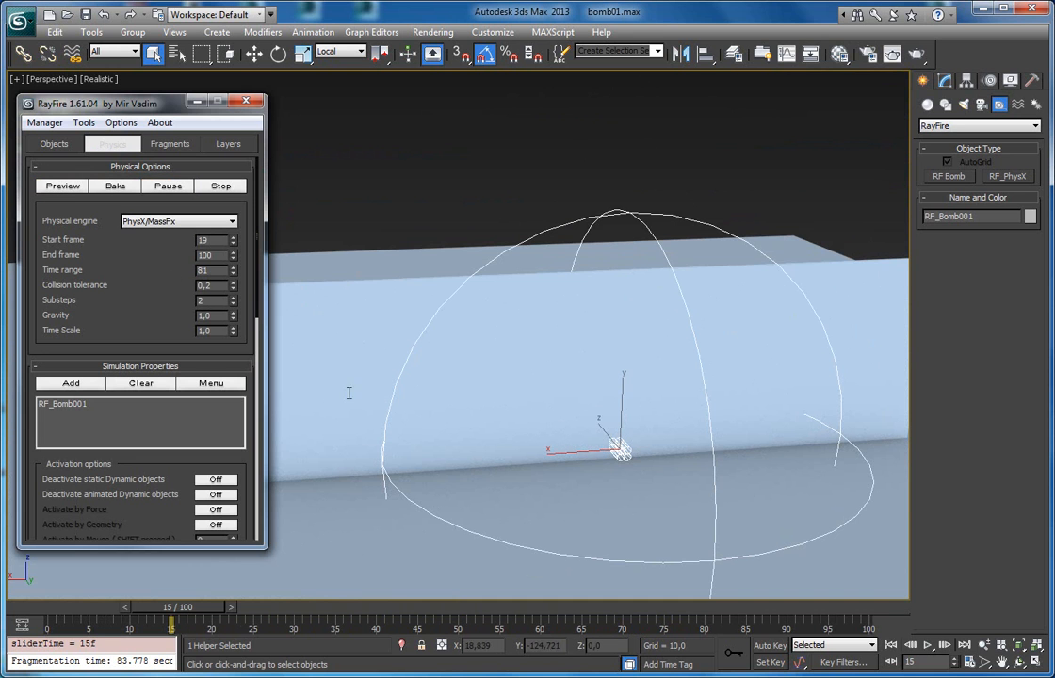
middle_click_drag(367, 404, 448, 349)
left_click_drag(101, 313, 87, 223)
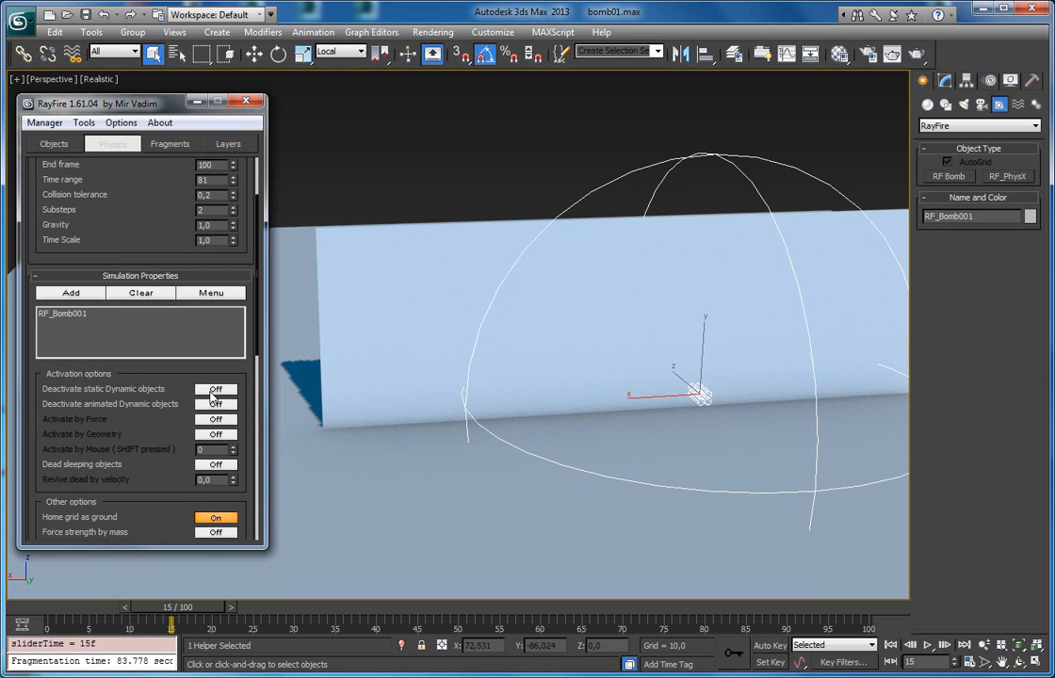
left_click(213, 391)
left_click(395, 307)
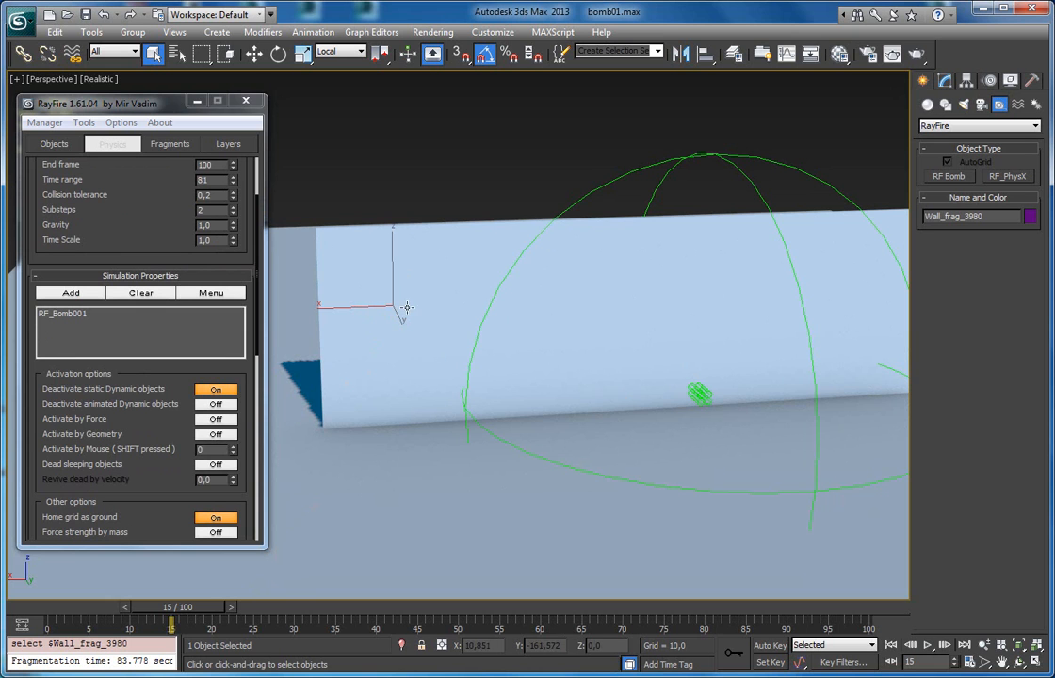
left_click_drag(304, 622, 133, 627)
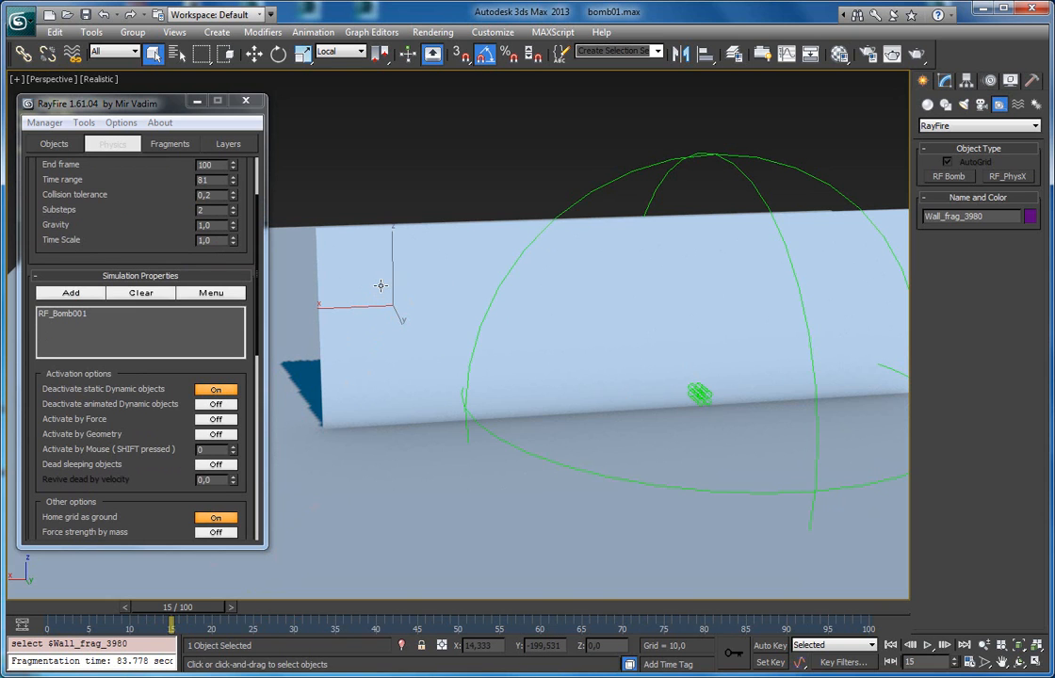
middle_click_drag(387, 322, 407, 345, "alt")
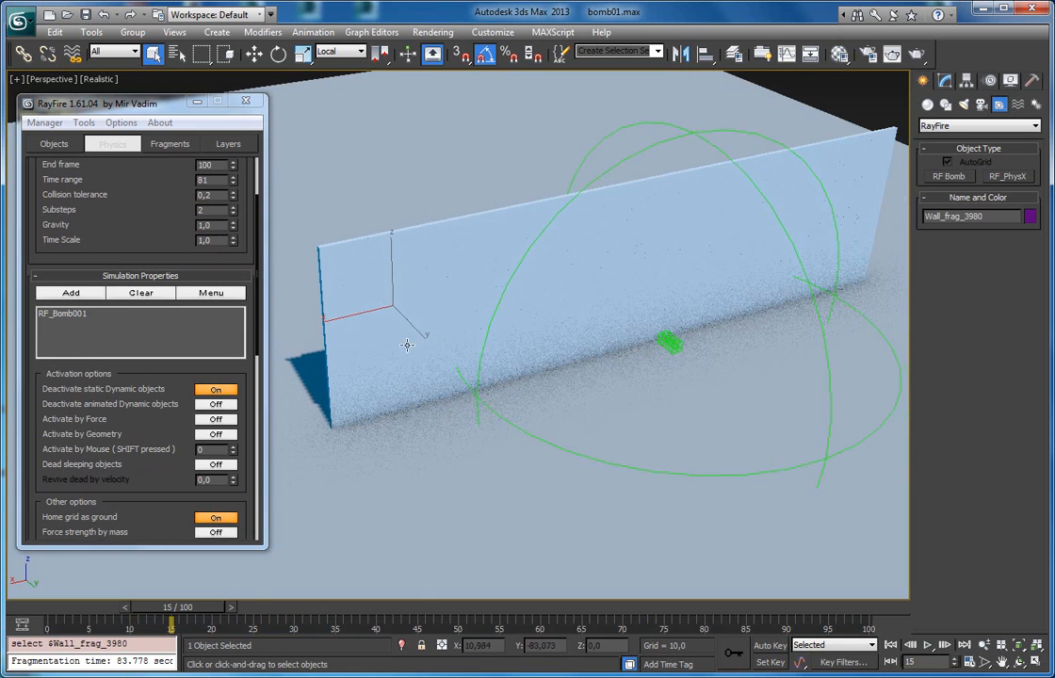
left_click(938, 127)
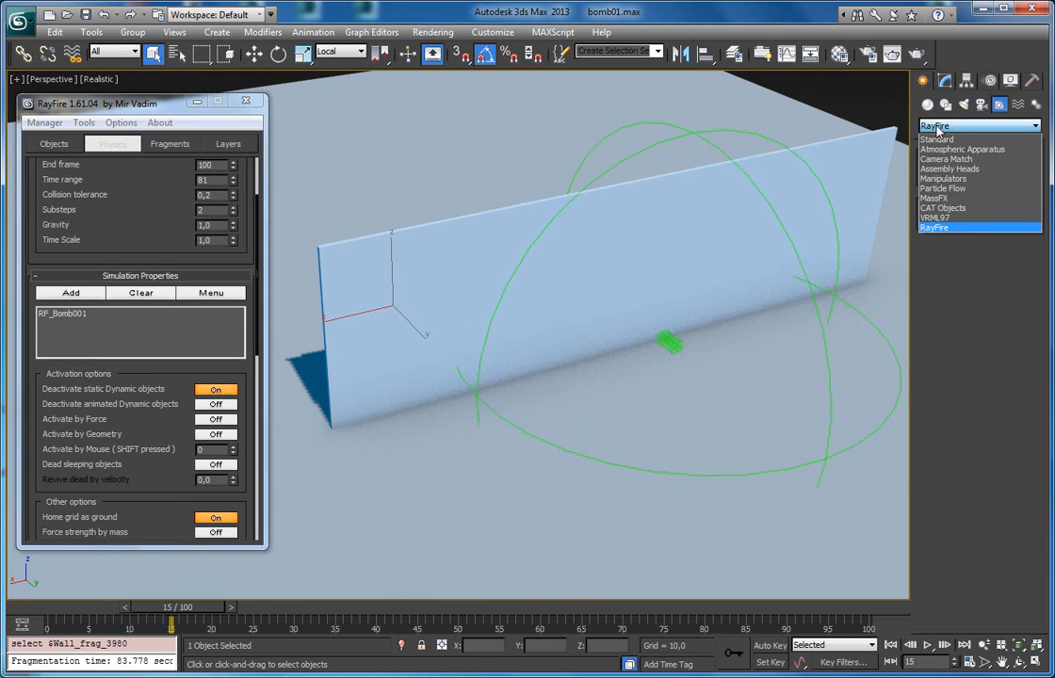
left_click(797, 17)
Run a preview with static dynamic objects deactivated and cancel it
scroll(87, 207, "up", 3)
left_click(63, 185)
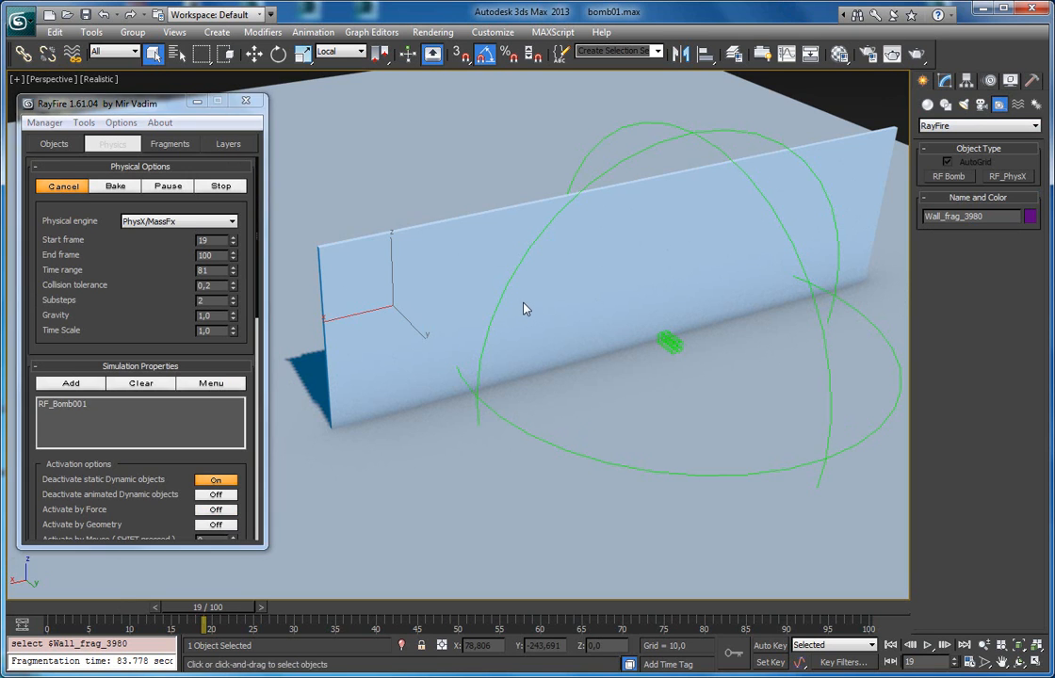
left_click(65, 186)
Select the RF Bomb and turn on Activate by Force in the activation options
scroll(132, 301, "down", 3)
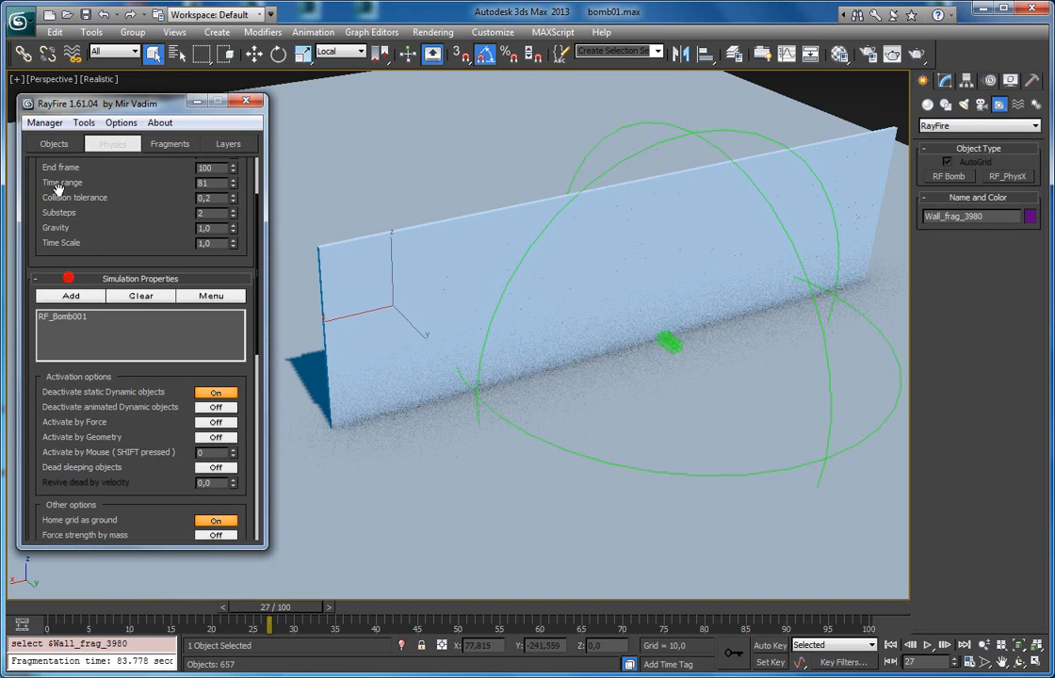
left_click(668, 344)
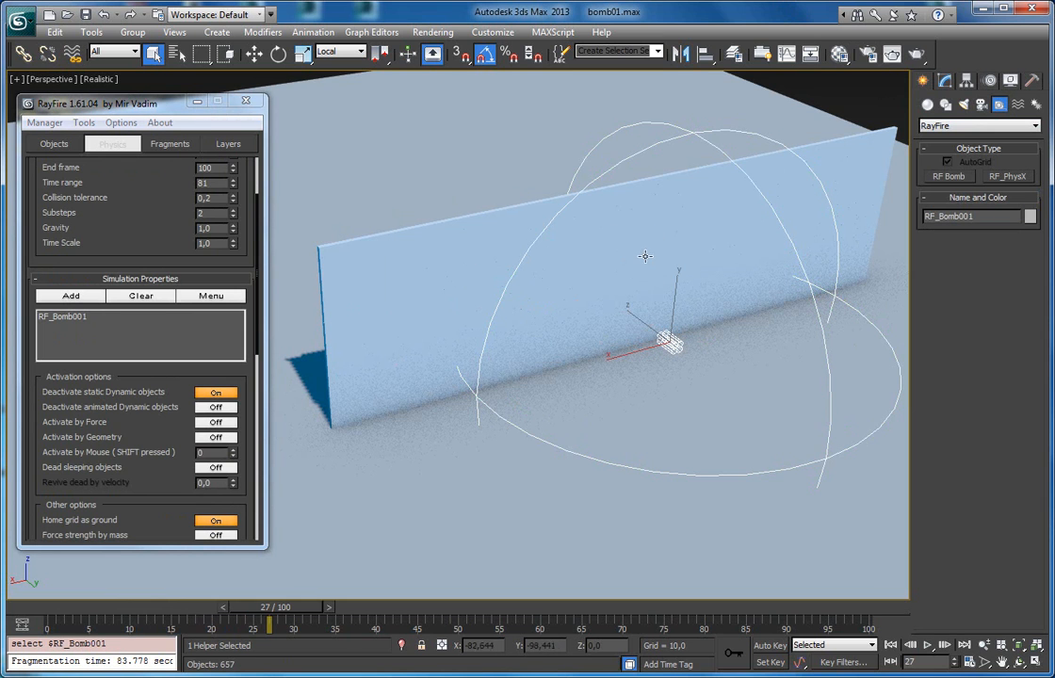
scroll(177, 429, "down", 2)
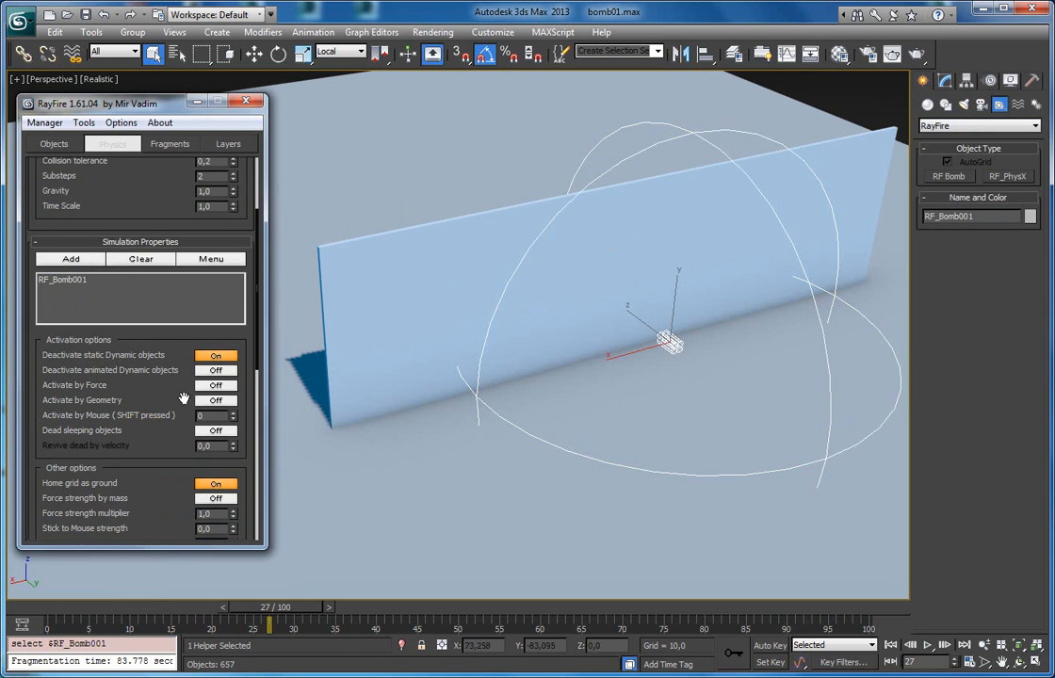
left_click(215, 385)
Preview the explosion with force activation and examine the broken opening and the intact wall sections from several angles
middle_click_drag(377, 414, 514, 403, "alt")
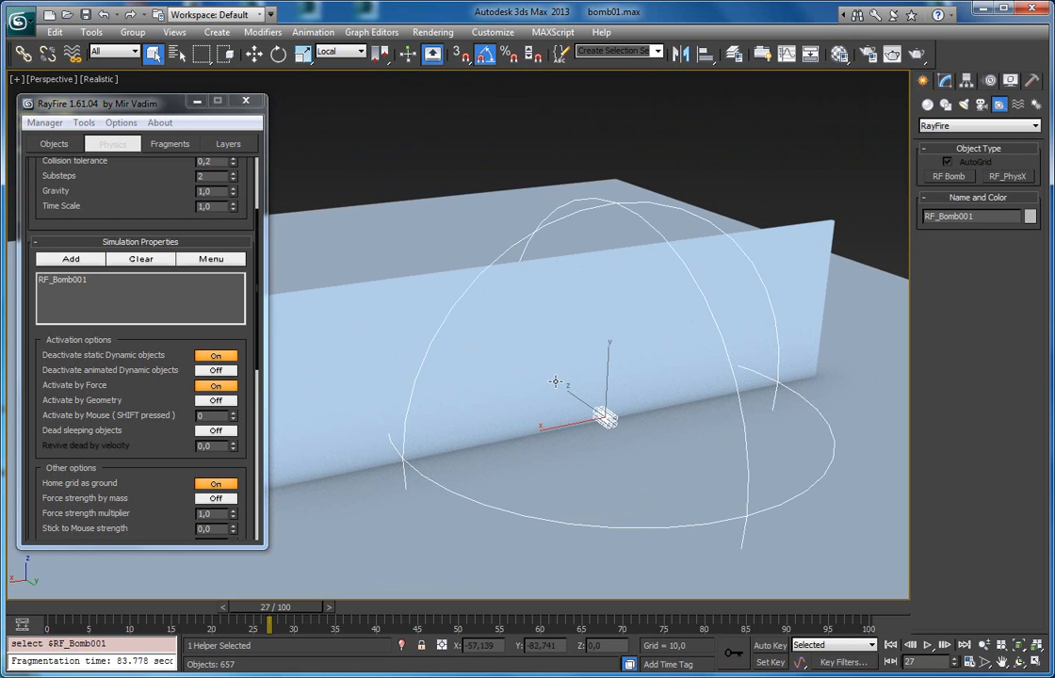
middle_click_drag(488, 318, 377, 331, "alt")
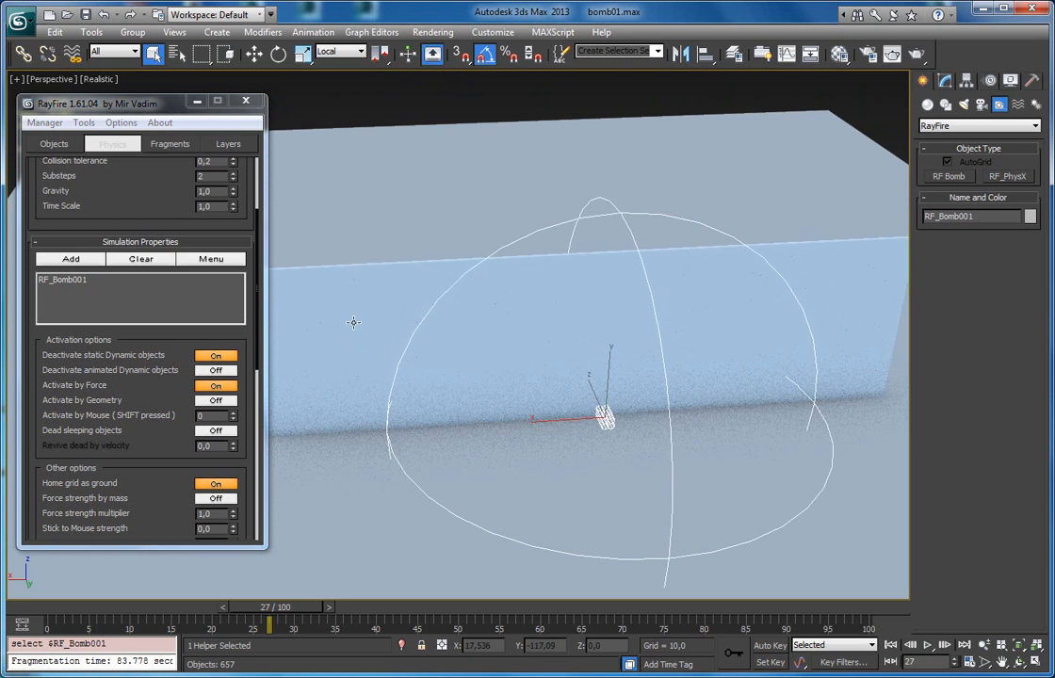
left_click_drag(112, 203, 108, 330)
left_click(63, 187)
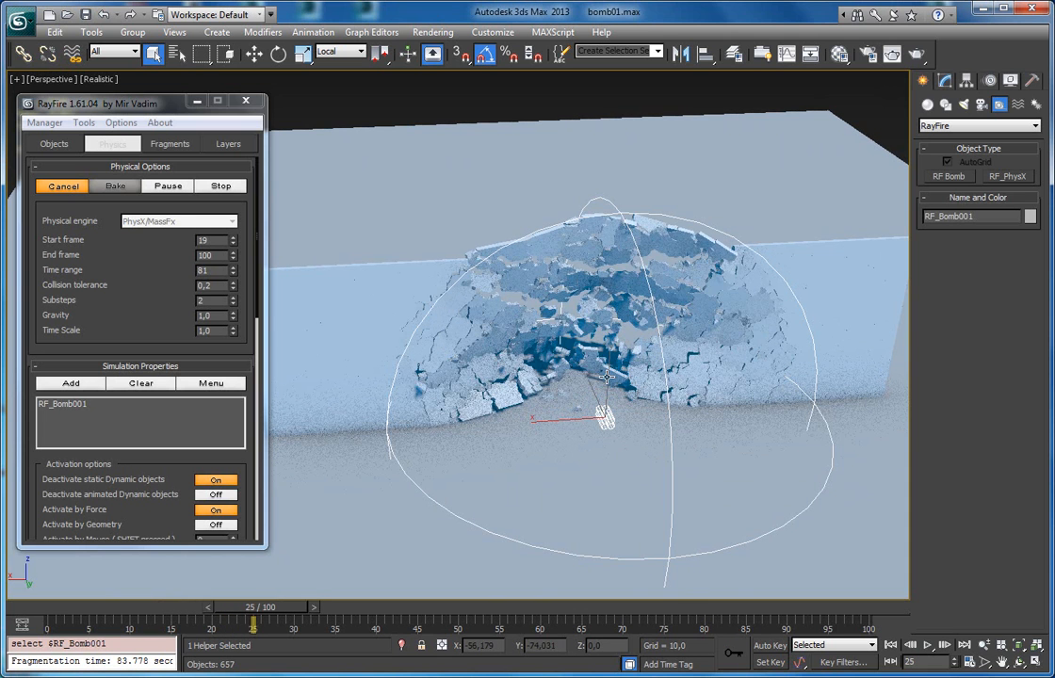
middle_click_drag(424, 315, 536, 297)
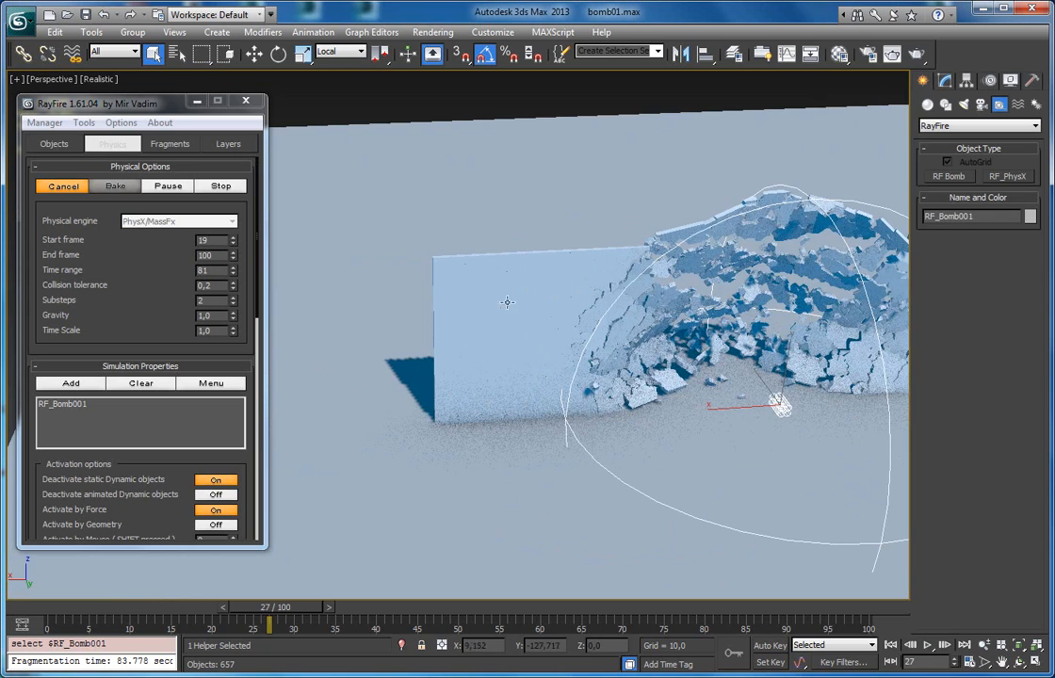
middle_click_drag(753, 337, 622, 341)
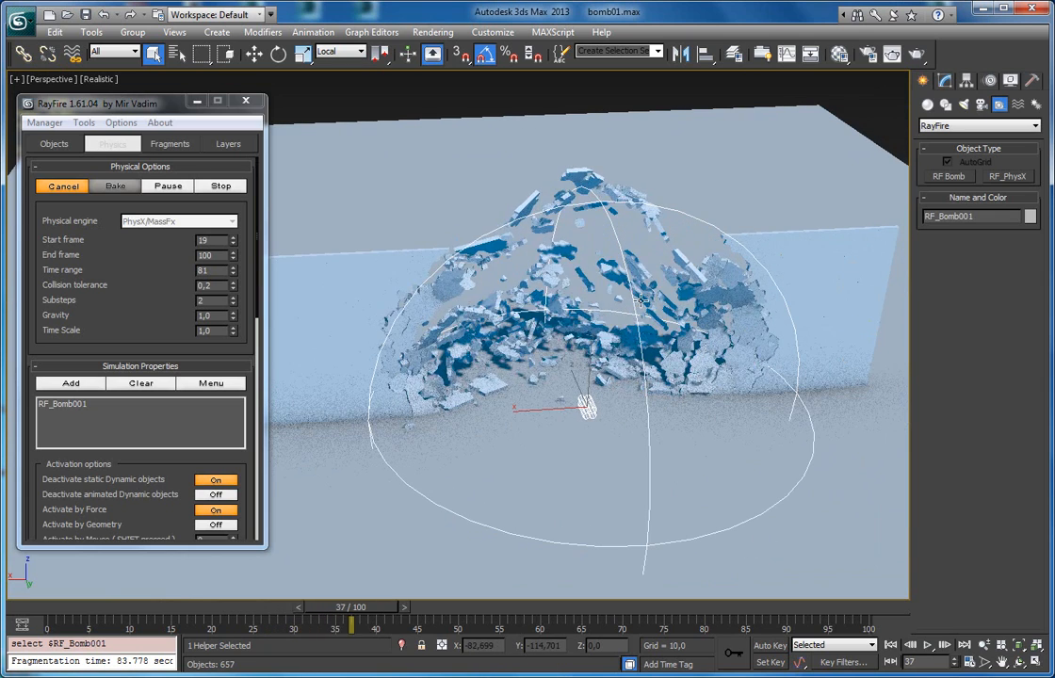
scroll(554, 351, "up", 2)
scroll(602, 351, "up", 3)
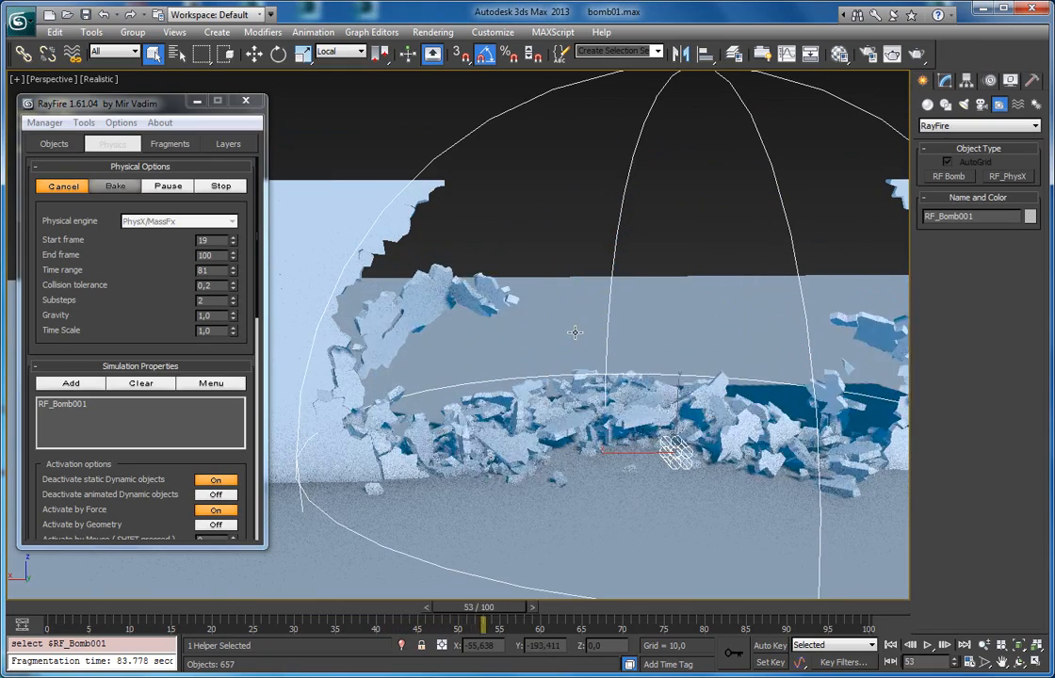
middle_click_drag(558, 399, 655, 417, "alt")
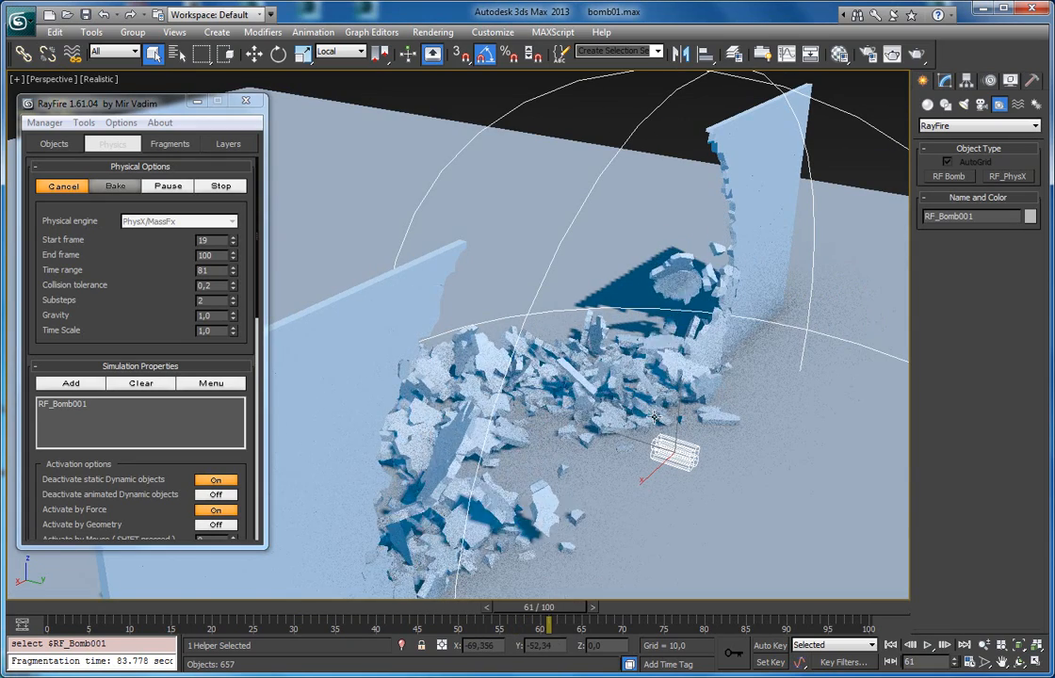
Pause the force-activated preview and scrub it back to frame 18
left_click(168, 190)
middle_click_drag(563, 407, 482, 356, "alt")
left_click_drag(581, 621, 303, 582)
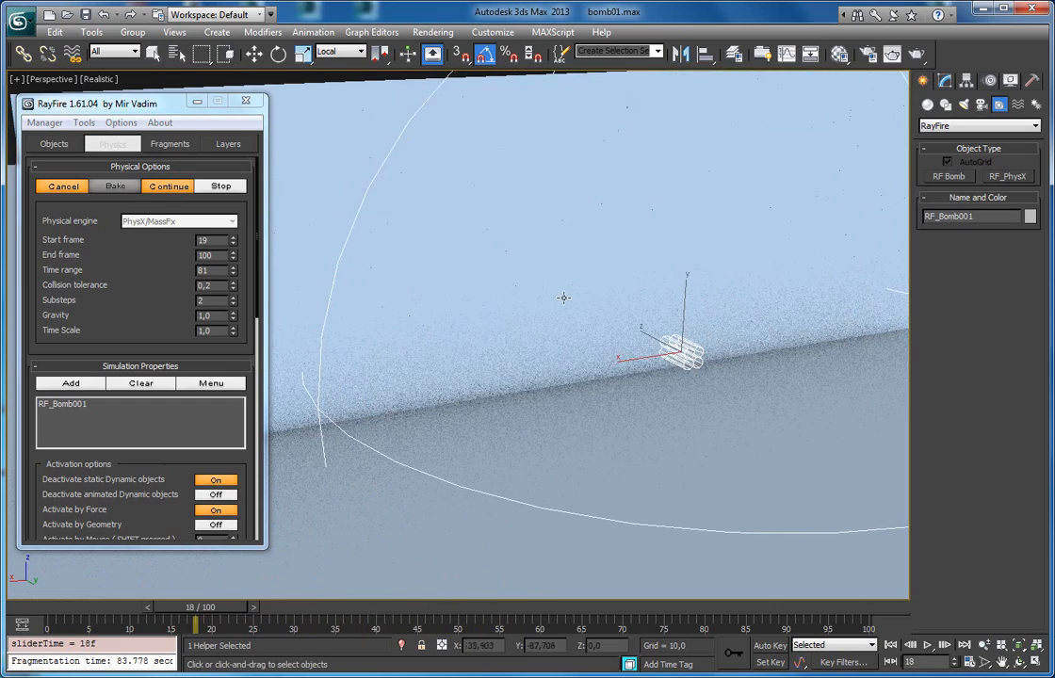
Cancel the paused force-activated preview and set the simulation gravity to 0,7
middle_click_drag(580, 271, 581, 385)
scroll(590, 376, "down", 3)
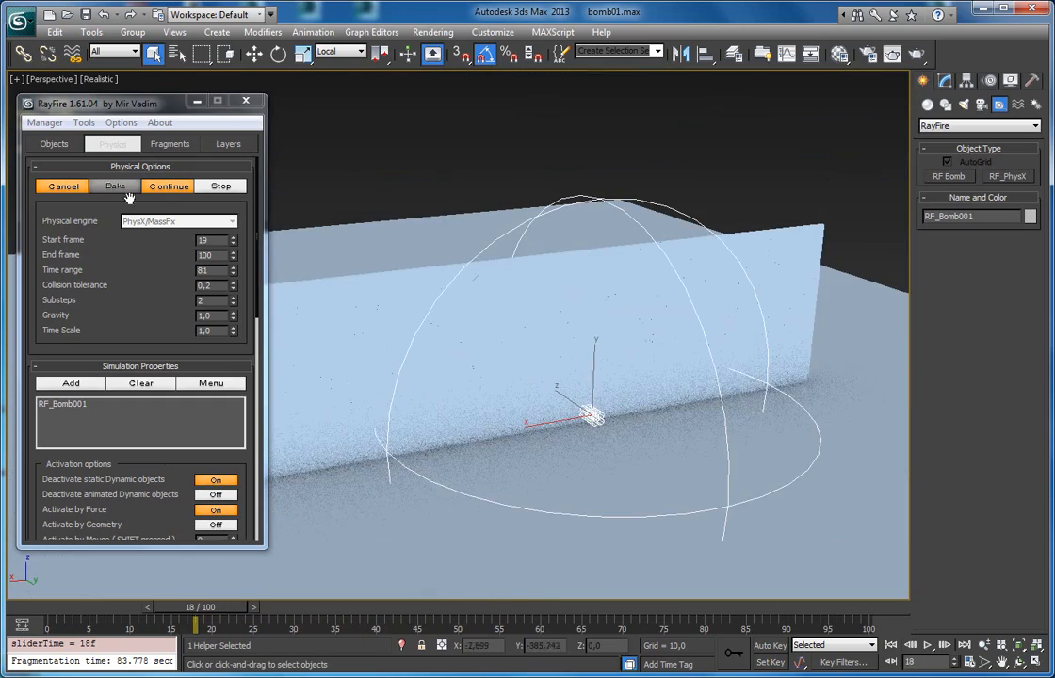
left_click(63, 186)
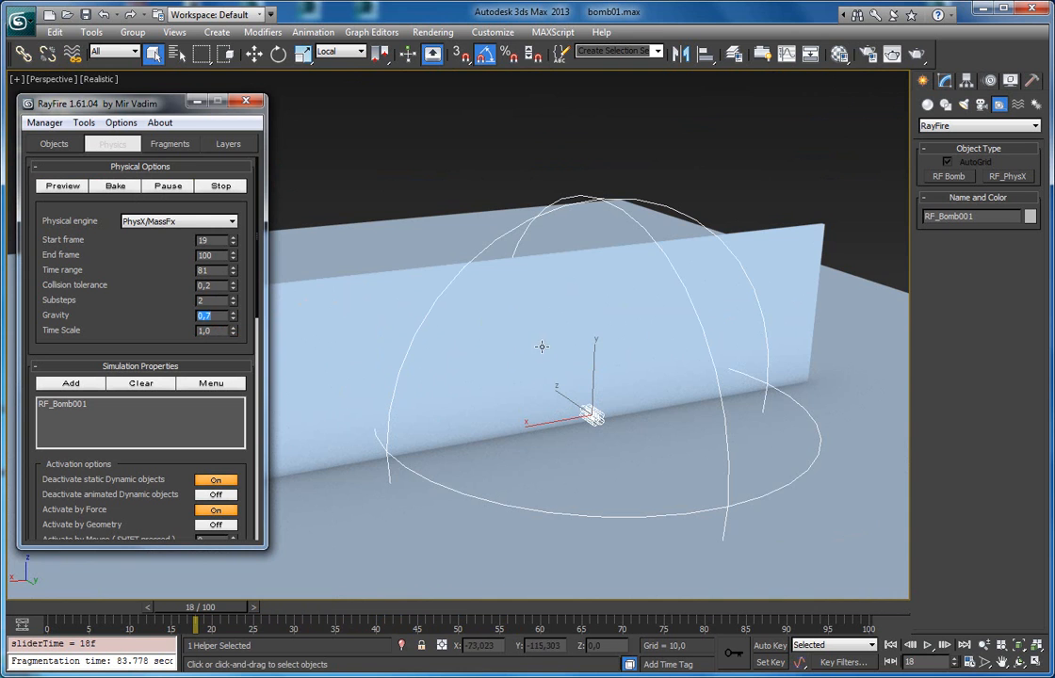
Reduce the RF Bomb's range size to about 49,17 and set its strength to 0,6
middle_click_drag(580, 370, 608, 379, "alt")
key("w")
left_click(945, 82)
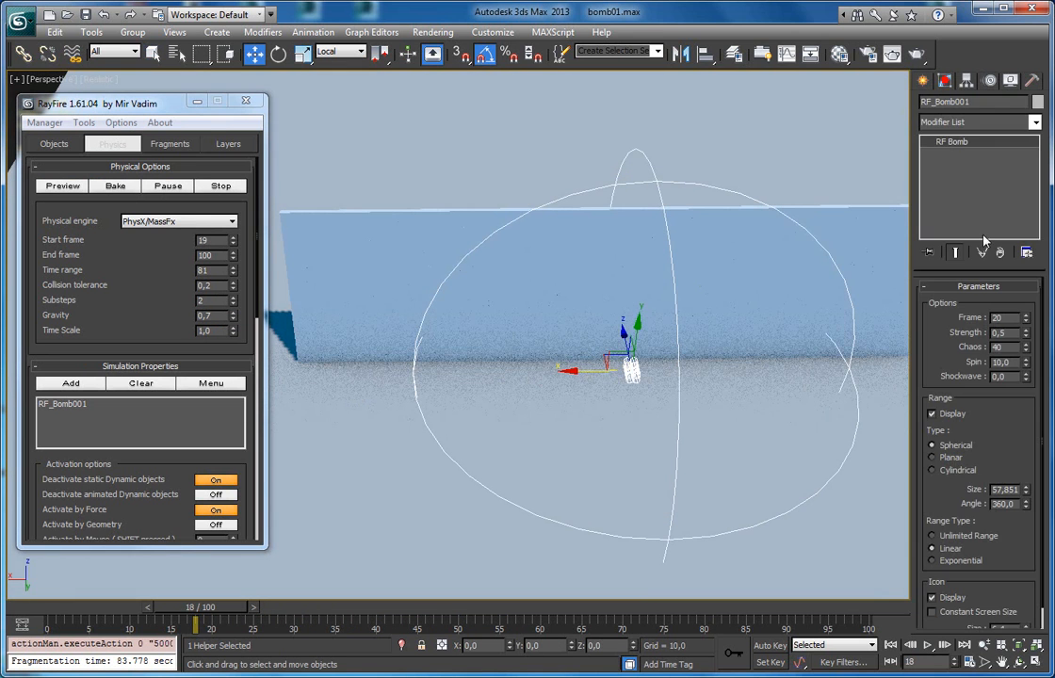
left_click_drag(1026, 489, 1027, 500)
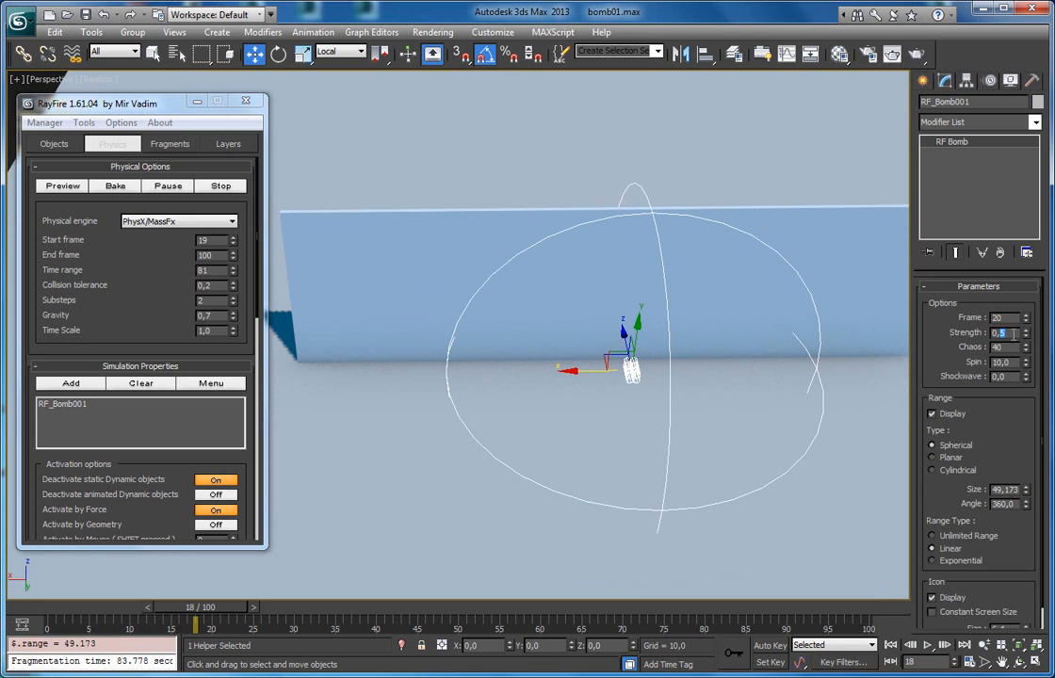
Move the RF Bomb along the wall toward its near end and raise it about 6 units above the ground
middle_click_drag(571, 309, 633, 302, "alt")
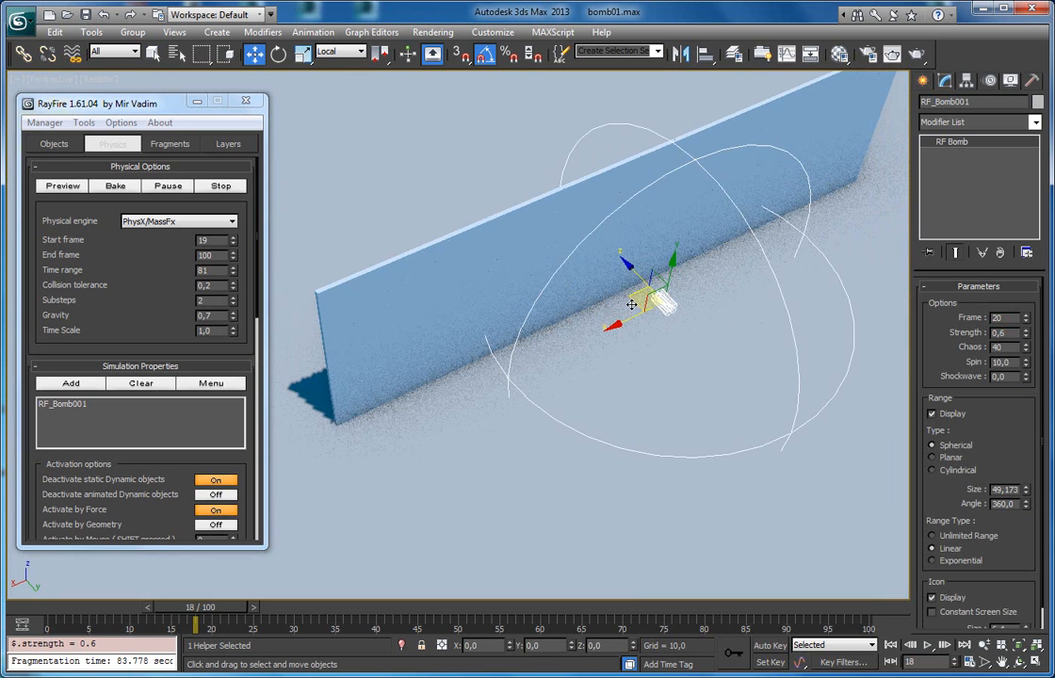
left_click_drag(630, 299, 502, 347)
middle_click_drag(512, 345, 570, 302, "alt")
left_click_drag(531, 333, 531, 311)
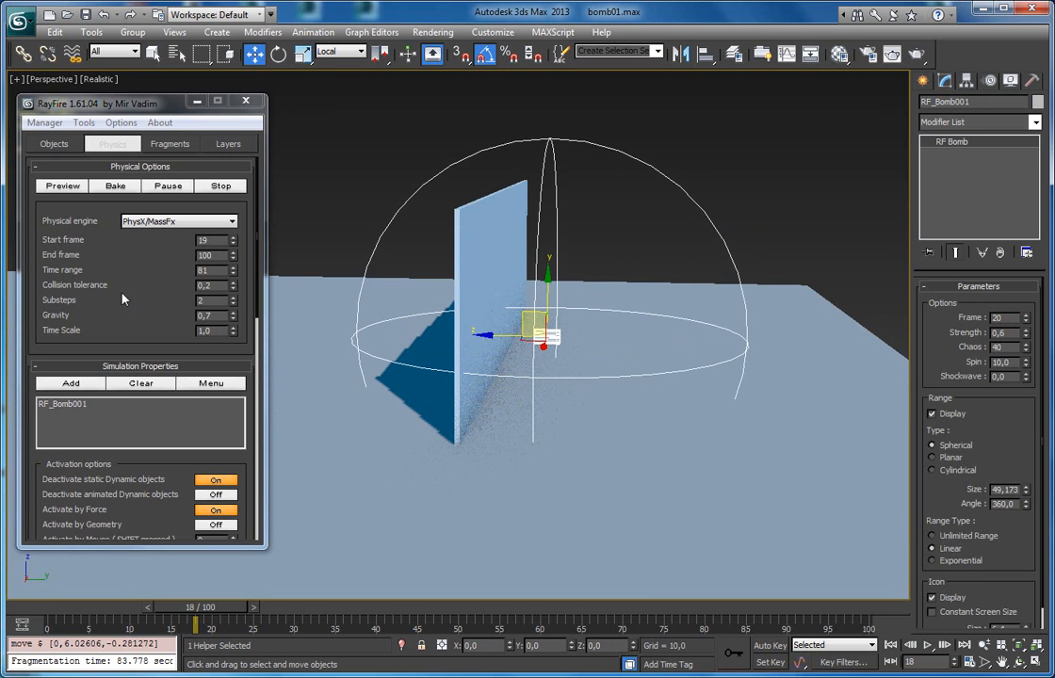
Preview the explosion with the raised bomb, examine the blast opening from the front, and cancel the simulation
left_click(63, 186)
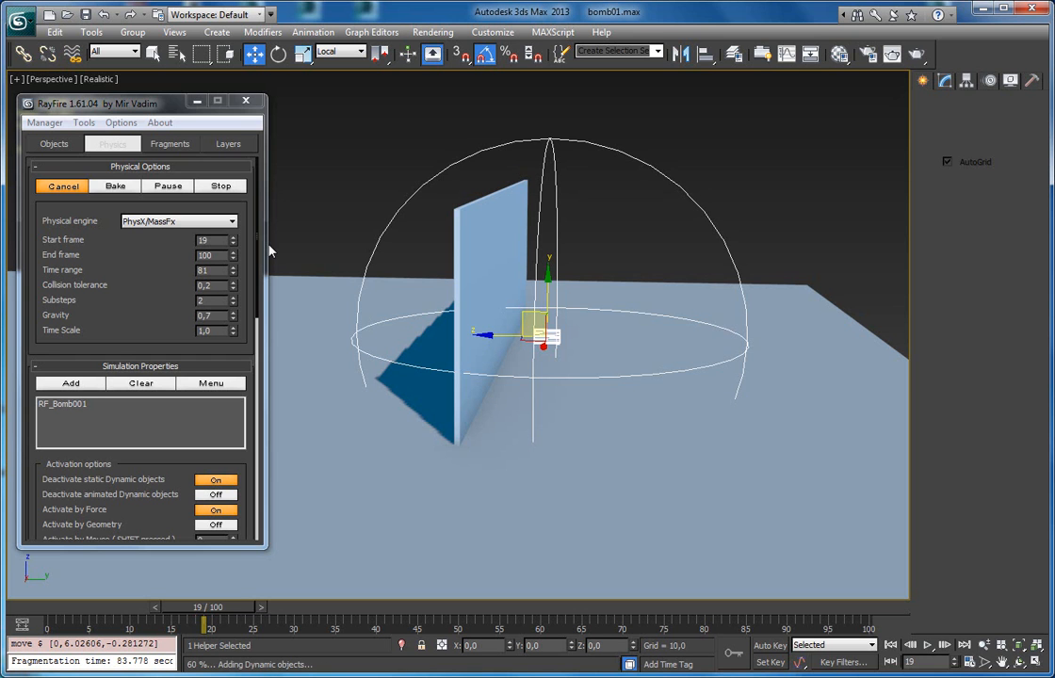
middle_click_drag(620, 279, 485, 318, "alt")
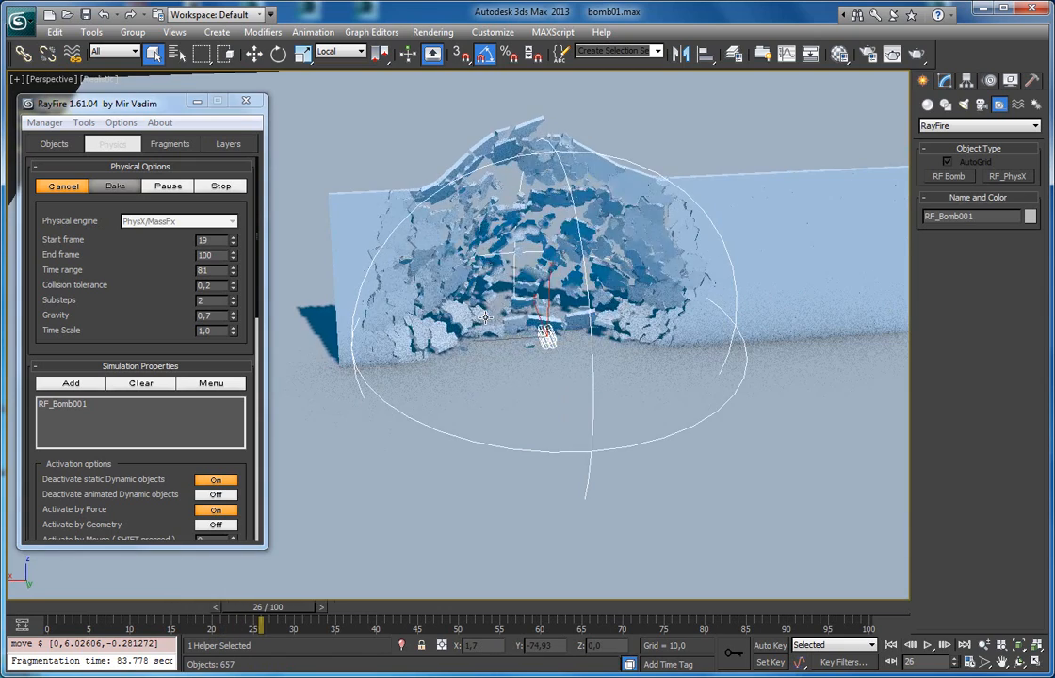
middle_click_drag(652, 273, 292, 218, "alt")
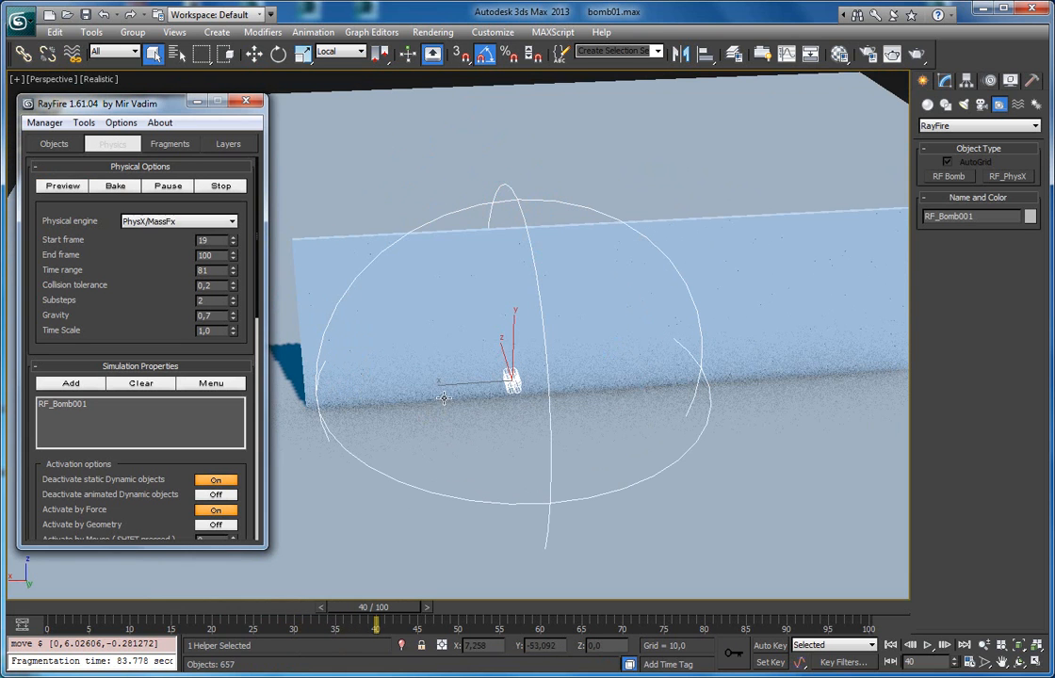
Move the RF Bomb about 65 units toward the wall's opposite end and reduce its range size to about 39,83
key("w")
left_click_drag(471, 384, 759, 379)
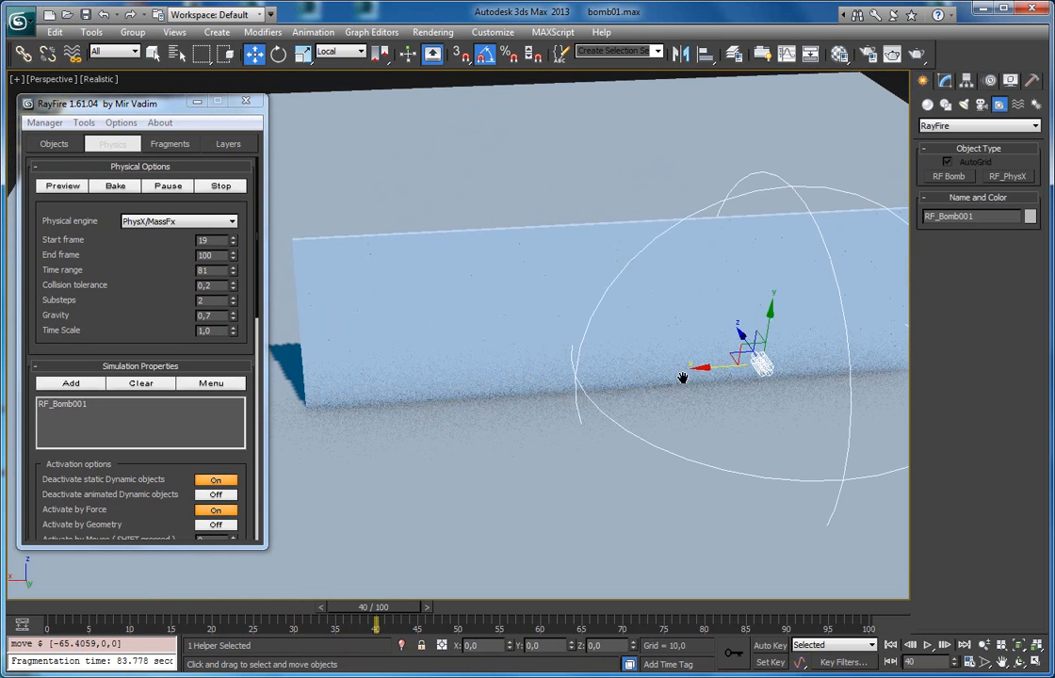
middle_click_drag(771, 378, 483, 382)
left_click(945, 80)
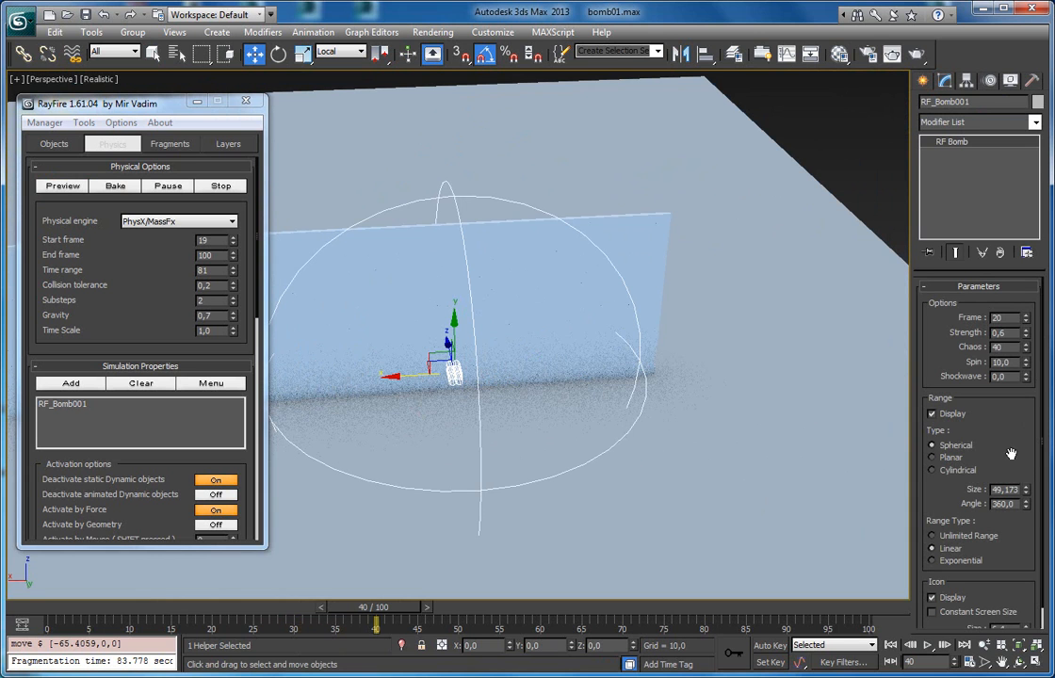
left_click_drag(1028, 495, 1028, 509)
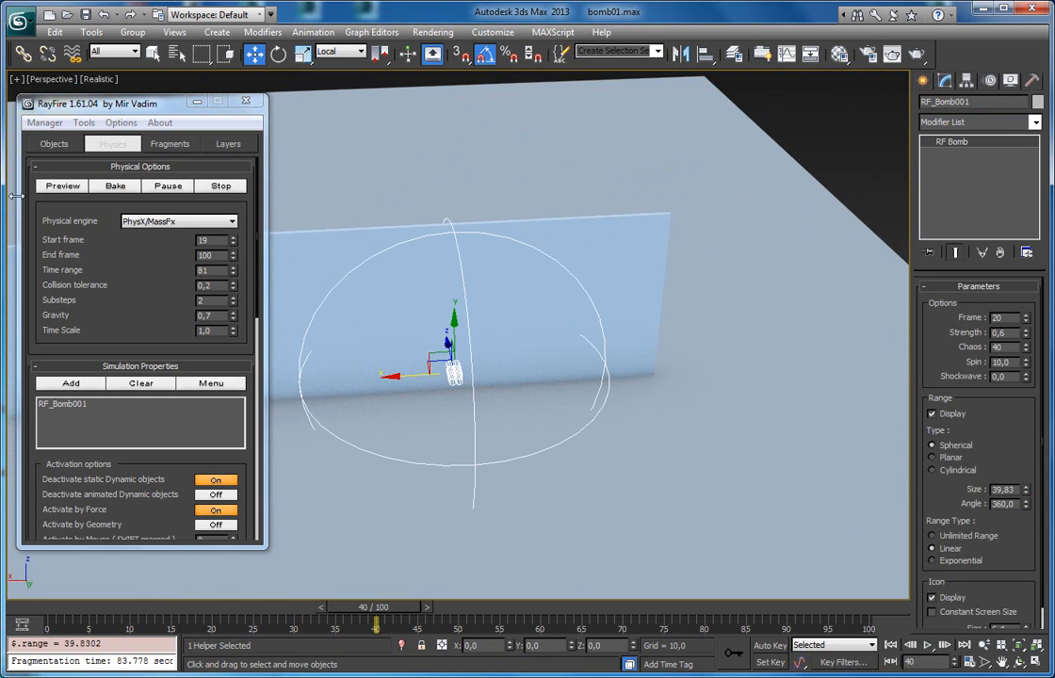
Preview the explosion with the smaller range, examine the hole and rubble up close, and cancel the simulation
left_click(62, 186)
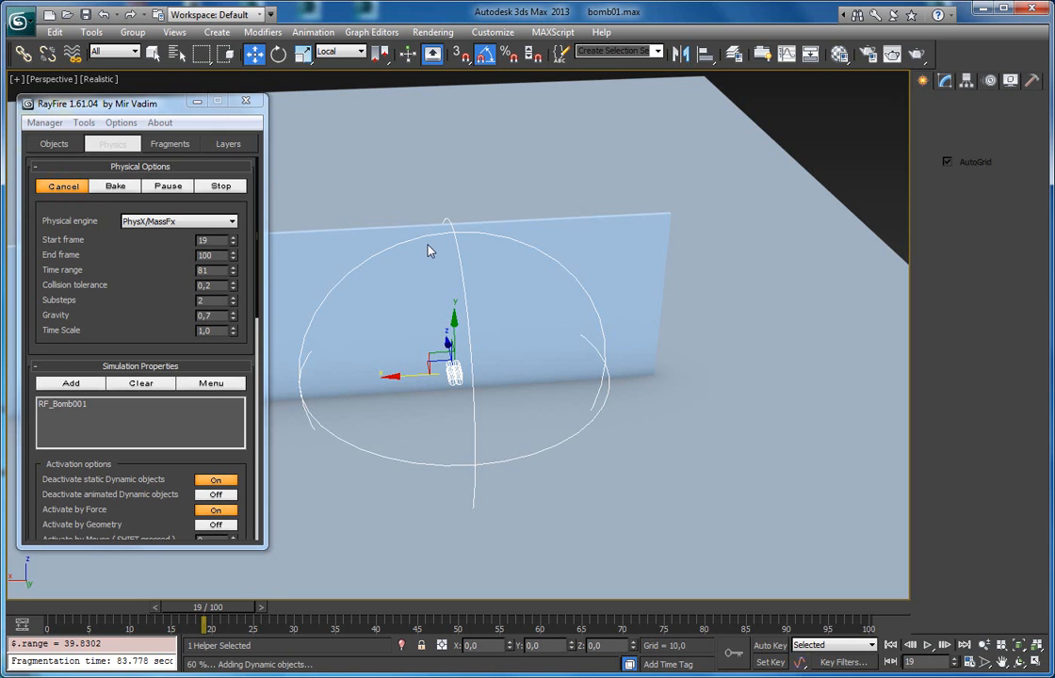
middle_click_drag(495, 236, 581, 230)
scroll(514, 238, "up", 1)
scroll(512, 241, "down", 1)
scroll(511, 241, "down", 3)
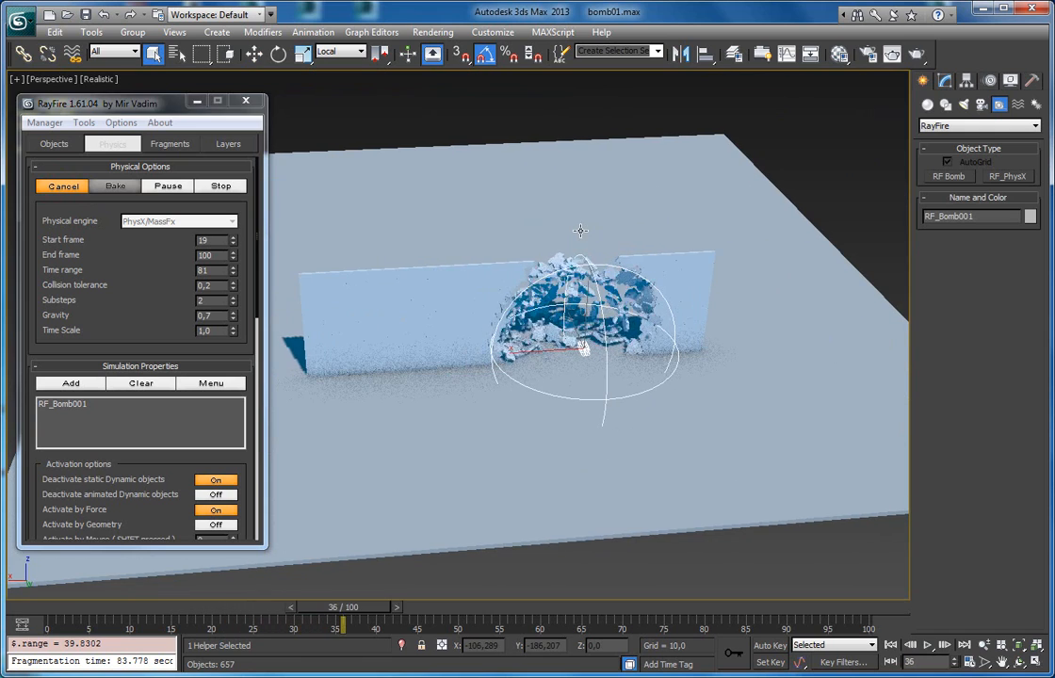
scroll(581, 231, "up", 3)
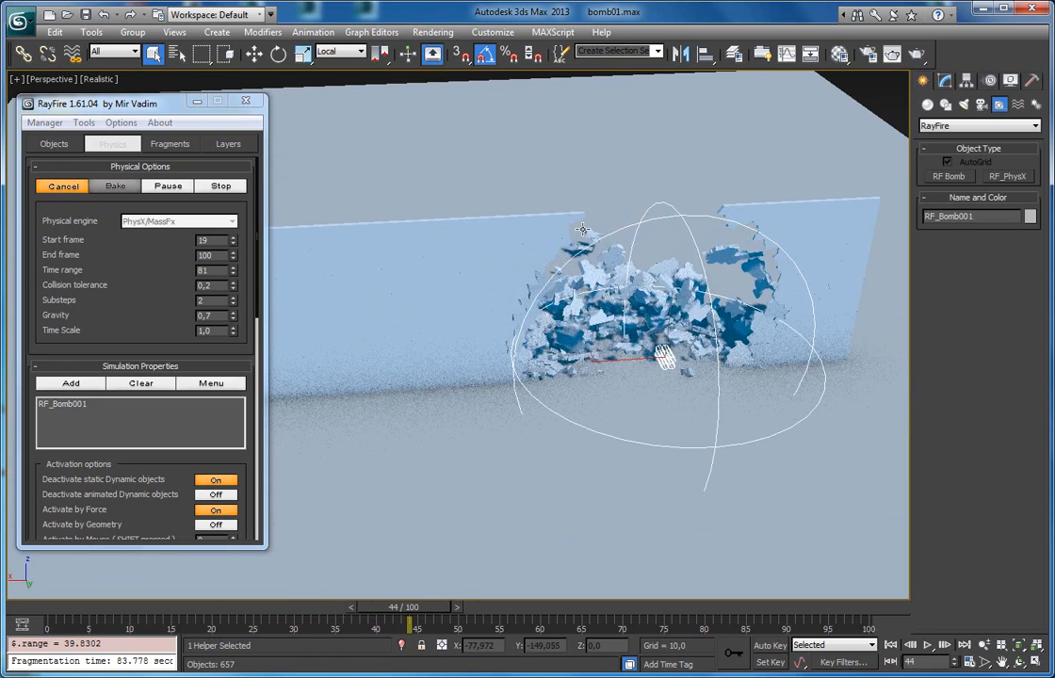
scroll(622, 228, "up", 2)
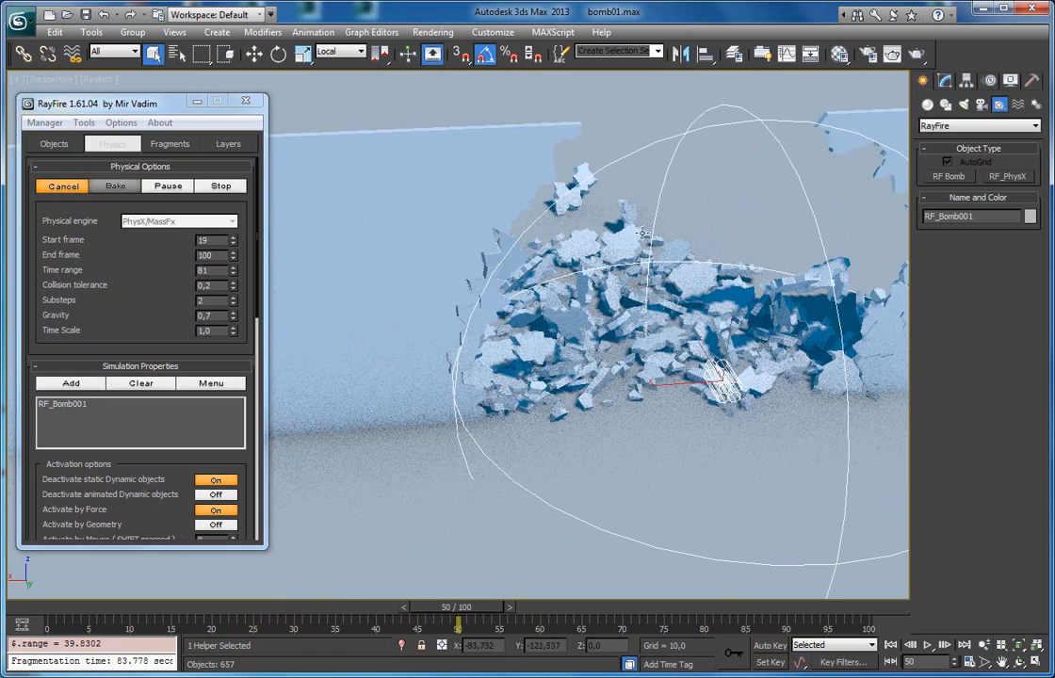
middle_click_drag(623, 229, 676, 241, "alt")
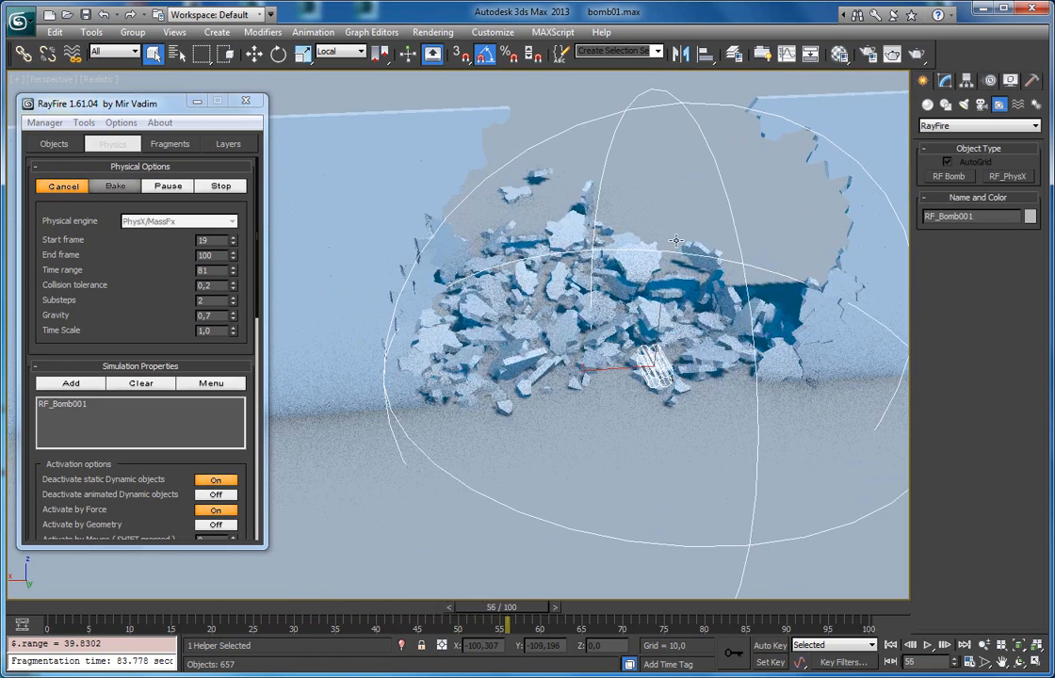
left_click(52, 188)
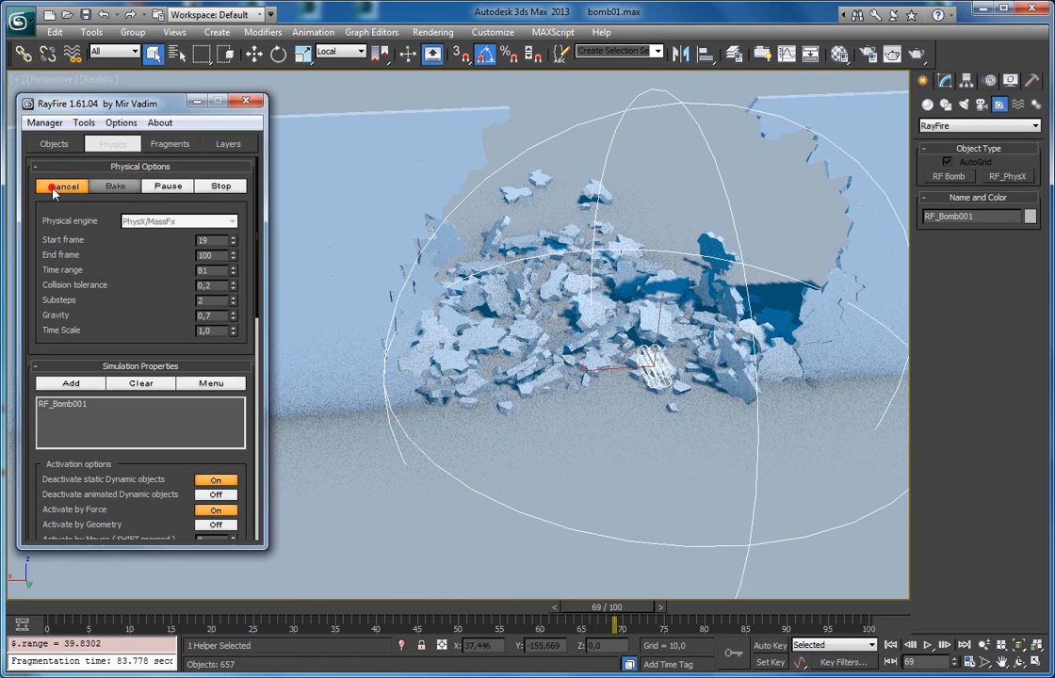
Clone the RF Bomb along the wall, placing the copy about 84 units from the original
left_click(944, 81)
left_click_drag(942, 493, 938, 485)
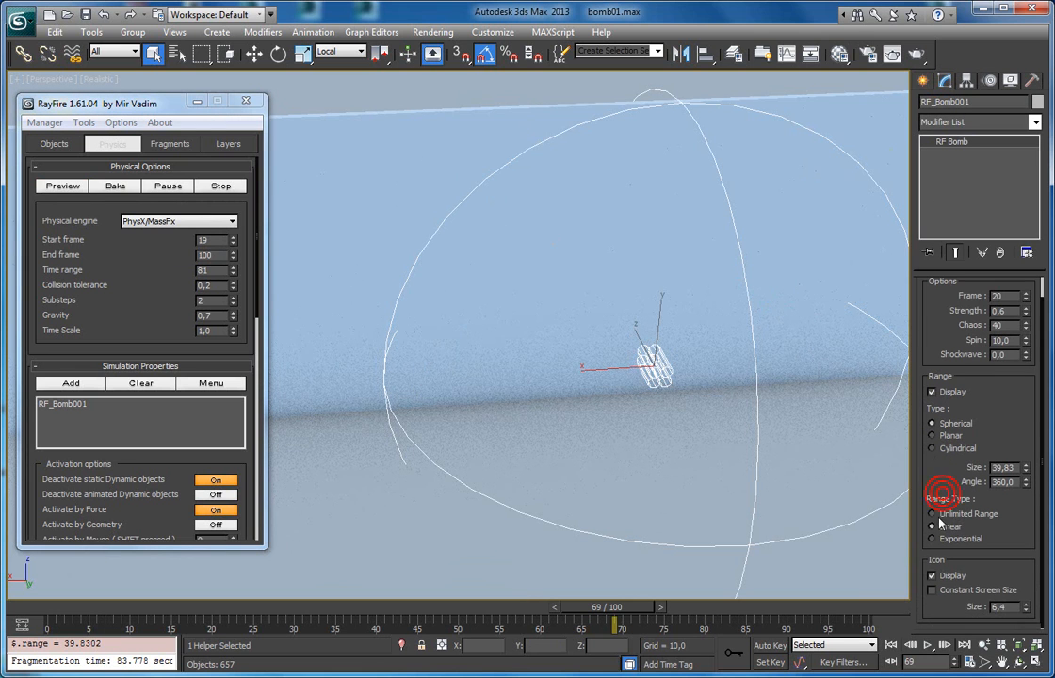
middle_click_drag(712, 344, 730, 388, "alt")
scroll(621, 335, "down", 3)
scroll(632, 372, "down", 3)
key("w")
mouse_move(596, 354)
left_mouse_down()
mouse_move(420, 349)
mouse_move(616, 358)
left_mouse_up()
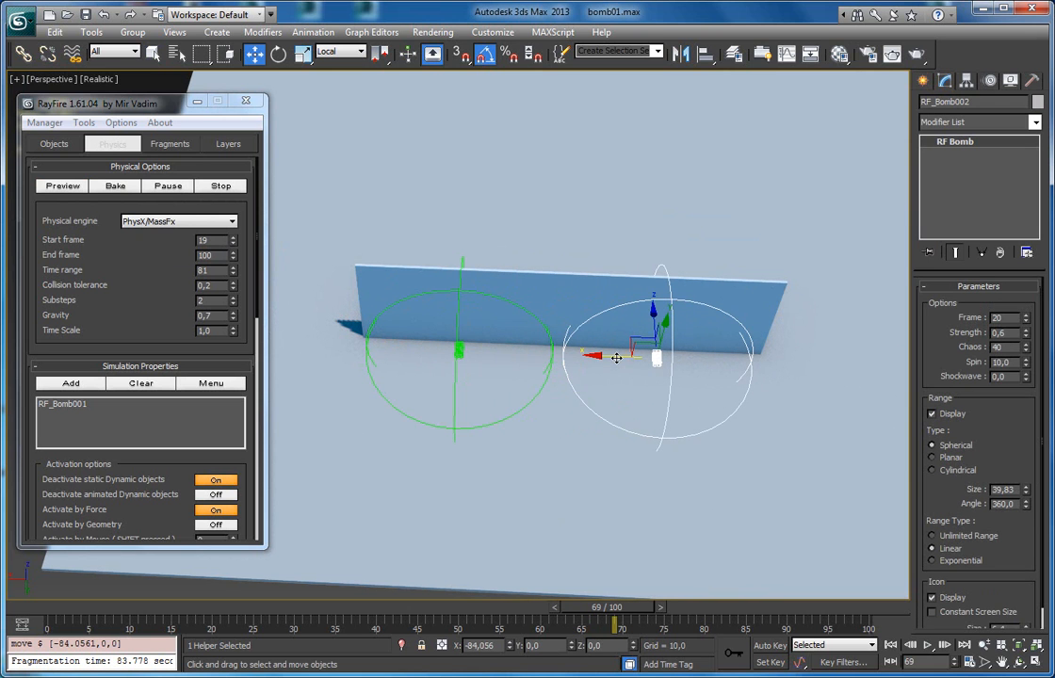
left_click(509, 406)
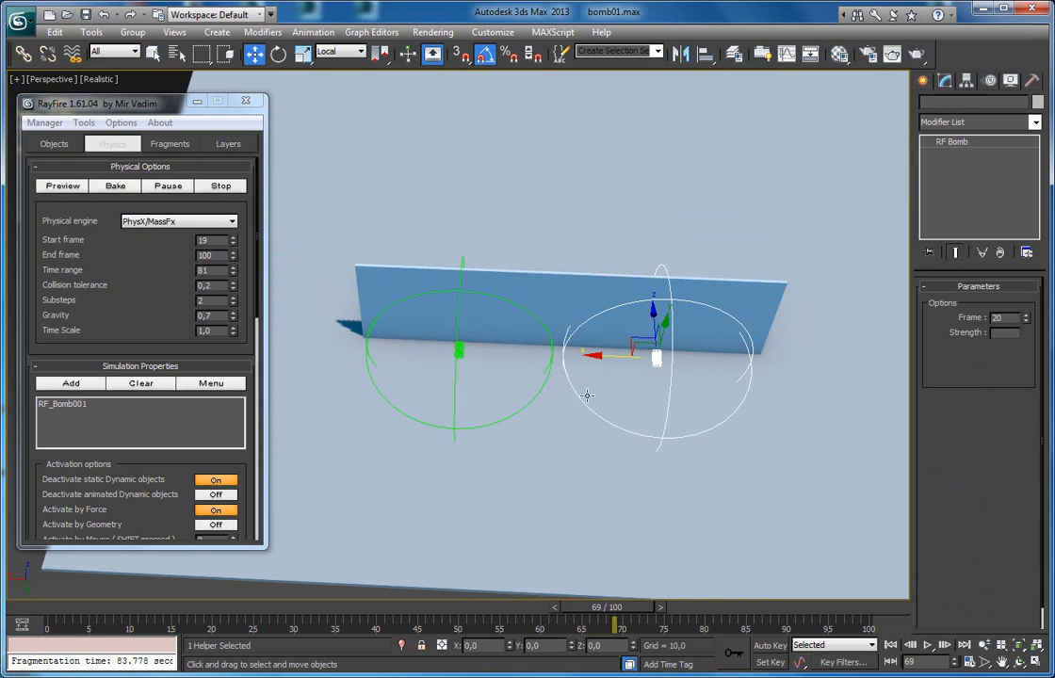
Set the copied RF Bomb's range type to Exponential
middle_click_drag(649, 361, 672, 319, "alt")
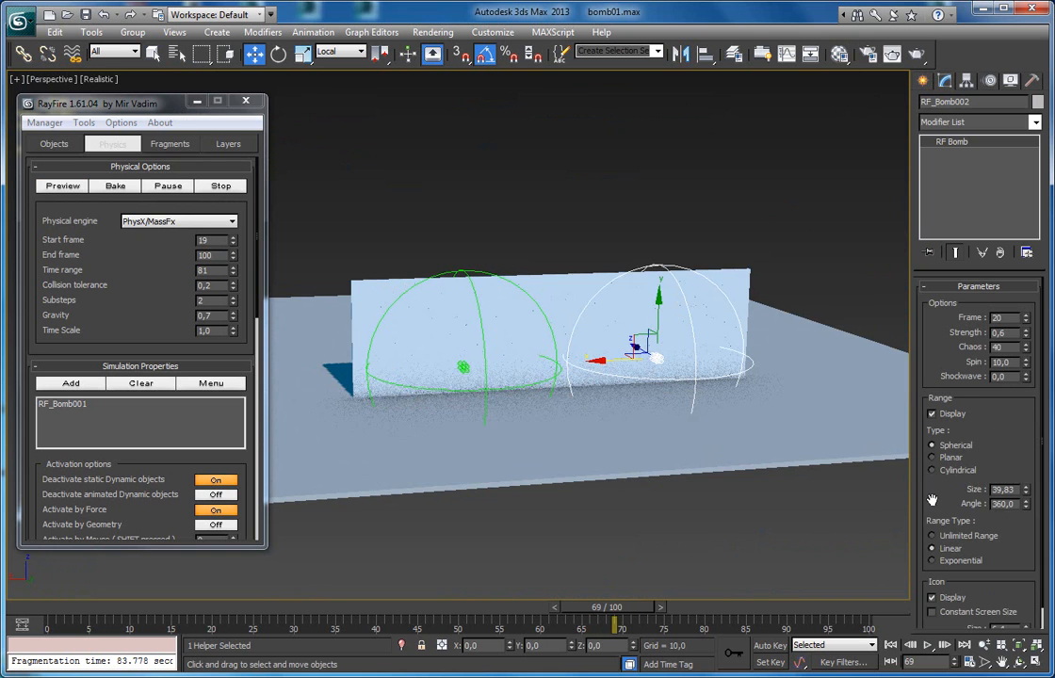
scroll(930, 481, "down", 1)
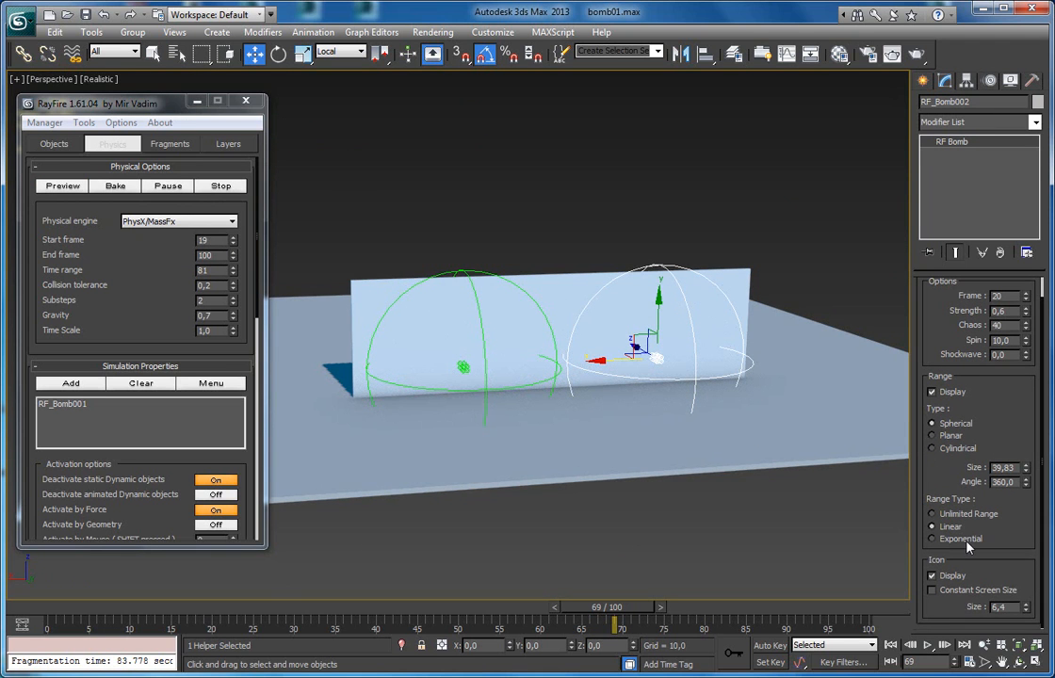
middle_click_drag(691, 401, 637, 356, "alt")
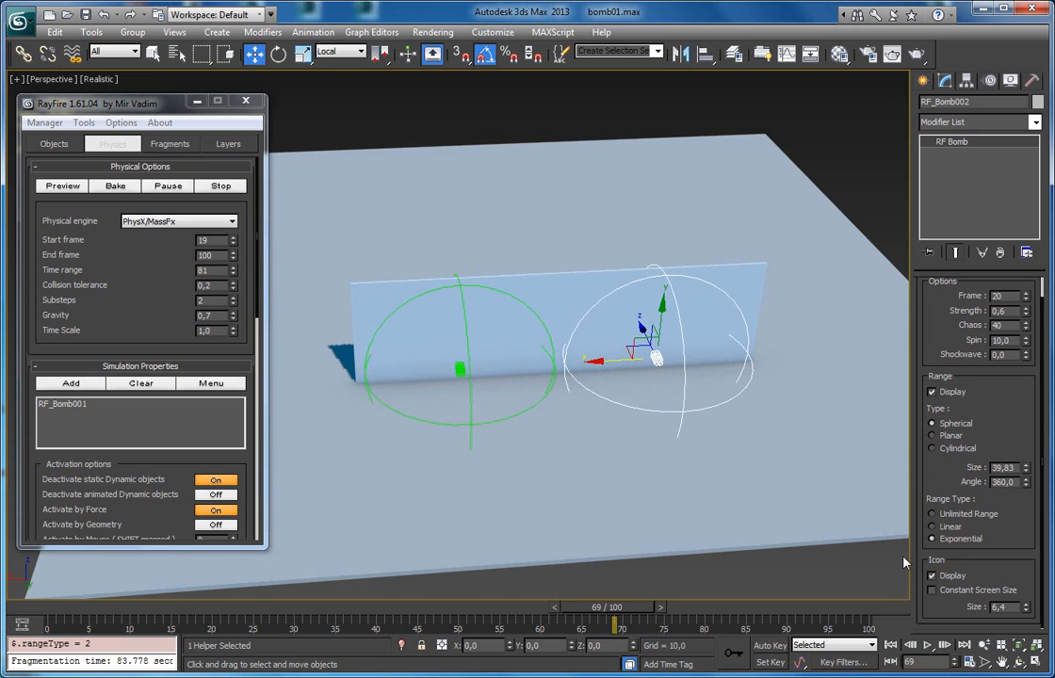
middle_click_drag(552, 324, 485, 363, "alt")
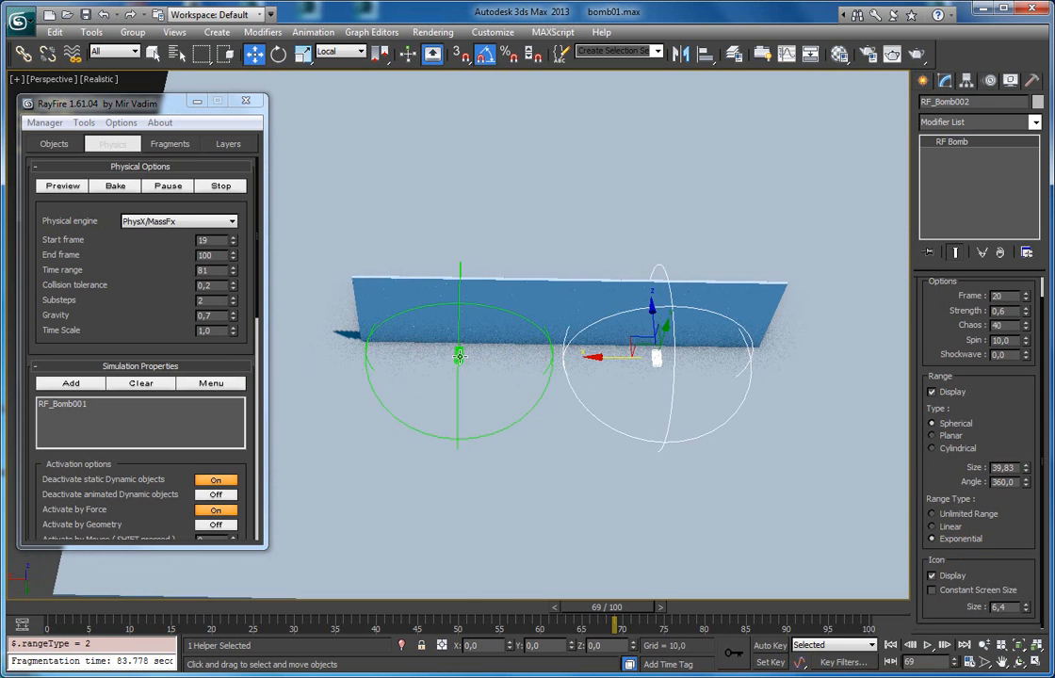
Check the original bomb's range type, and add the copied RF Bomb to the simulation properties list
left_click(459, 356)
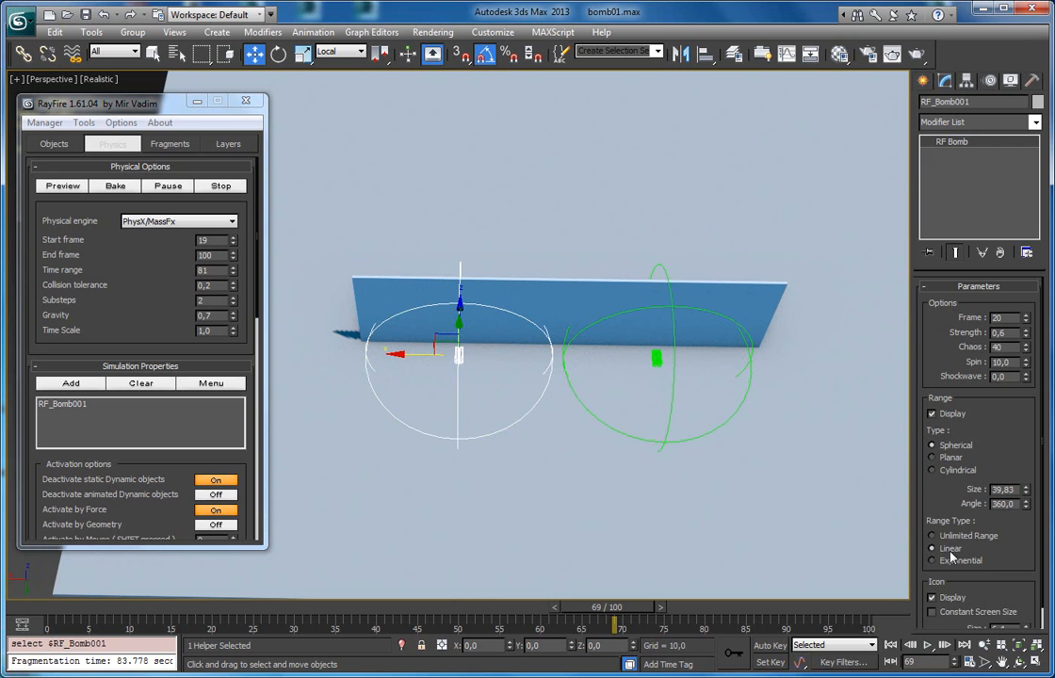
left_click(656, 360)
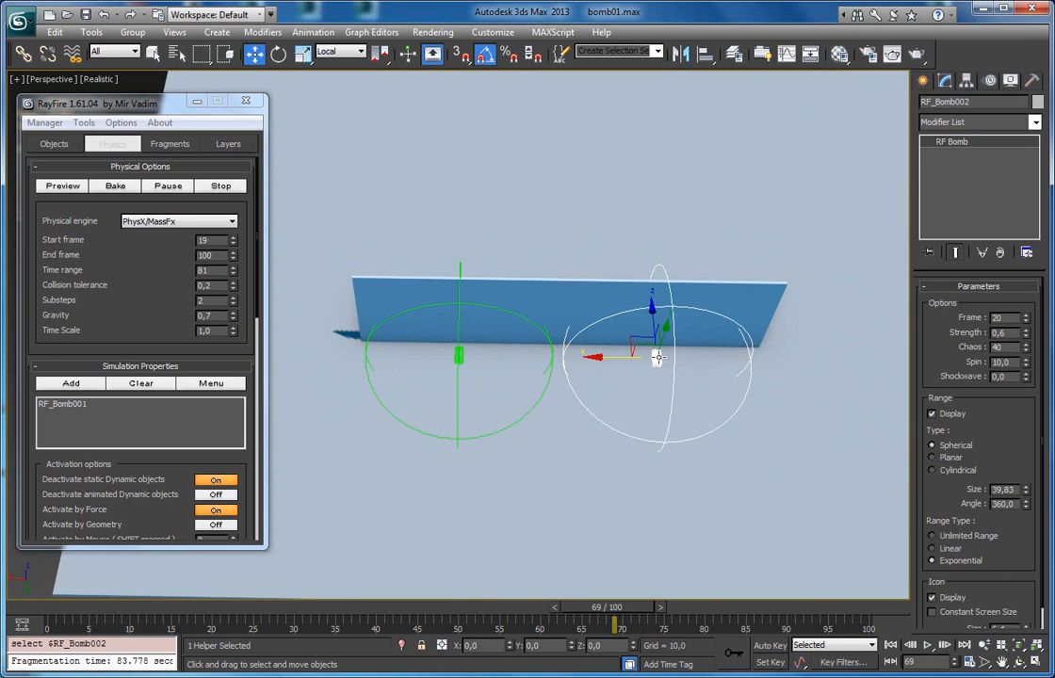
left_click(70, 383)
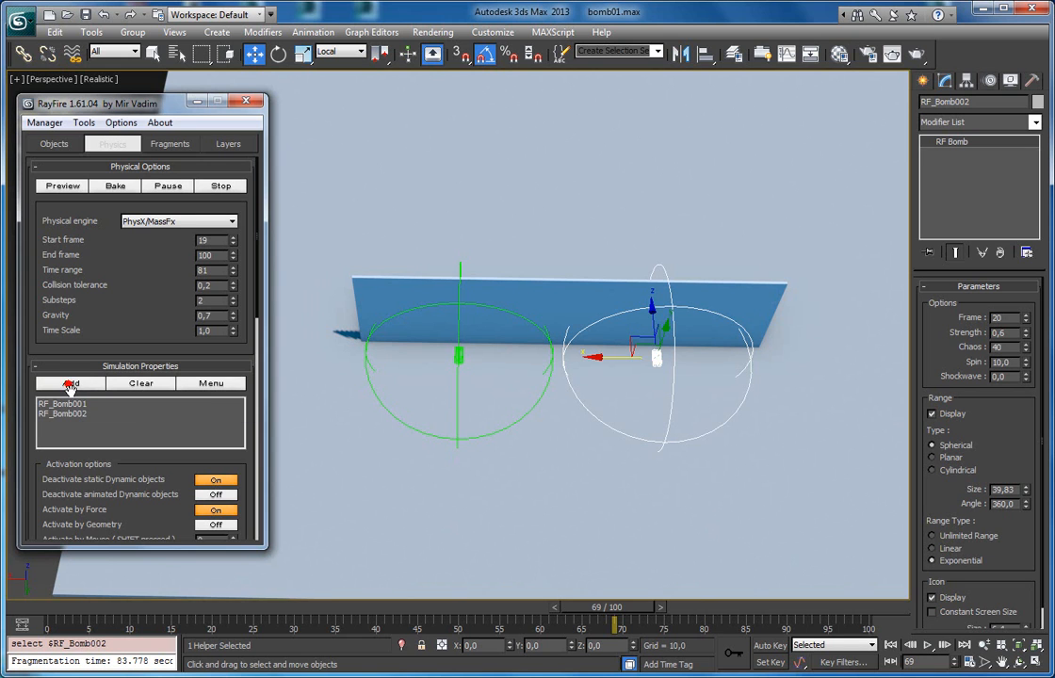
Set the strength of both the copied and the original RF Bomb to 0,8
left_click(1001, 331)
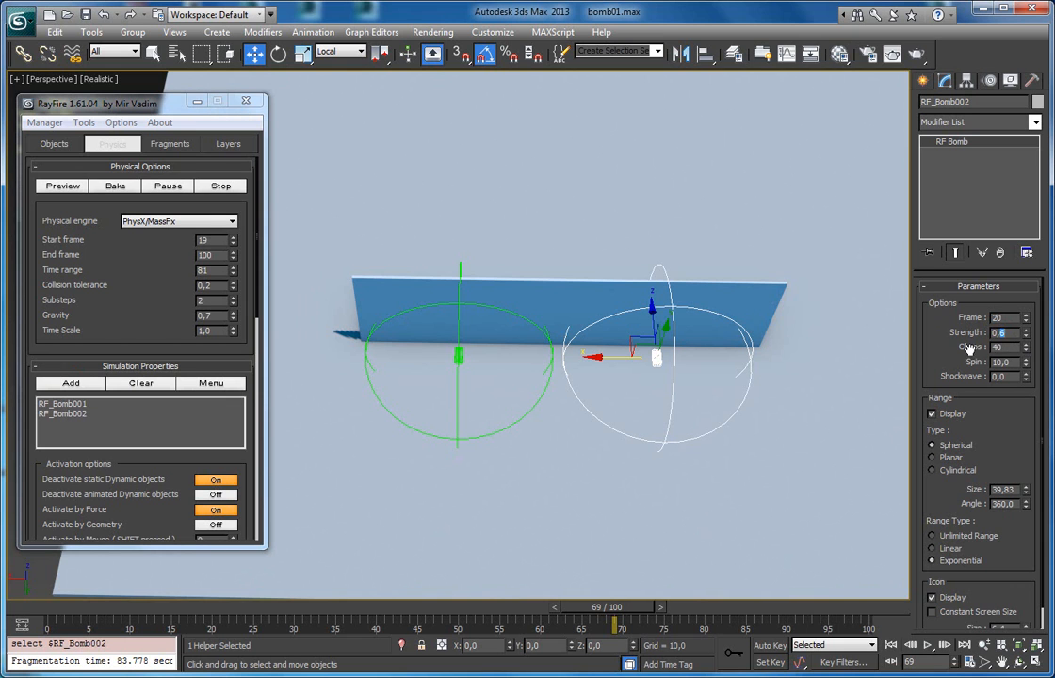
left_click(460, 354)
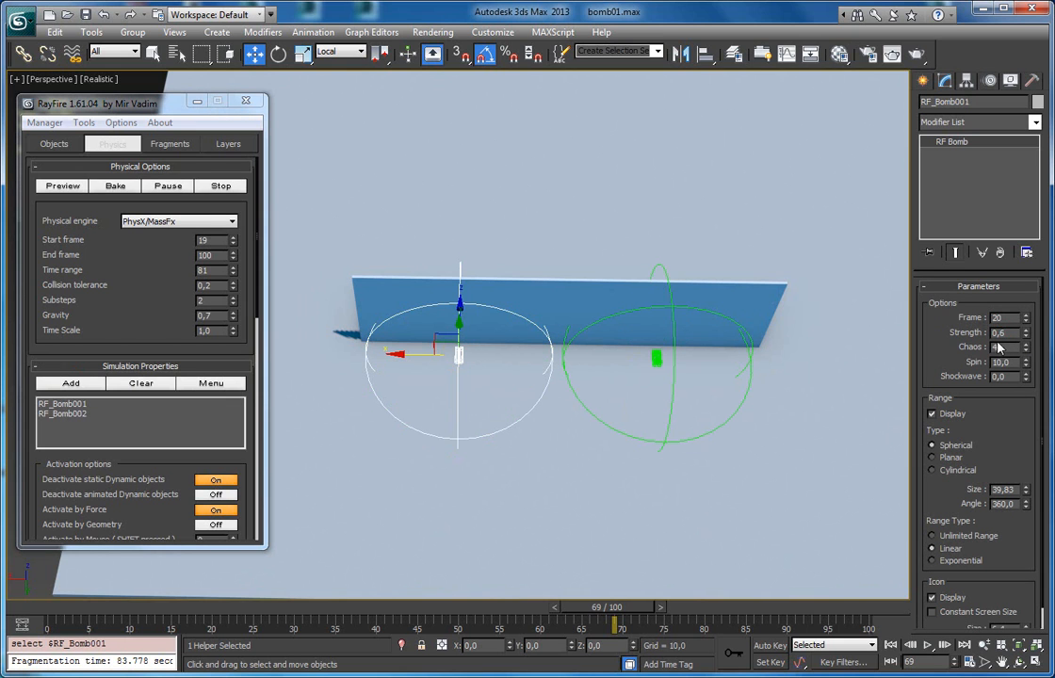
middle_click_drag(512, 410, 632, 362, "alt")
scroll(623, 362, "up", 2)
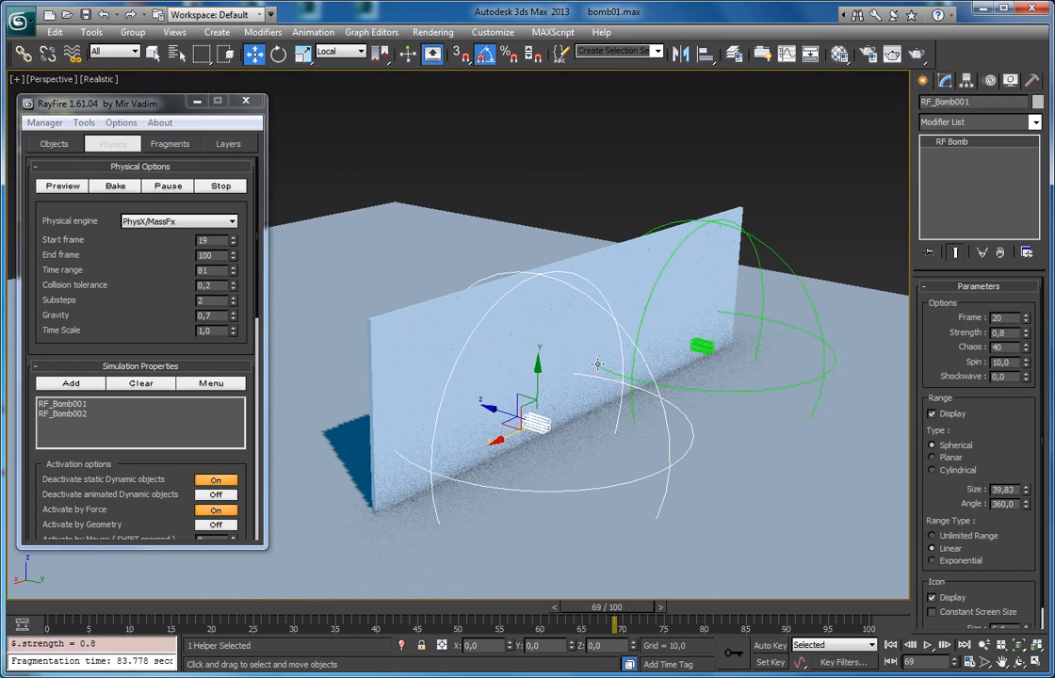
Preview both explosions, pause the simulation, and compare the wall openings of the linear and exponential bombs from both sides
left_click(64, 188)
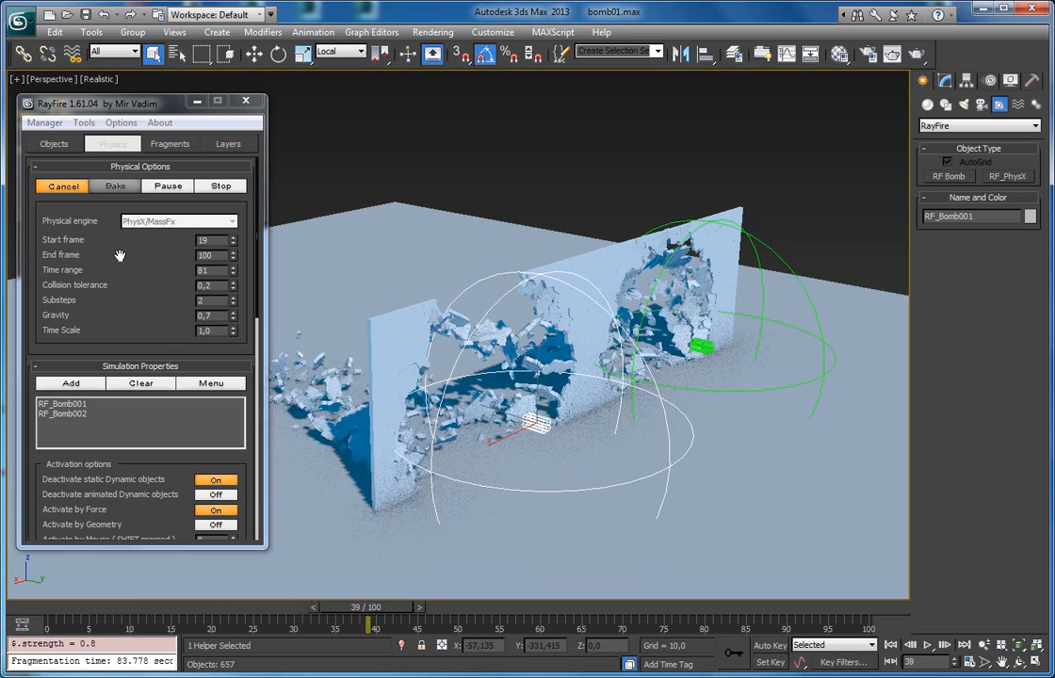
middle_click_drag(598, 350, 713, 370, "alt")
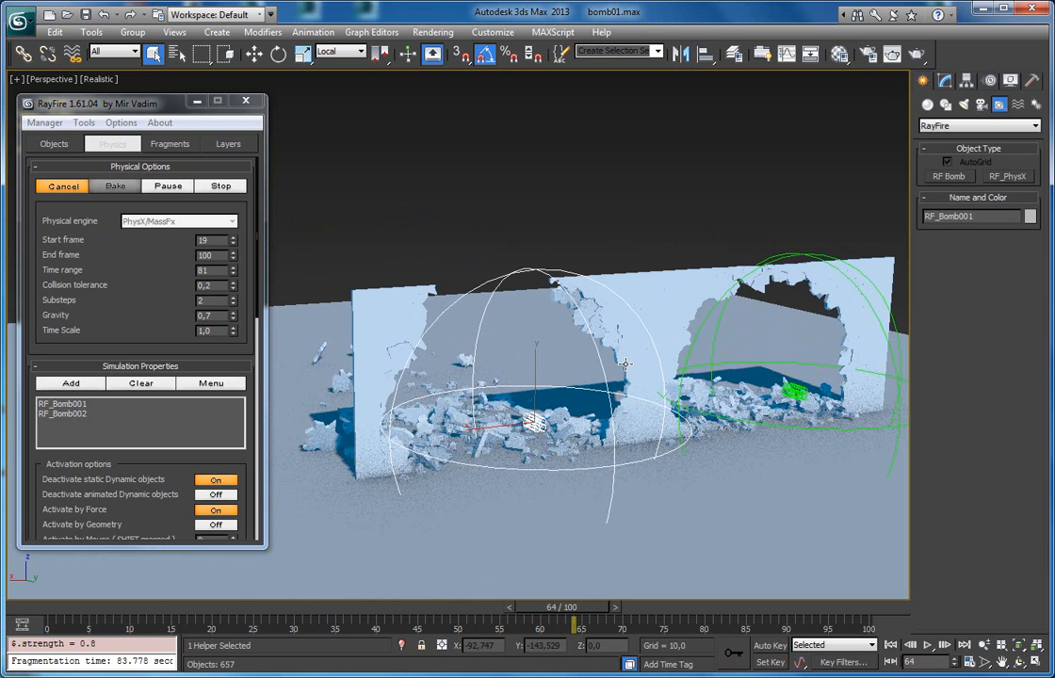
left_click(169, 185)
middle_click_drag(509, 325, 522, 361, "alt")
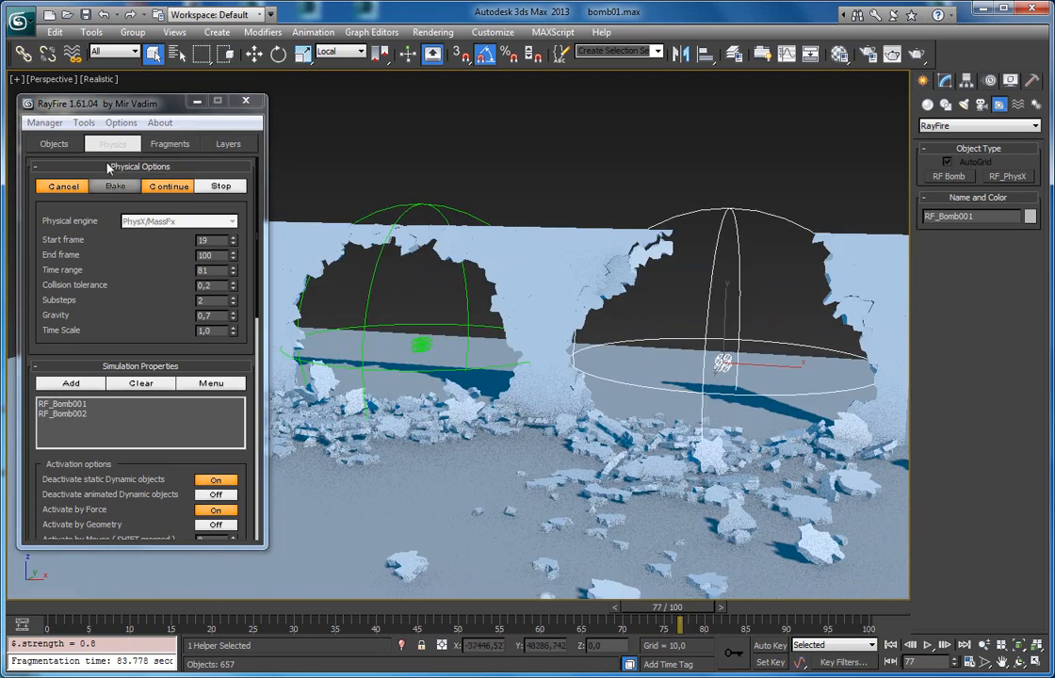
left_click(112, 143)
middle_click_drag(310, 283, 294, 341, "alt")
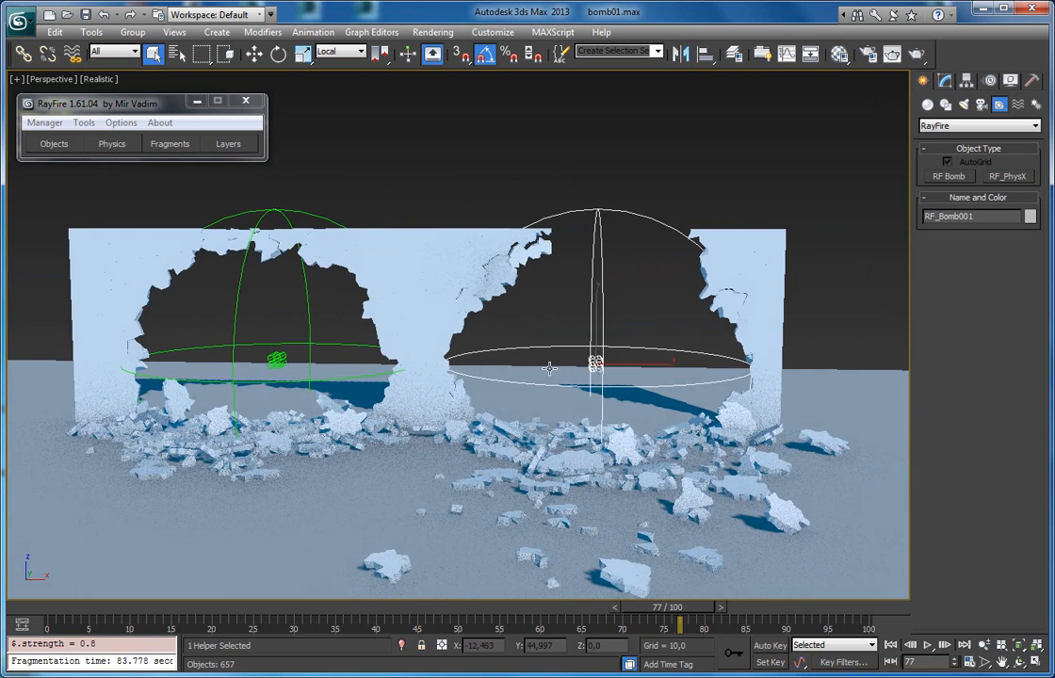
Return the preview to frame 26 and compare how the linear and exponential bombs push out the wall, from the front and above
middle_click_drag(481, 328, 587, 377, "alt")
middle_click_drag(537, 412, 569, 337, "alt")
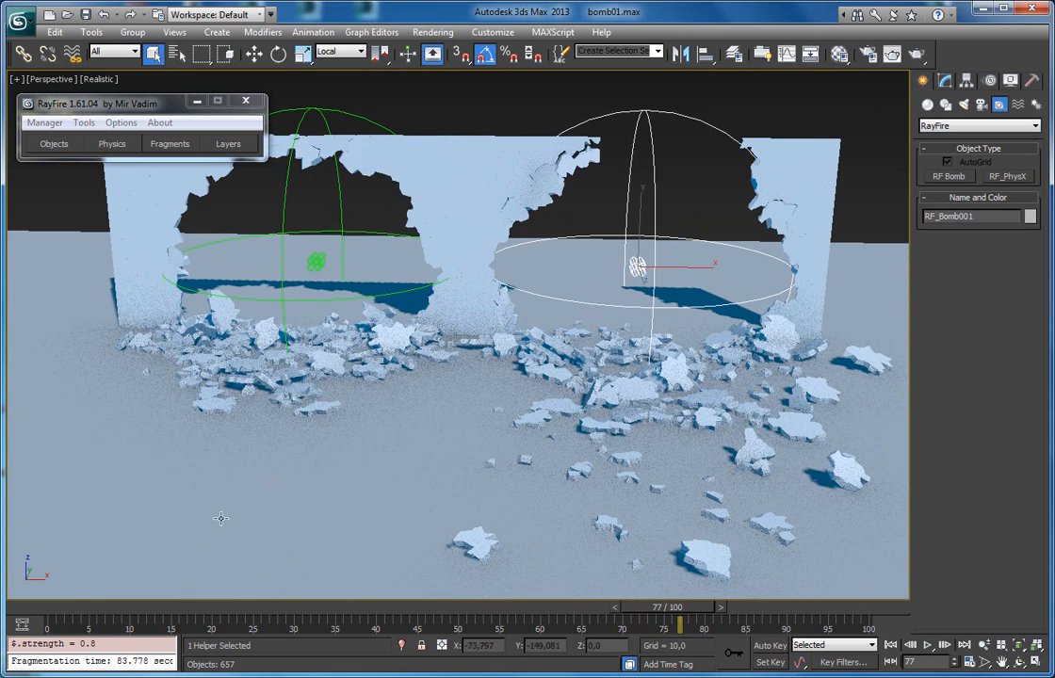
left_click_drag(58, 608, 274, 602)
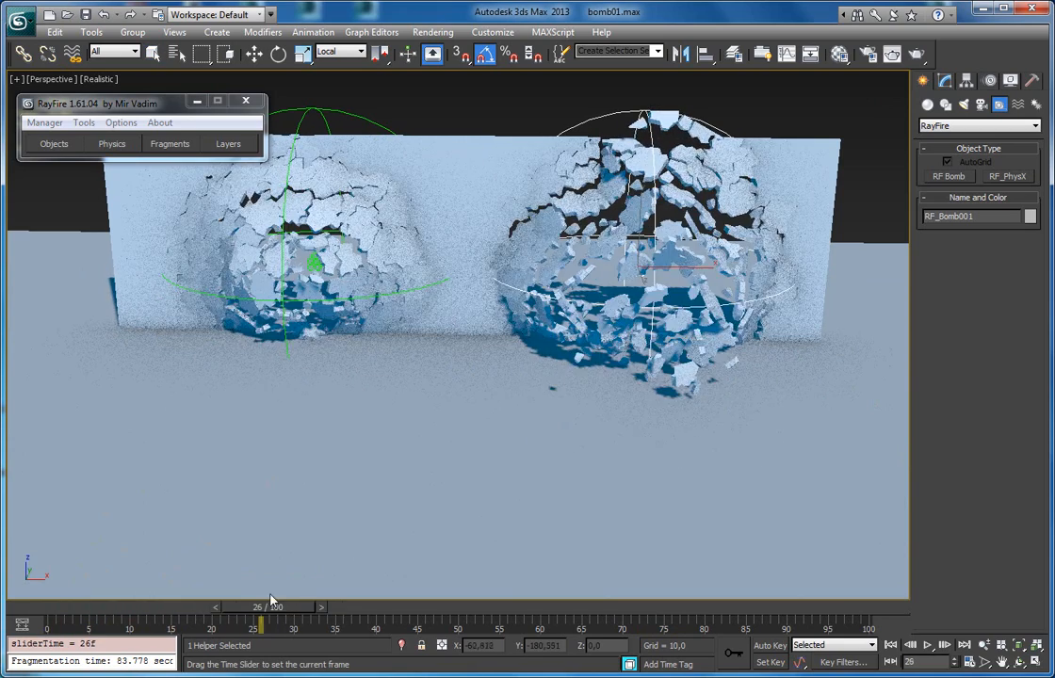
middle_click_drag(292, 377, 212, 401, "alt")
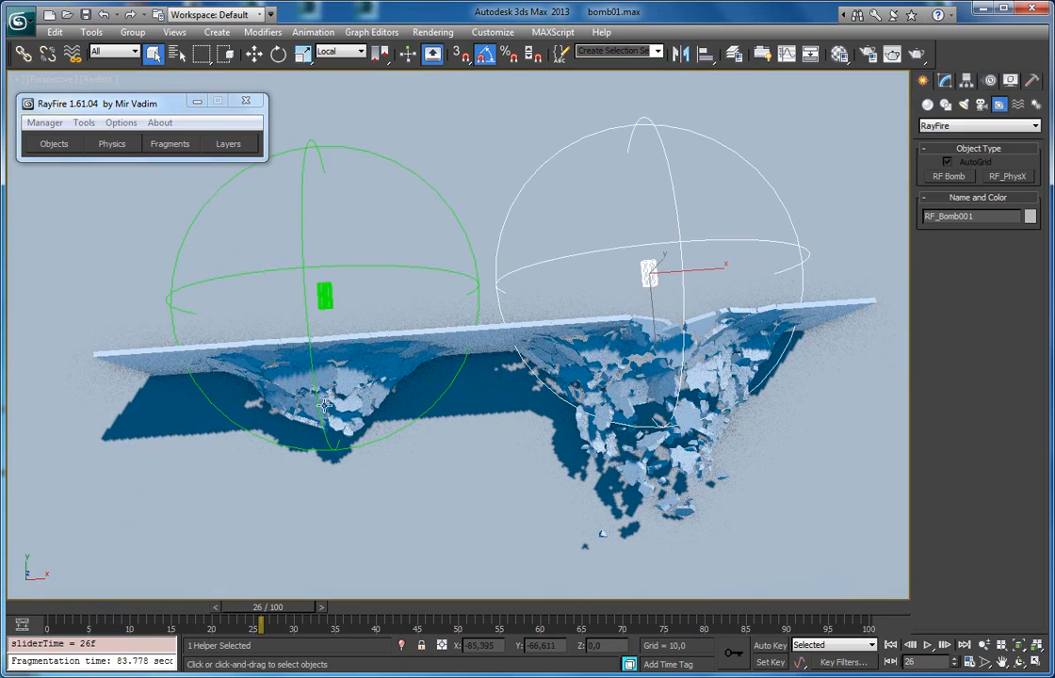
middle_click_drag(337, 419, 341, 394, "alt")
middle_click_drag(258, 361, 278, 347, "alt")
middle_click_drag(256, 303, 344, 376)
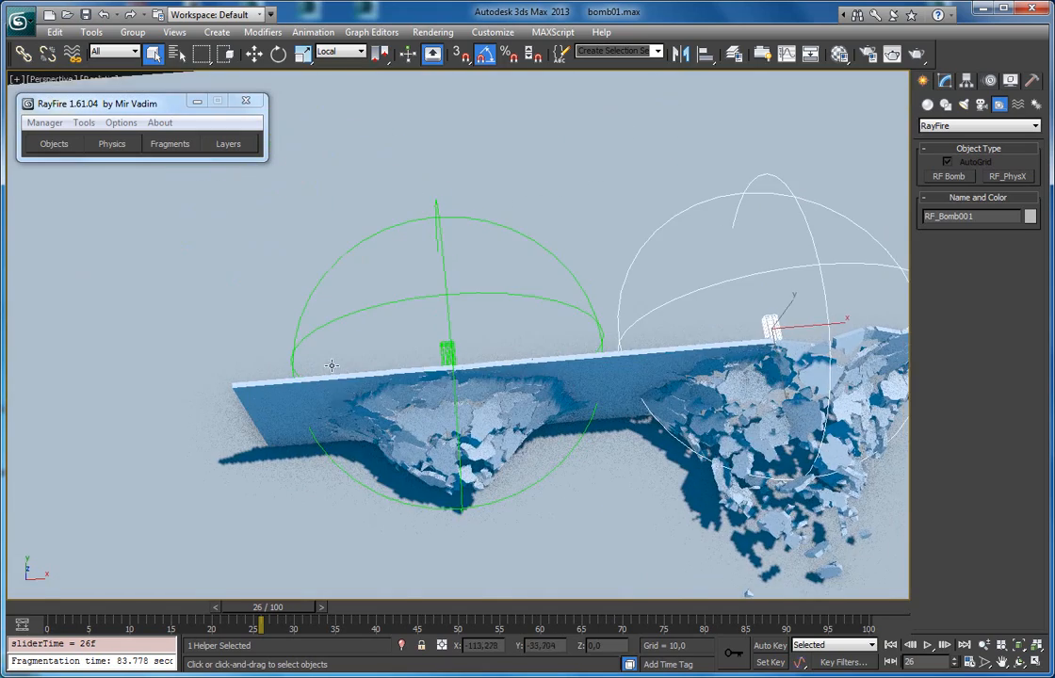
Advance the preview to frame 55 and examine the wall opening made by the exponential bomb up close
scroll(345, 403, "up", 4)
middle_click_drag(332, 465, 248, 388, "alt")
left_click_drag(296, 614, 524, 617)
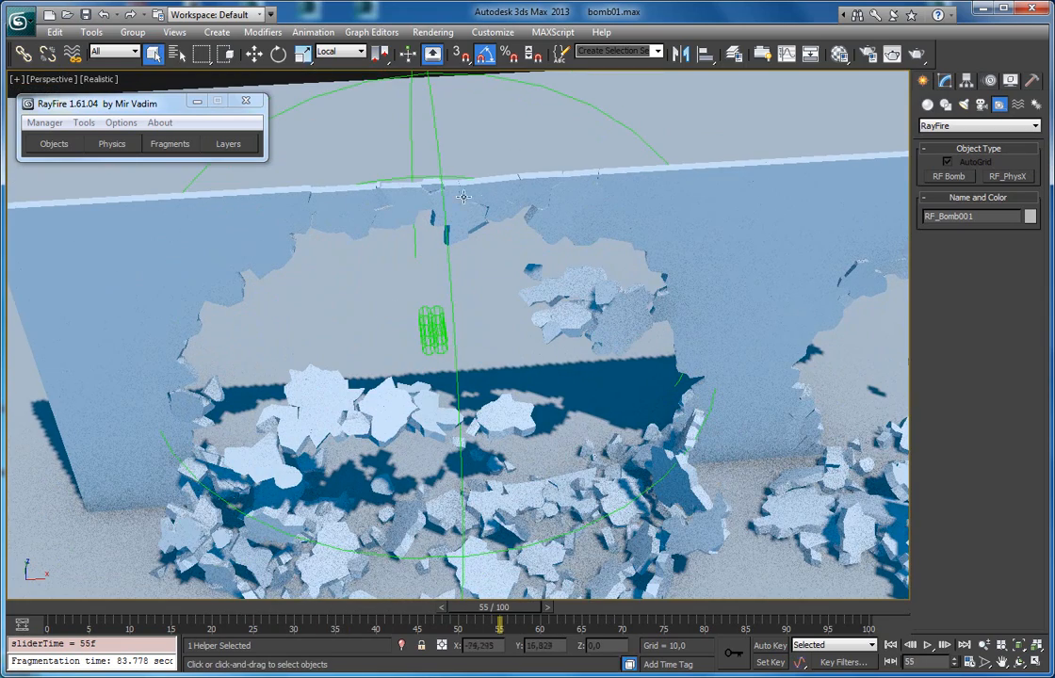
middle_click_drag(463, 301, 447, 416)
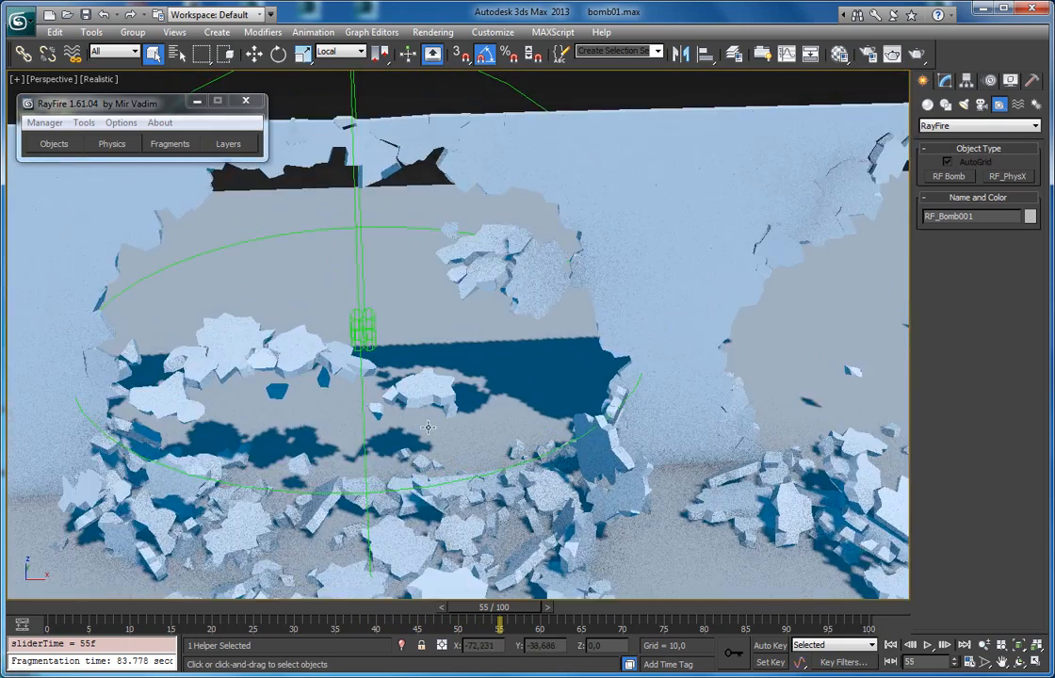
scroll(288, 579, "down", 3)
Go back to frame 24 and examine the fragments around the linear bomb, declining the incoming call
left_click_drag(487, 610, 250, 555)
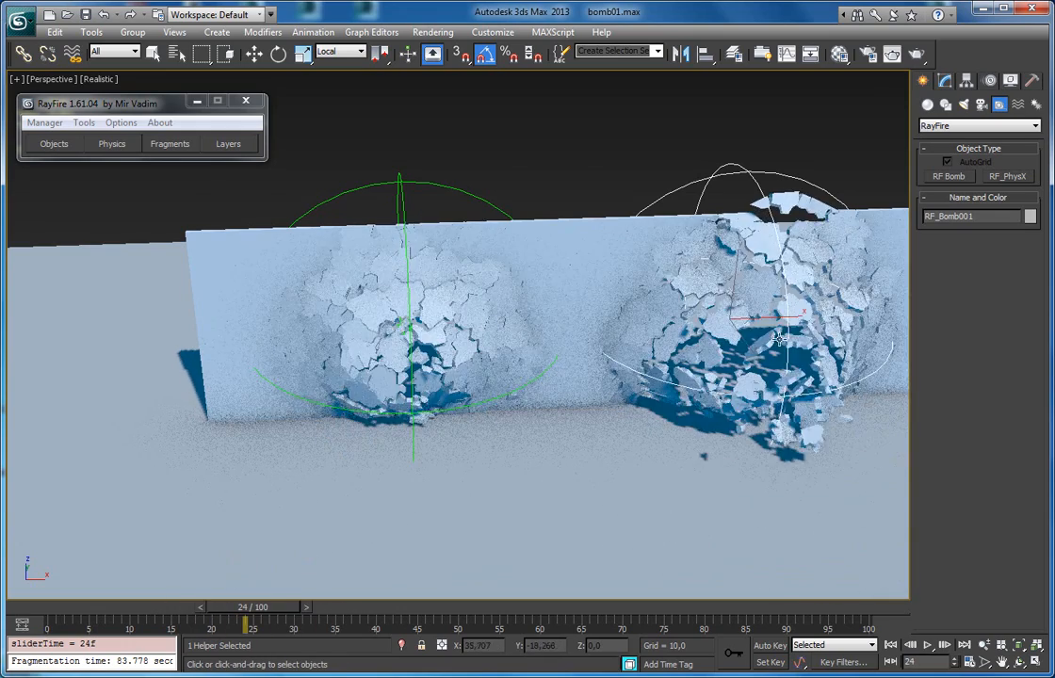
middle_click_drag(834, 308, 505, 315)
mouse_move(424, 265)
middle_mouse_down("alt")
mouse_move(377, 273)
mouse_move(409, 256)
middle_mouse_up("alt")
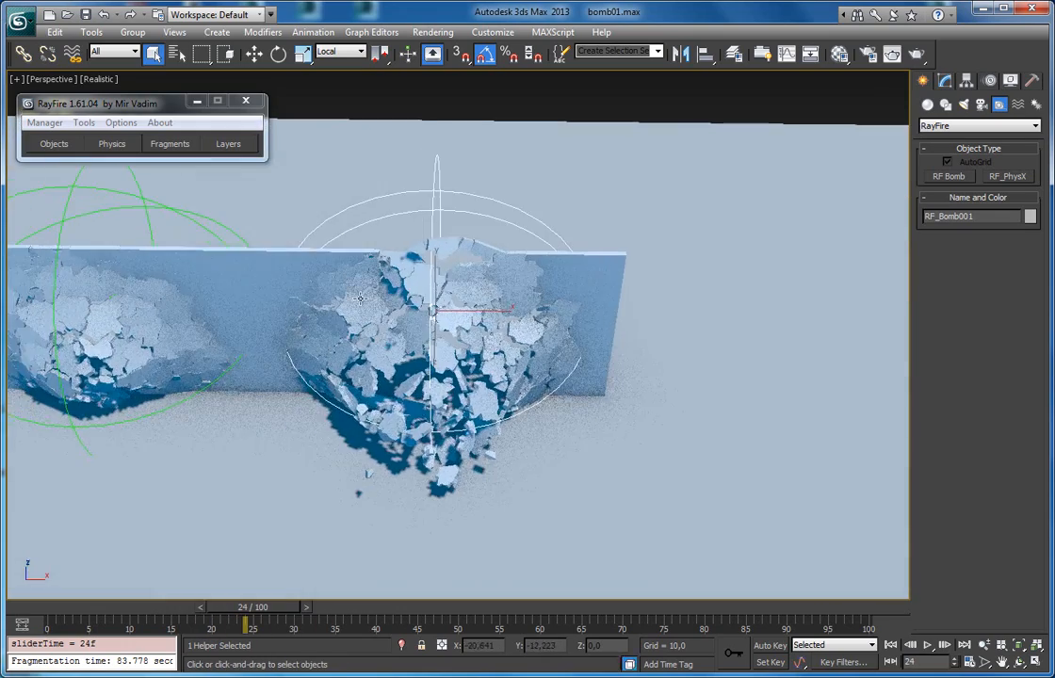
middle_click_drag(397, 346, 404, 332)
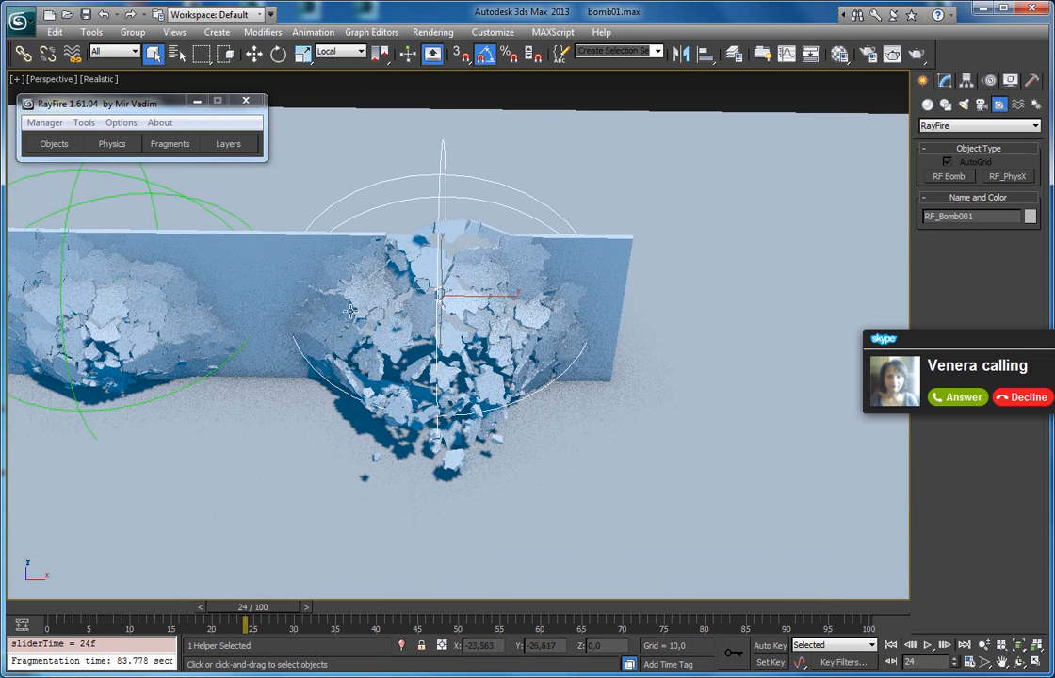
left_click(1034, 400)
middle_click_drag(337, 385, 514, 407)
Advance to frame 50 to compare the debris of both bombs, and rewind to frame 7 with the wall intact
left_click_drag(274, 613, 458, 611)
middle_click_drag(421, 515, 405, 400, "alt")
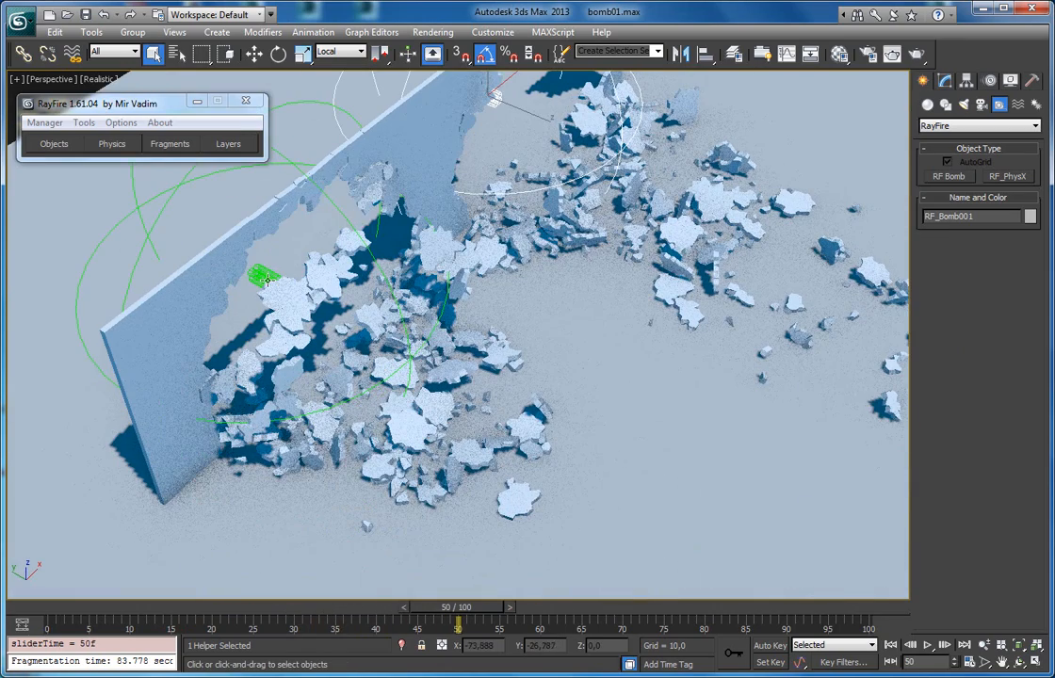
middle_click_drag(407, 294, 354, 317, "alt")
middle_click_drag(510, 284, 449, 426, "alt")
left_click_drag(457, 604, 170, 563)
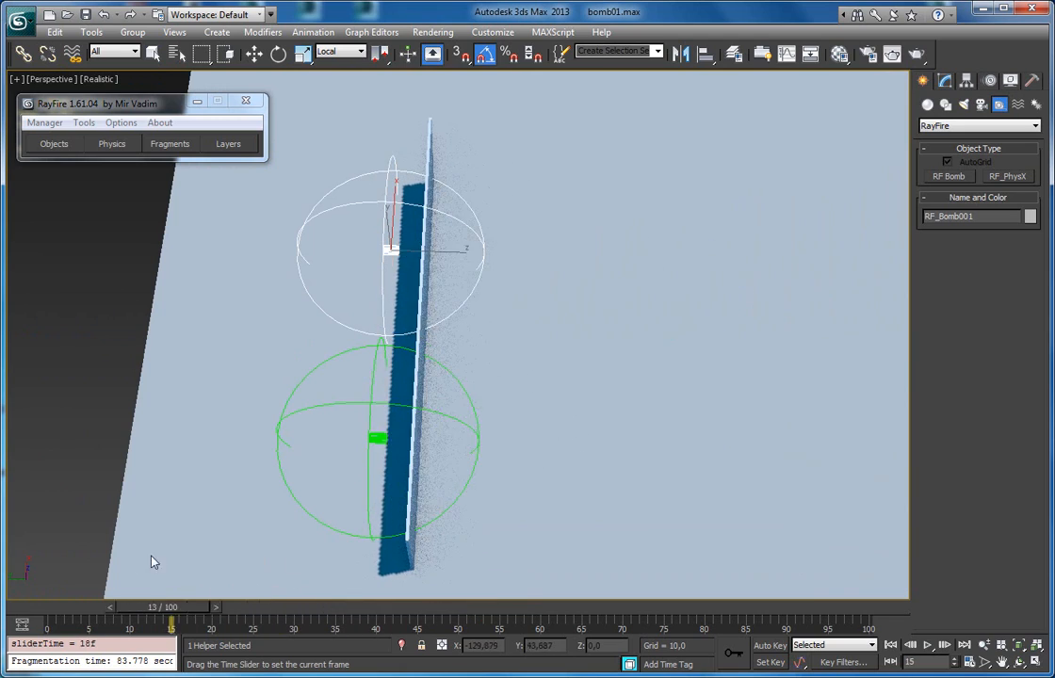
middle_click_drag(317, 425, 484, 388, "alt")
Delete the copied RF Bomb and move the remaining bomb about 46 units along its X axis towards the wall's middle
left_click(120, 149)
left_click(599, 358)
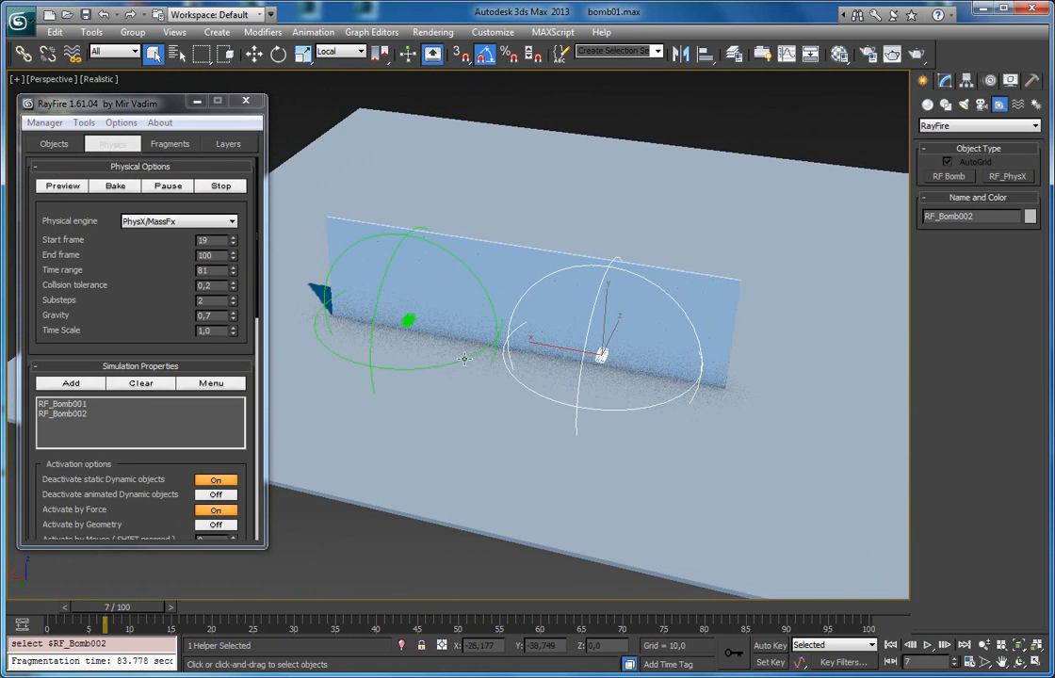
key("Delete")
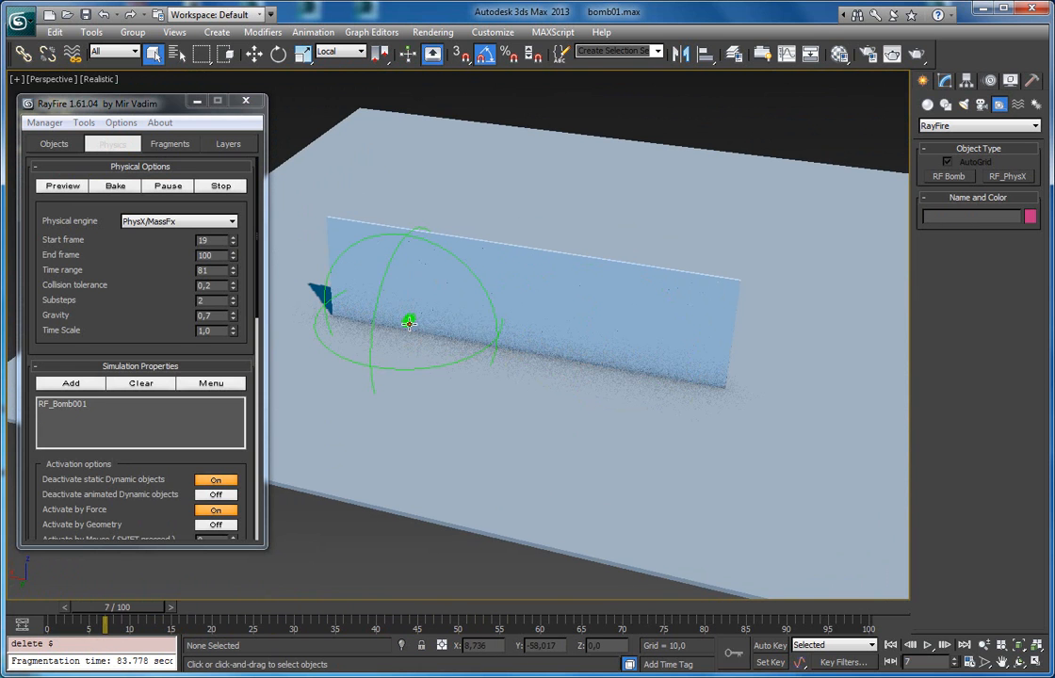
left_click(409, 323)
key("w")
left_click_drag(378, 314, 467, 347)
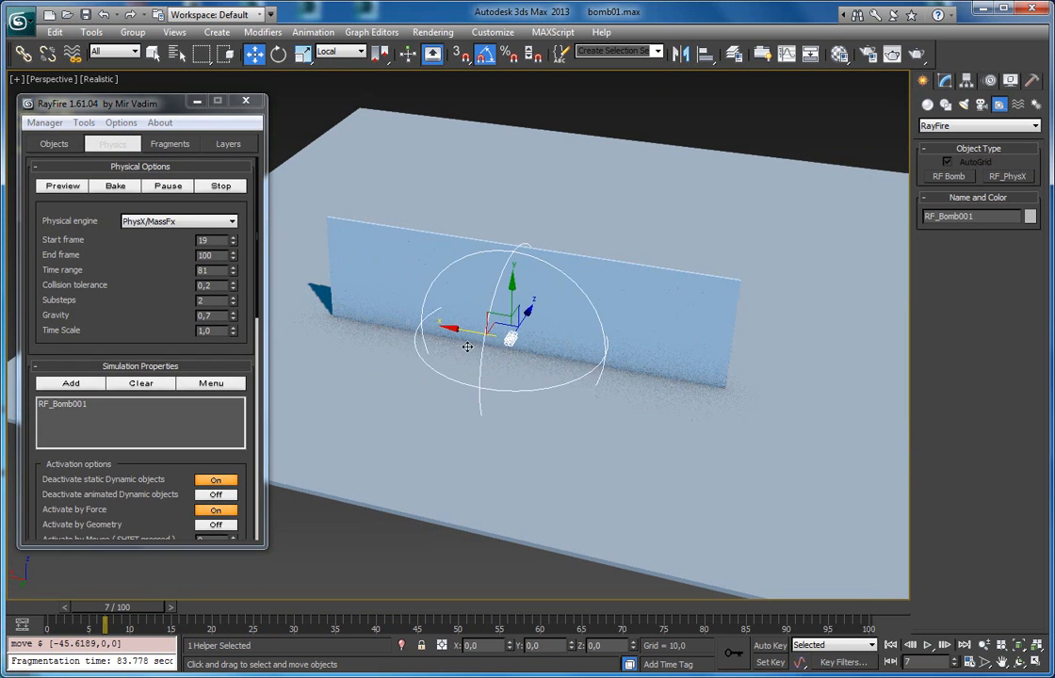
Open the remaining bomb's parameters at its range settings, with the wall seen from its end
left_click(945, 82)
left_click_drag(940, 342, 941, 298)
middle_click_drag(598, 385, 631, 351, "alt")
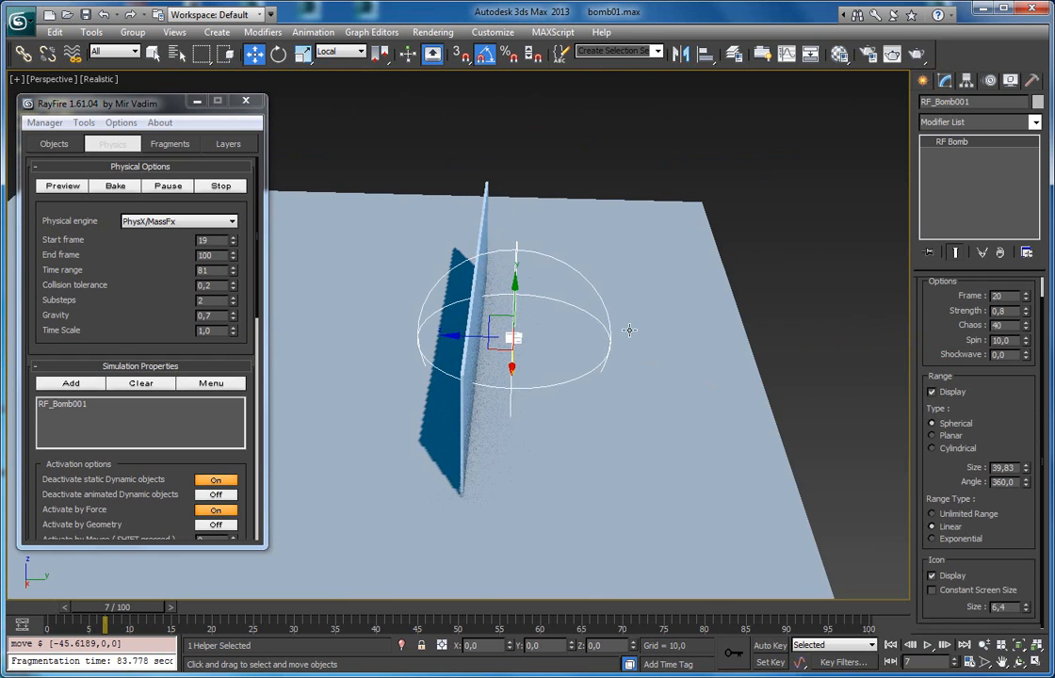
scroll(636, 333, "up", 2)
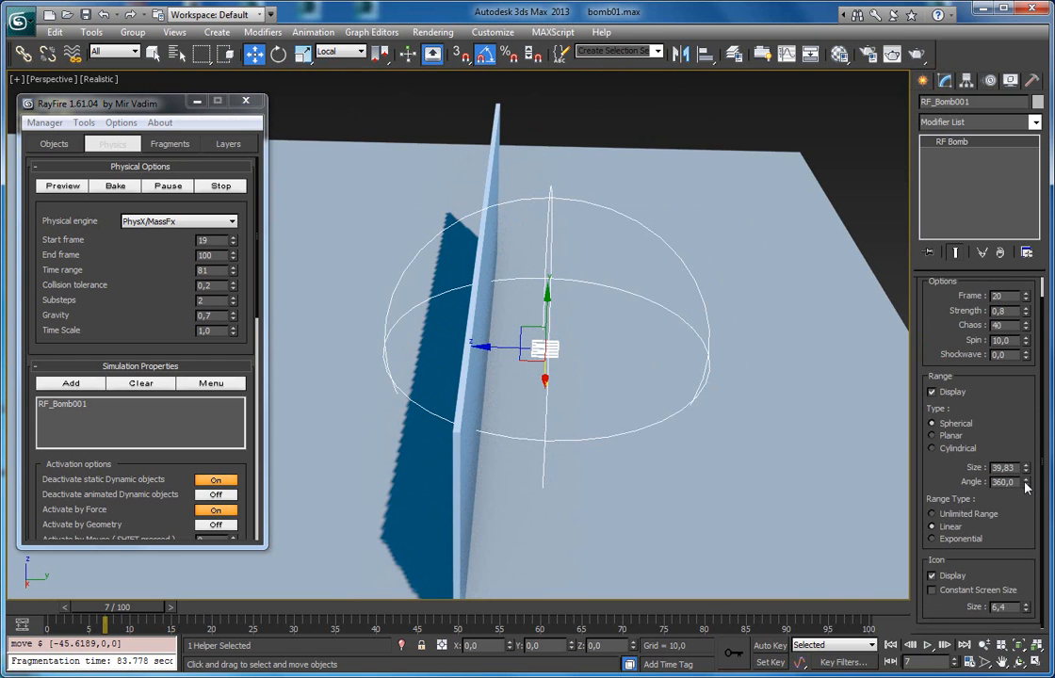
Try the Cylindrical and Planar range shapes on the bomb and return it to Spherical
left_click(932, 448)
left_click(932, 424)
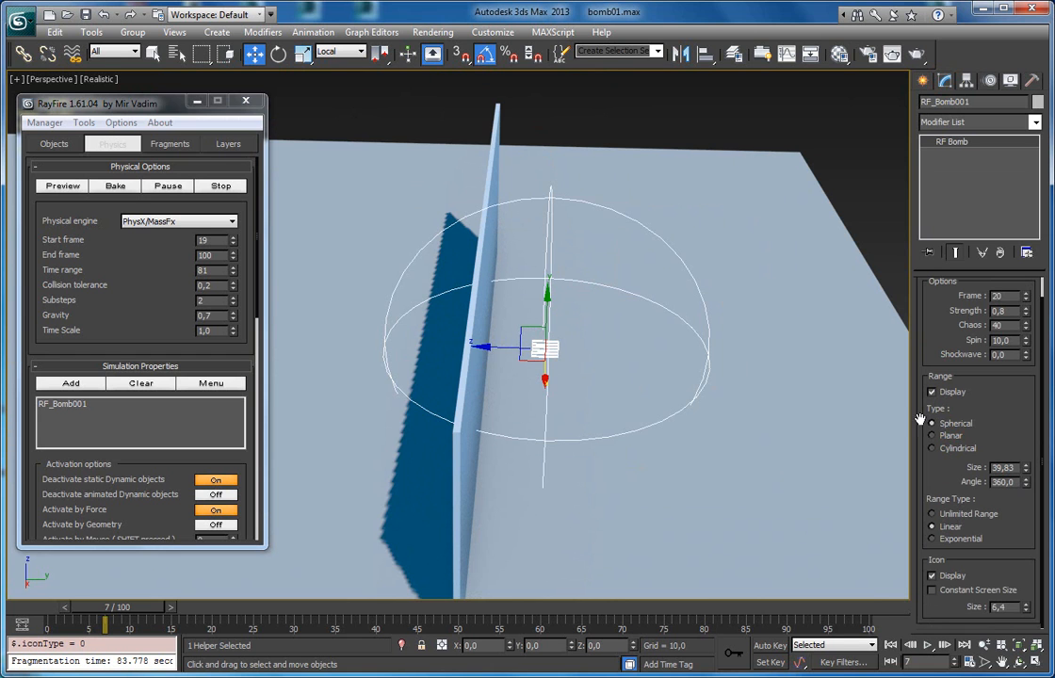
left_click(946, 439)
left_click(951, 450)
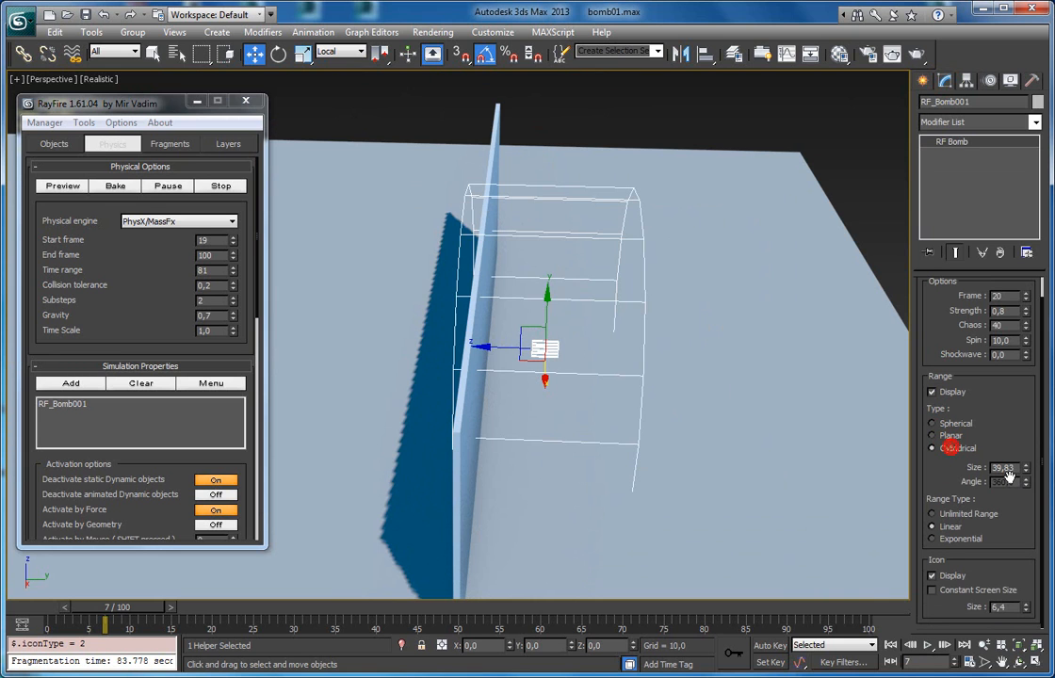
left_click(935, 424)
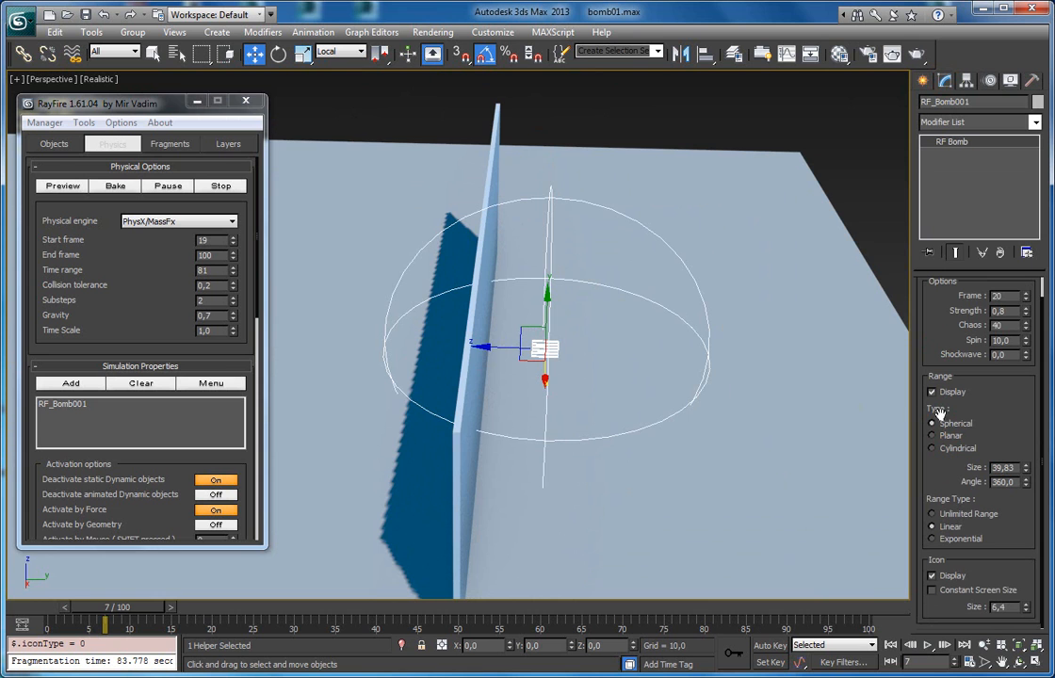
Set the bomb's spherical range angle to 97,2 and move the bomb about 7 units back from the wall
middle_click_drag(700, 388, 663, 361, "alt")
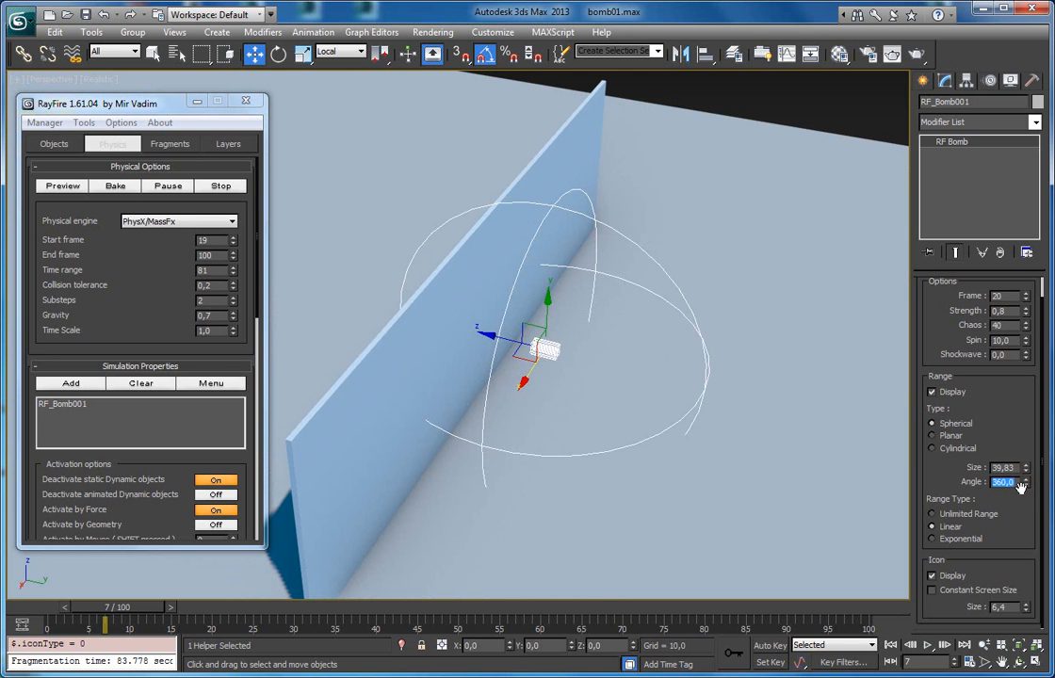
middle_click_drag(579, 353, 521, 359, "alt")
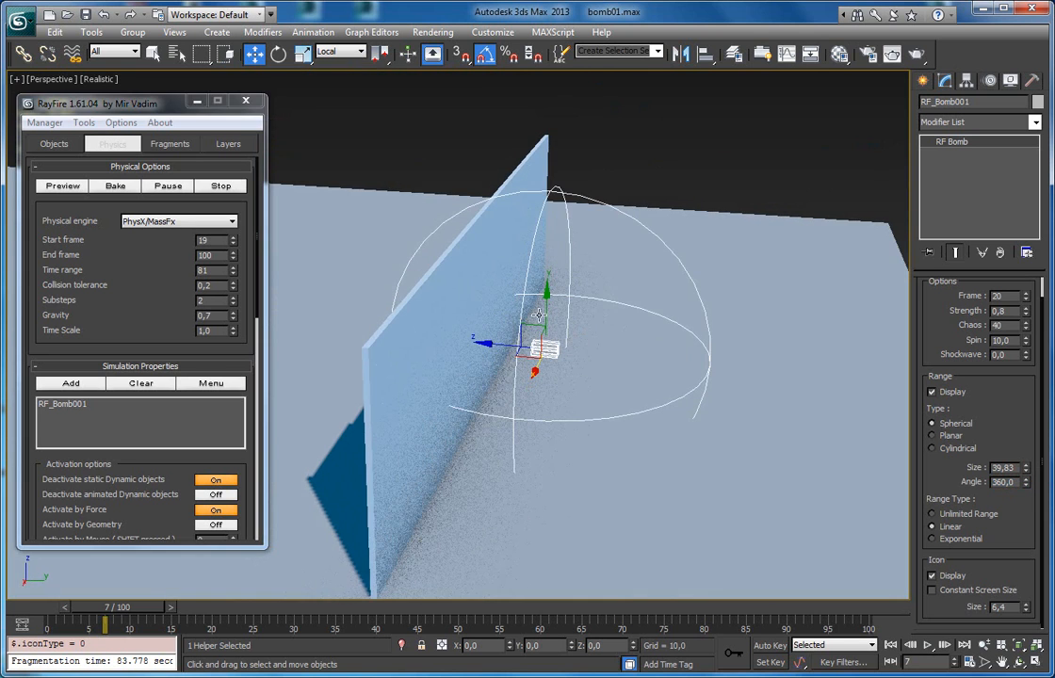
left_click_drag(1025, 484, 1014, 538)
middle_click_drag(556, 344, 510, 355, "alt")
left_click_drag(522, 328, 531, 365)
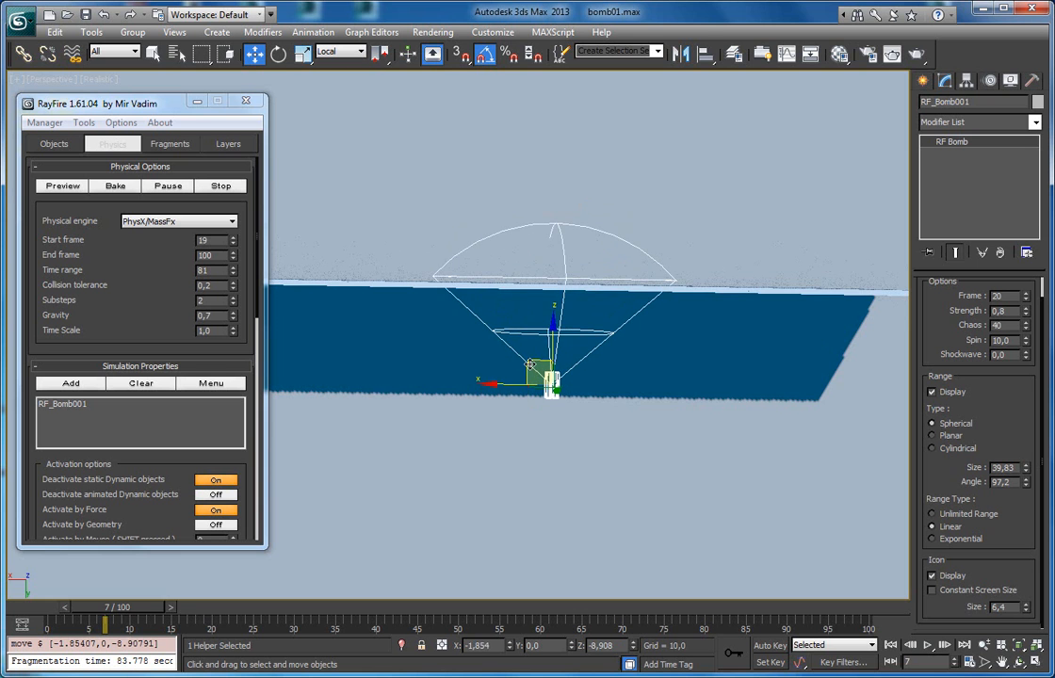
middle_click_drag(522, 355, 534, 336, "alt")
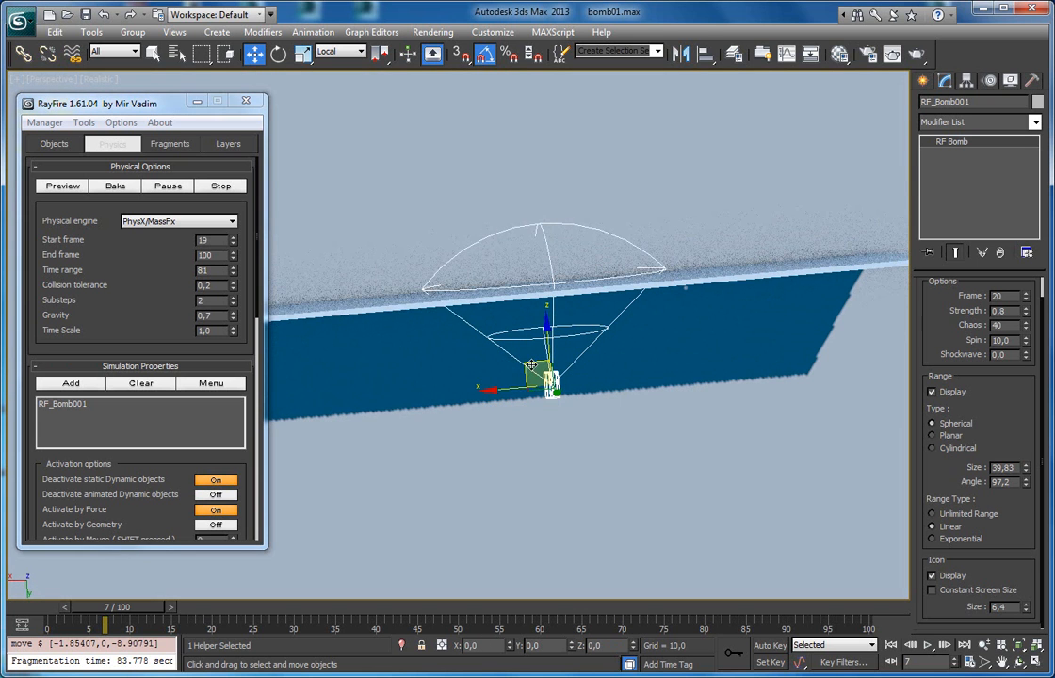
left_click_drag(532, 363, 542, 356)
Narrow the bomb's range angle to 63,18 and raise the bomb about 8 units
middle_click_drag(527, 364, 605, 272, "alt")
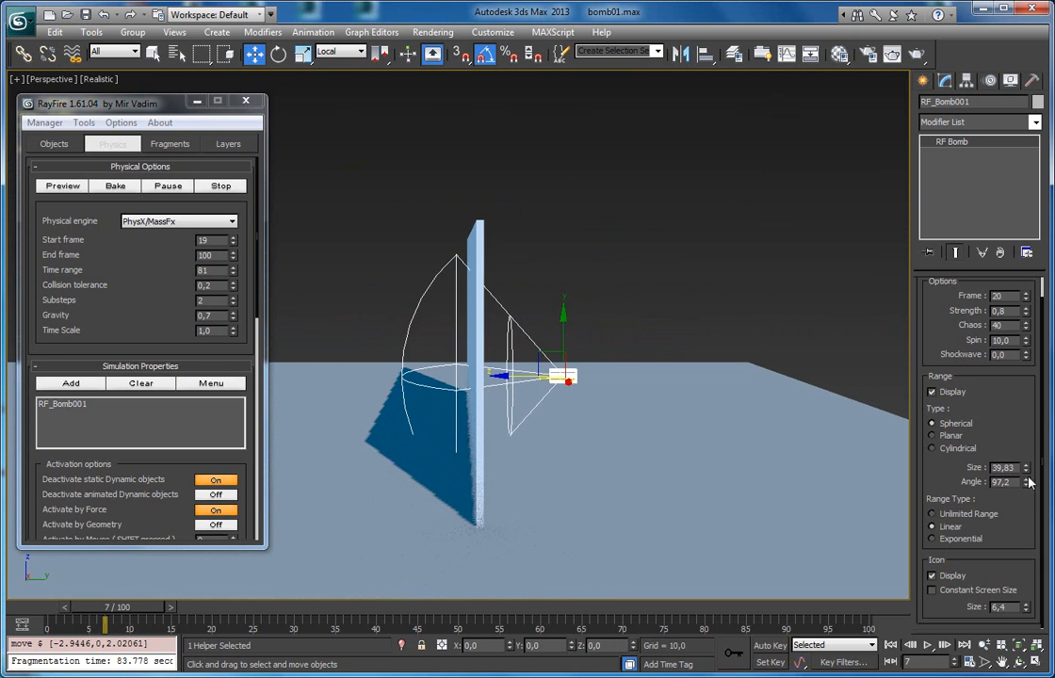
left_click_drag(1027, 483, 1015, 506)
left_click_drag(544, 366, 545, 333)
middle_click_drag(546, 332, 537, 403, "alt")
middle_click_drag(494, 280, 468, 343, "alt")
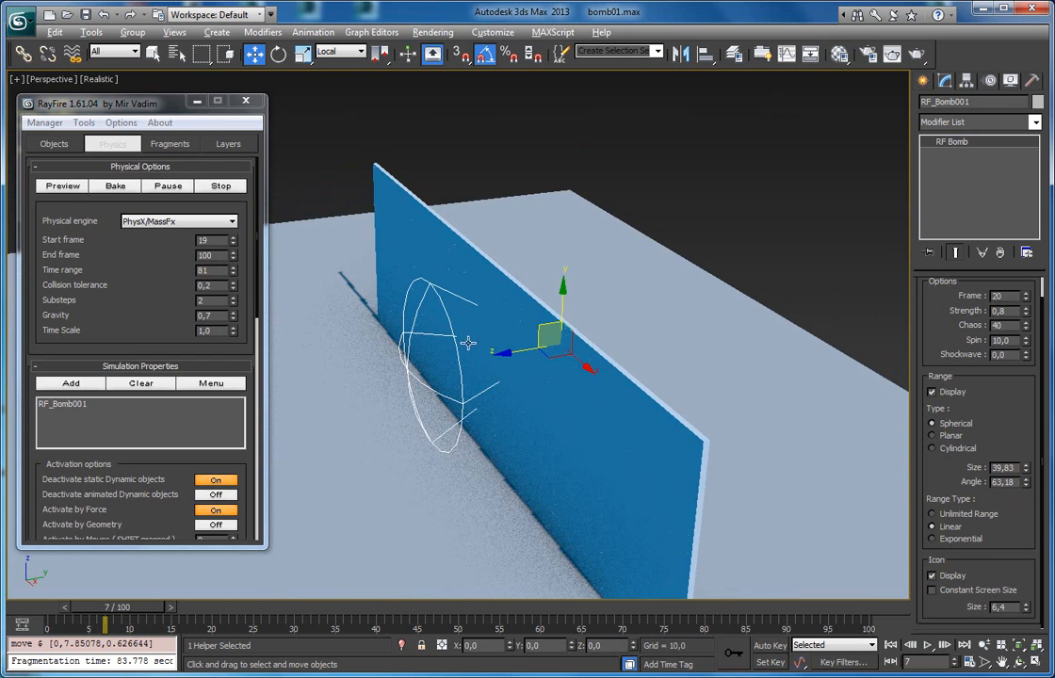
Preview the narrow-angle explosion and examine the hole it makes in the wall up close
left_click(66, 186)
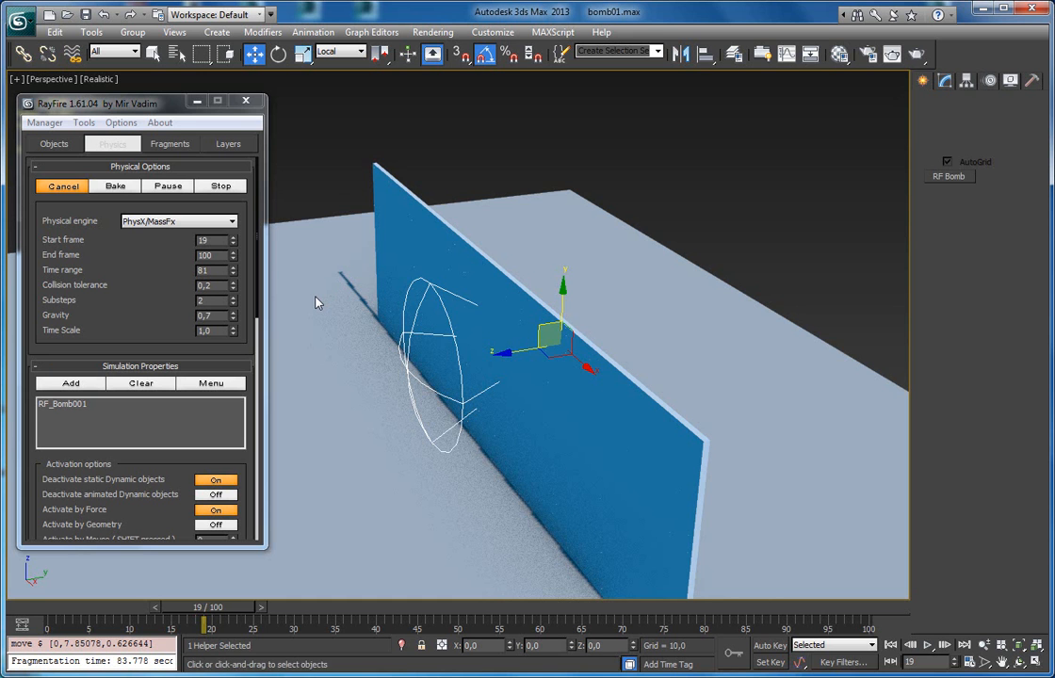
middle_click_drag(417, 357, 564, 343, "alt")
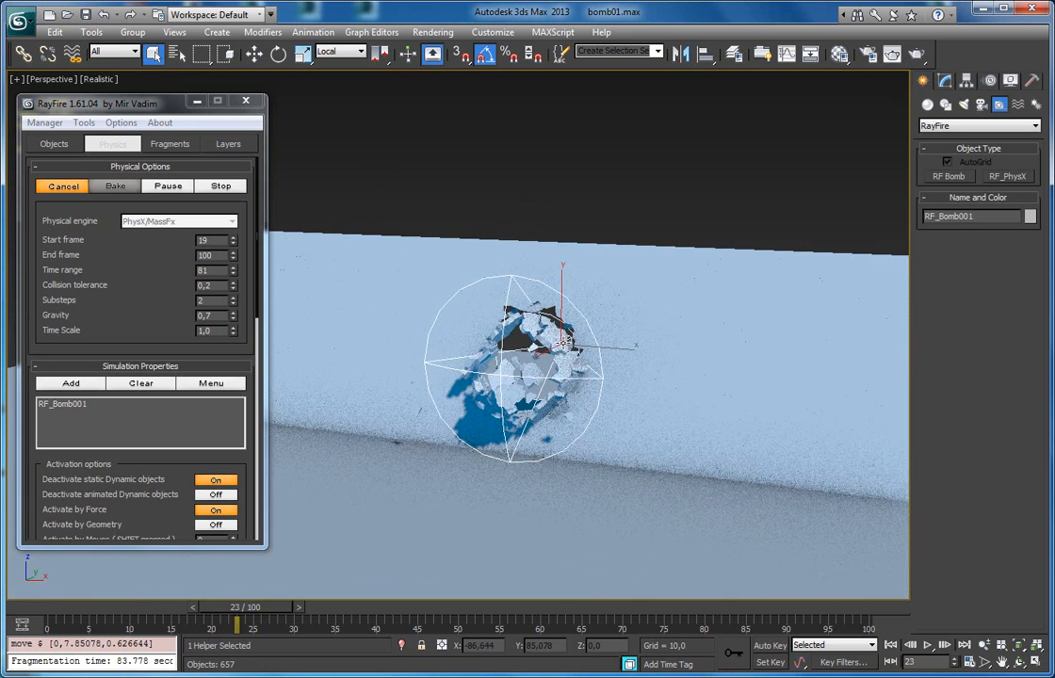
scroll(603, 353, "up", 3)
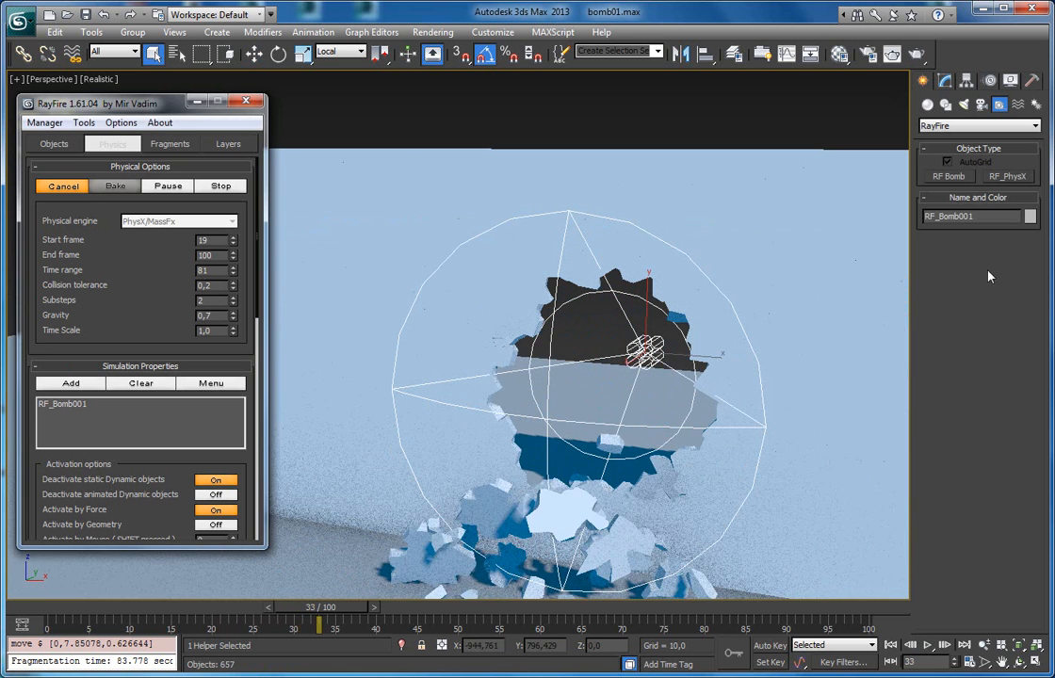
Rotate the bomb 40 degrees about its local Y axis and move it about 6 units closer to the wall
left_click(945, 83)
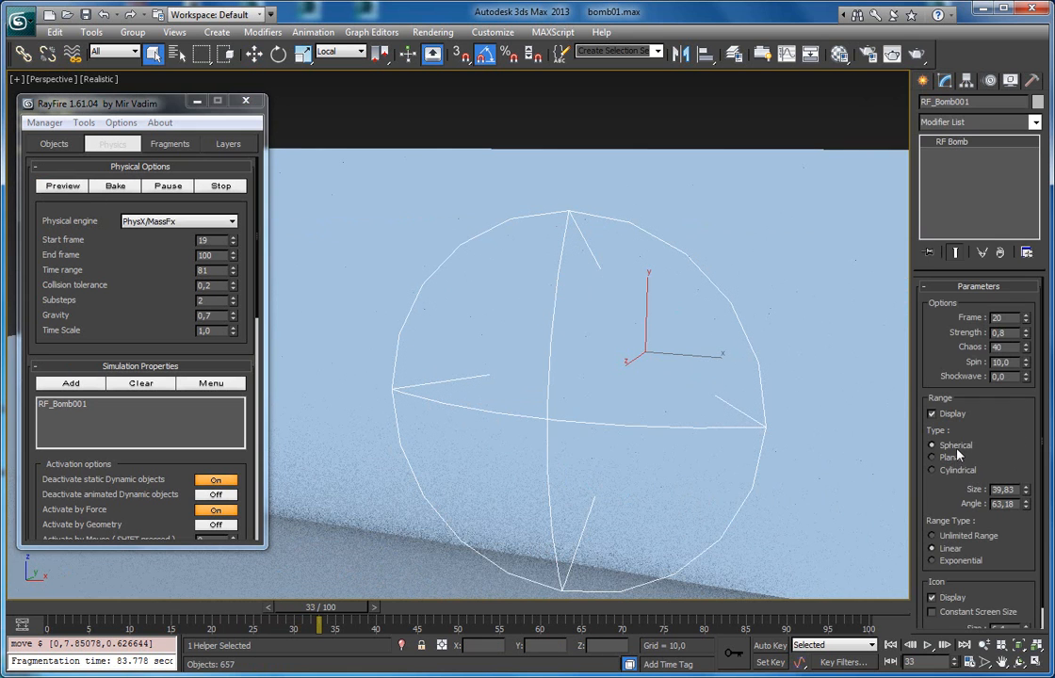
middle_click_drag(729, 401, 623, 438, "alt")
key("e")
left_click_drag(628, 398, 601, 383)
middle_click_drag(629, 328, 614, 486, "alt")
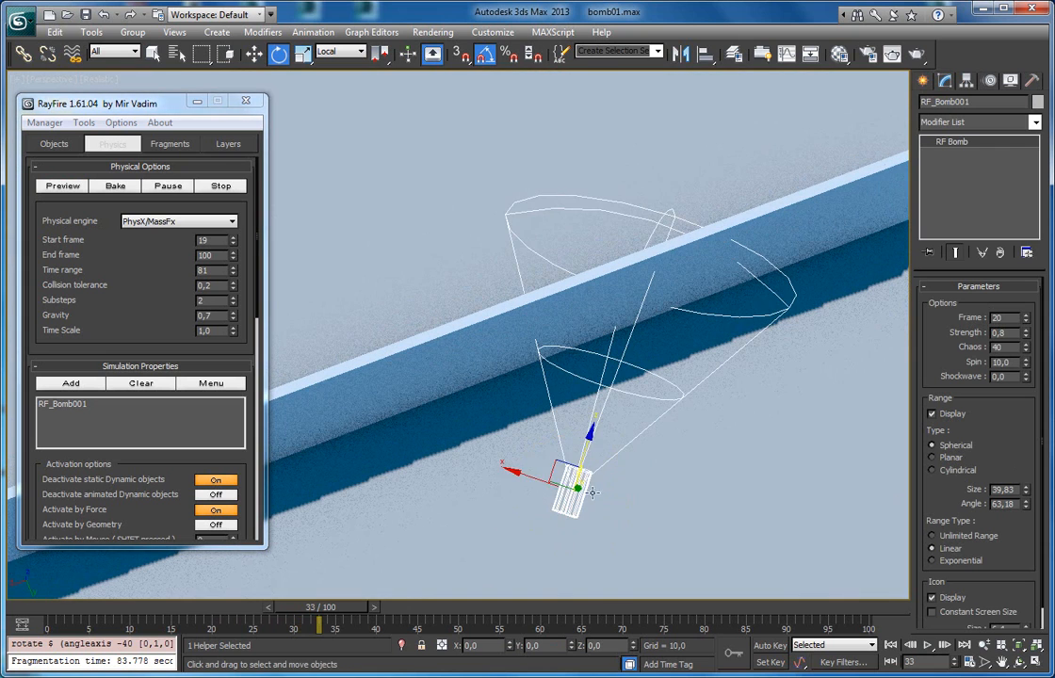
left_click_drag(556, 465, 558, 417)
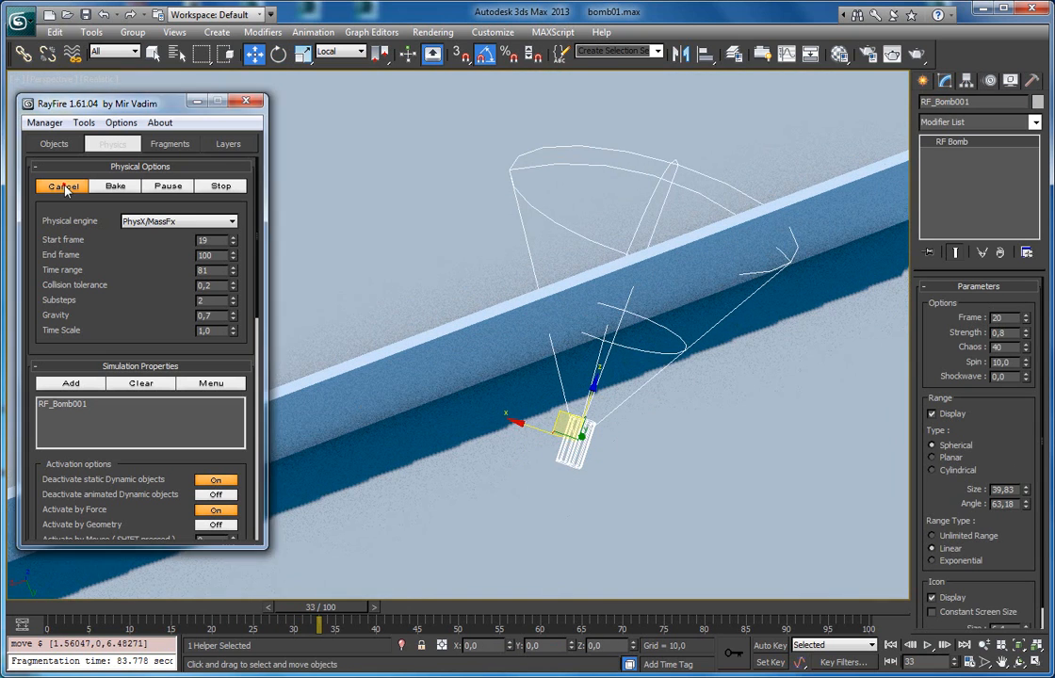
Preview the explosion of the rotated bomb, examine its angled hole in the wall, and cancel the preview
left_click(63, 187)
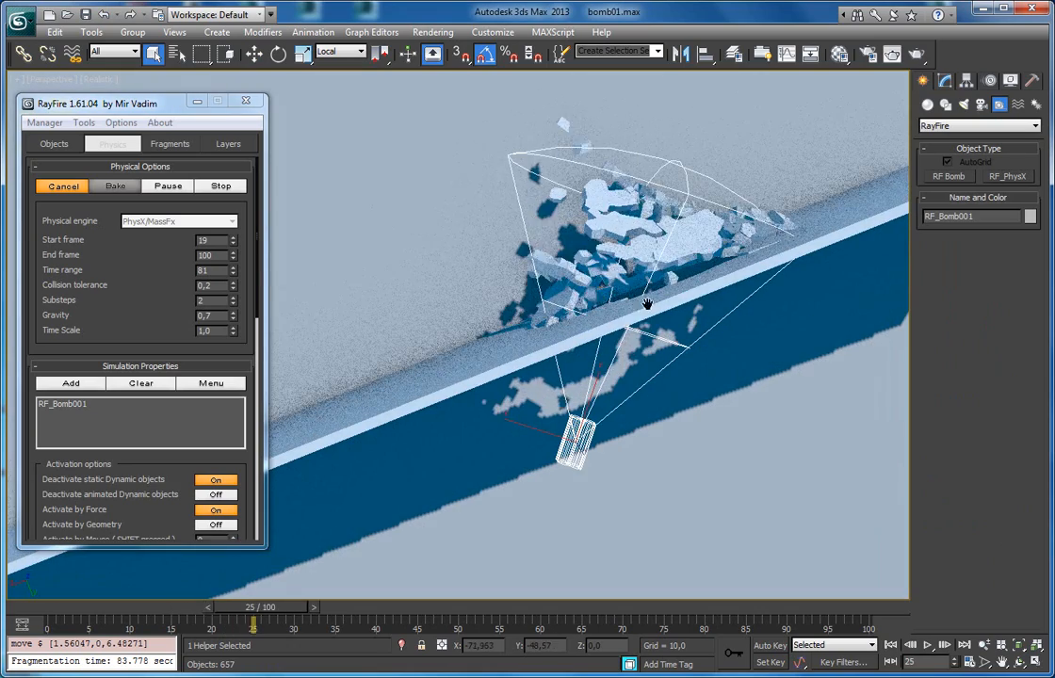
mouse_move(646, 305)
middle_mouse_down("alt")
mouse_move(768, 229)
mouse_move(565, 366)
mouse_move(657, 352)
mouse_move(630, 315)
middle_mouse_up("alt")
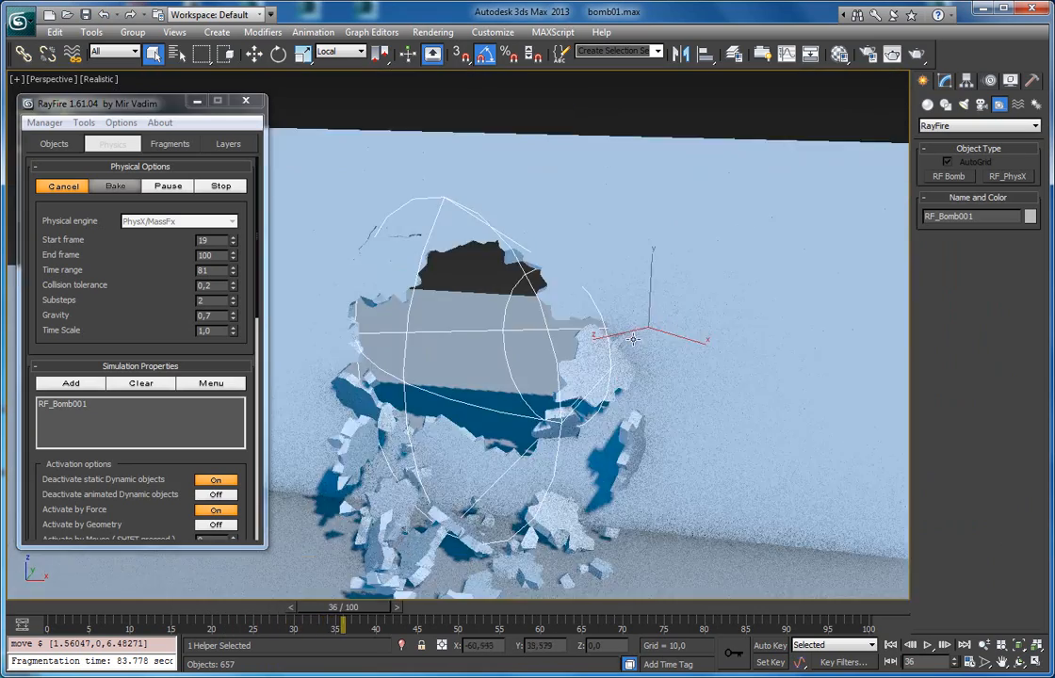
scroll(630, 314, "down", 3)
left_click(63, 190)
Copy the bomb further along the wall and rotate the copy 80 degrees about its local Y axis
middle_click_drag(393, 252, 408, 421, "alt")
key("w")
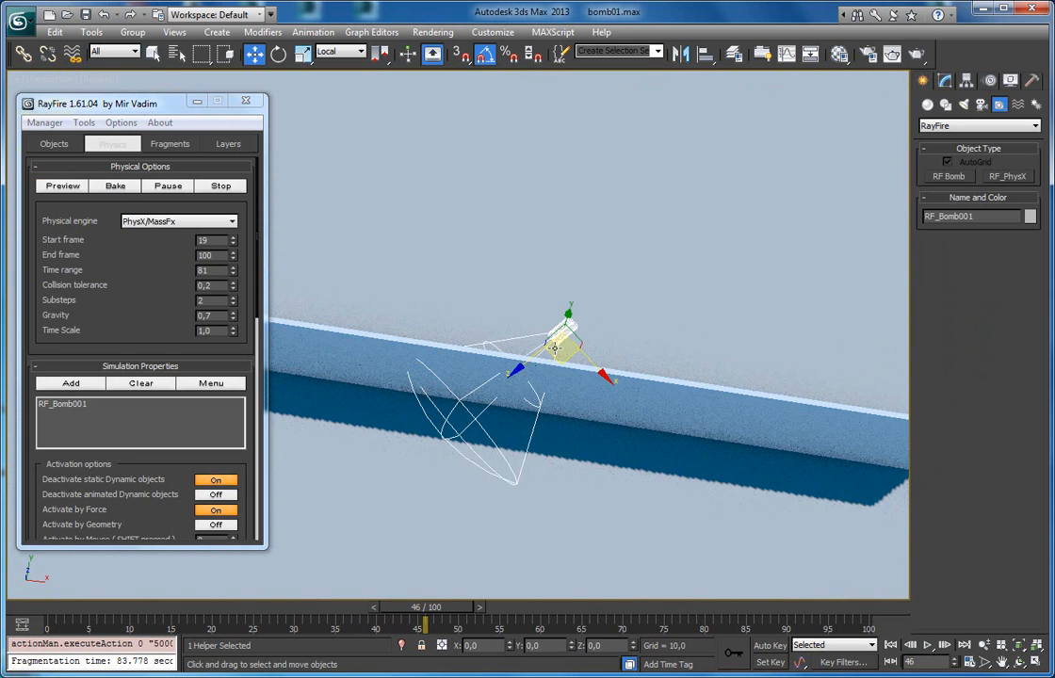
mouse_move(562, 358)
left_mouse_down("shift")
mouse_move(678, 365)
mouse_move(702, 356)
mouse_move(603, 392)
mouse_move(480, 390)
left_mouse_up("shift")
left_click(531, 408)
key("e")
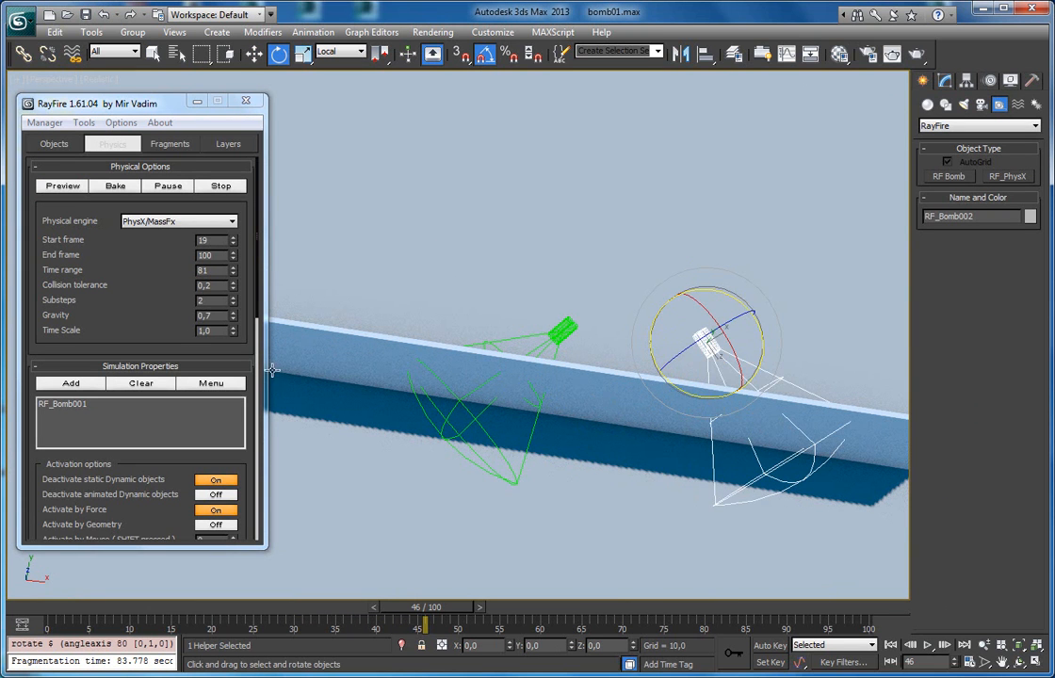
Add the copied bomb to the simulation objects, preview the explosion of both bombs, and pause the simulation
left_click(71, 384)
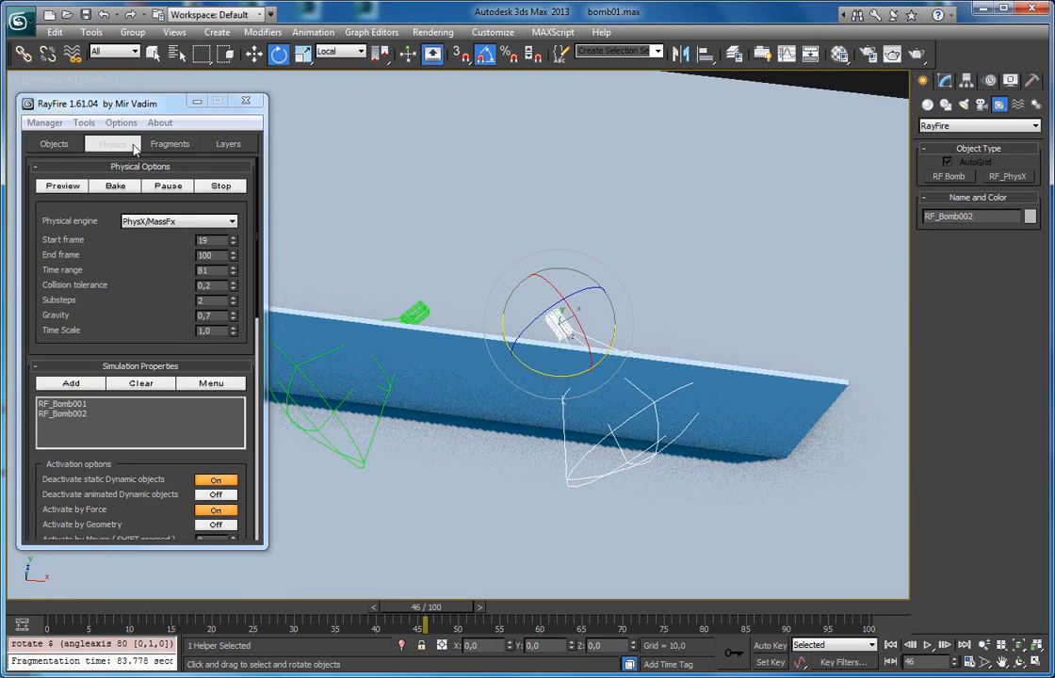
left_click(63, 186)
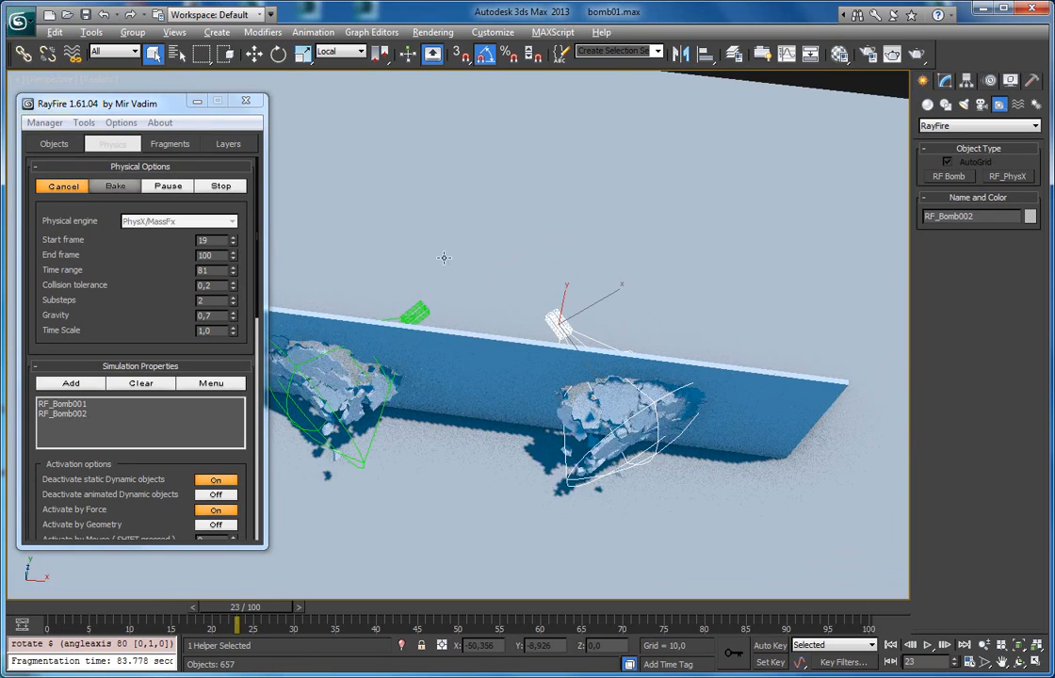
middle_click_drag(279, 278, 440, 212, "alt")
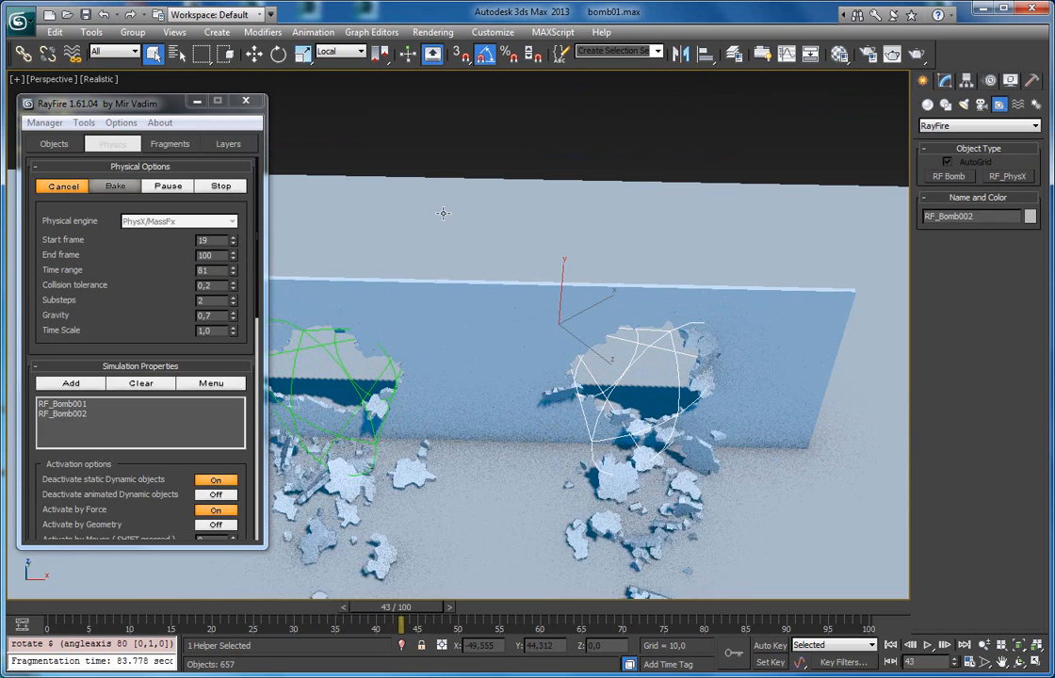
scroll(678, 327, "up", 4)
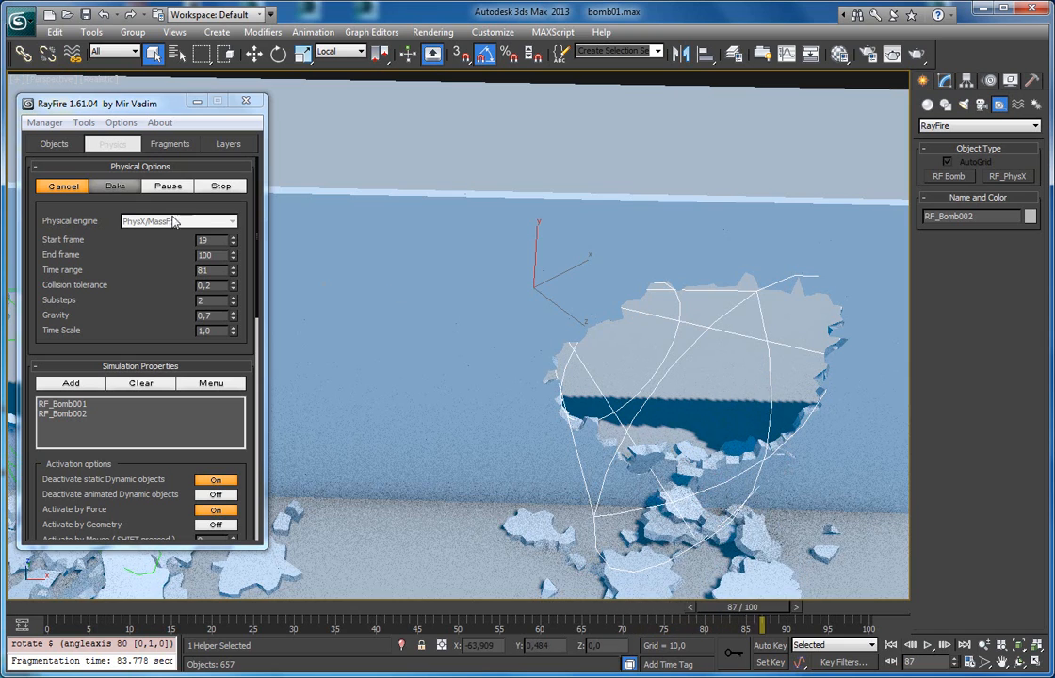
left_click(164, 187)
Replay and scrub the paused simulation to examine the angled holes of both bombs from the front and back of the wall
middle_click_drag(632, 328, 643, 290, "alt")
left_click_drag(309, 607, 167, 610)
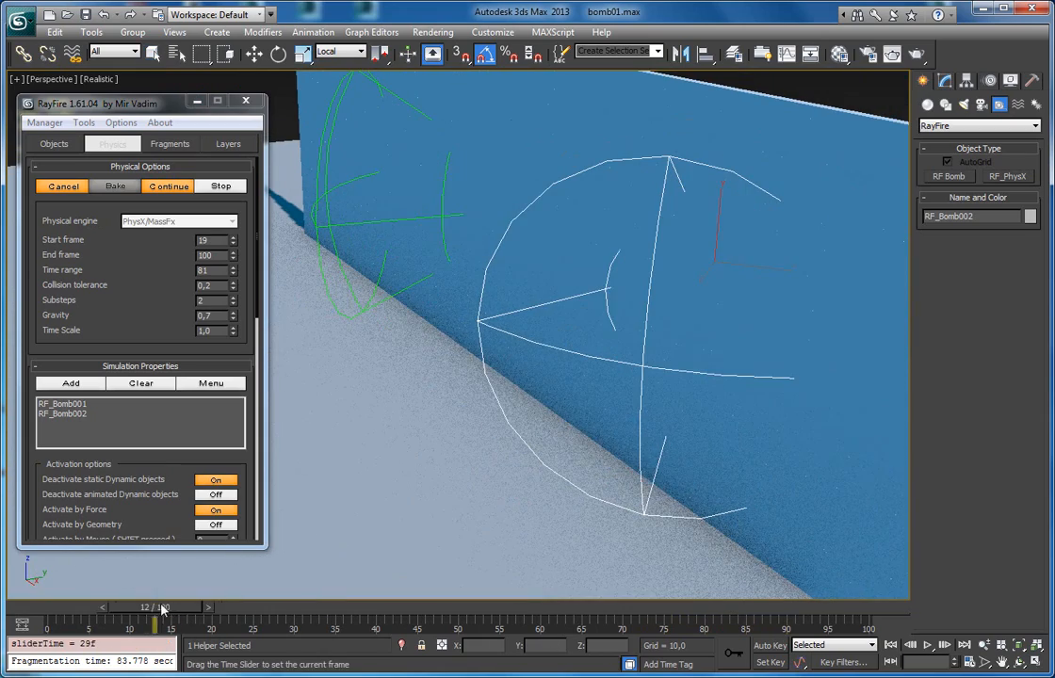
key("slash")
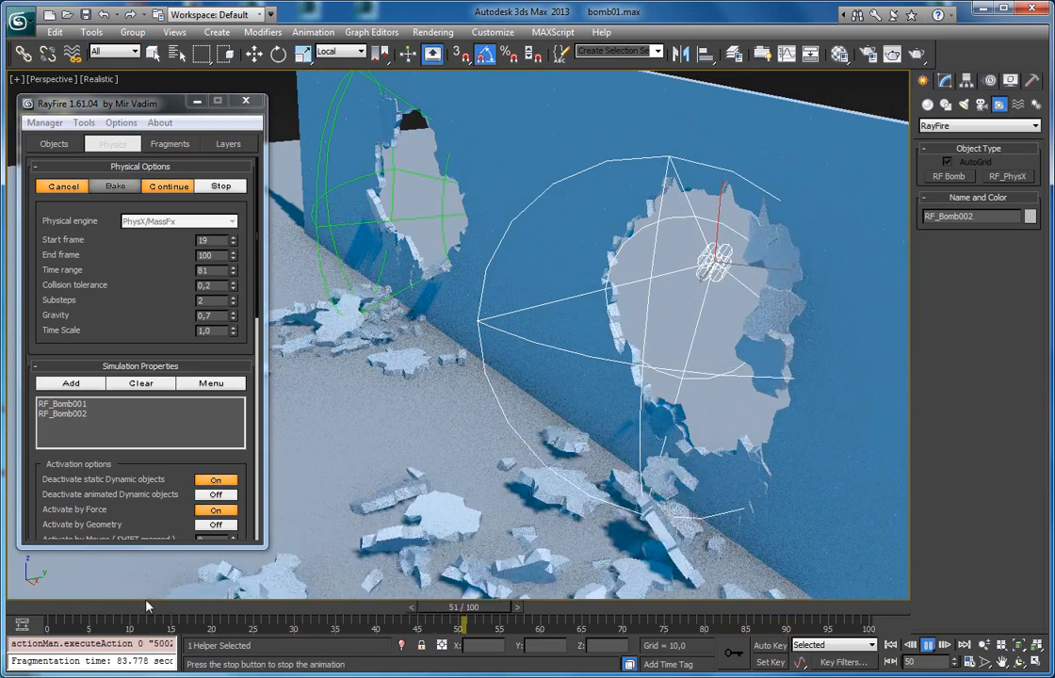
mouse_move(246, 608)
left_mouse_down()
mouse_move(226, 611)
mouse_move(254, 611)
left_mouse_up()
middle_click_drag(452, 461, 679, 468, "alt")
middle_click_drag(678, 469, 302, 479)
middle_click_drag(302, 478, 355, 486, "alt")
left_click_drag(276, 609, 535, 606)
middle_click_drag(489, 405, 815, 446, "alt")
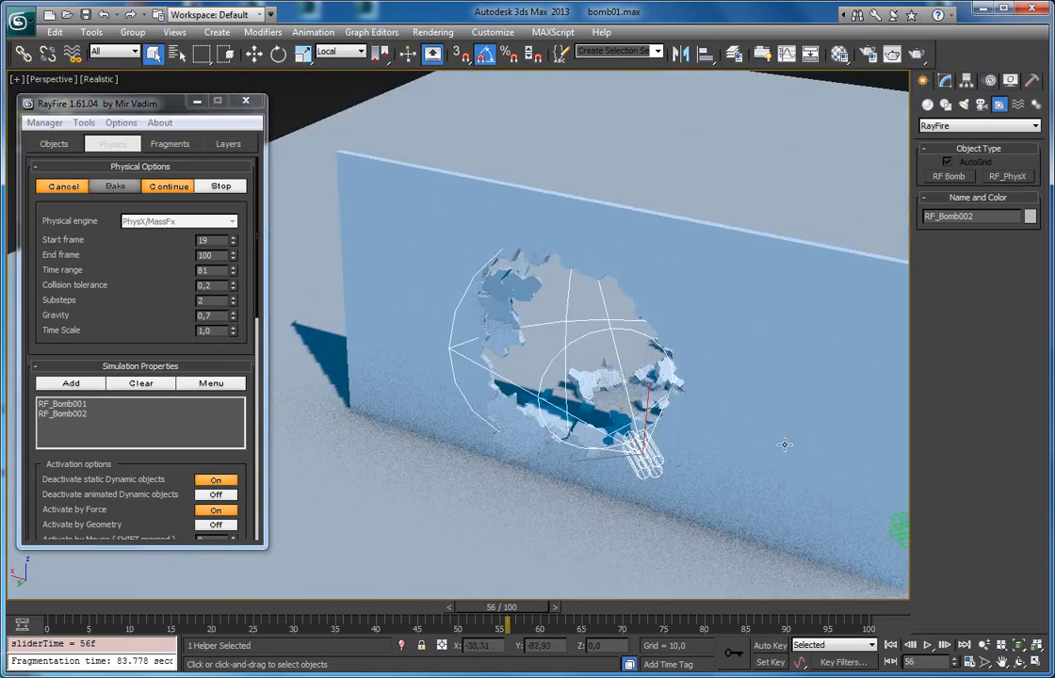
Examine the second bomb's range cone and blast direction up close across frames before and after the explosion
scroll(551, 406, "up", 4)
left_click_drag(226, 614, 155, 617)
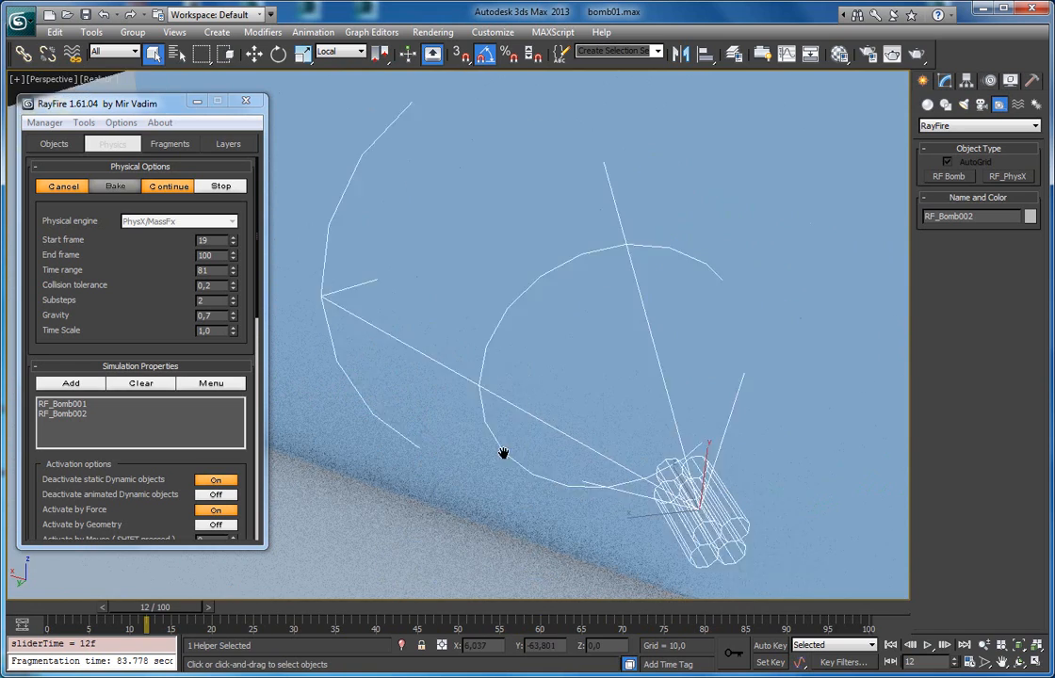
middle_click_drag(591, 480, 426, 448)
scroll(426, 448, "down", 3)
middle_click_drag(555, 459, 335, 411)
left_click_drag(191, 609, 370, 612)
left_click_drag(463, 618, 268, 609)
Examine the first bomb's blast area up close, return to frame 0, and cancel the preview
mouse_move(801, 415)
middle_mouse_down("alt")
mouse_move(595, 424)
mouse_move(810, 429)
middle_mouse_up("alt")
scroll(603, 428, "down", 3)
middle_click_drag(584, 424, 667, 418)
scroll(667, 418, "up", 4)
left_click_drag(267, 608, 75, 606)
left_click(66, 187)
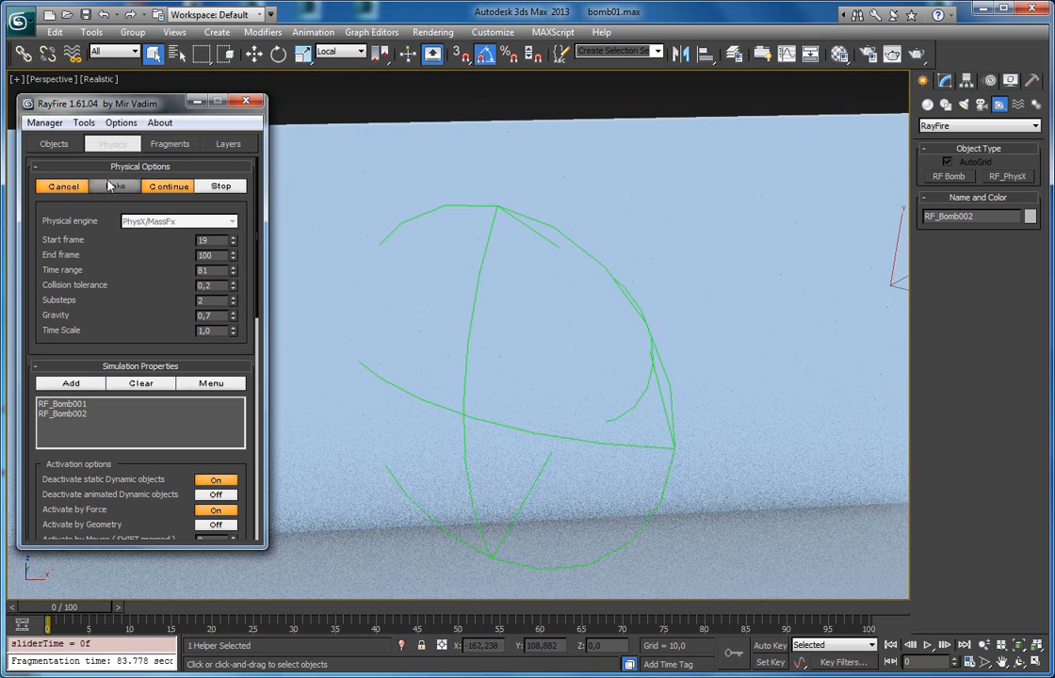
Switch the viewport to wireframe, select the first bomb, and set its range shape to Cylindrical
middle_click_drag(535, 367, 528, 466, "alt")
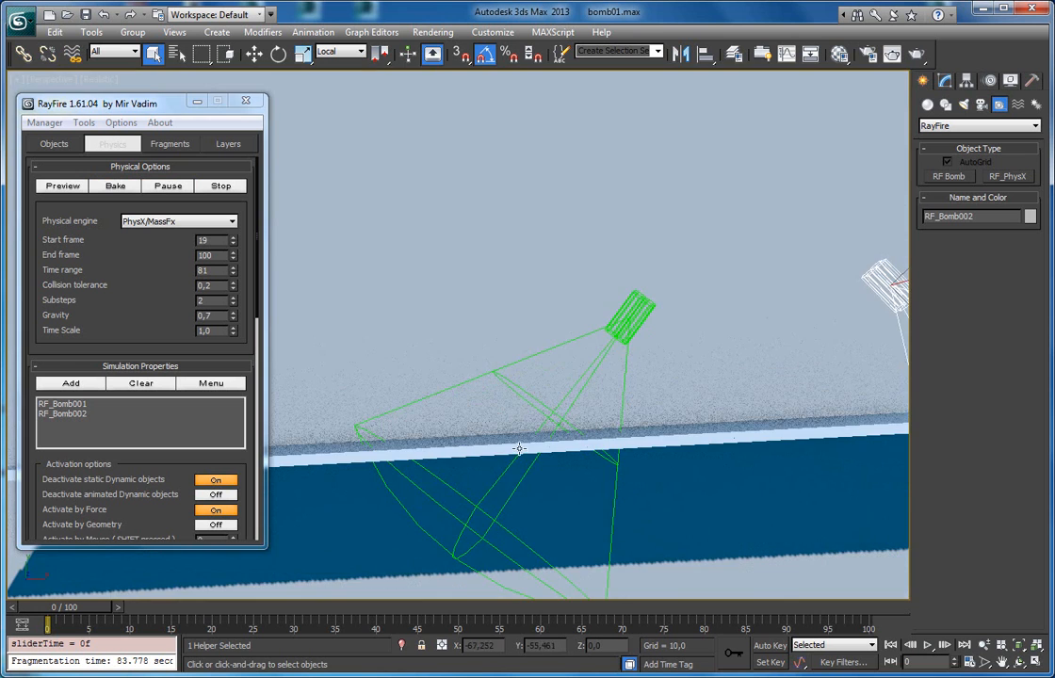
key("F3")
left_click(643, 322)
left_click(643, 322)
left_click(945, 81)
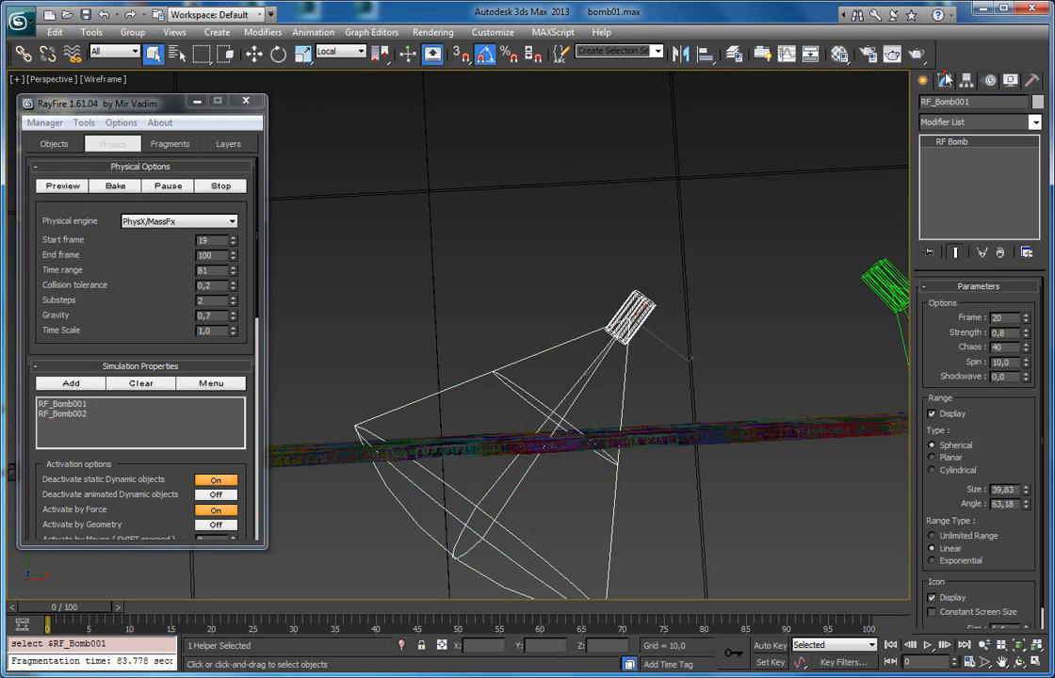
middle_click_drag(787, 349, 905, 494, "alt")
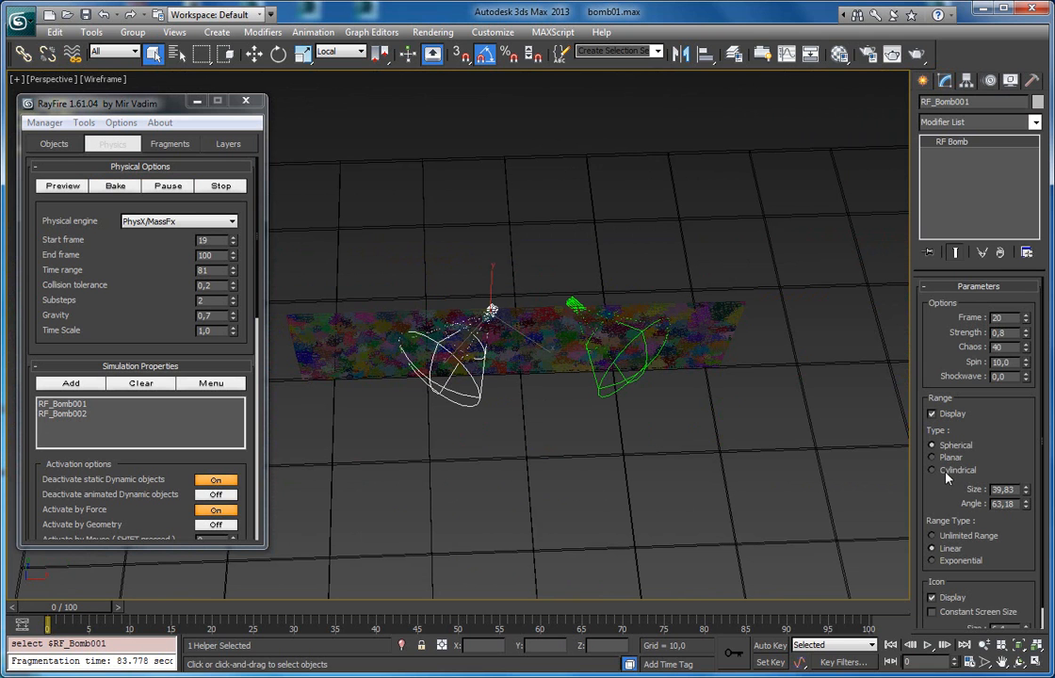
Delete the second bomb from the scene
middle_click_drag(632, 308, 623, 369, "alt")
left_click(571, 306)
key("Delete")
Rotate the remaining bomb -90 degrees about its local X axis so its cylindrical range stands upright
left_click(489, 313)
key("e")
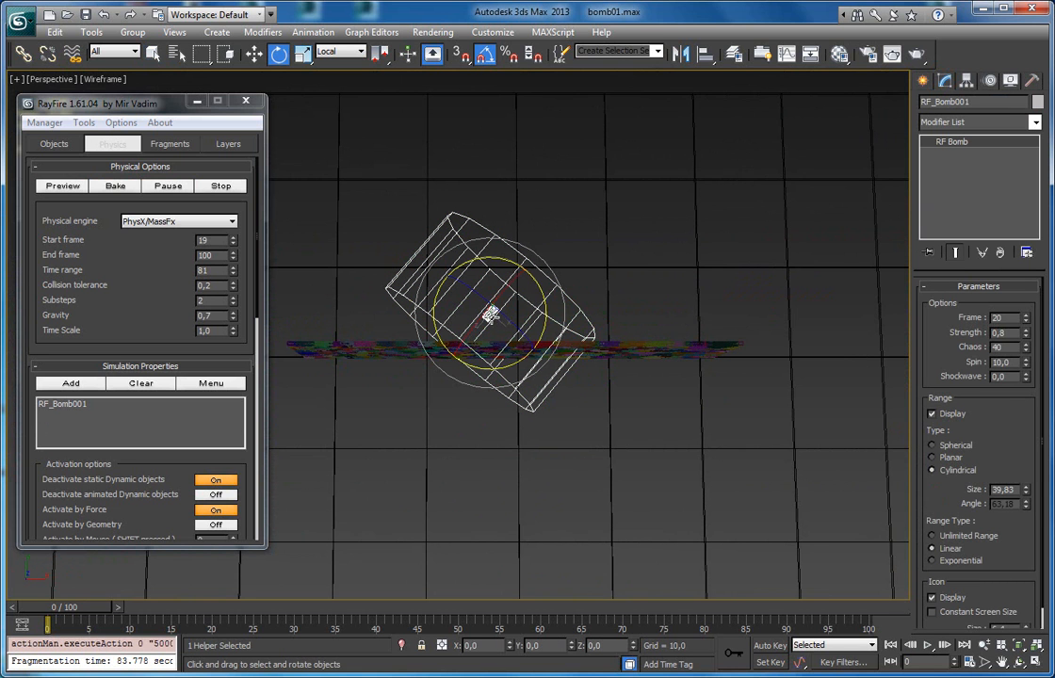
left_click_drag(487, 316, 530, 274)
middle_click_drag(528, 277, 477, 276, "alt")
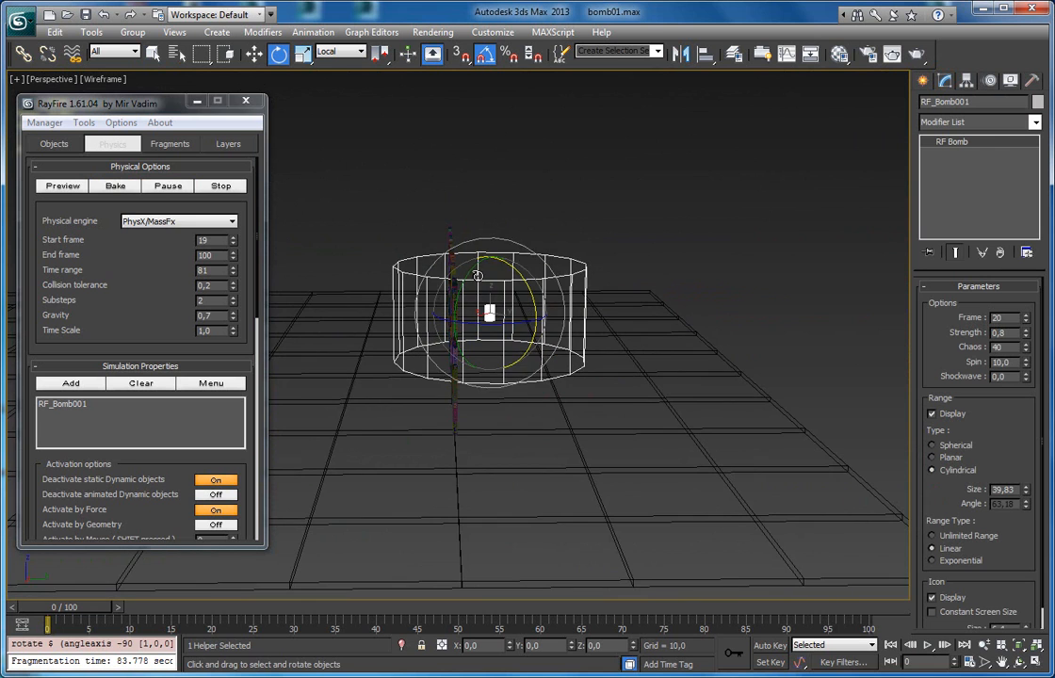
Move the bomb in front of the wall, ending with a shift of about 12.9 units in X and 10.6 in Y
key("w")
left_click_drag(489, 313, 501, 307)
middle_click_drag(501, 307, 438, 330, "alt")
left_click_drag(474, 300, 434, 281)
middle_click_drag(463, 272, 475, 341)
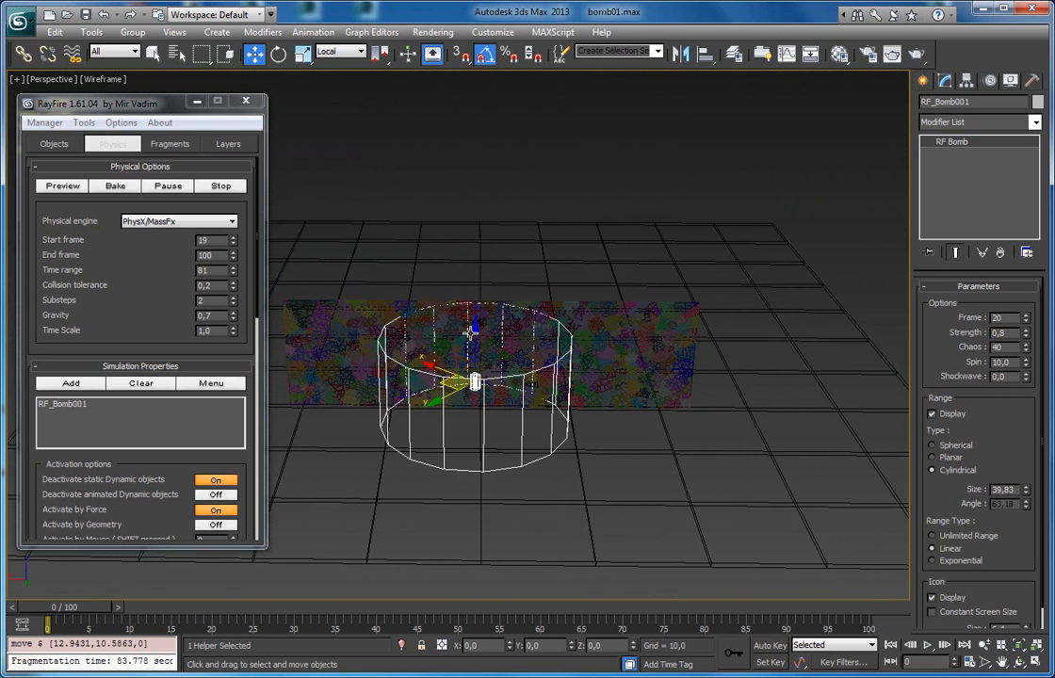
middle_click_drag(466, 329, 614, 325, "alt")
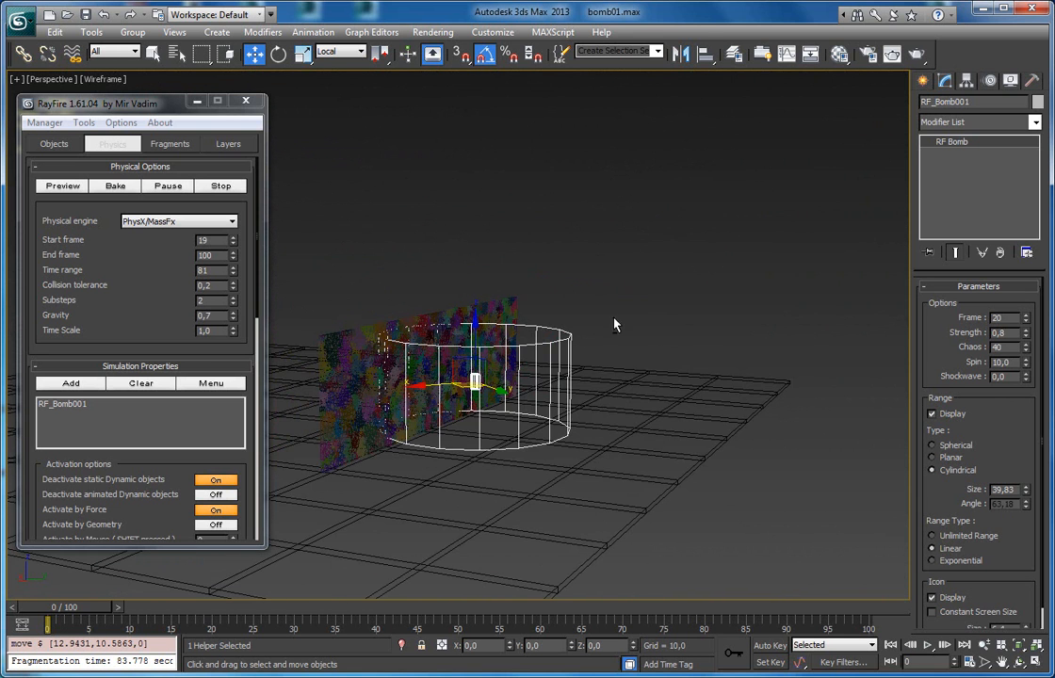
Set the bomb's range type to Unlimited Range and shift it about -3.1 units in X and 2.7 units in Y
left_click(959, 539)
middle_click_drag(566, 365, 592, 457, "alt")
left_click_drag(479, 415, 489, 412)
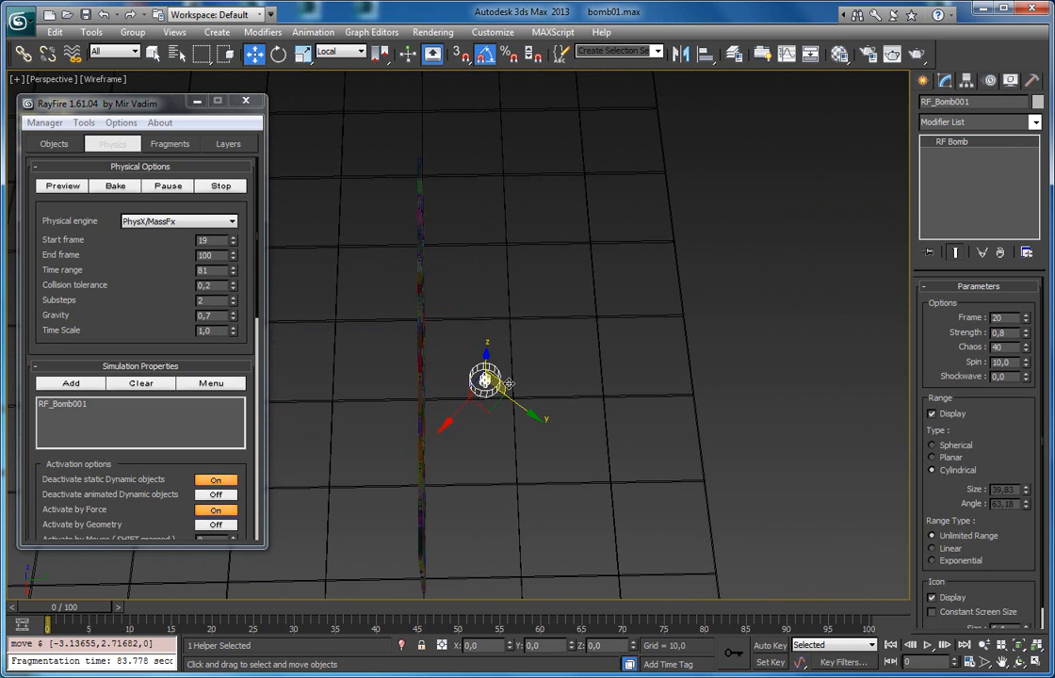
Preview the unlimited-range cylindrical explosion, pause it, and go back to frame 20
left_click(64, 186)
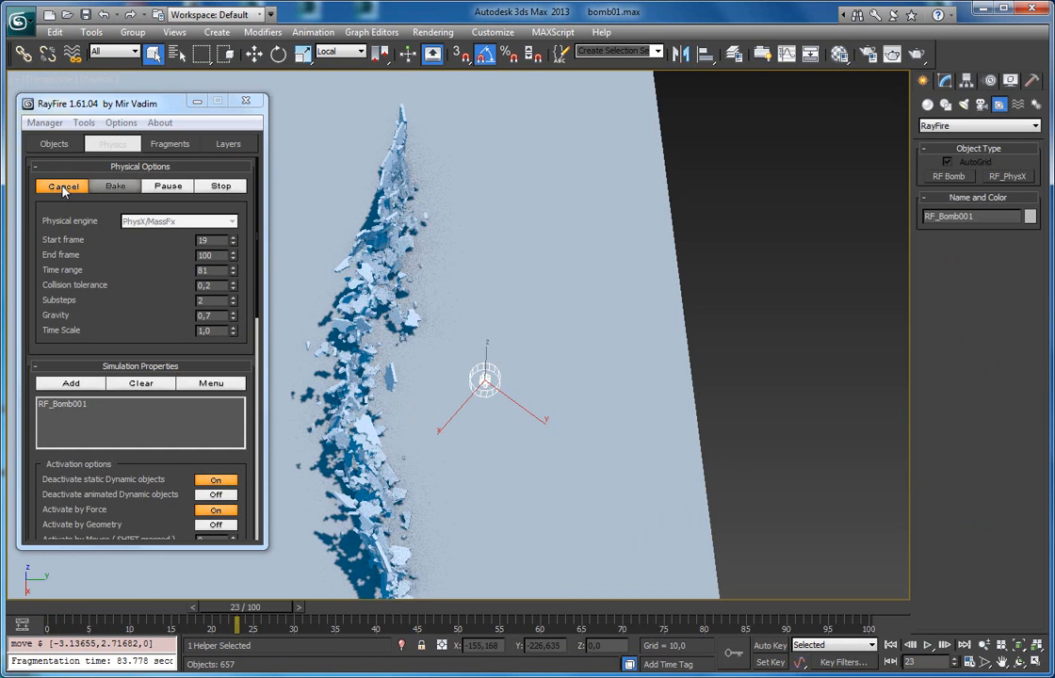
left_click(163, 186)
middle_click_drag(465, 273, 317, 198, "alt")
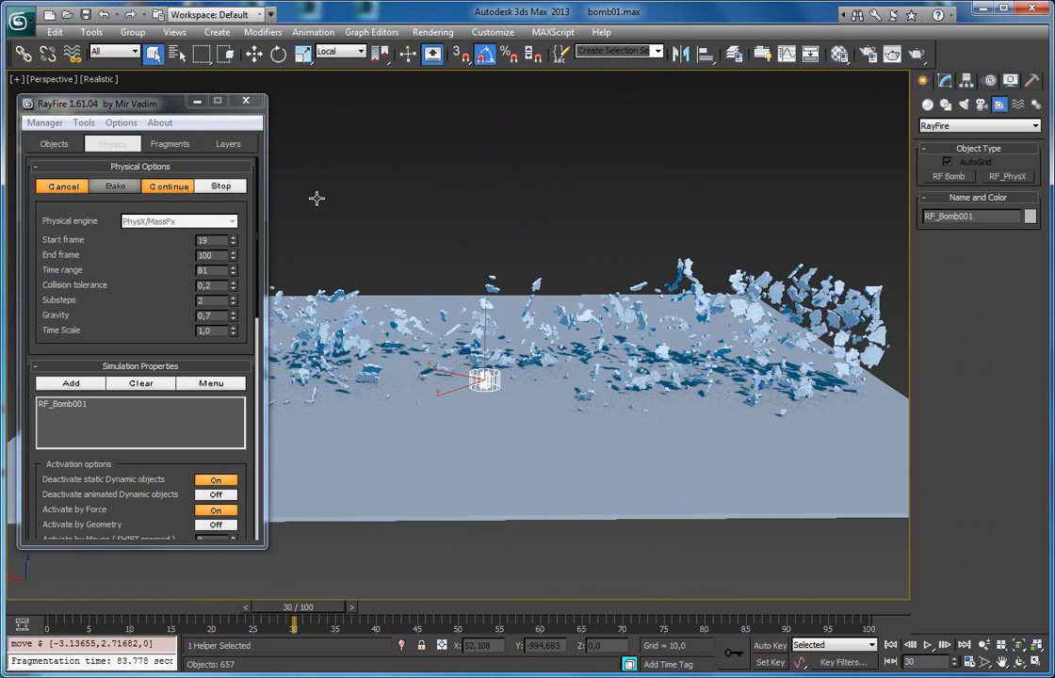
left_click_drag(321, 607, 245, 605)
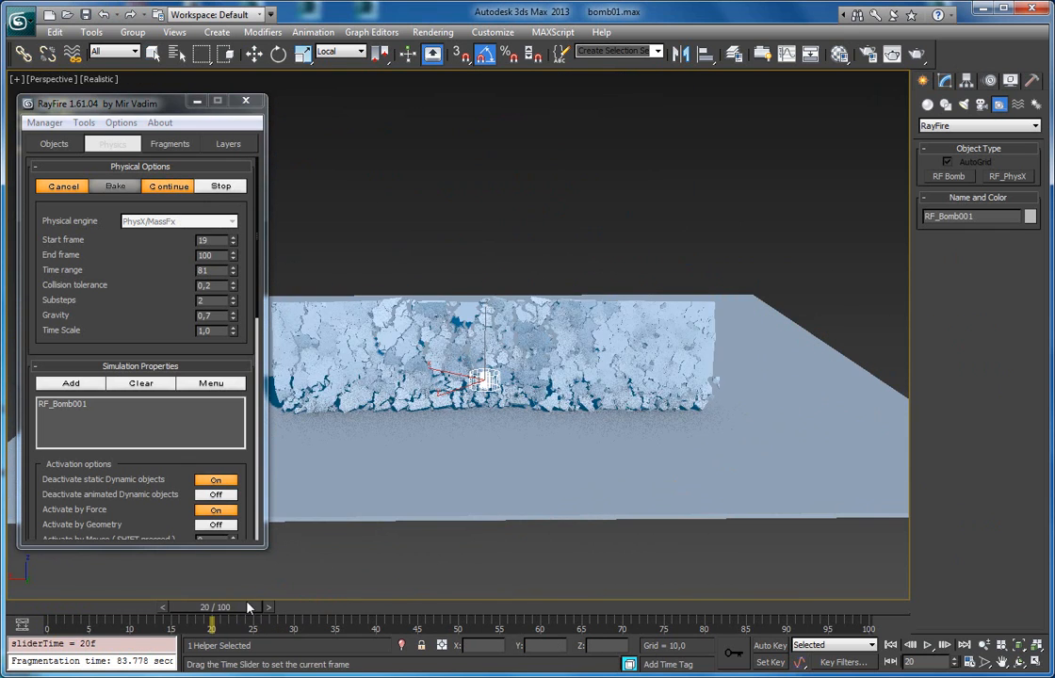
Examine the shape of the wall's bulge from above and from the side, and cancel the preview
middle_click_drag(556, 373, 539, 480, "alt")
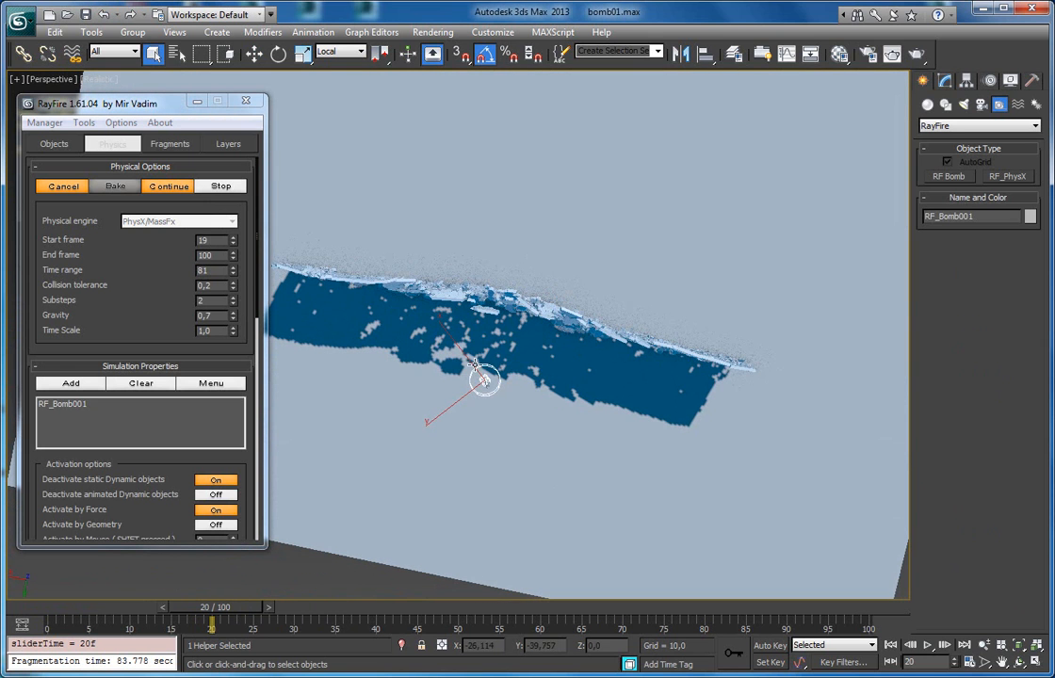
middle_click_drag(553, 411, 497, 217, "alt")
middle_click_drag(425, 268, 623, 273, "alt")
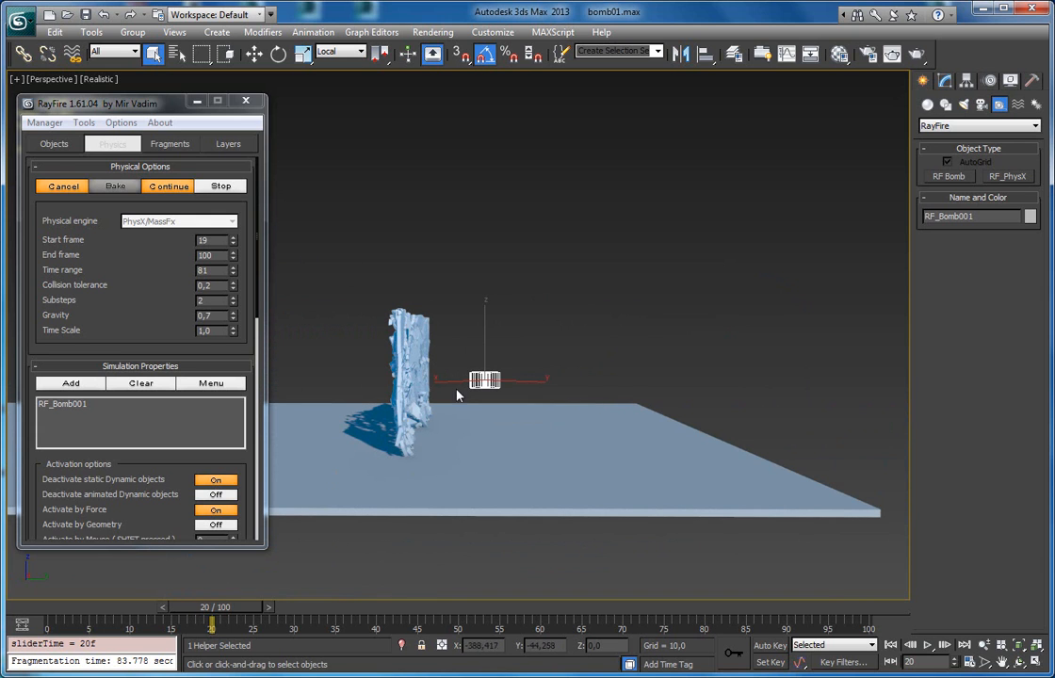
middle_click_drag(408, 343, 407, 490, "alt")
middle_click_drag(599, 345, 466, 385)
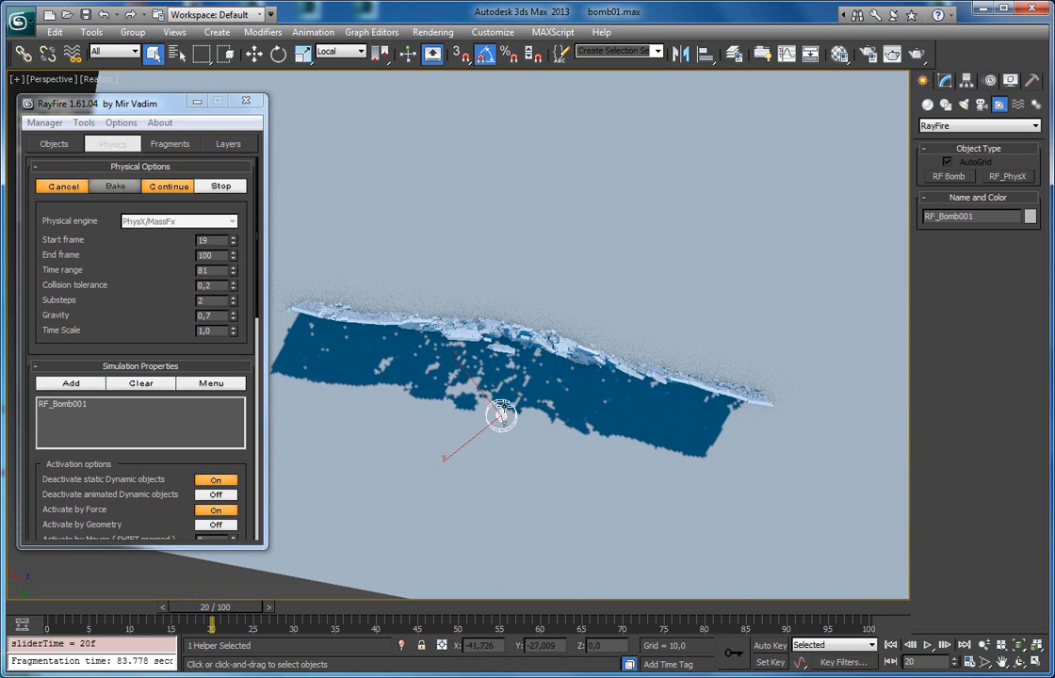
middle_click_drag(500, 434, 501, 433, "alt")
mouse_move(221, 608)
left_mouse_down()
mouse_move(277, 617)
mouse_move(208, 624)
left_mouse_up()
middle_click_drag(494, 429, 525, 409, "alt")
left_click(59, 187)
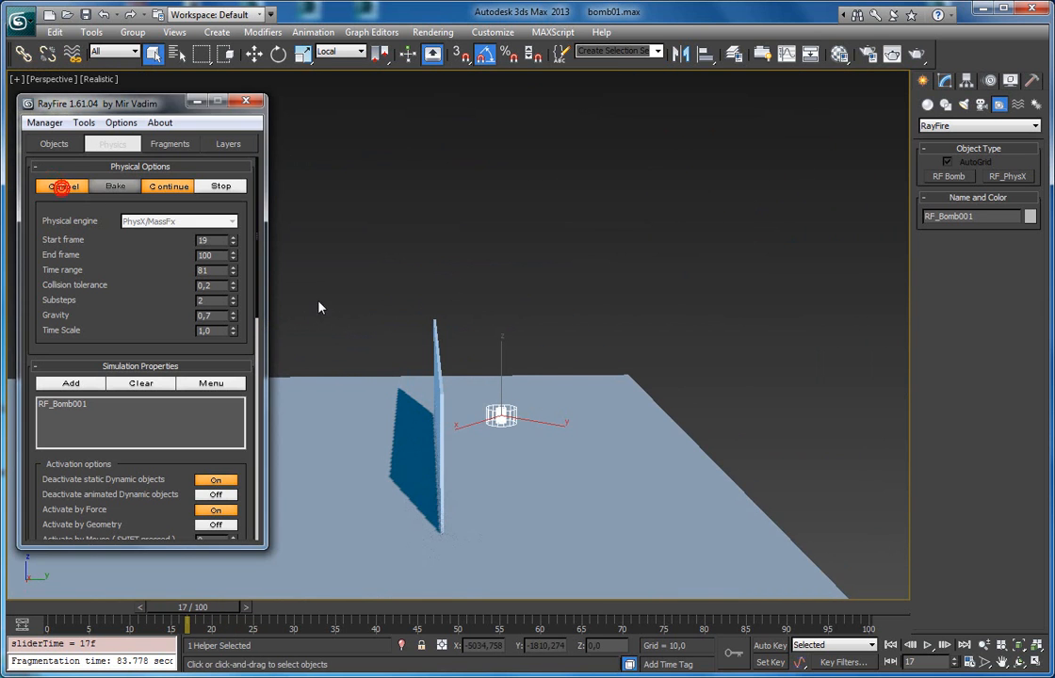
Tip the bomb onto its side and move it in World coordinates about -4 units in X and -17.2 units in Y
key("e")
left_click_drag(506, 385, 505, 346)
key("w")
middle_click_drag(500, 377, 464, 439, "alt")
right_click(545, 394)
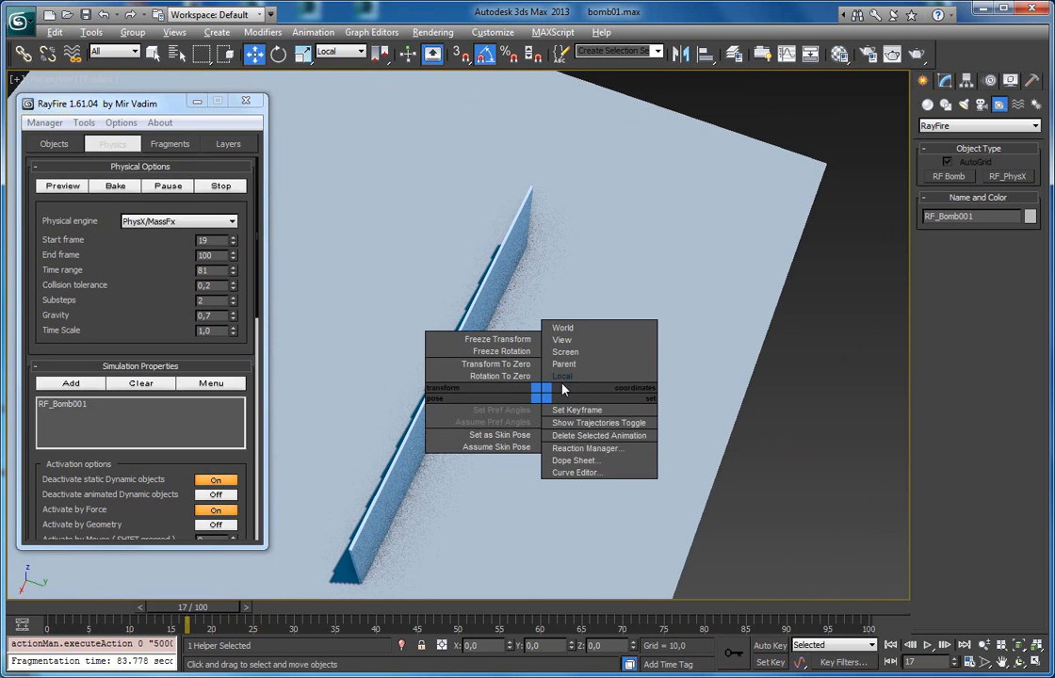
left_click(561, 327)
left_click_drag(511, 439, 470, 424)
middle_click_drag(471, 424, 499, 353, "alt")
Rotate the bomb about the World Z axis and move it about 1.9 units along the World Y axis
key("e")
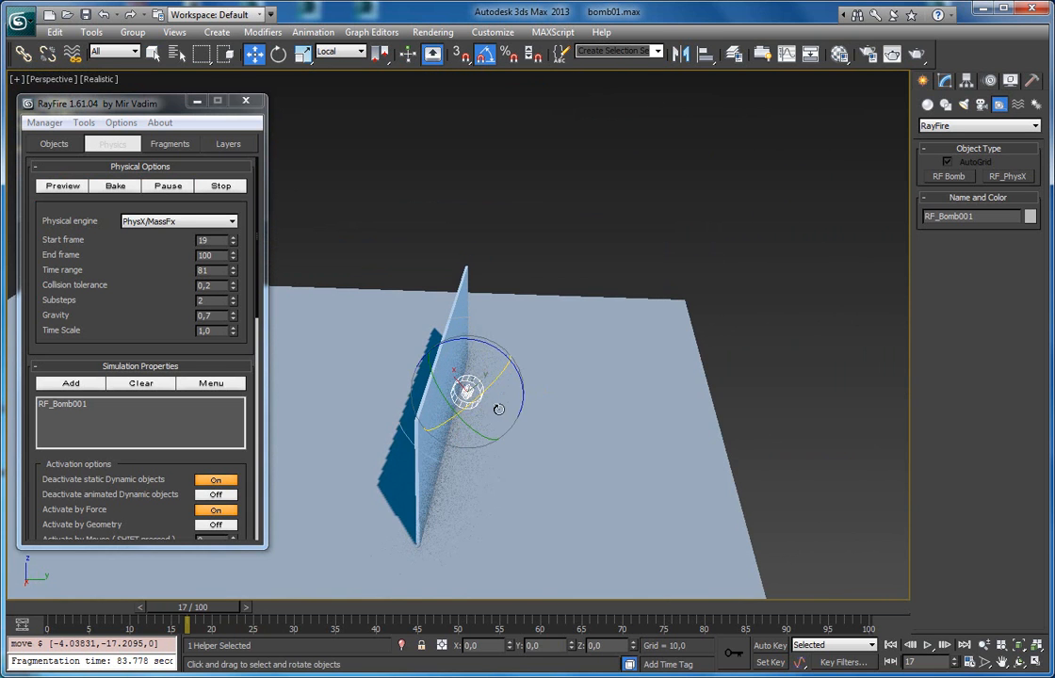
right_click(482, 414)
left_click(514, 346)
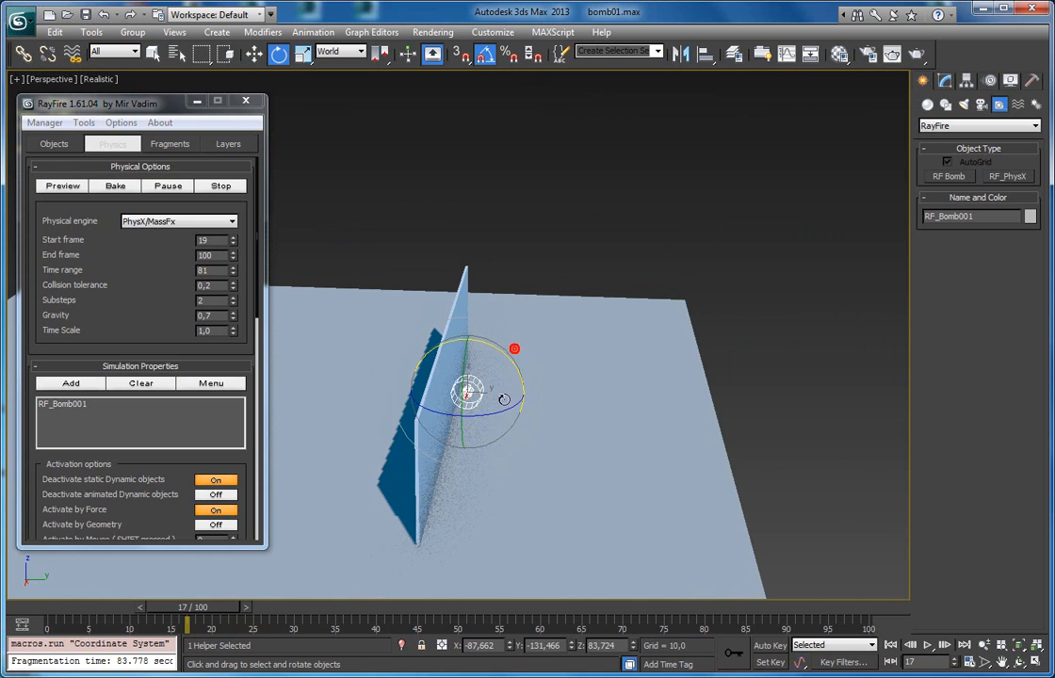
left_click_drag(493, 412, 491, 410)
middle_click_drag(492, 410, 500, 387, "alt")
key("w")
left_click_drag(502, 391, 480, 392)
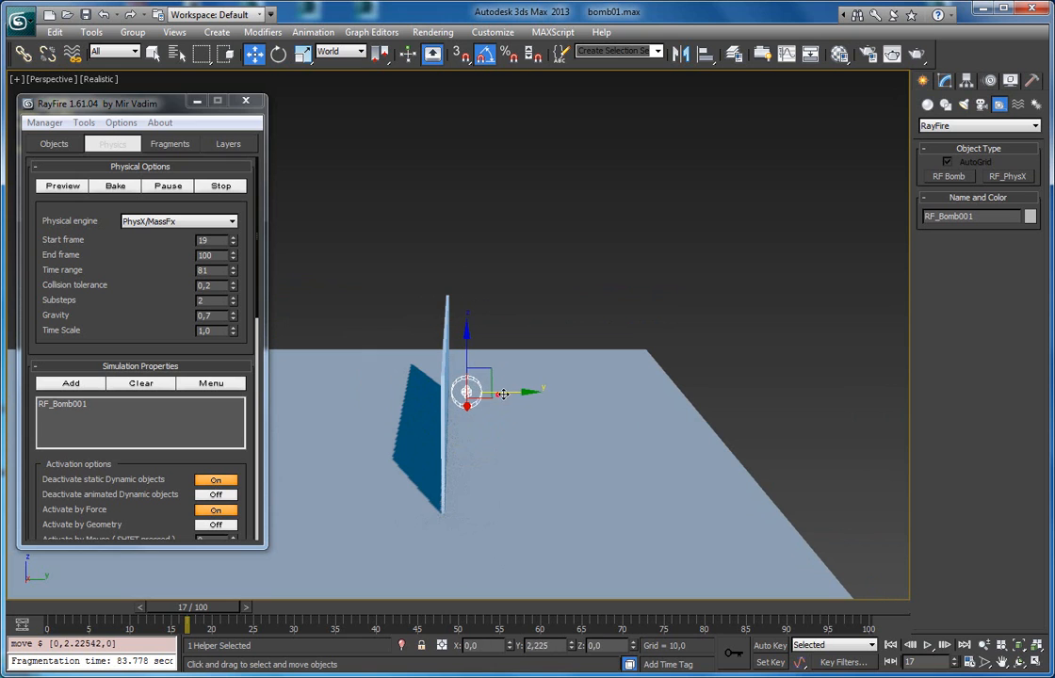
Preview the explosion of the tipped cylindrical bomb, view the flying fragments from several sides, and pause it
left_click(70, 186)
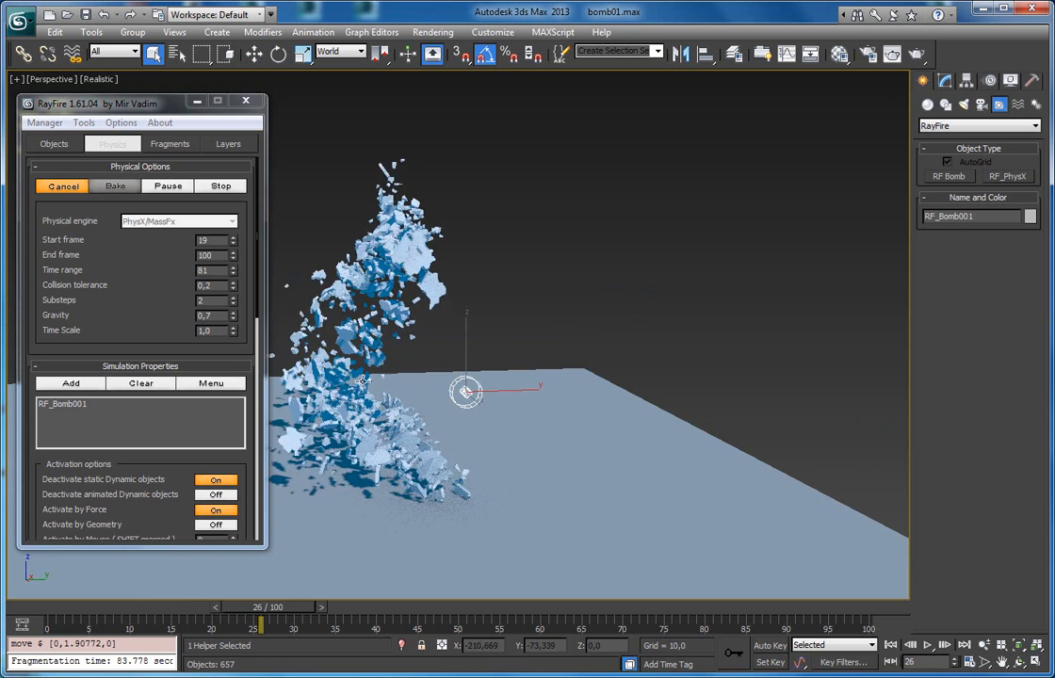
scroll(387, 381, "down", 3)
middle_click_drag(387, 382, 551, 399)
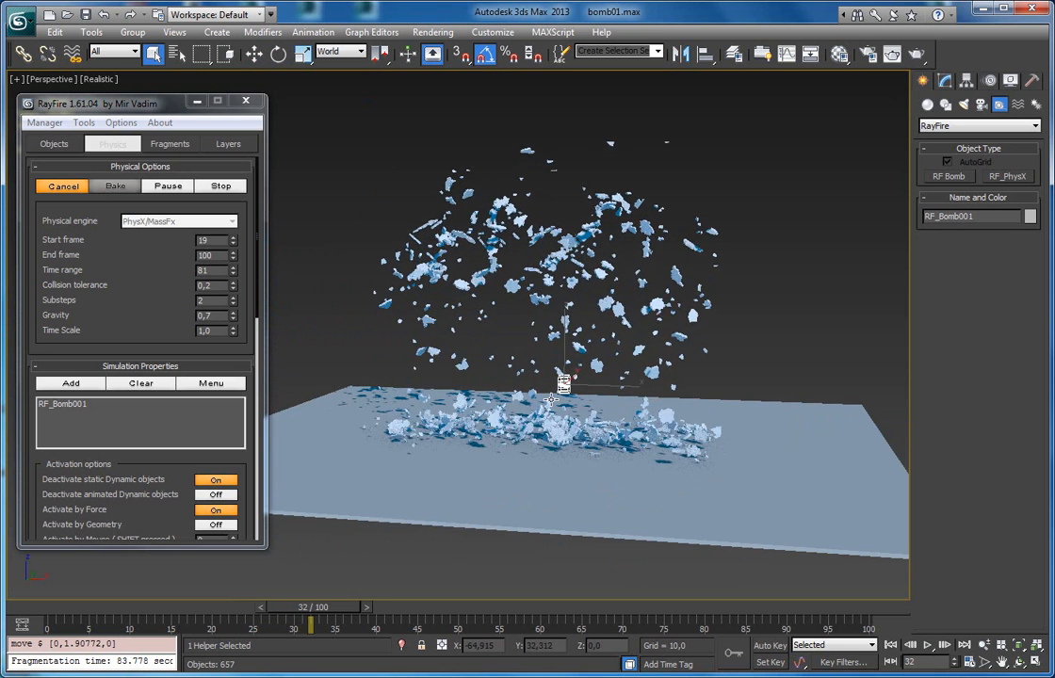
middle_click_drag(556, 391, 503, 405, "alt")
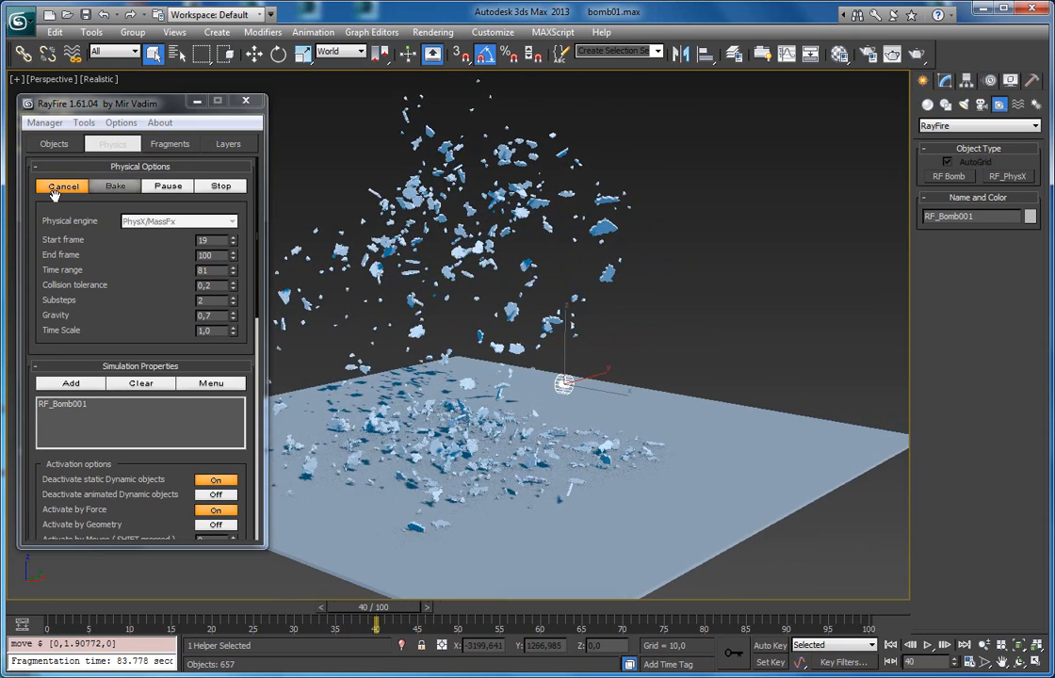
left_click(169, 185)
Scrub back to frame 19 to compare the bomb's orientation with the intact wall, and cancel the preview
left_click_drag(411, 610, 211, 610)
key("q")
middle_click_drag(407, 460, 506, 279, "alt")
scroll(474, 428, "up", 3)
mouse_move(255, 611)
left_mouse_down()
mouse_move(243, 611)
mouse_move(292, 610)
mouse_move(249, 617)
left_mouse_up()
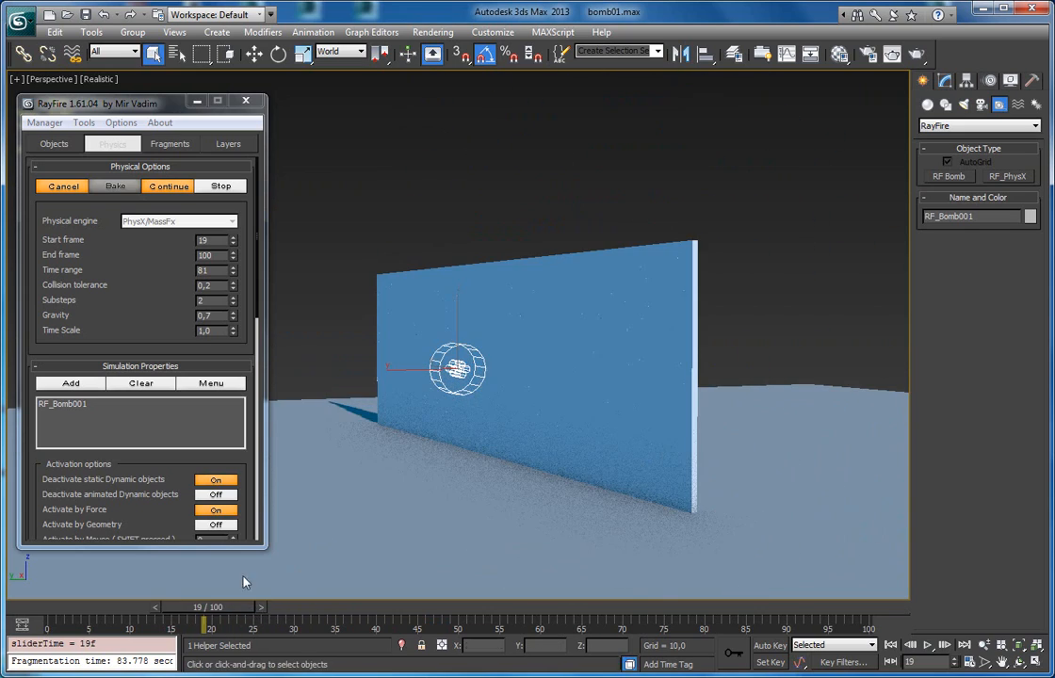
left_click(63, 187)
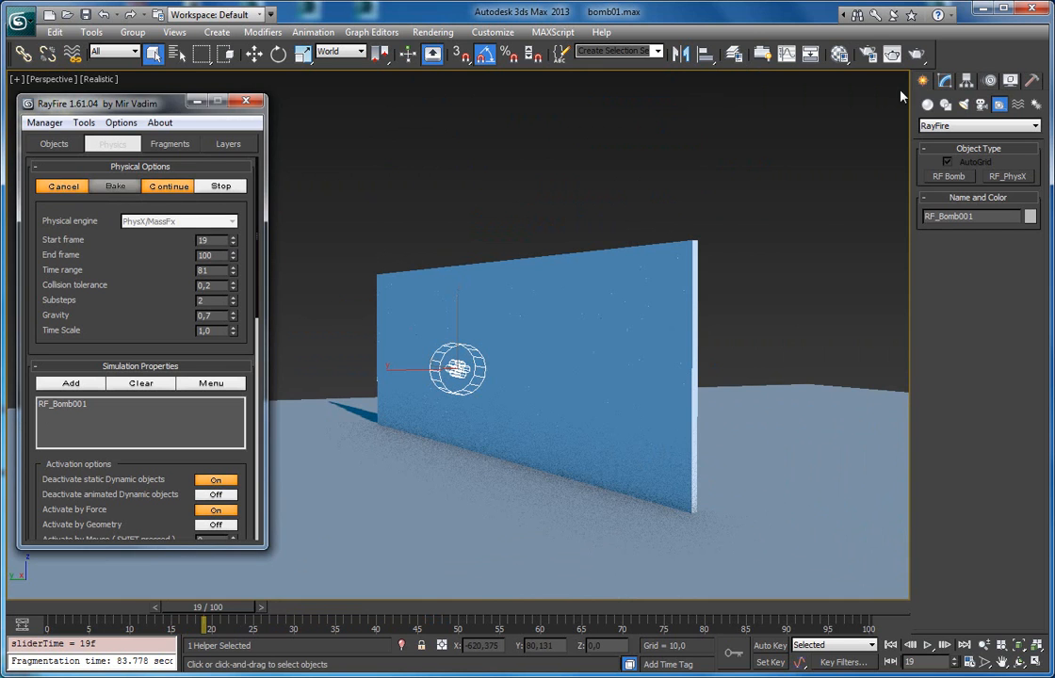
Set the bomb's range type to Exponential
left_click(945, 81)
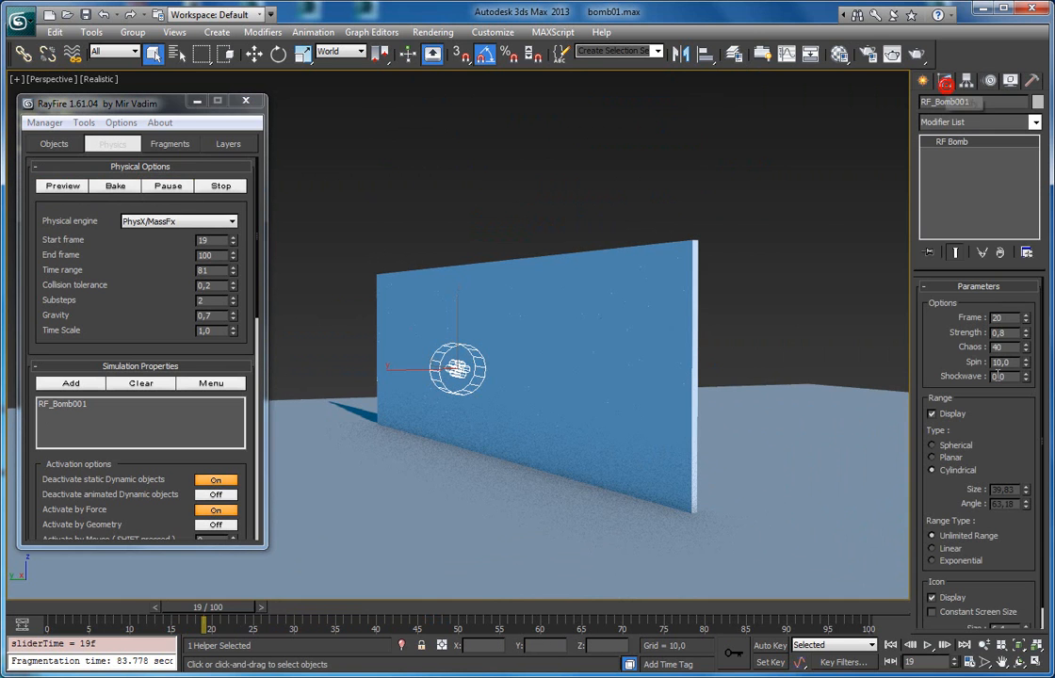
left_click(944, 549)
left_click(945, 562)
Move the bomb about 3.4 units along Y and 0.4 along Z, and reduce its range size to 22.404
middle_click_drag(718, 385, 666, 391, "alt")
key("w")
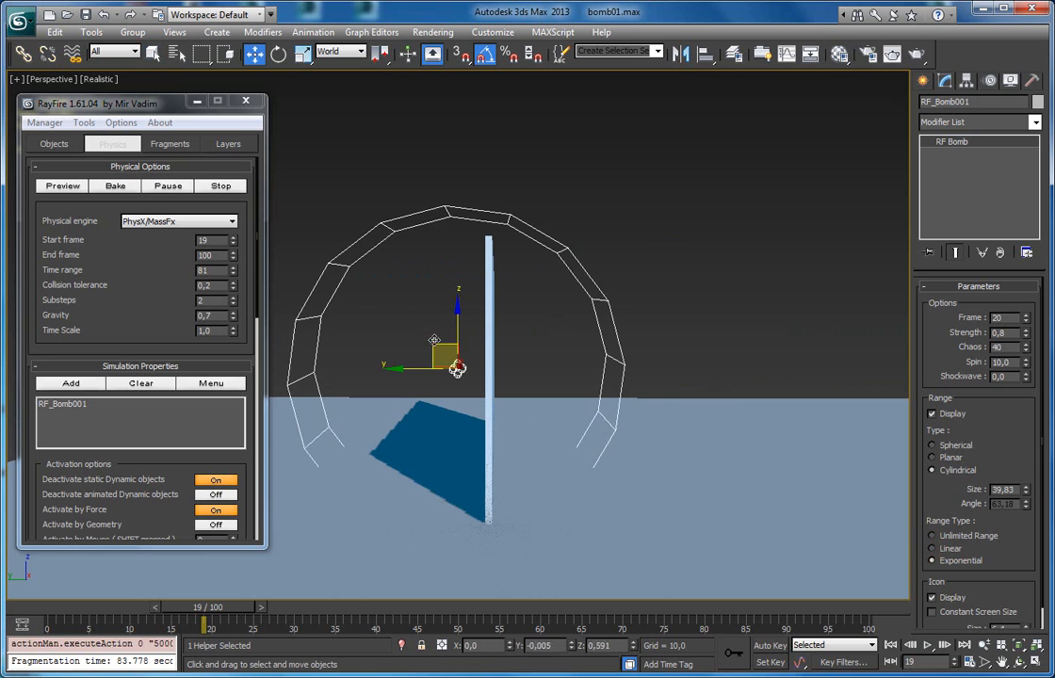
left_click_drag(456, 369, 449, 364)
left_click_drag(1027, 497, 1022, 506)
mouse_move(629, 437)
middle_mouse_down("alt")
mouse_move(606, 413)
mouse_move(619, 422)
middle_mouse_up("alt")
left_click_drag(427, 345, 415, 346)
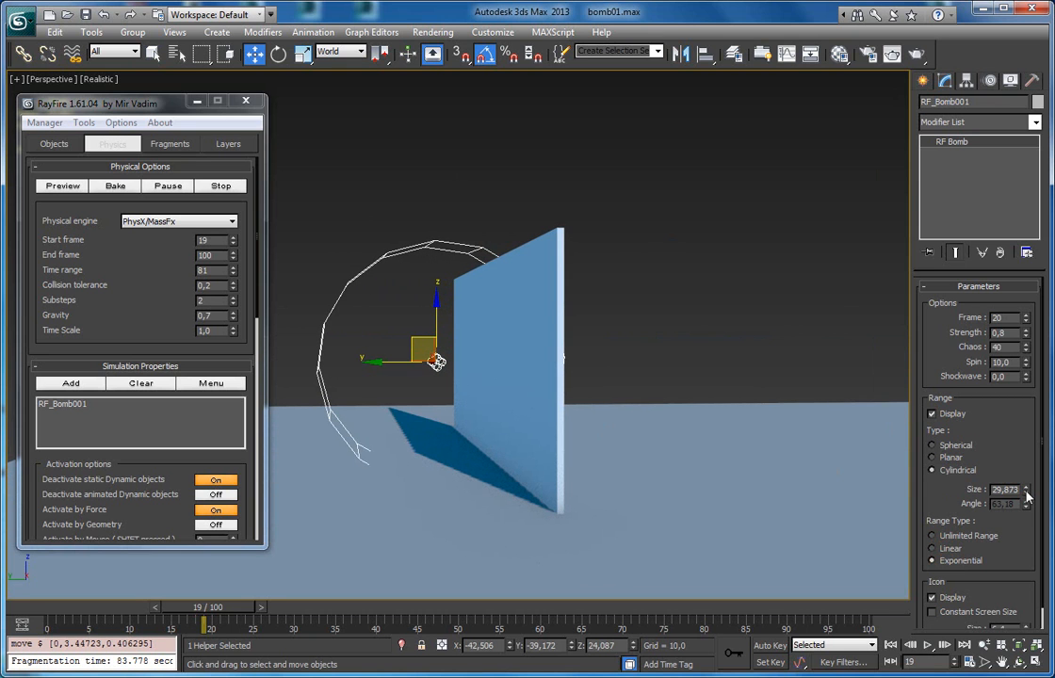
left_click_drag(1027, 496, 1025, 507)
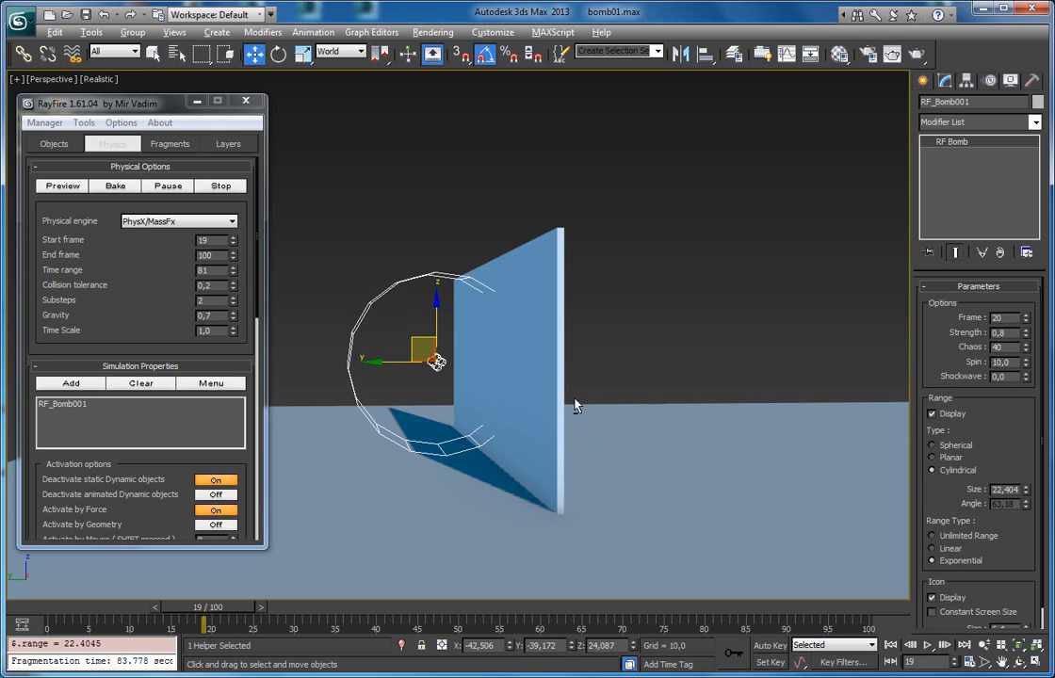
Shift the bomb about -1.15 units along the World Y axis and set its range size to 20.836
middle_click_drag(575, 399, 566, 400, "alt")
left_click_drag(393, 366, 404, 364)
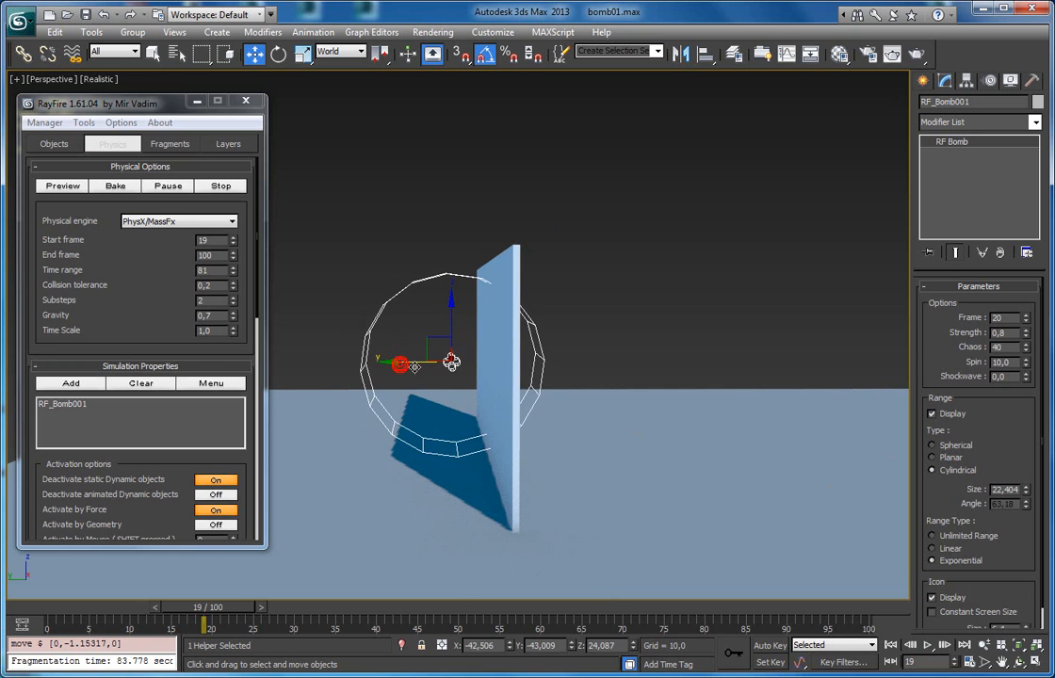
left_click_drag(1025, 491, 1027, 494)
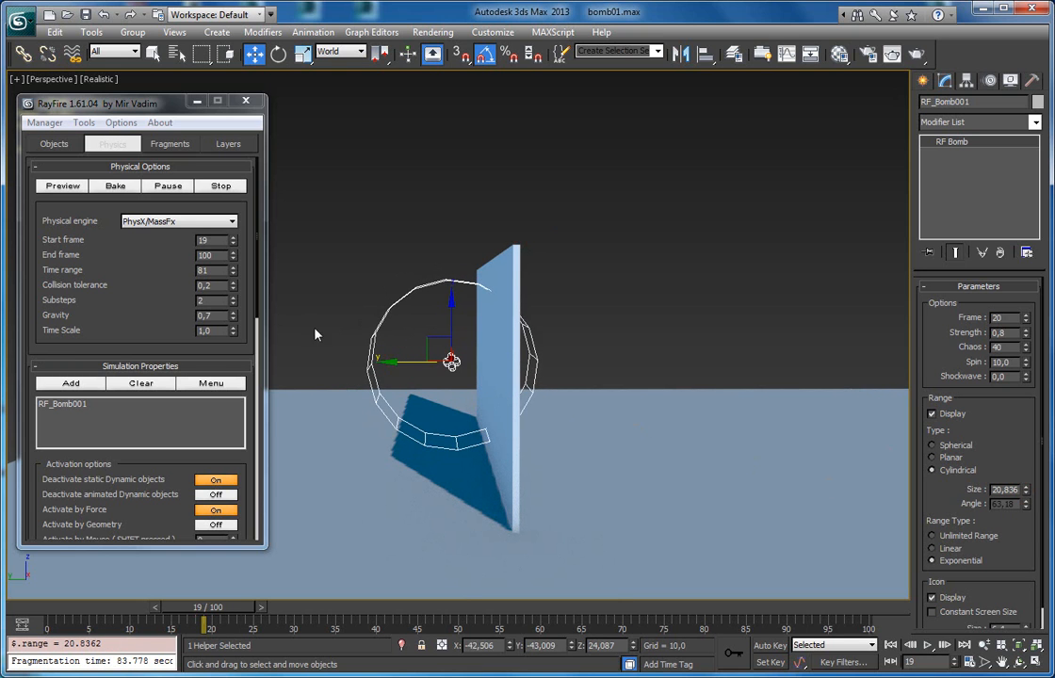
Preview the exponential-range explosion, pause it at frame 59, and inspect the broken wall from several sides
middle_click_drag(377, 365, 267, 307, "alt")
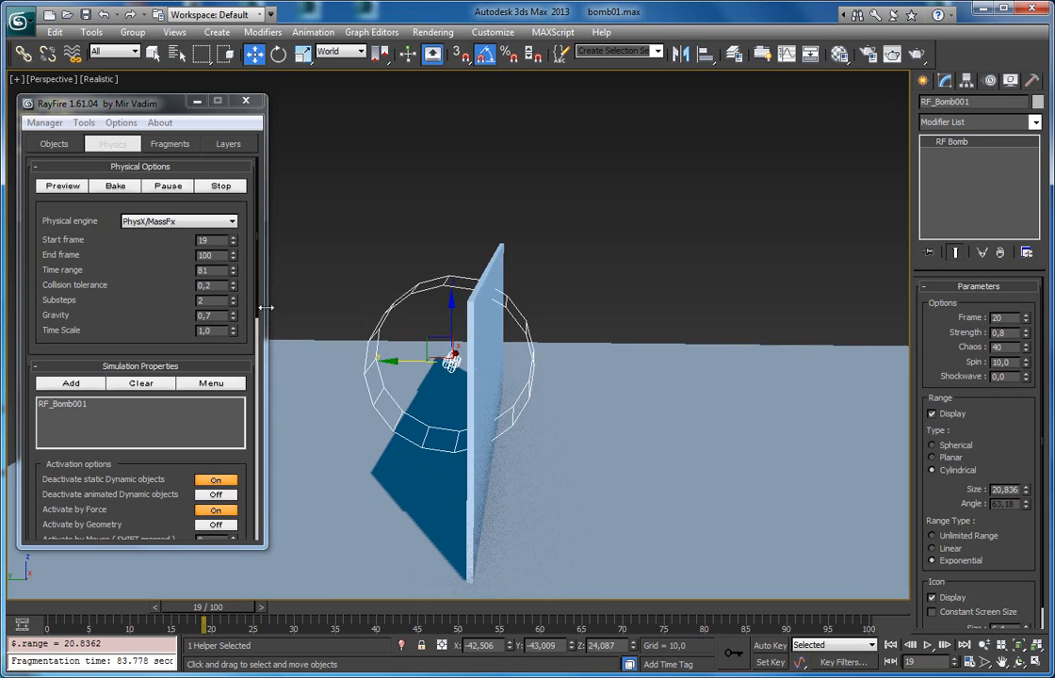
left_click(43, 187)
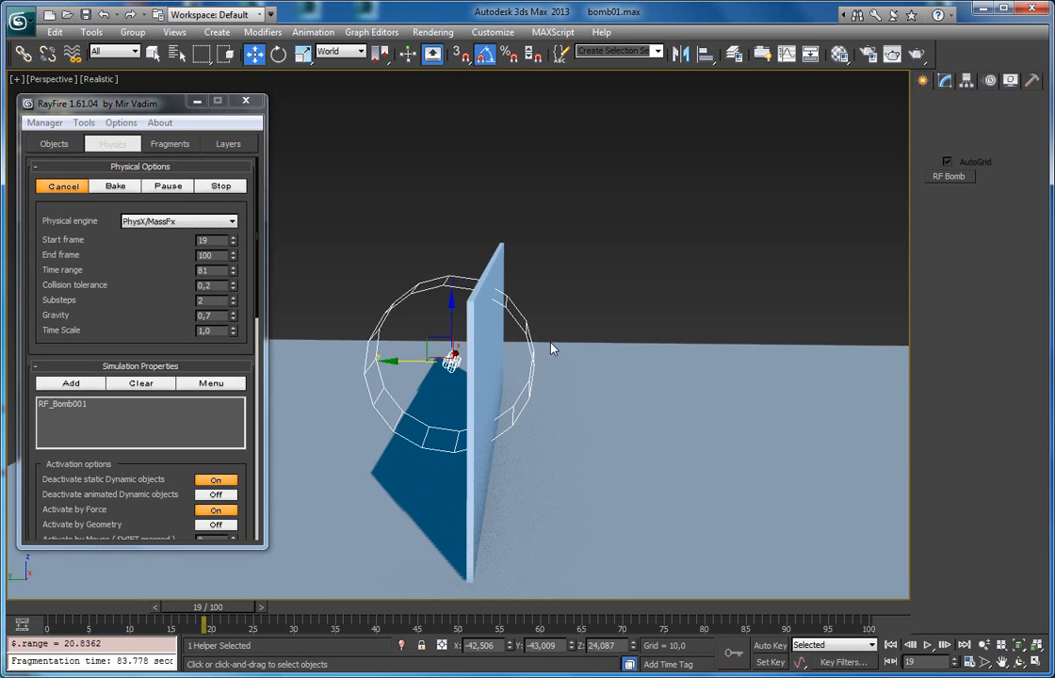
mouse_move(594, 388)
middle_mouse_down("alt")
mouse_move(624, 383)
mouse_move(524, 383)
mouse_move(597, 375)
middle_mouse_up("alt")
scroll(596, 375, "up", 5)
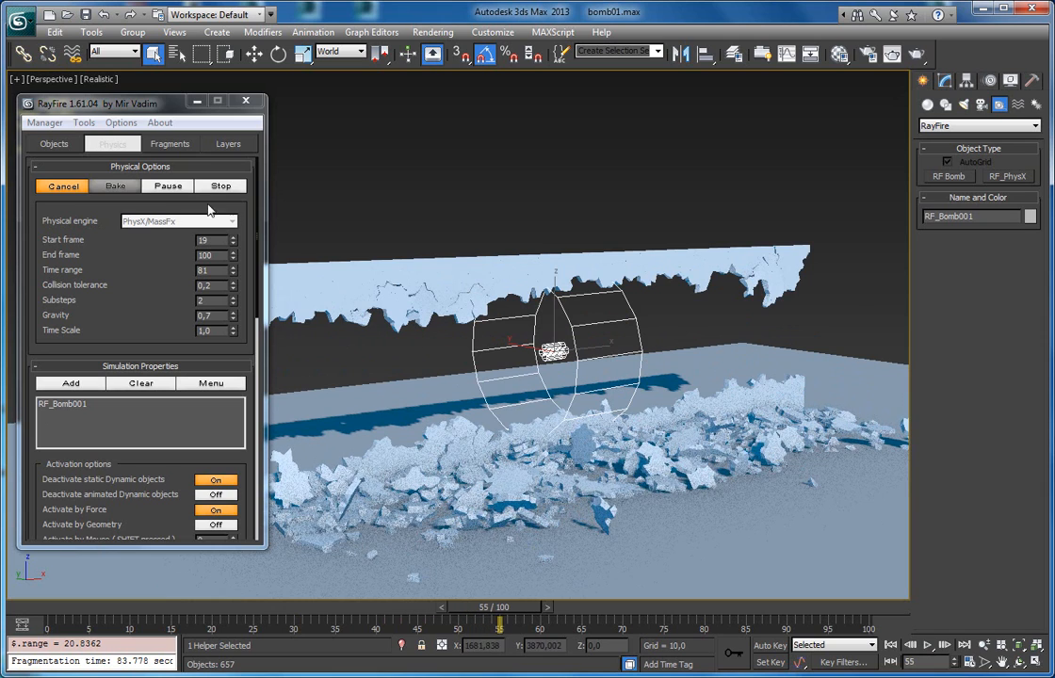
left_click(170, 188)
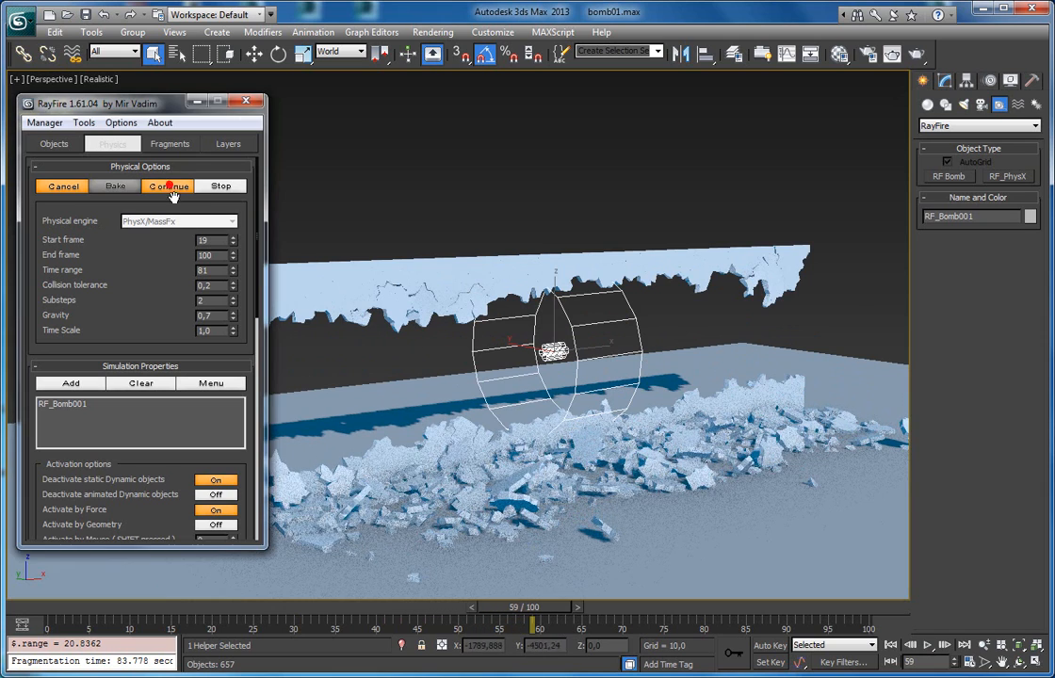
middle_click_drag(373, 335, 400, 309, "alt")
scroll(423, 301, "up", 2)
scroll(450, 250, "down", 2)
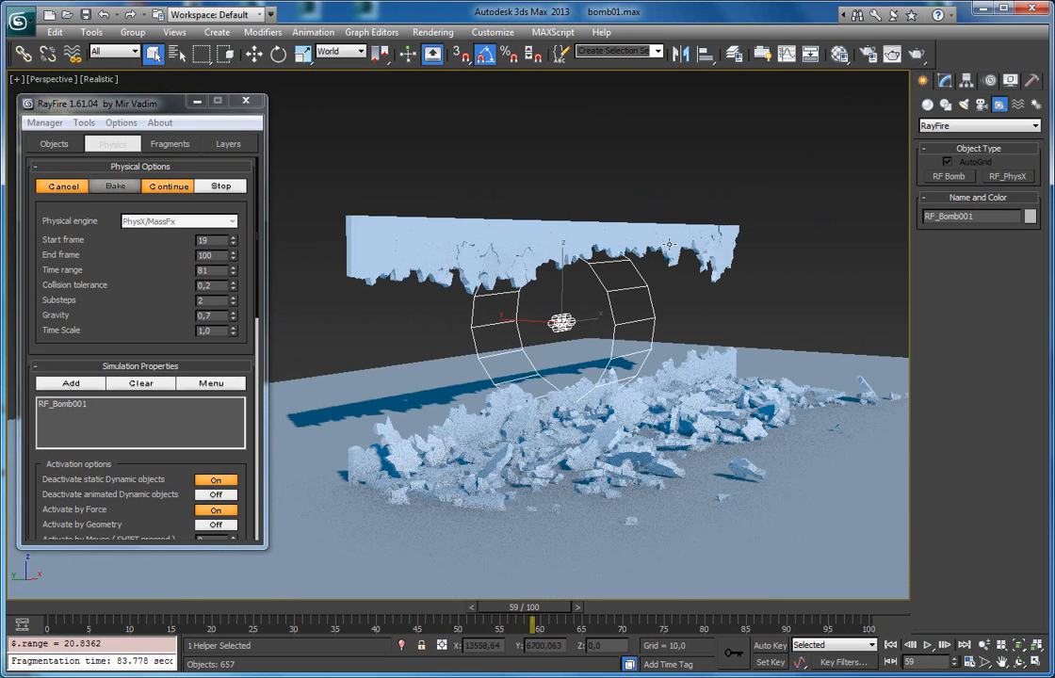
scroll(464, 422, "up", 5)
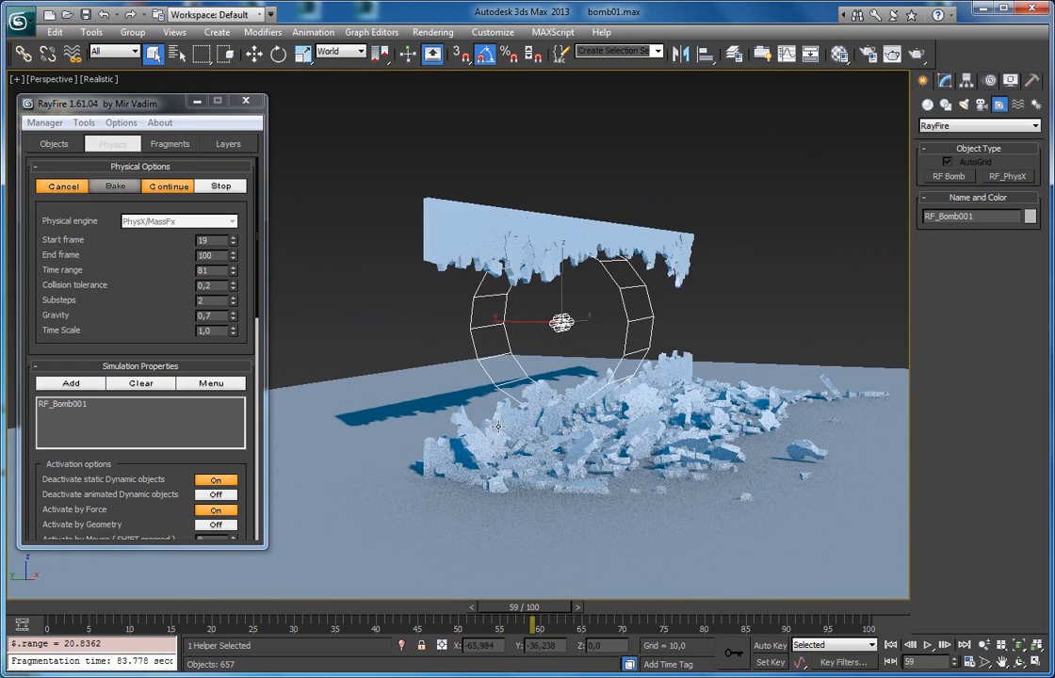
Scrub back to frame 20 to examine the first cracks along the wall, and cancel the preview
left_click_drag(534, 629, 231, 583)
middle_click_drag(396, 442, 655, 411, "alt")
middle_click_drag(737, 424, 686, 466, "alt")
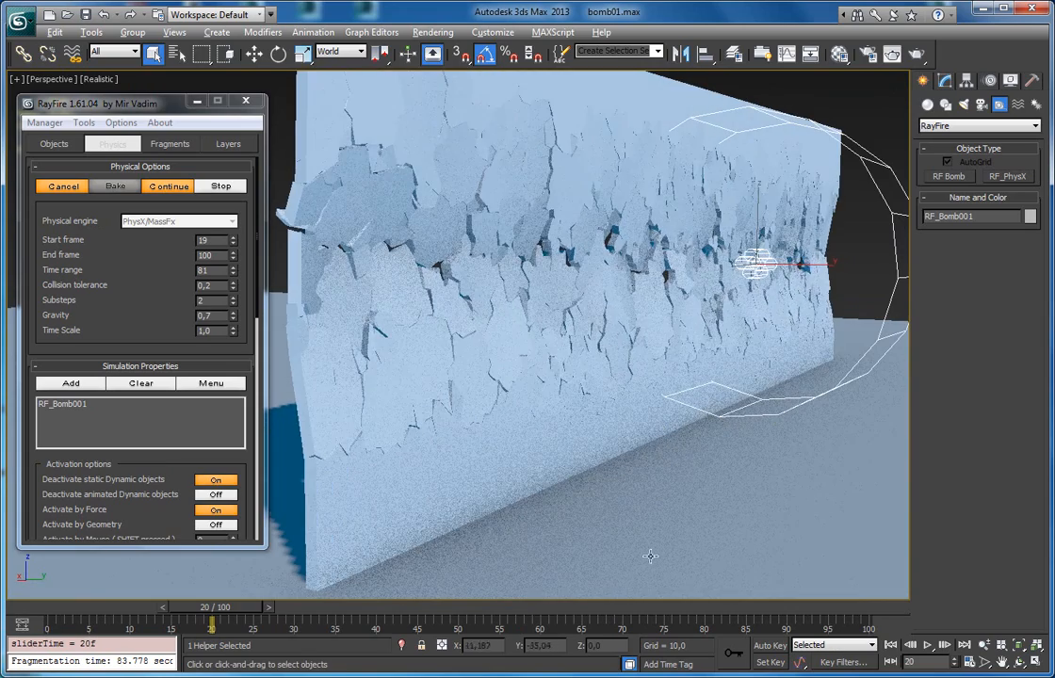
mouse_move(248, 611)
left_mouse_down()
mouse_move(226, 611)
mouse_move(317, 613)
mouse_move(244, 613)
mouse_move(254, 614)
left_mouse_up()
left_click(69, 195)
Raise the bomb's strength to 1.84, and preview the explosion while viewing the debris from several sides
left_click(942, 80)
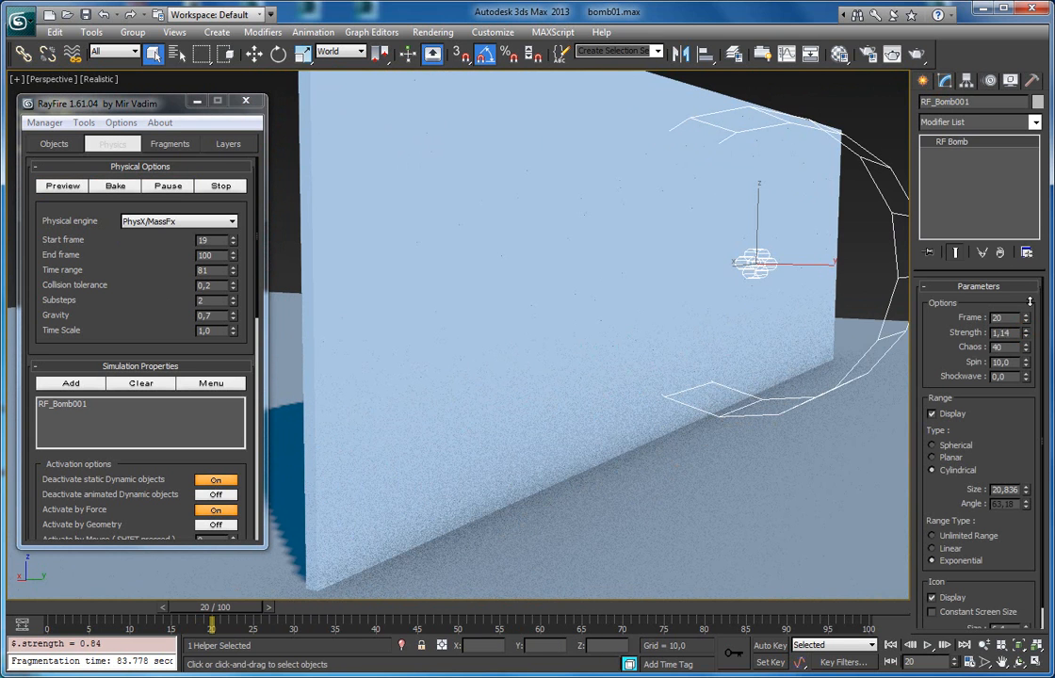
left_click(64, 188)
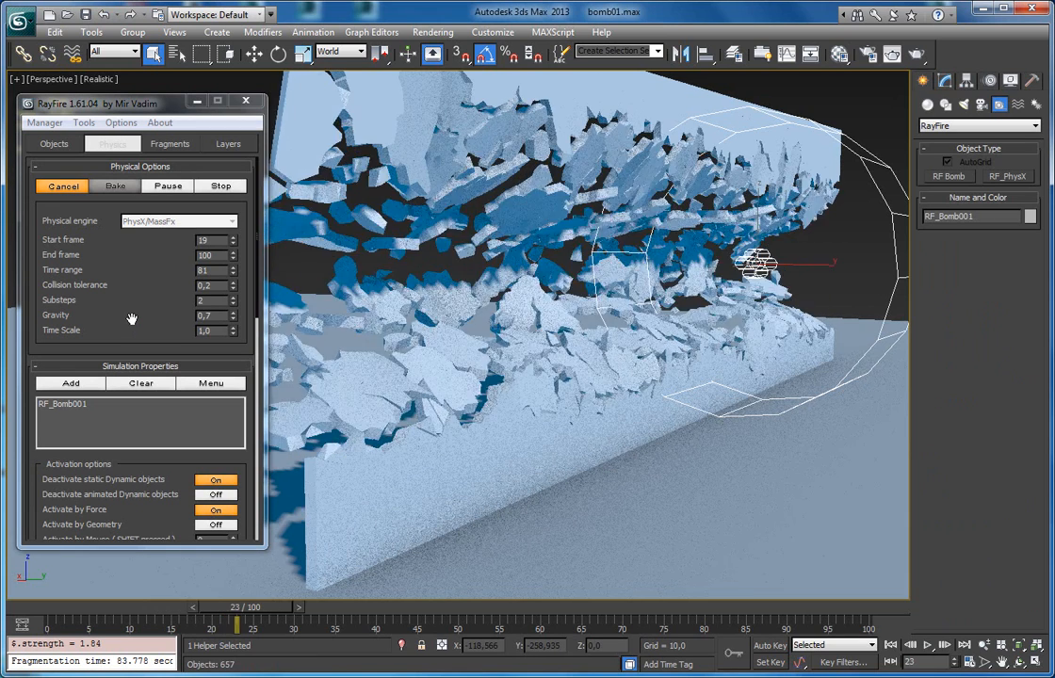
middle_click_drag(593, 494, 695, 492)
scroll(695, 491, "down", 5)
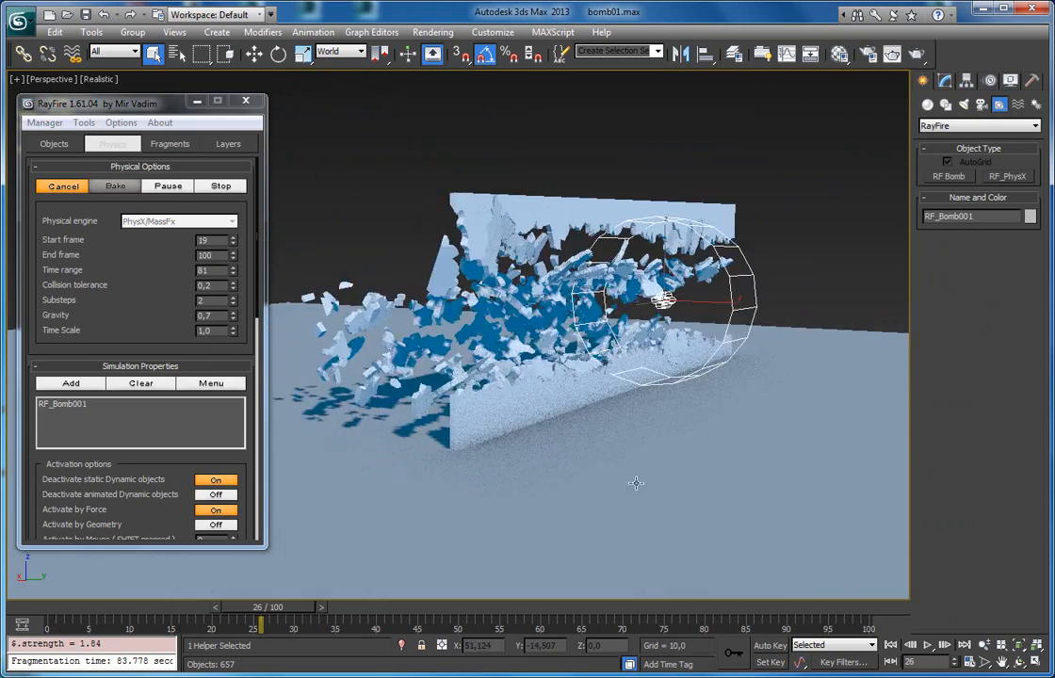
middle_click_drag(627, 483, 660, 484, "alt")
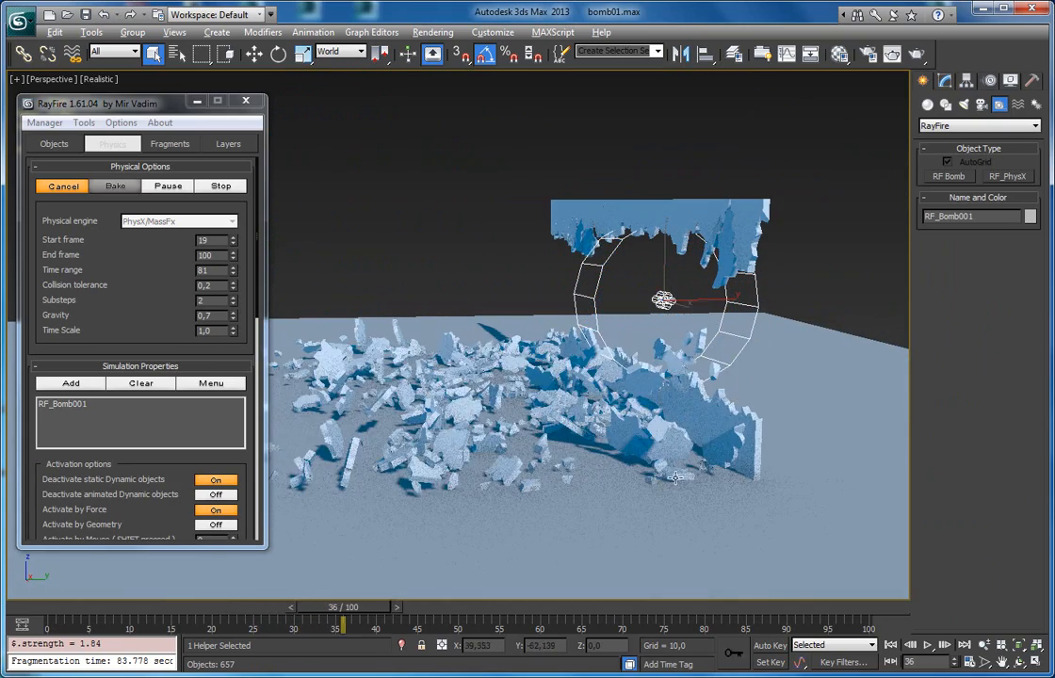
middle_click_drag(683, 478, 626, 478, "alt")
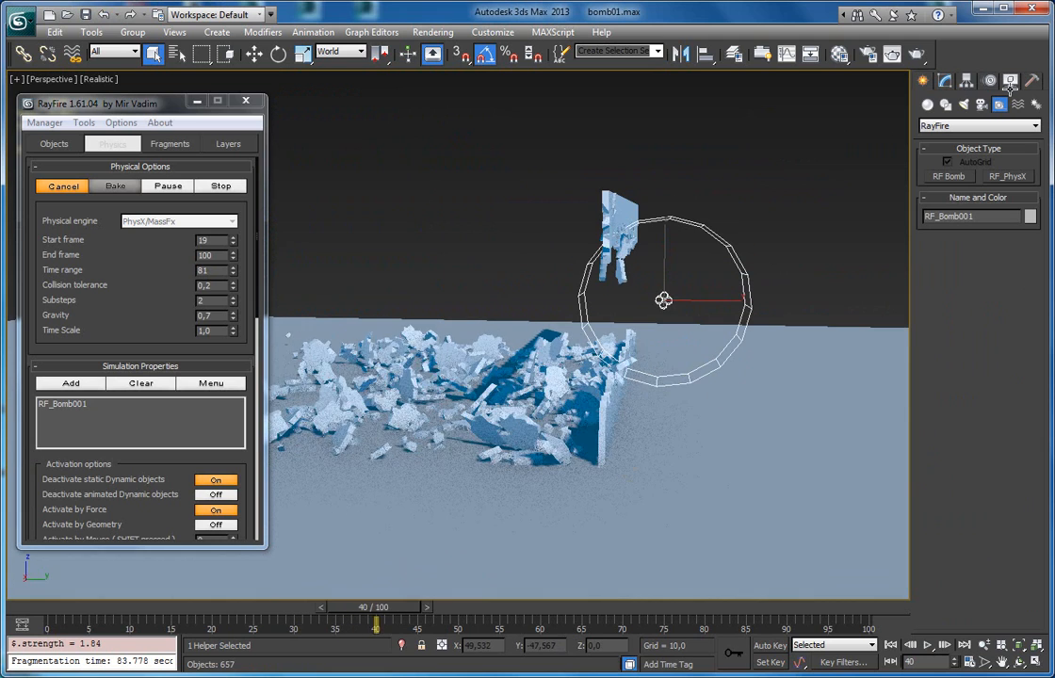
Switch the bomb's range type to Linear, preview the explosion, and pause it at frame 61
left_click(944, 80)
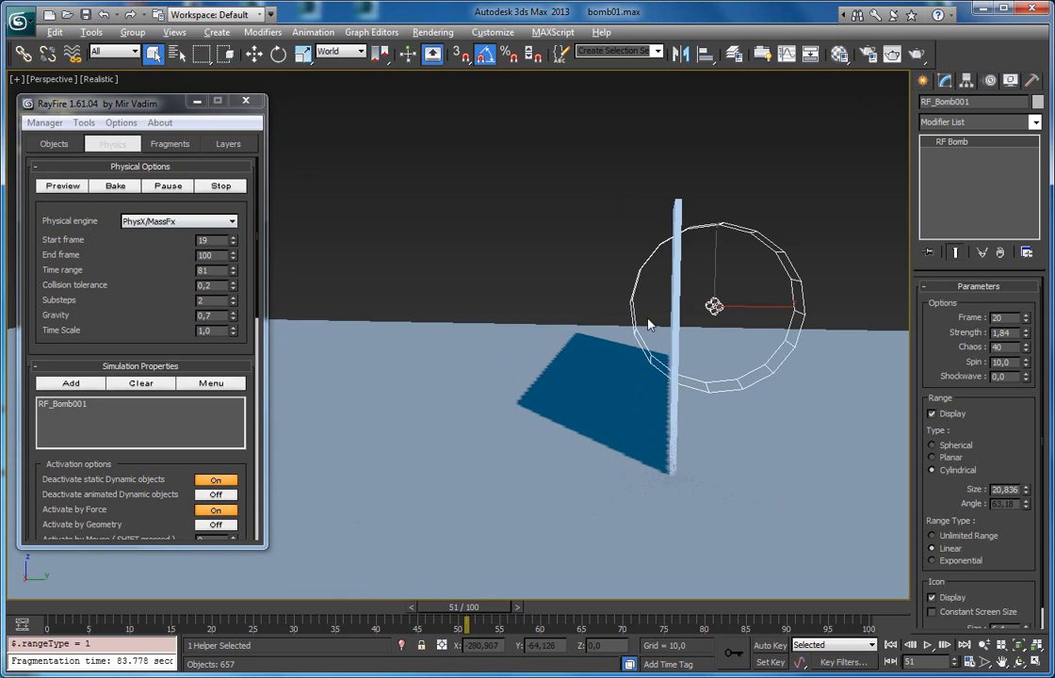
middle_click_drag(648, 325, 656, 302, "alt")
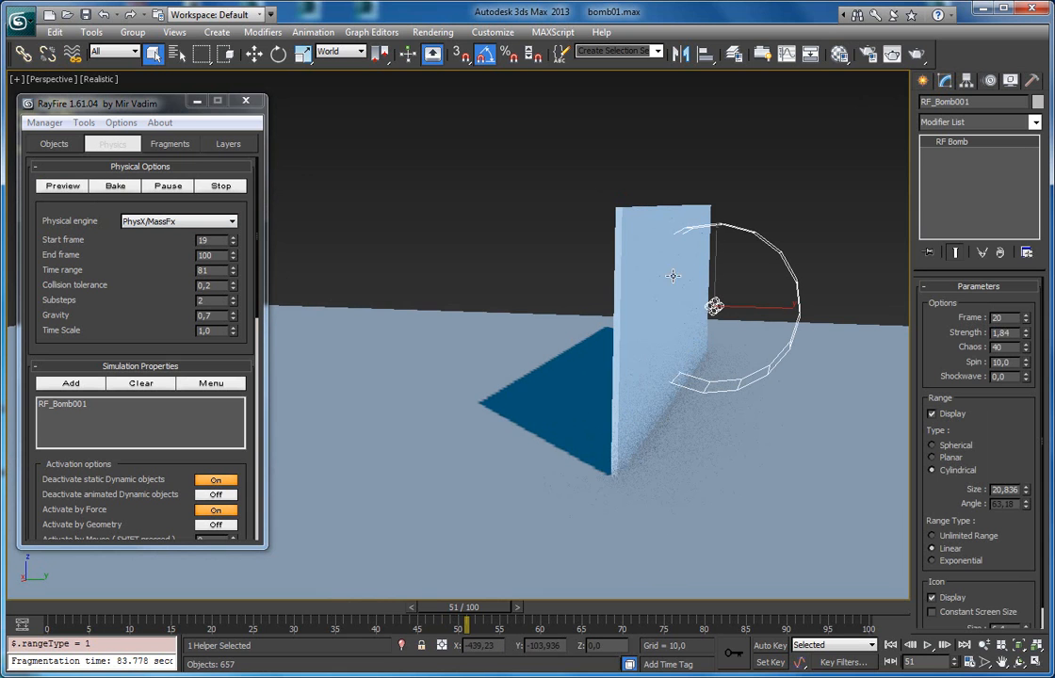
left_click(63, 187)
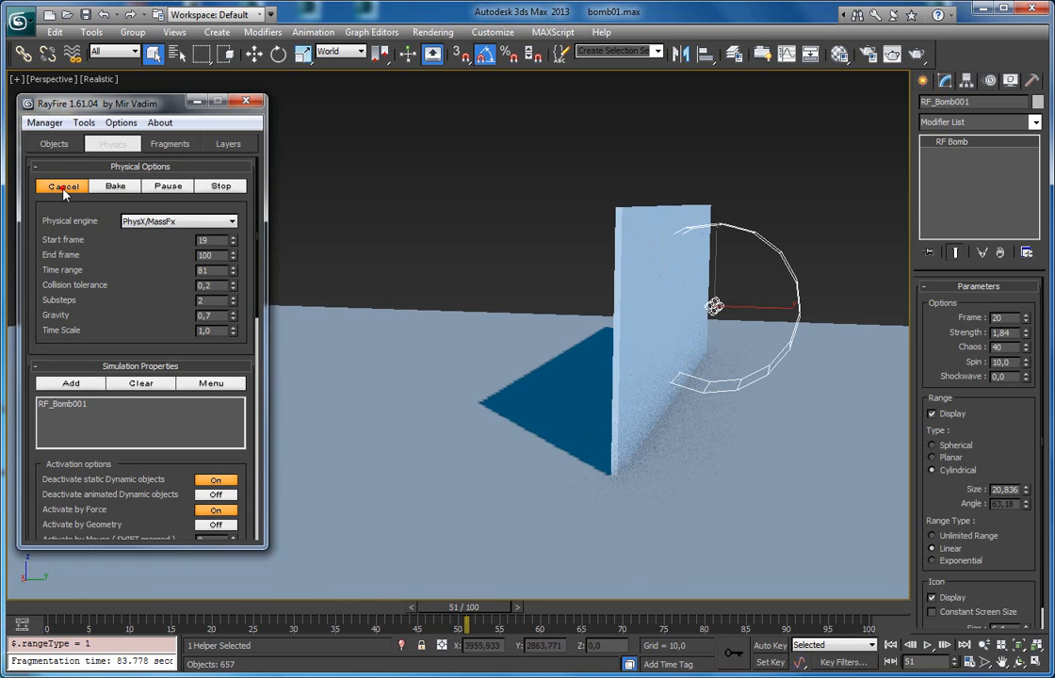
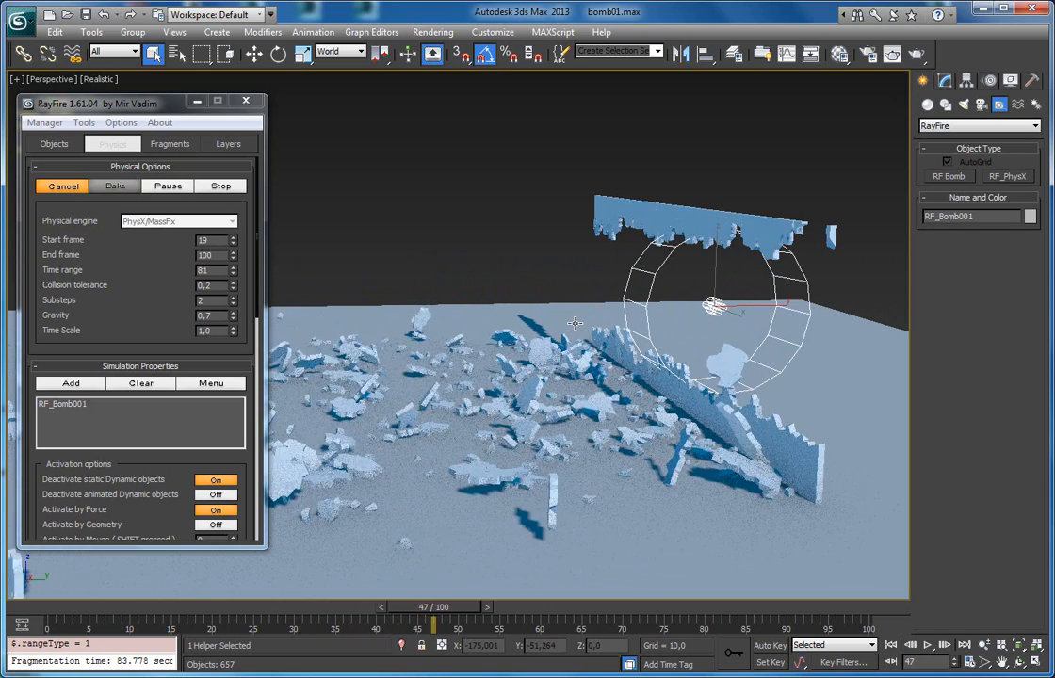
left_click(169, 186)
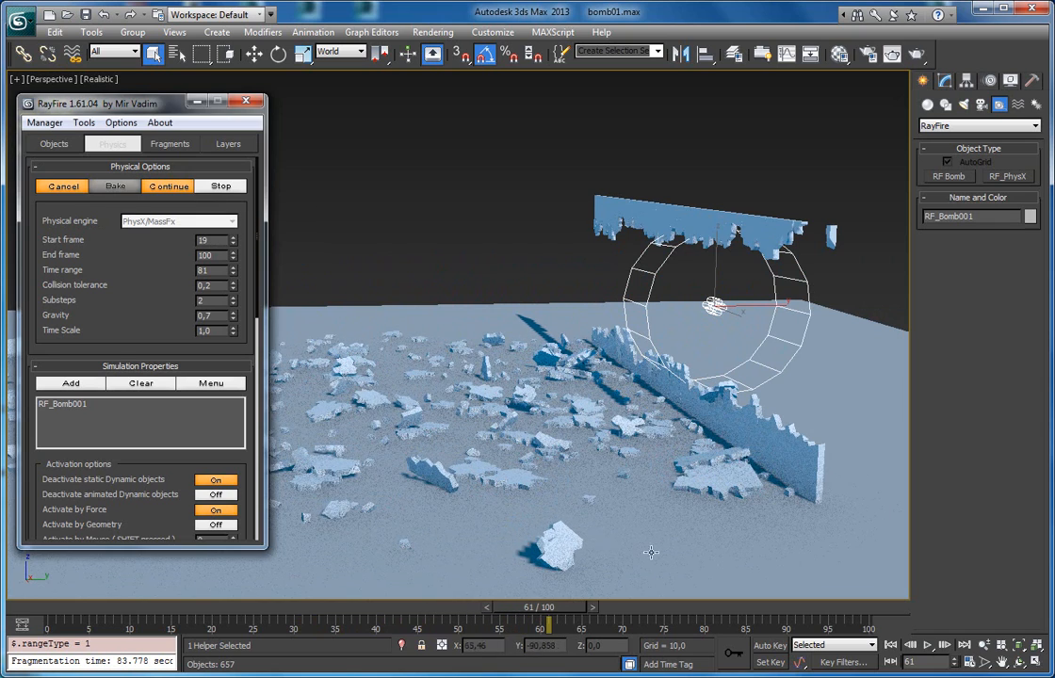
Scrub the paused linear-range simulation back to frame 17 while viewing the wall from several sides, and cancel the preview
left_click_drag(561, 613, 516, 597)
middle_click_drag(551, 443, 598, 422, "alt")
middle_click_drag(598, 422, 537, 463, "alt")
left_click_drag(468, 614, 165, 606)
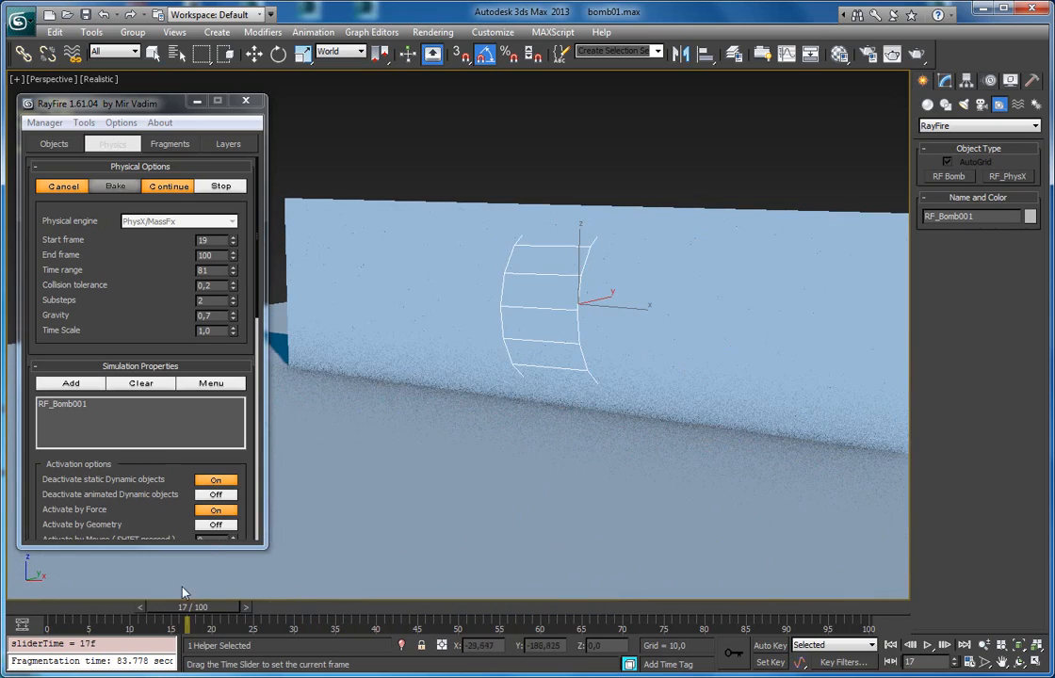
left_click(79, 187)
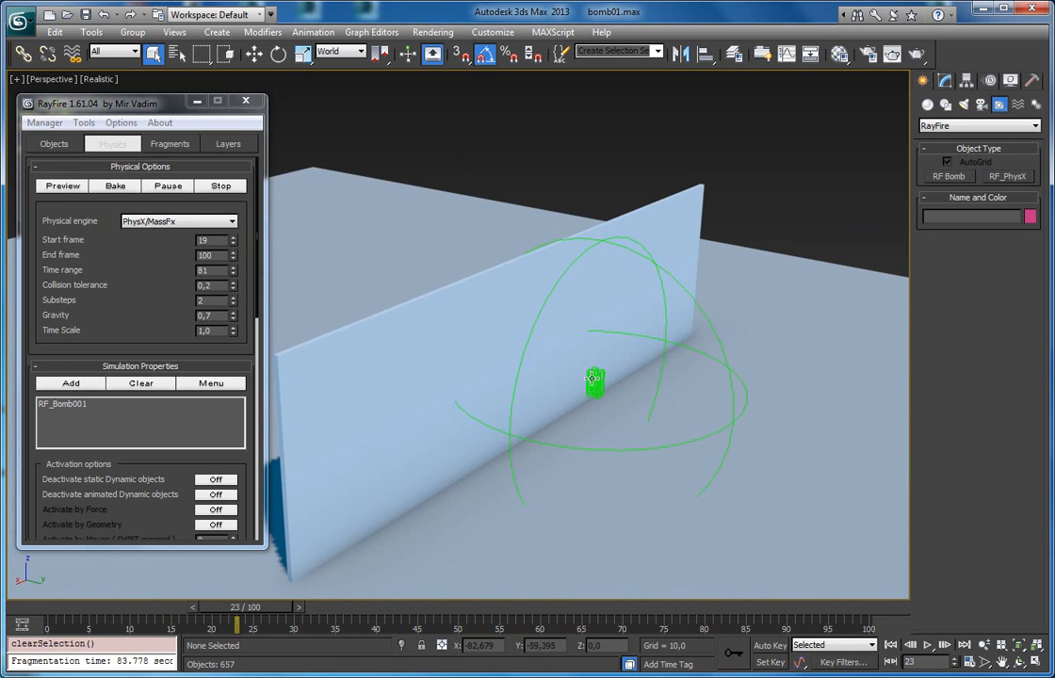
Select the spherical bomb and send the wall fragments from the Dynamic / Impact Objects list to the Sleeping Objects list
left_click(593, 378)
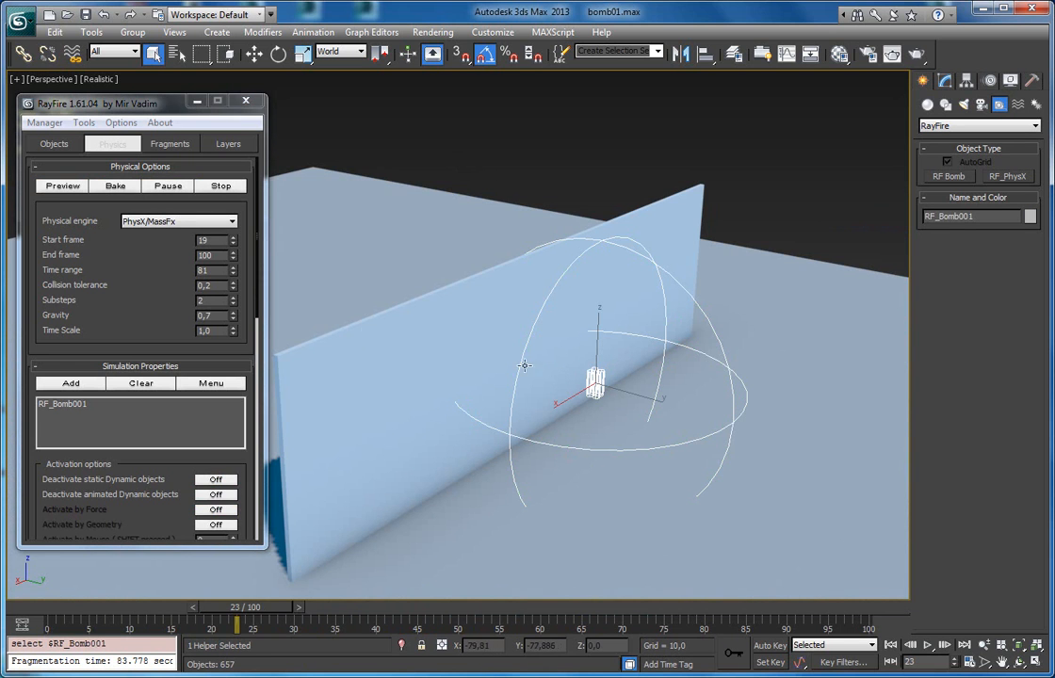
left_click(54, 144)
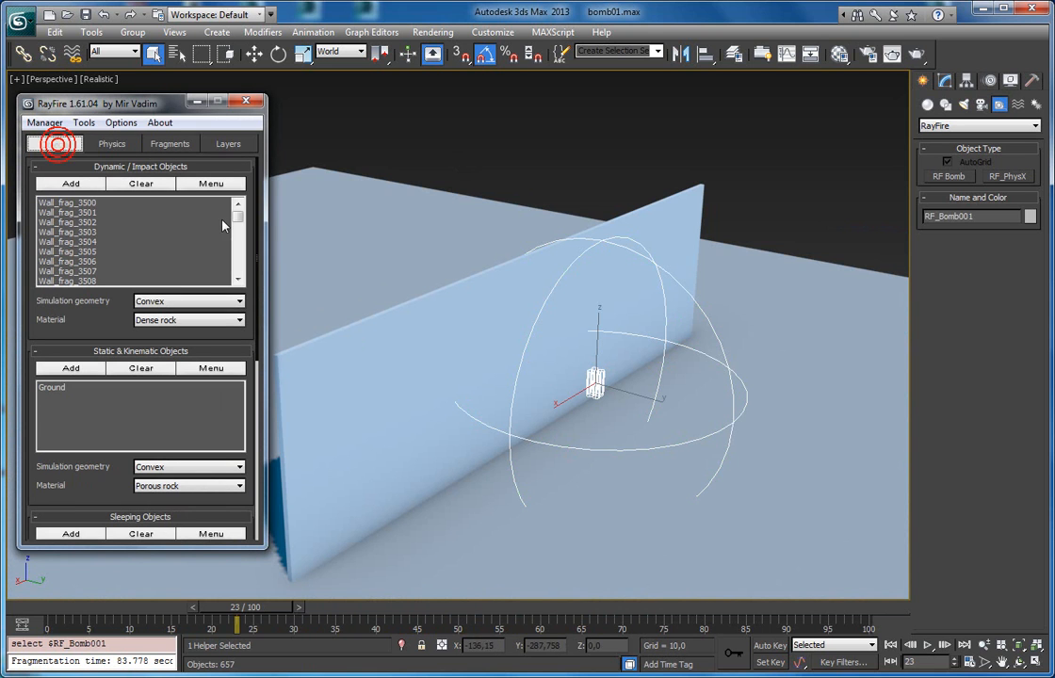
left_click(189, 185)
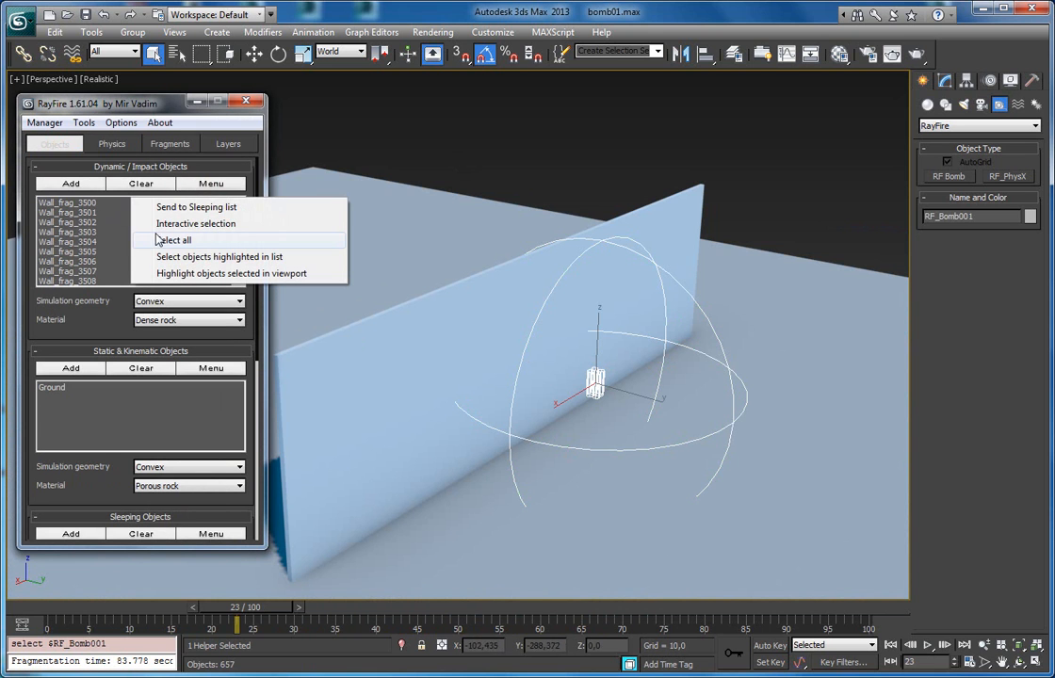
left_click(169, 207)
scroll(99, 299, "down", 5)
left_click_drag(79, 416, 92, 388)
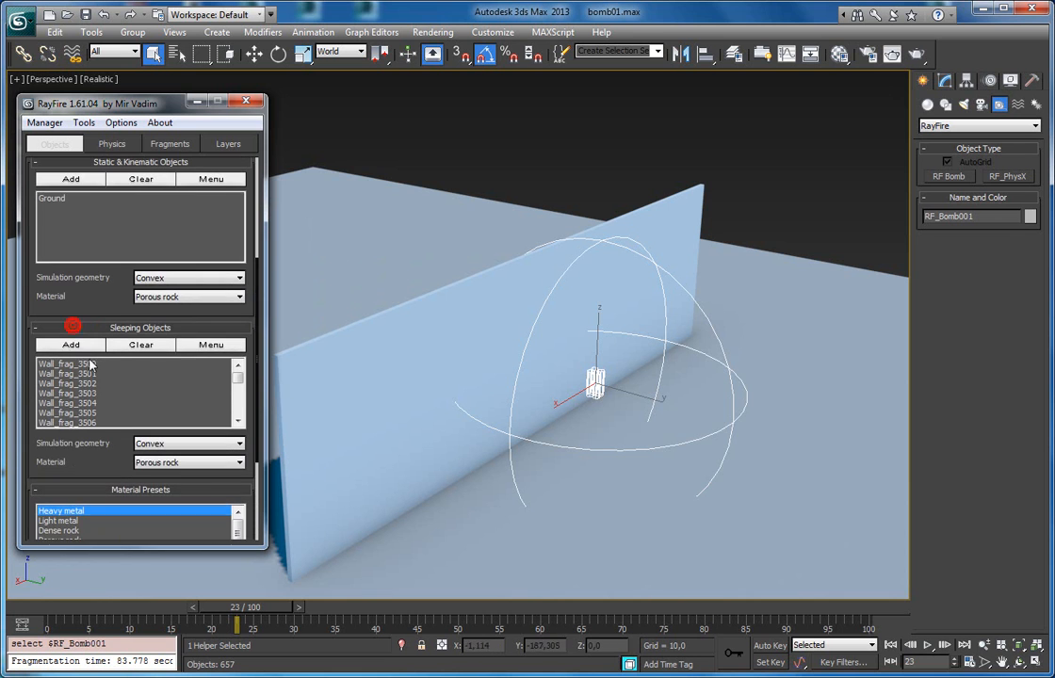
left_click_drag(83, 295, 89, 333)
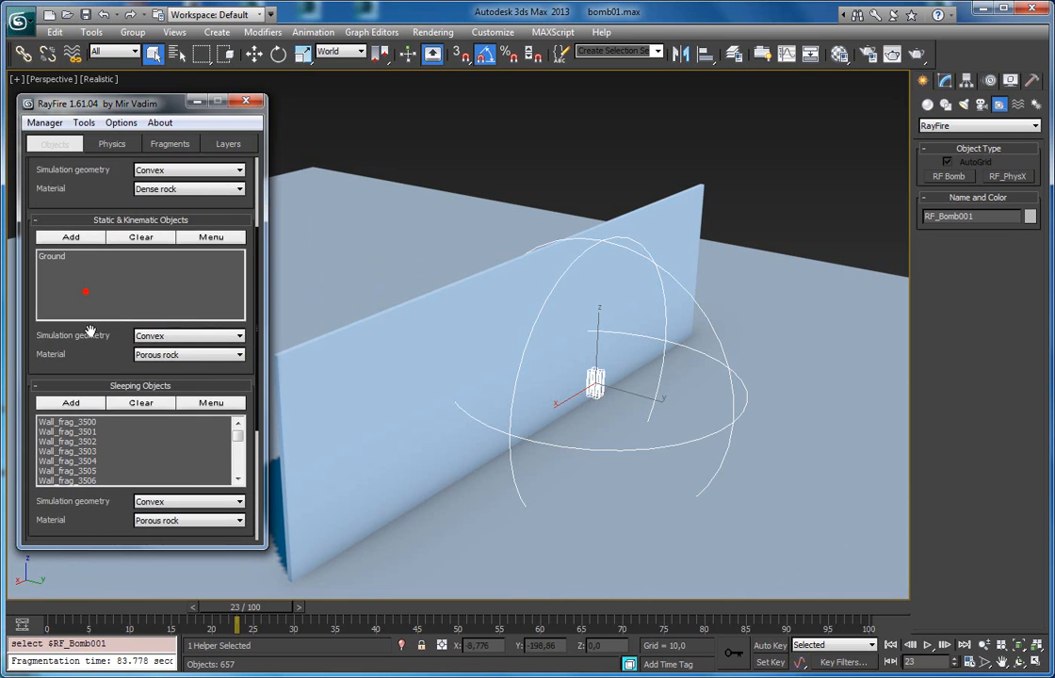
Preview the bomb's blast on the sleeping wall fragments, view the breach from several sides, and cancel the preview
left_click(112, 144)
scroll(94, 188, "down", 5)
left_click_drag(137, 351, 133, 382)
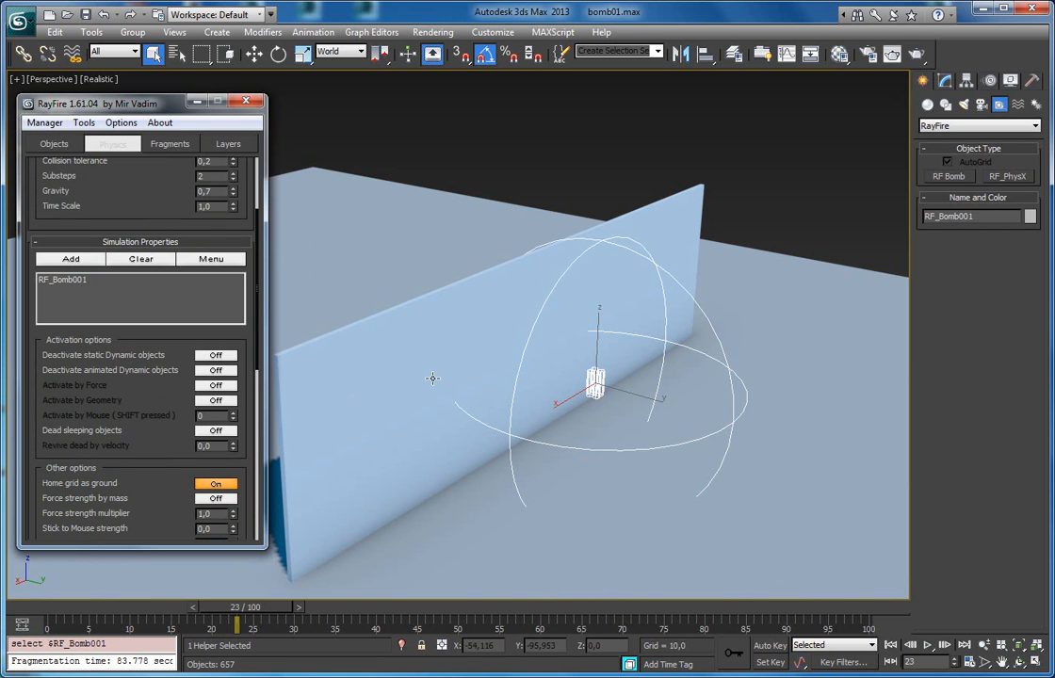
mouse_move(454, 388)
middle_mouse_down("alt")
mouse_move(438, 398)
mouse_move(431, 369)
mouse_move(450, 378)
middle_mouse_up("alt")
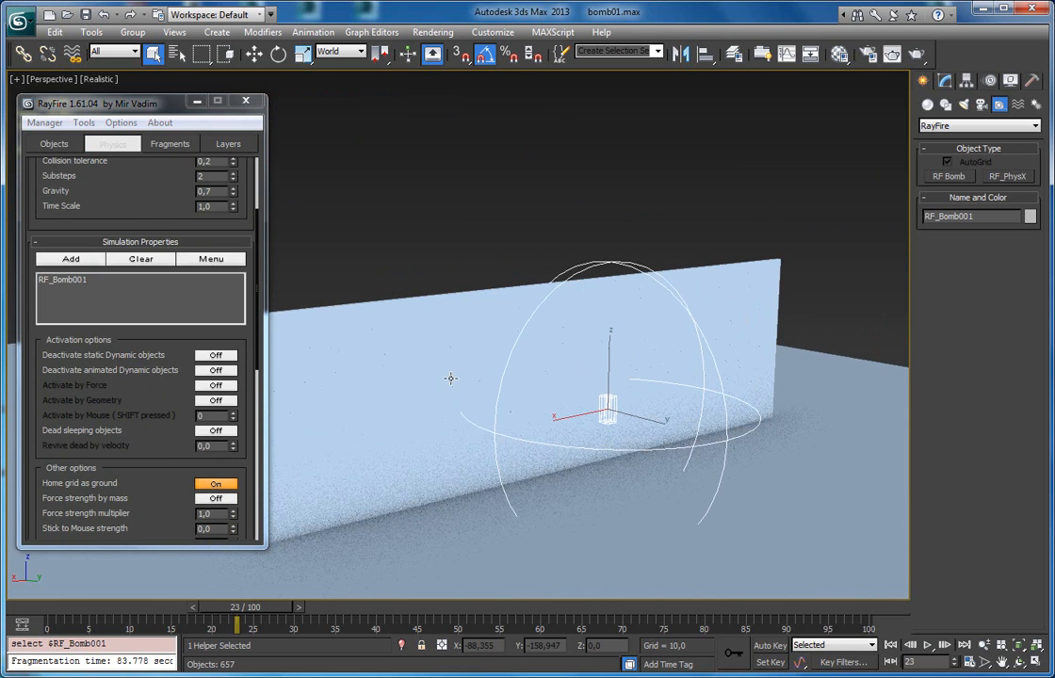
scroll(174, 315, "up", 5)
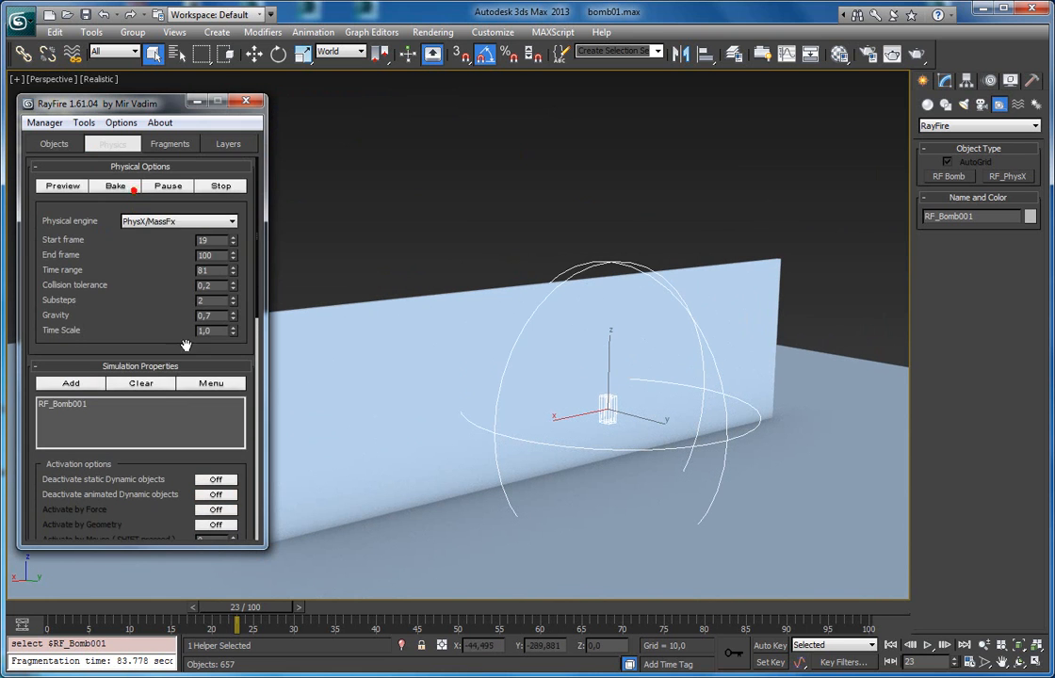
left_click(71, 186)
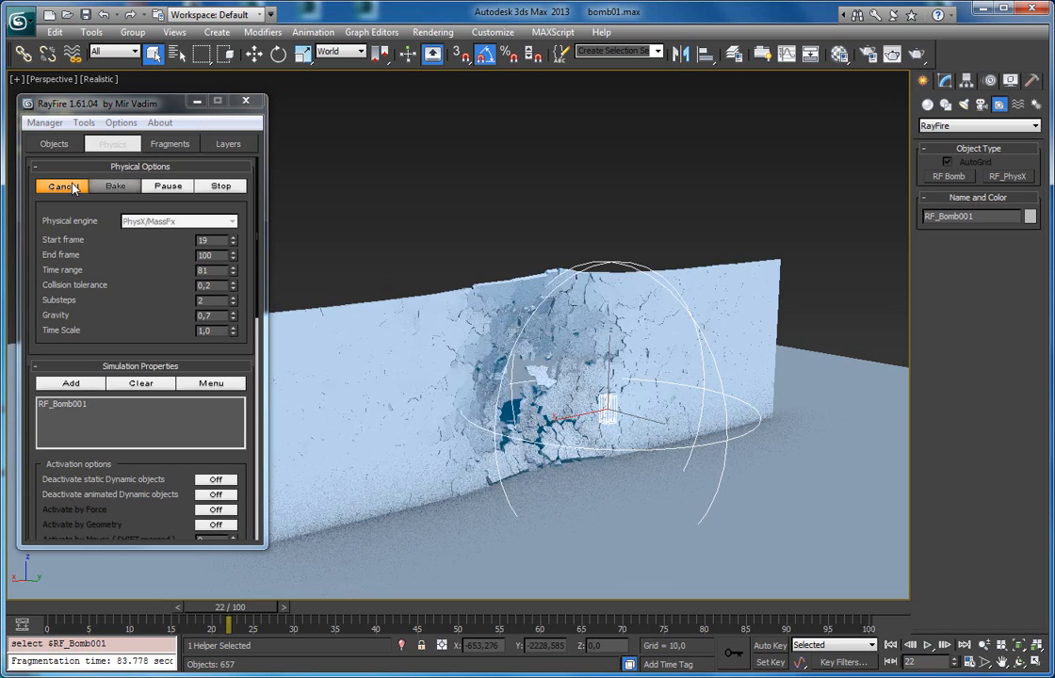
middle_click_drag(554, 332, 489, 340, "alt")
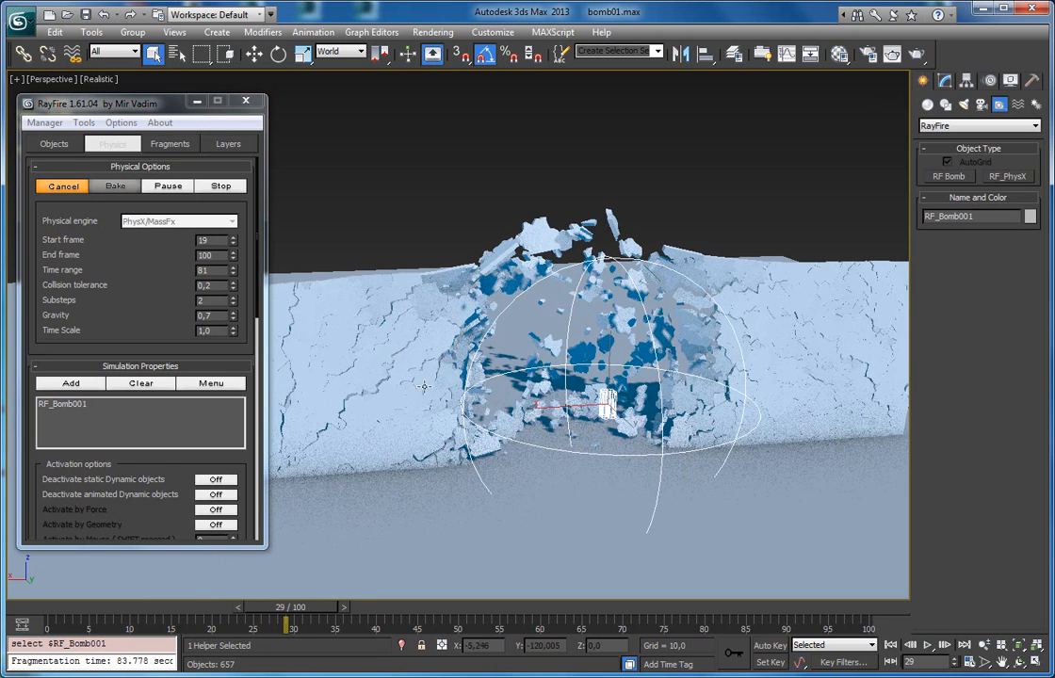
middle_click_drag(446, 376, 563, 392, "alt")
middle_click_drag(410, 369, 593, 387, "alt")
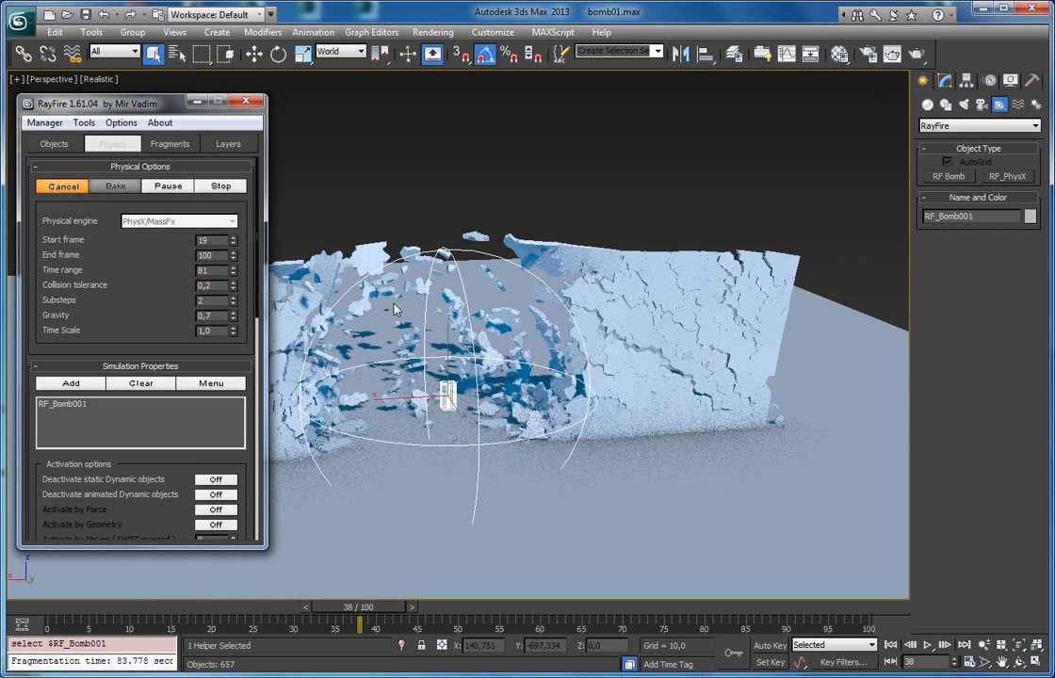
middle_click_drag(365, 322, 551, 337)
scroll(544, 334, "down", 3)
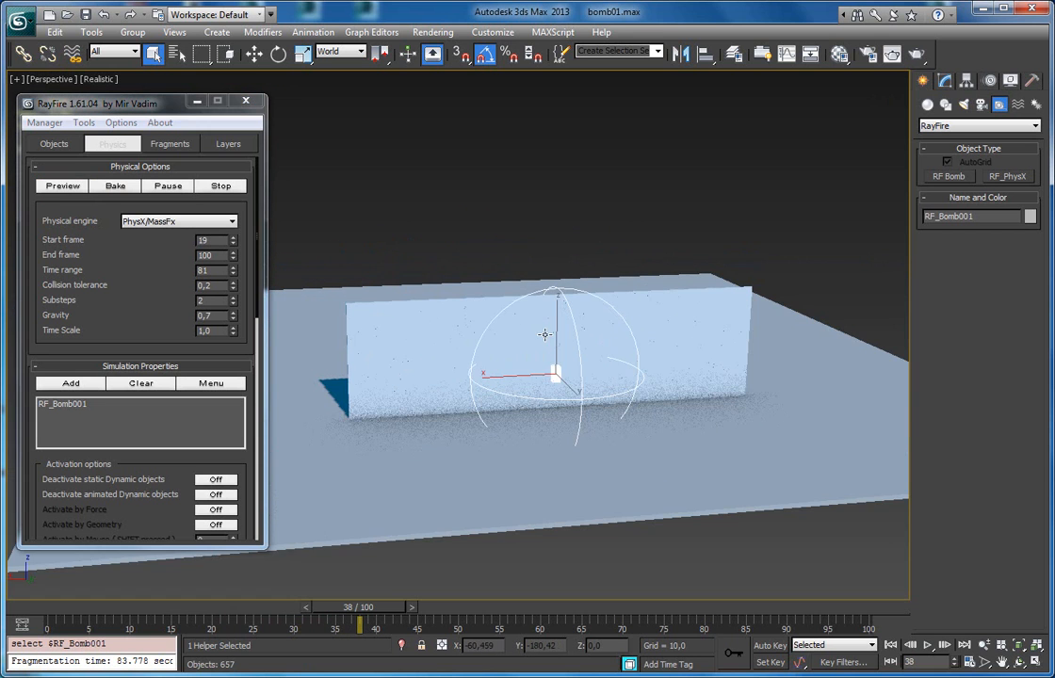
Set the simulation's start frame to 0, preview the blast on the sleeping wall, and cancel it
left_click(232, 244)
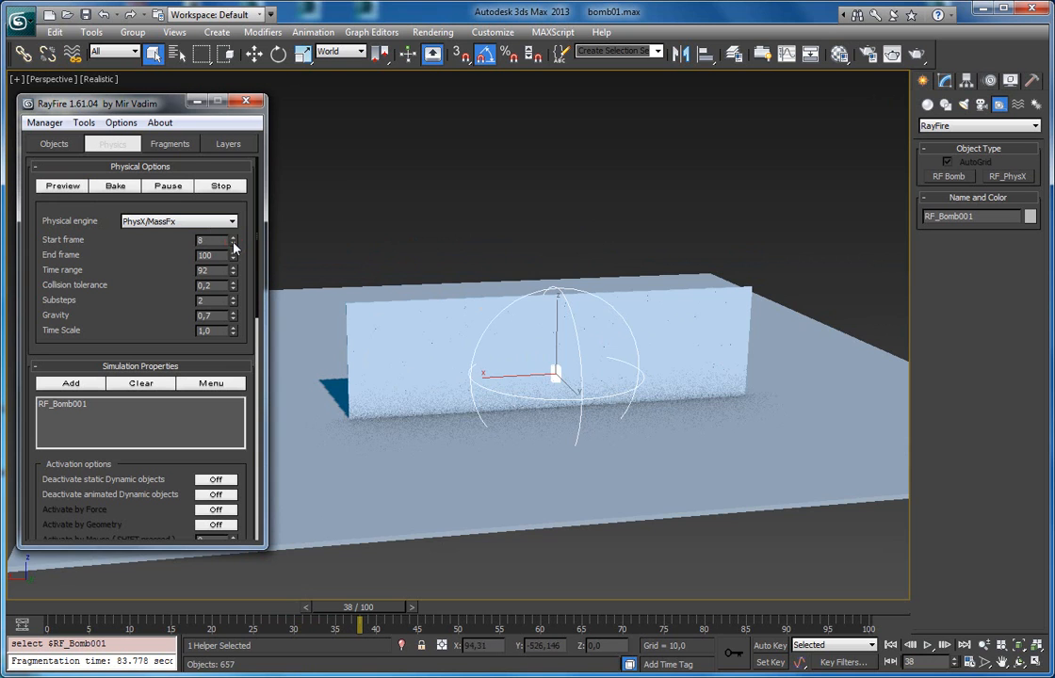
left_click(233, 240)
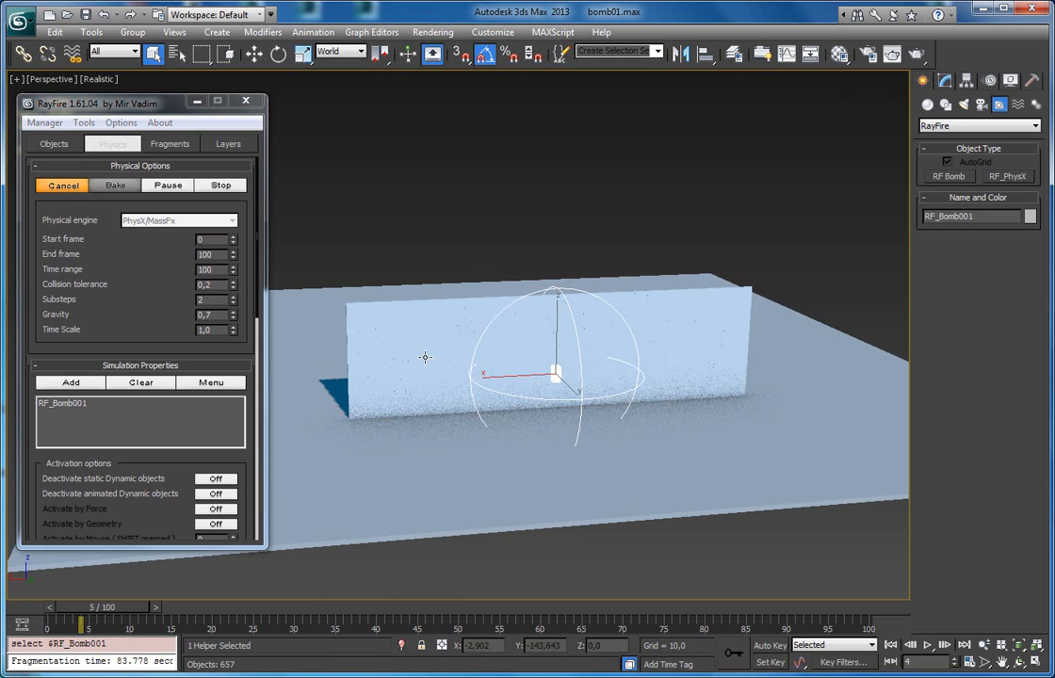
scroll(428, 356, "up", 2)
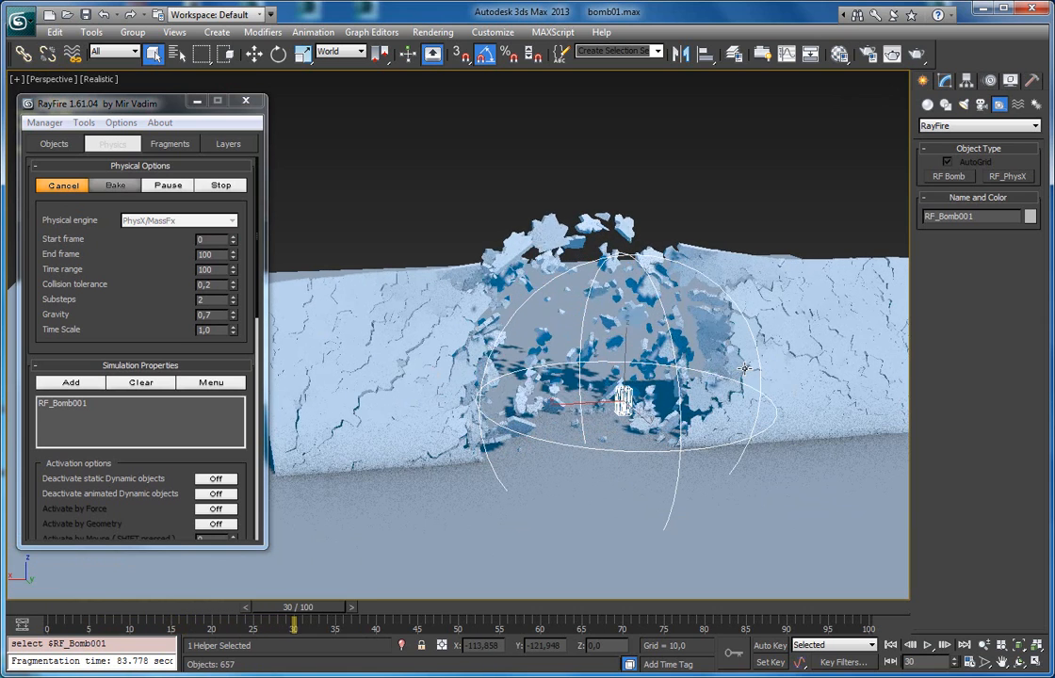
left_click(69, 183)
Turn on Dead sleeping objects in the simulation's activation options and view the whole wall at an angle
scroll(123, 367, "down", 3)
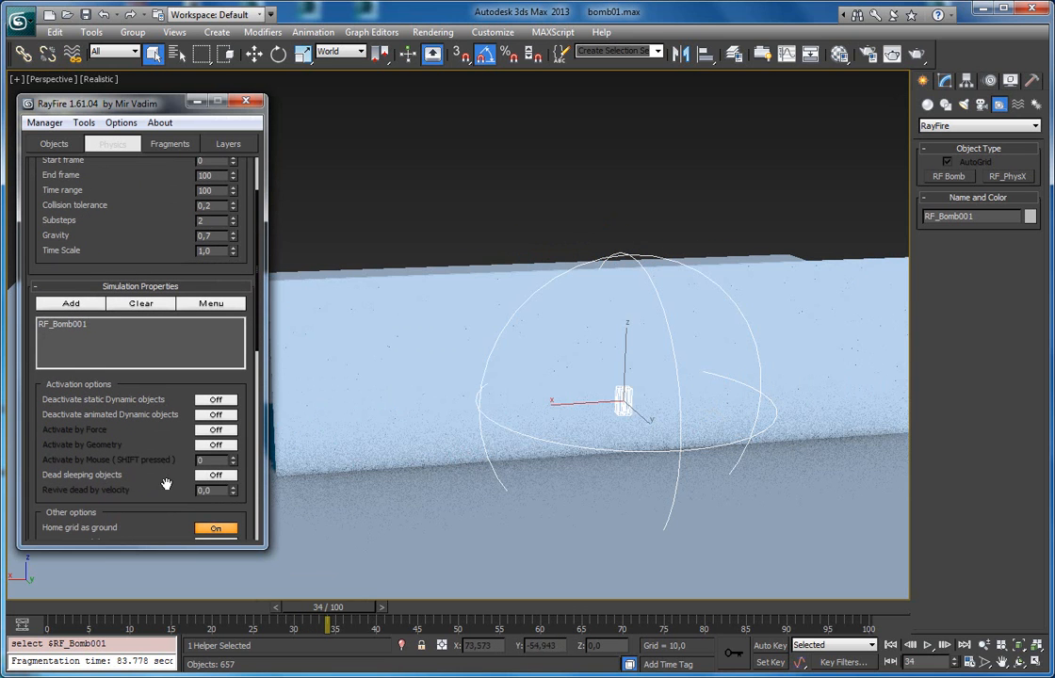
left_click(214, 476)
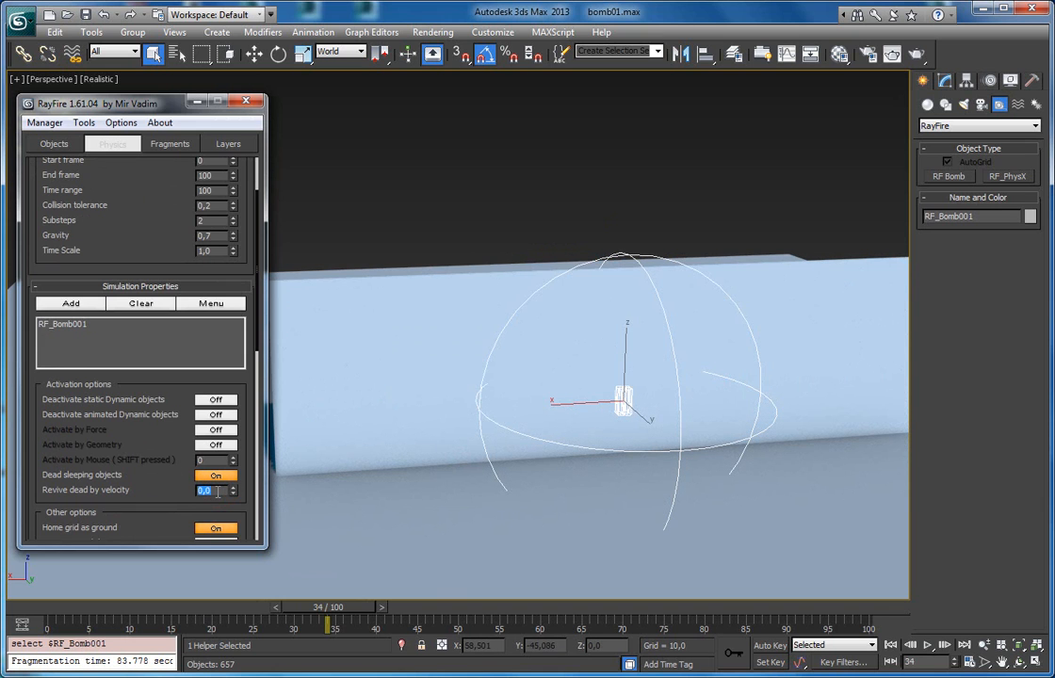
scroll(122, 421, "up", 2)
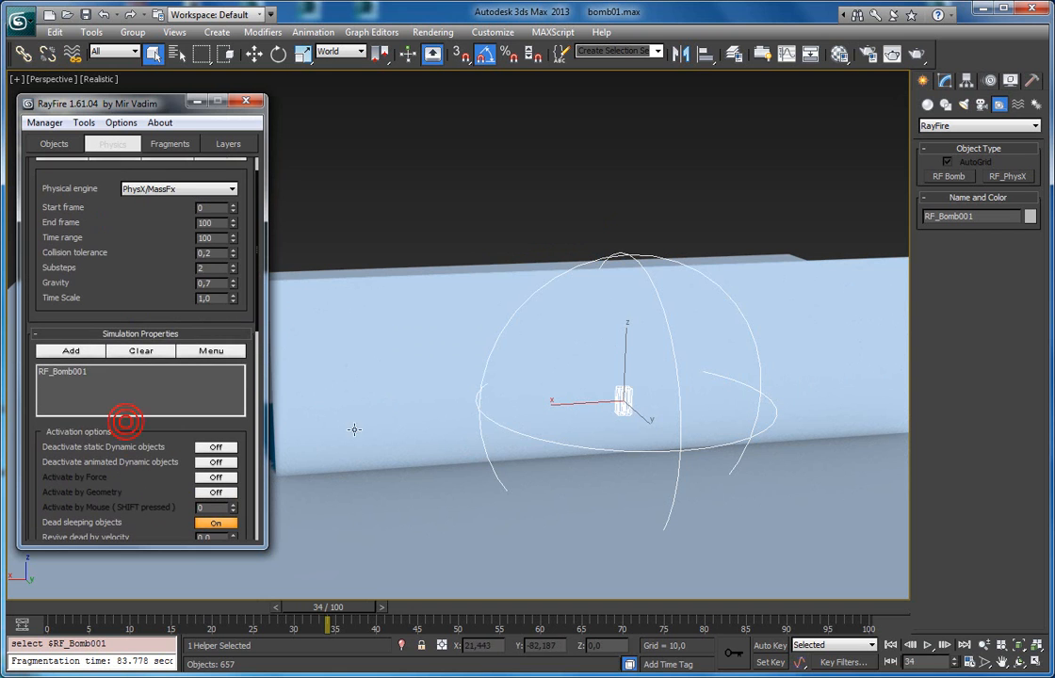
scroll(136, 299, "up", 2)
middle_click_drag(418, 378, 525, 356, "alt")
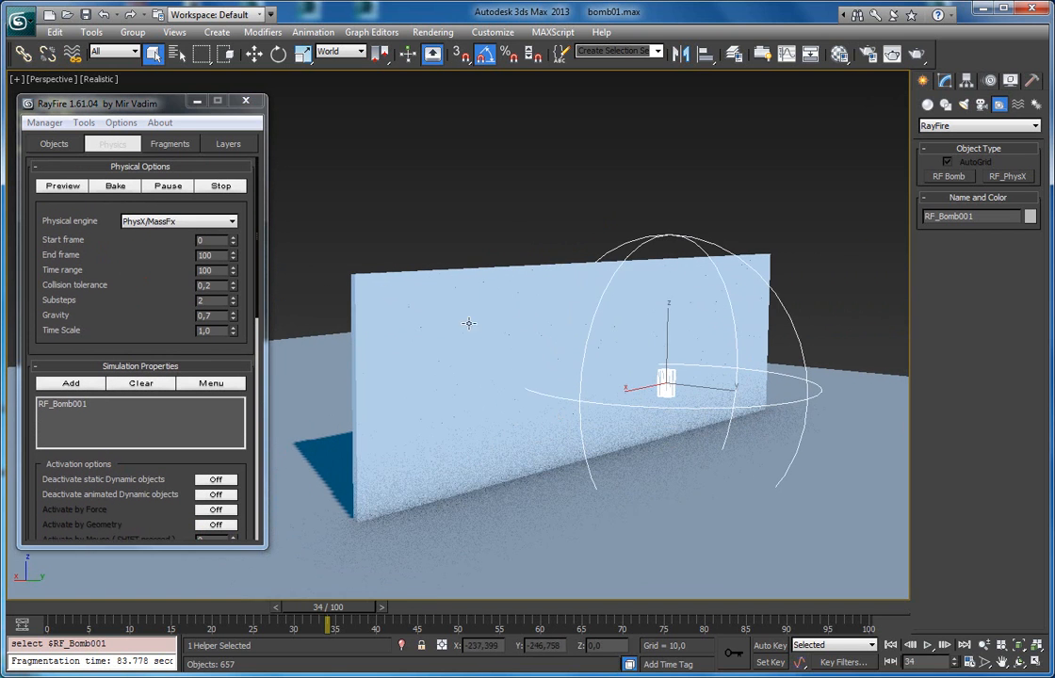
Preview the blast on the dead sleeping fragments, pausing at frame 30 and scrubbing back to frame 16 before cancelling
left_click(87, 187)
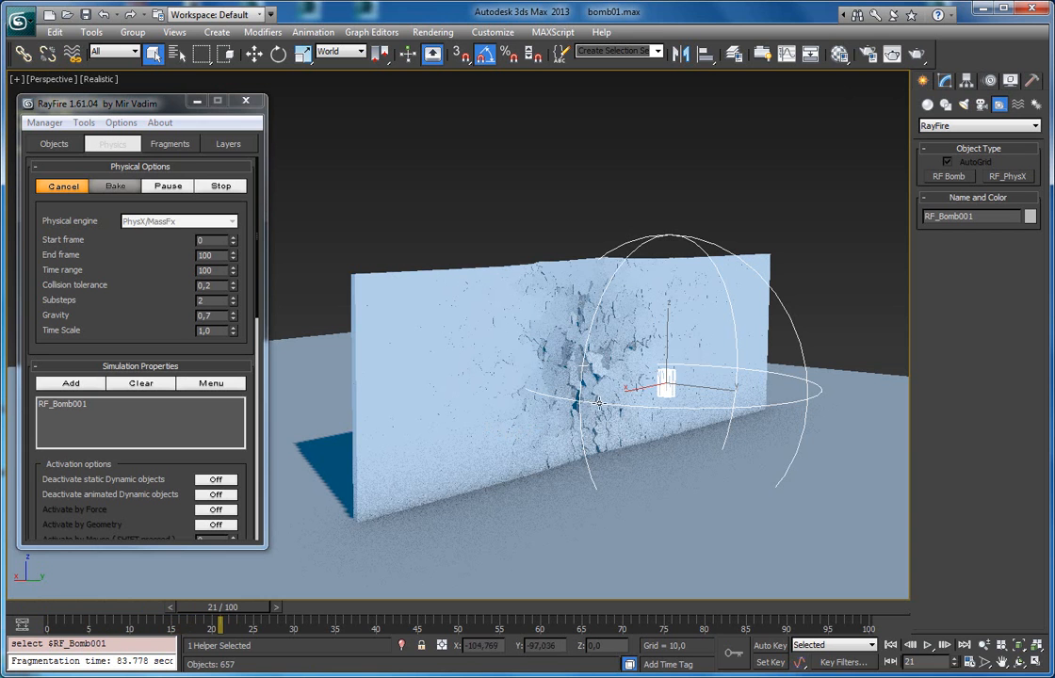
middle_click_drag(577, 442, 548, 440, "alt")
scroll(537, 437, "up", 4)
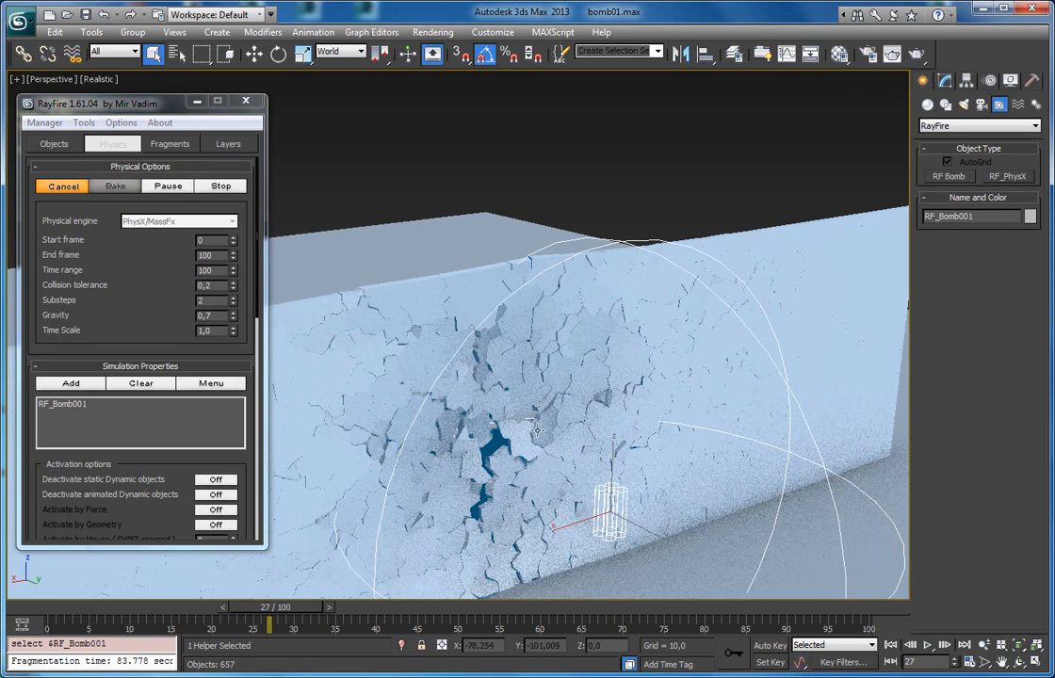
left_click(168, 186)
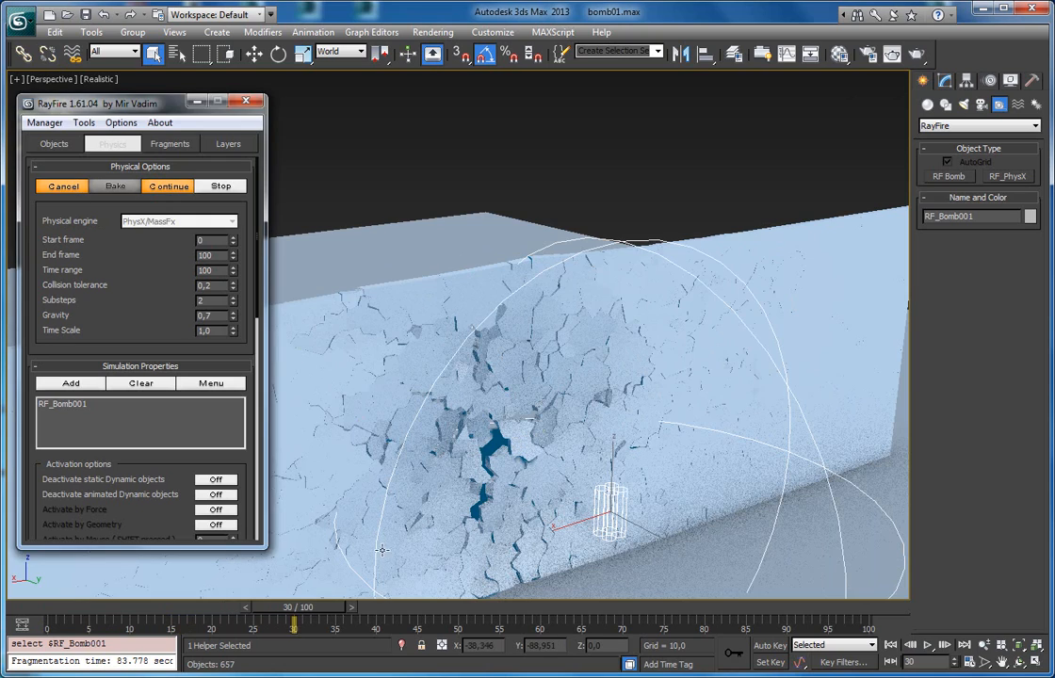
middle_click_drag(447, 501, 522, 415, "alt")
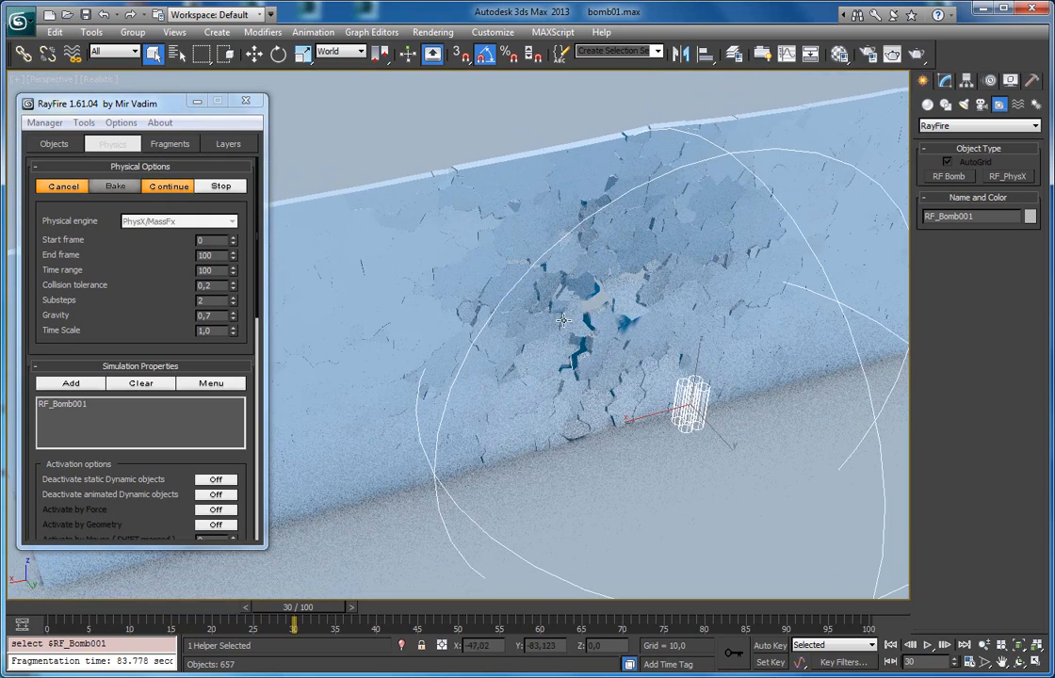
left_click_drag(330, 610, 227, 611)
left_click(70, 191)
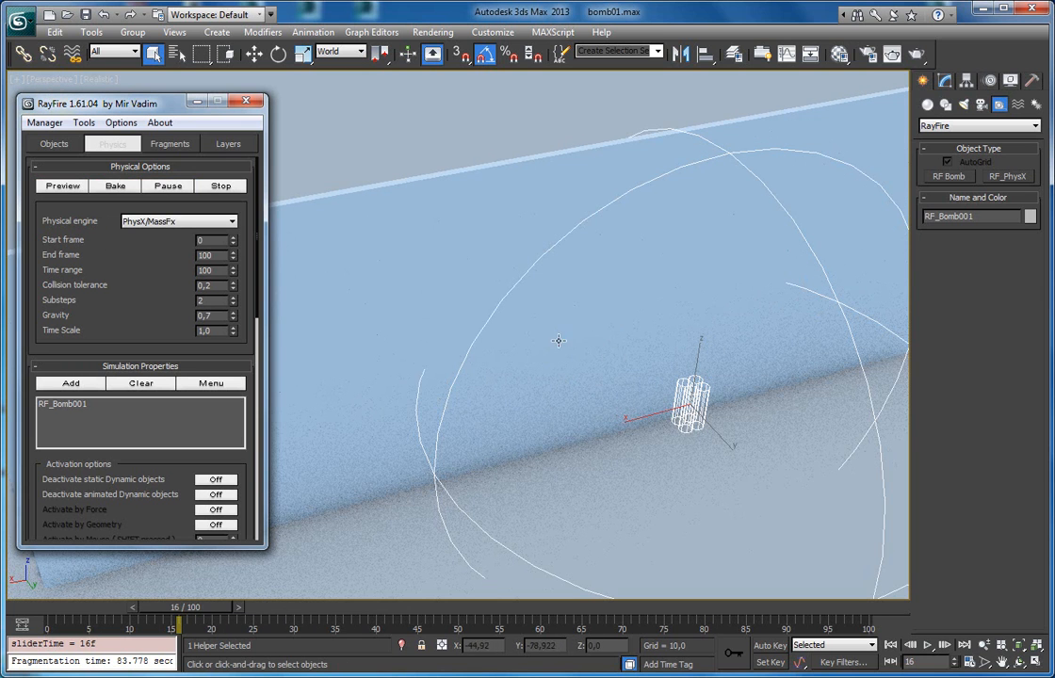
Set the simulation's start frame to 15 and Revive dead by velocity to 1,0
left_click_drag(137, 311, 122, 229)
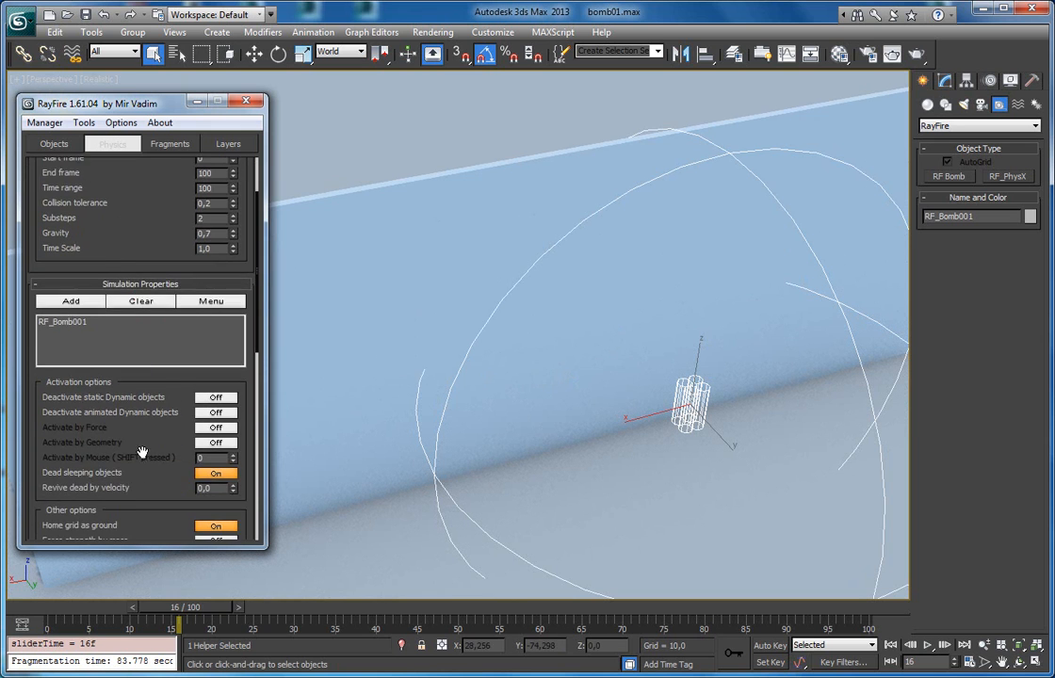
left_click_drag(141, 457, 173, 418)
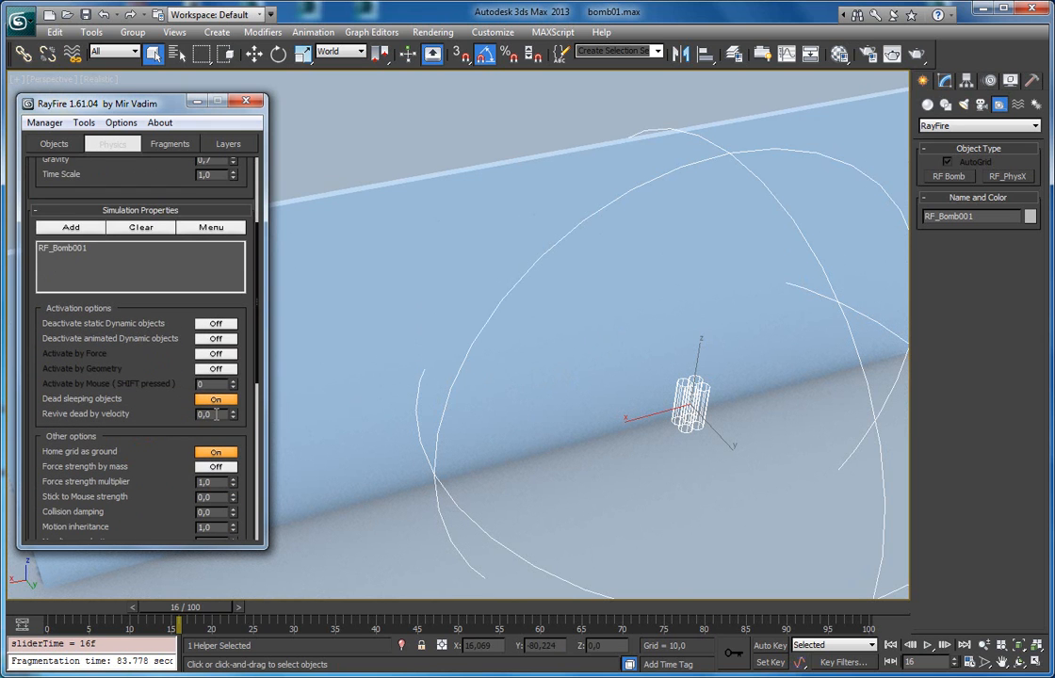
scroll(137, 372, "up", 3)
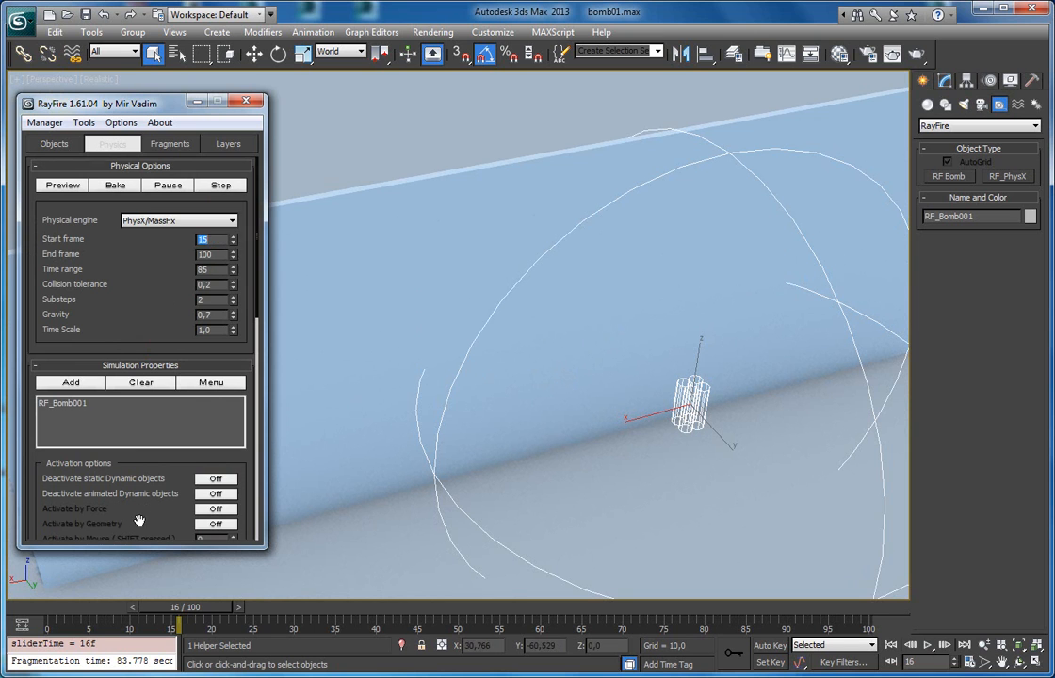
left_click_drag(132, 513, 191, 349)
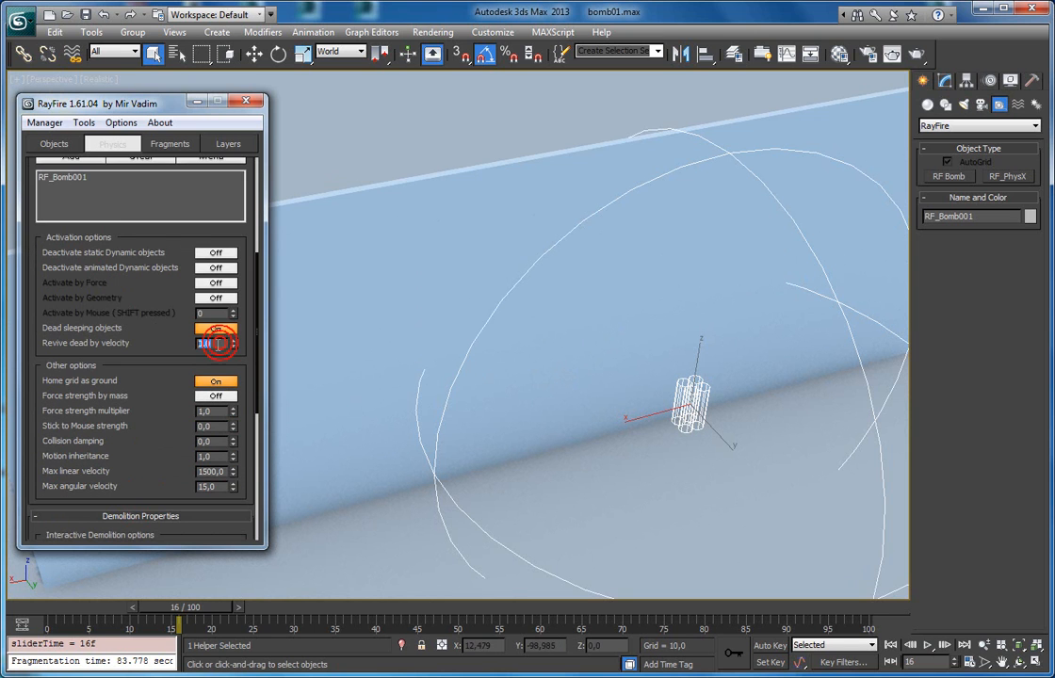
middle_click_drag(365, 306, 367, 306)
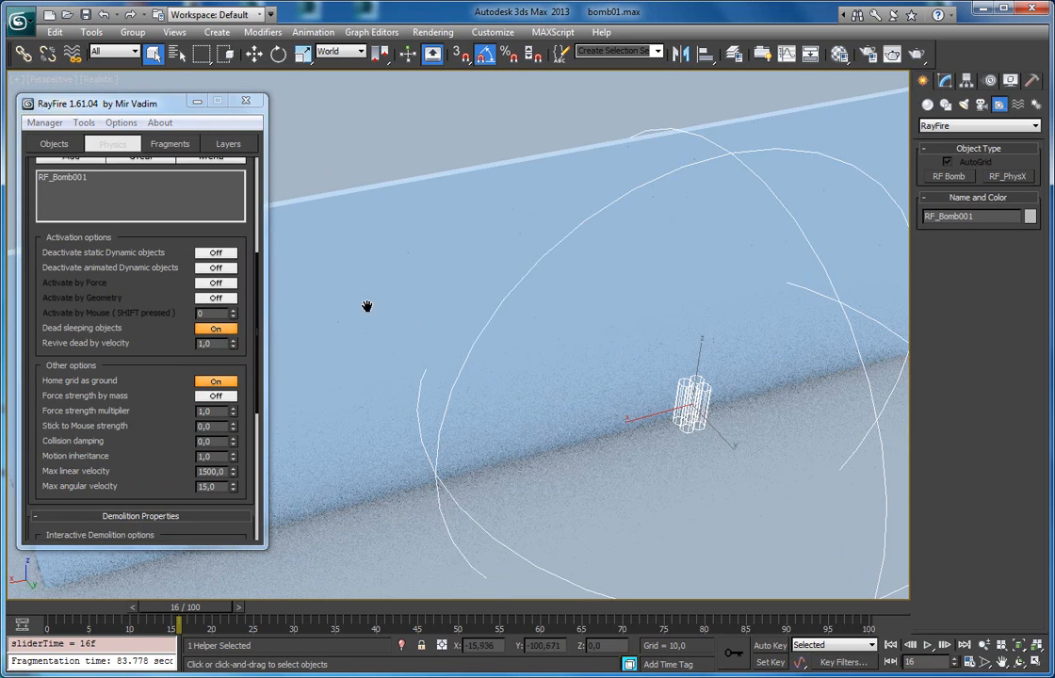
Make the RayFire window taller so it shows the settings from Physical Options down to Revive dead by velocity
scroll(72, 261, "up", 5)
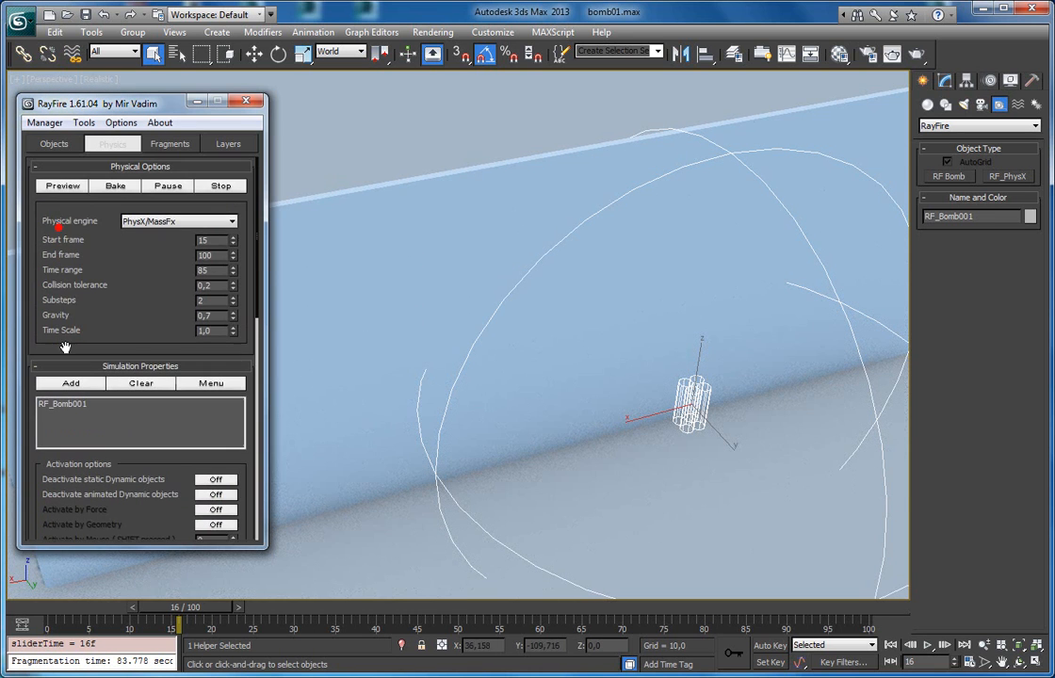
left_click_drag(81, 94, 81, 80)
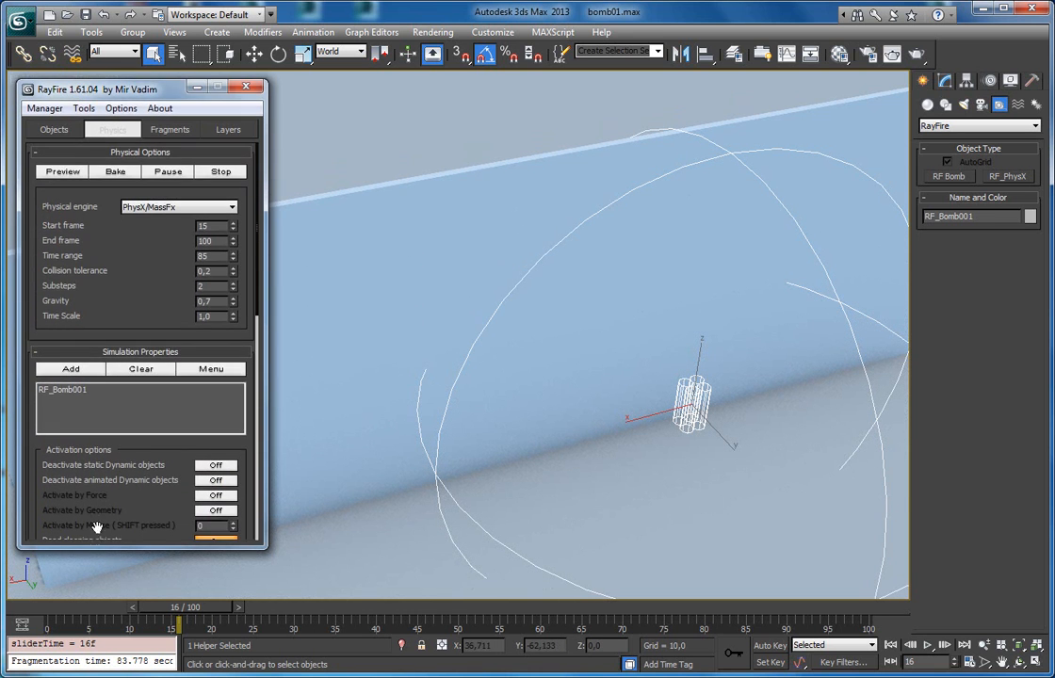
left_click_drag(101, 551, 101, 575)
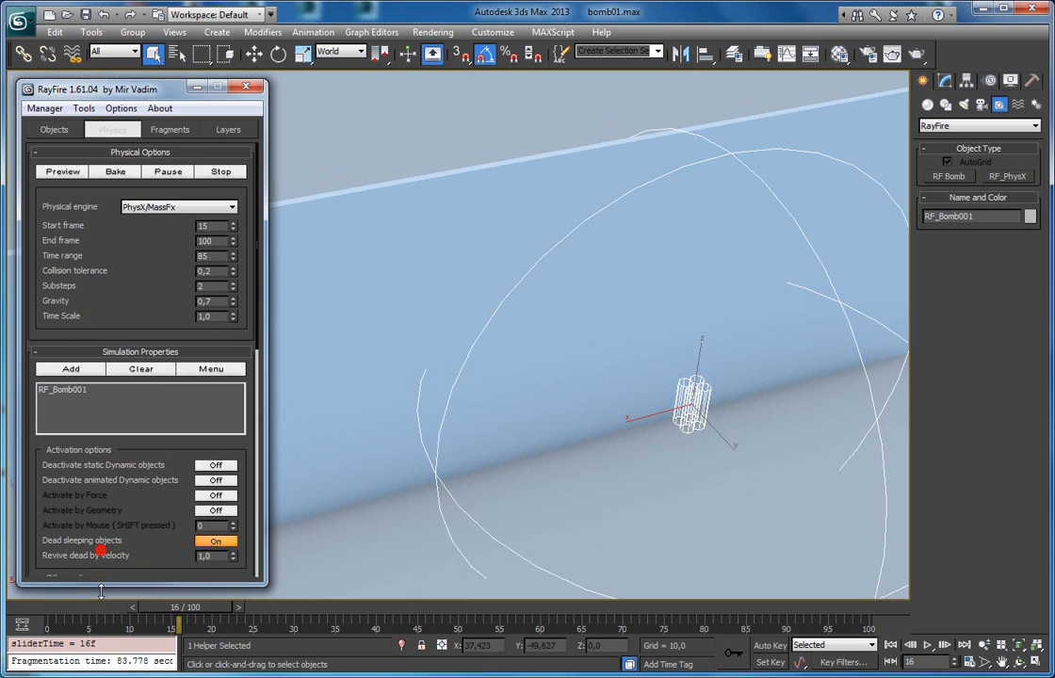
Preview the blast with the 1,0 revive velocity, view the debris from the front, and cancel the preview
left_click(64, 173)
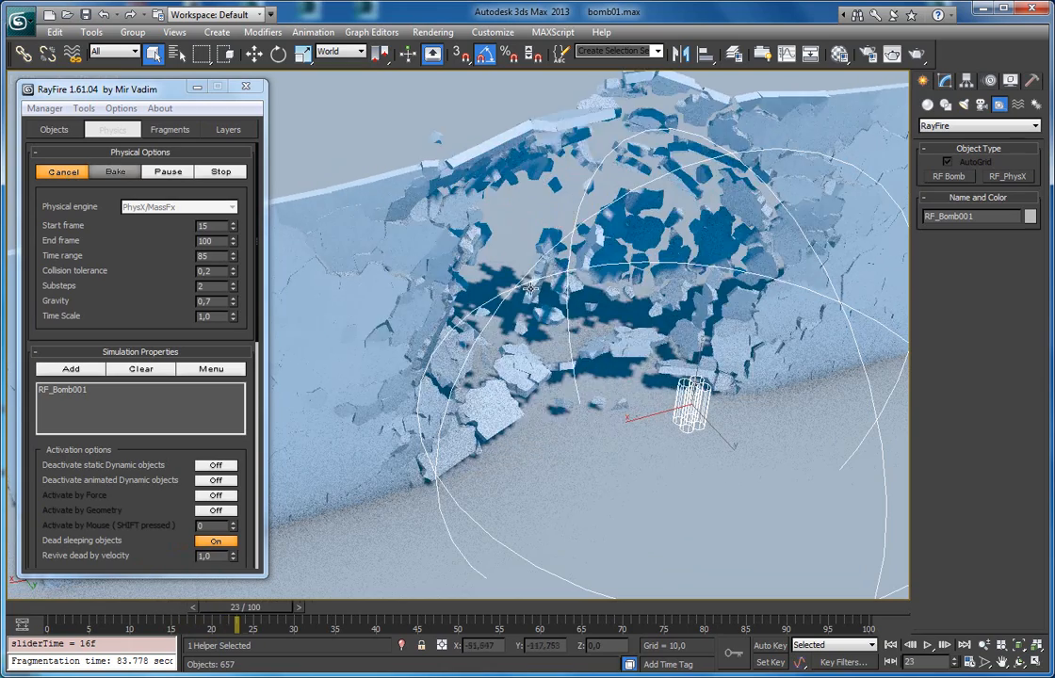
scroll(482, 280, "down", 4)
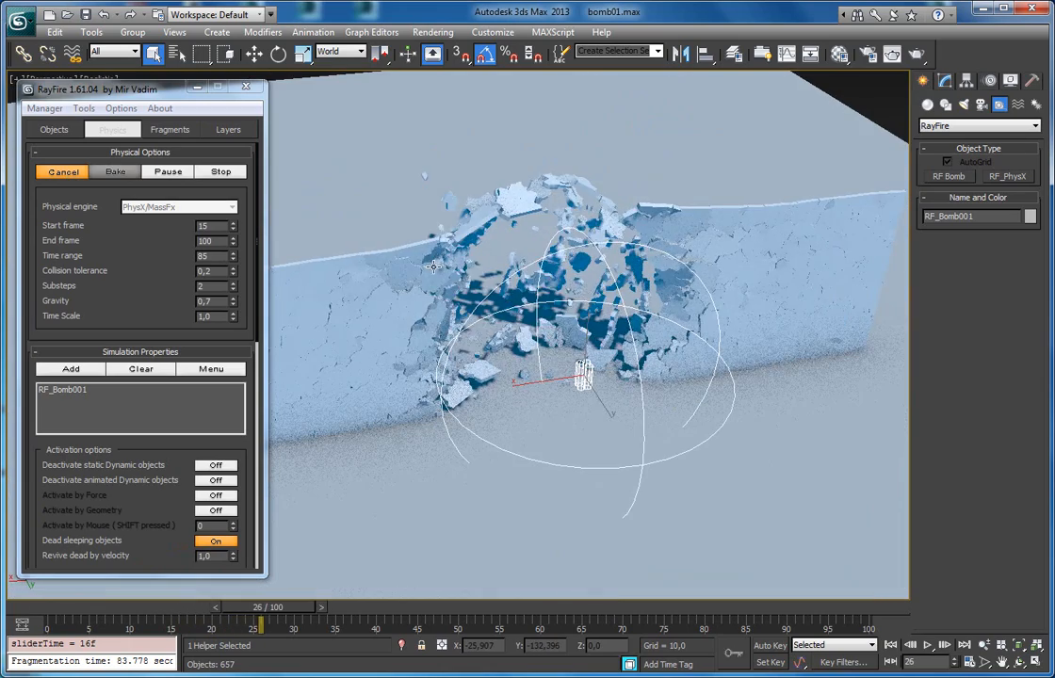
middle_click_drag(481, 280, 502, 304, "alt")
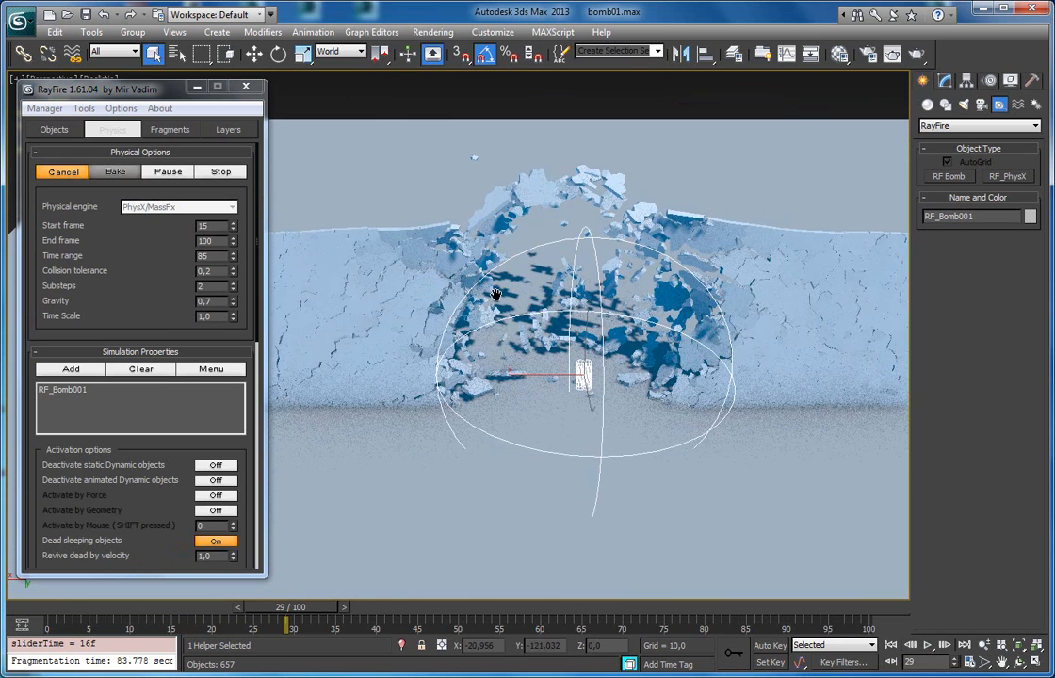
middle_click_drag(568, 332, 523, 336, "alt")
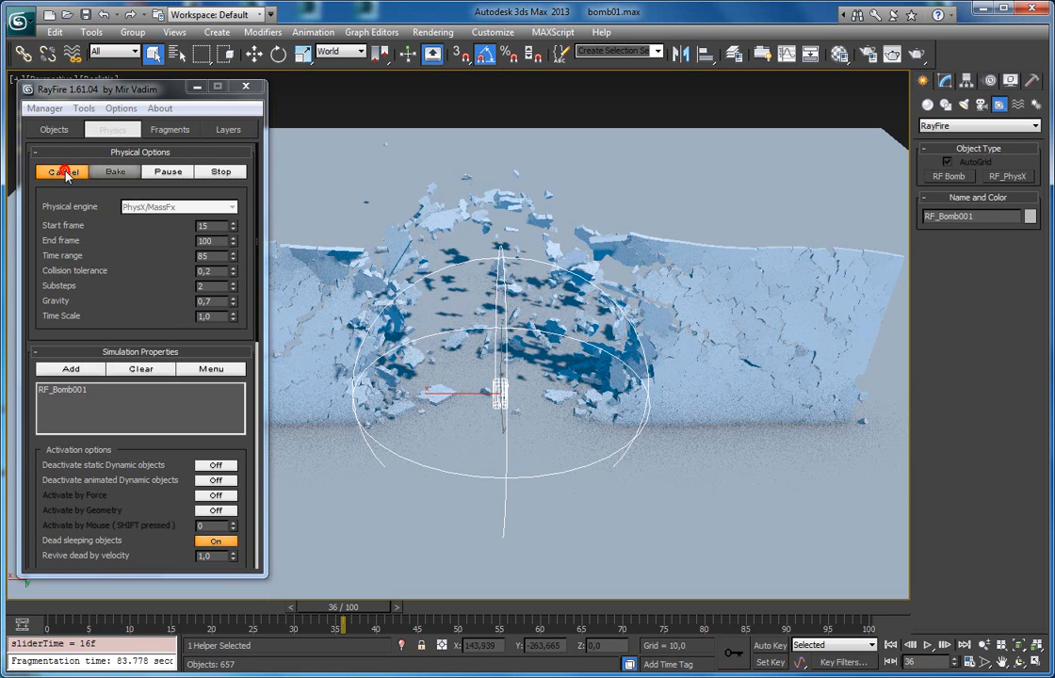
key("Escape")
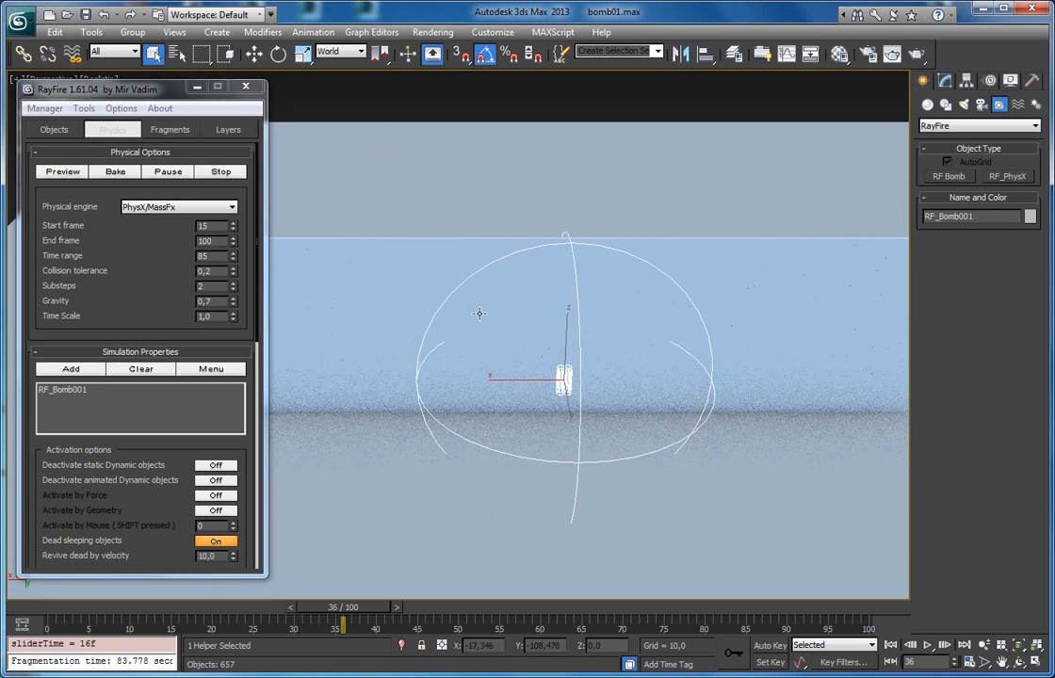
Preview the blast with the 10,0 revive velocity, view the breach and the wall beside it, and pause at frame 60
scroll(458, 320, "down", 3)
left_click(61, 172)
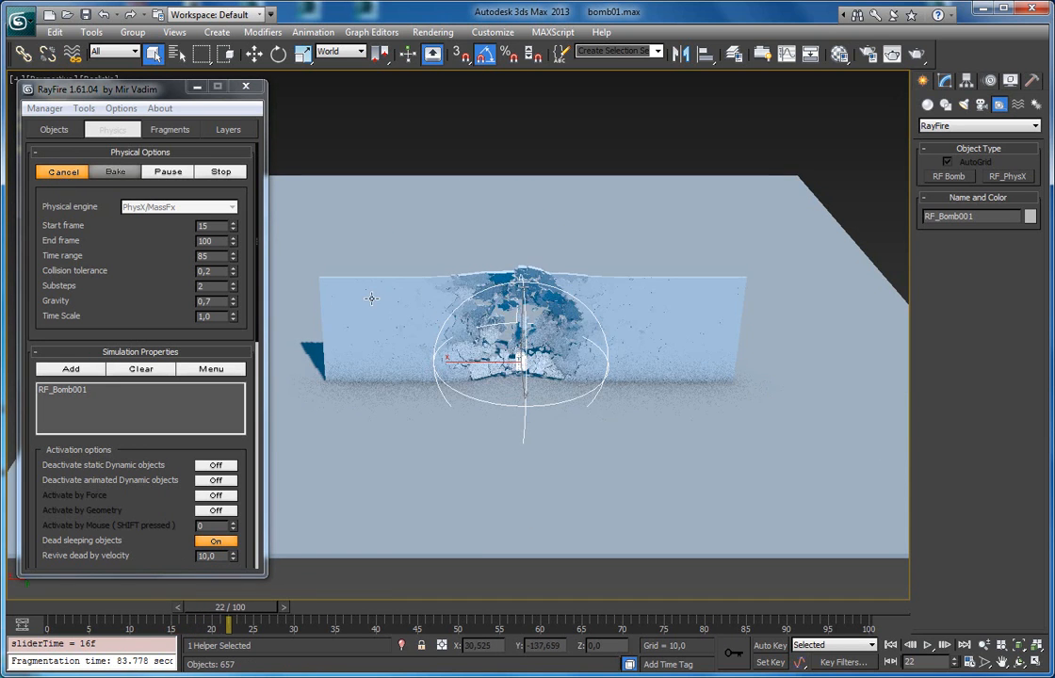
scroll(365, 298, "up", 4)
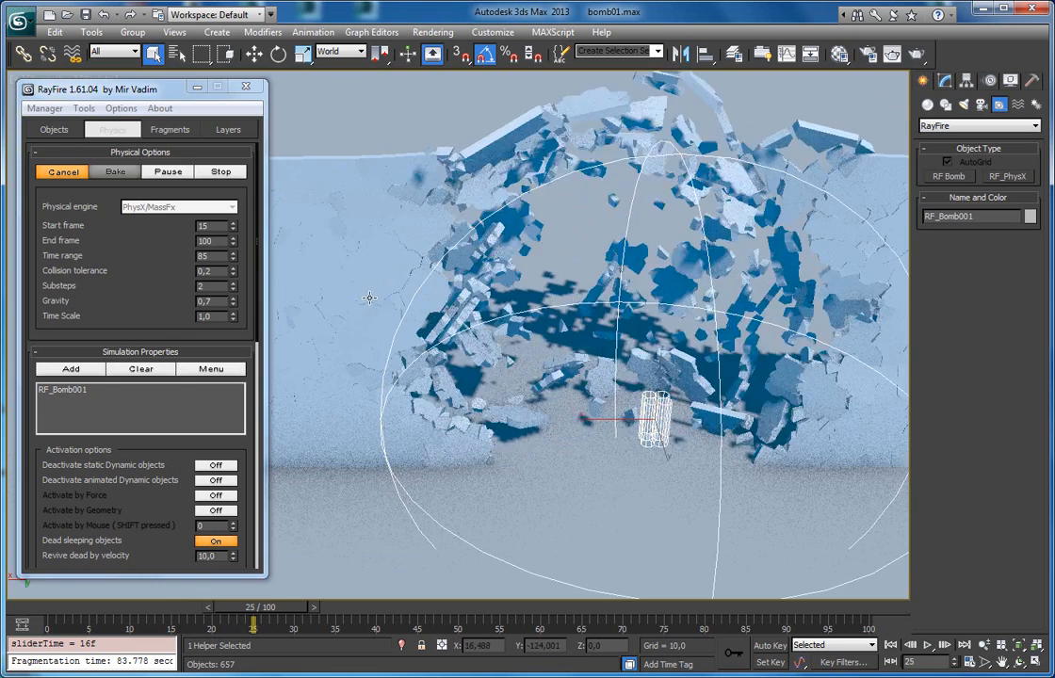
scroll(367, 297, "down", 2)
scroll(374, 296, "down", 3)
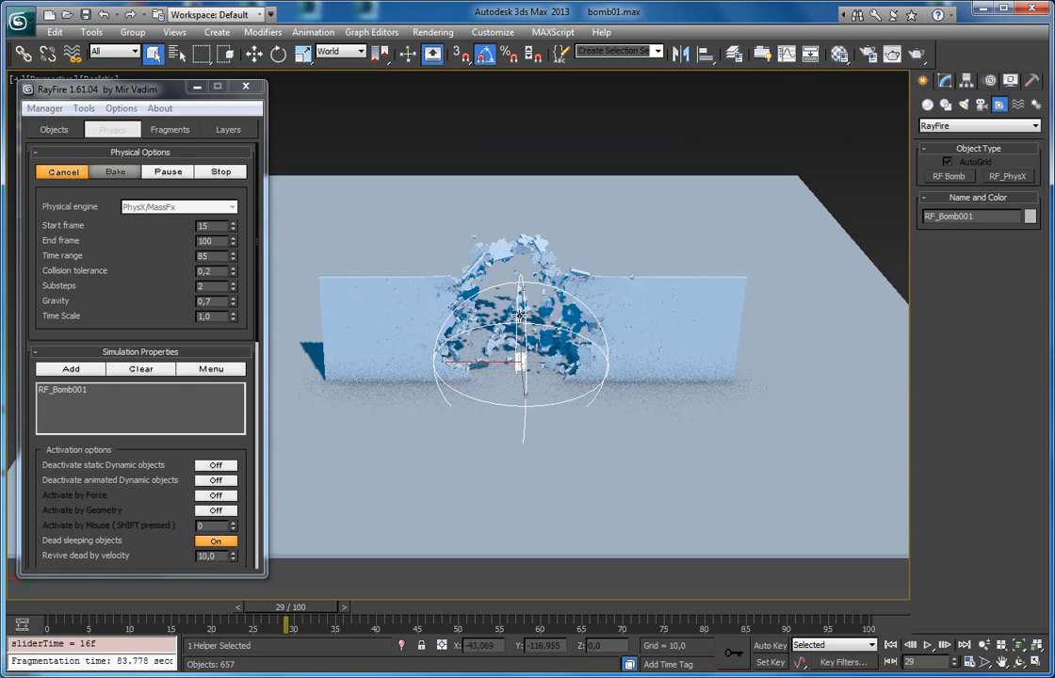
scroll(443, 330, "up", 3)
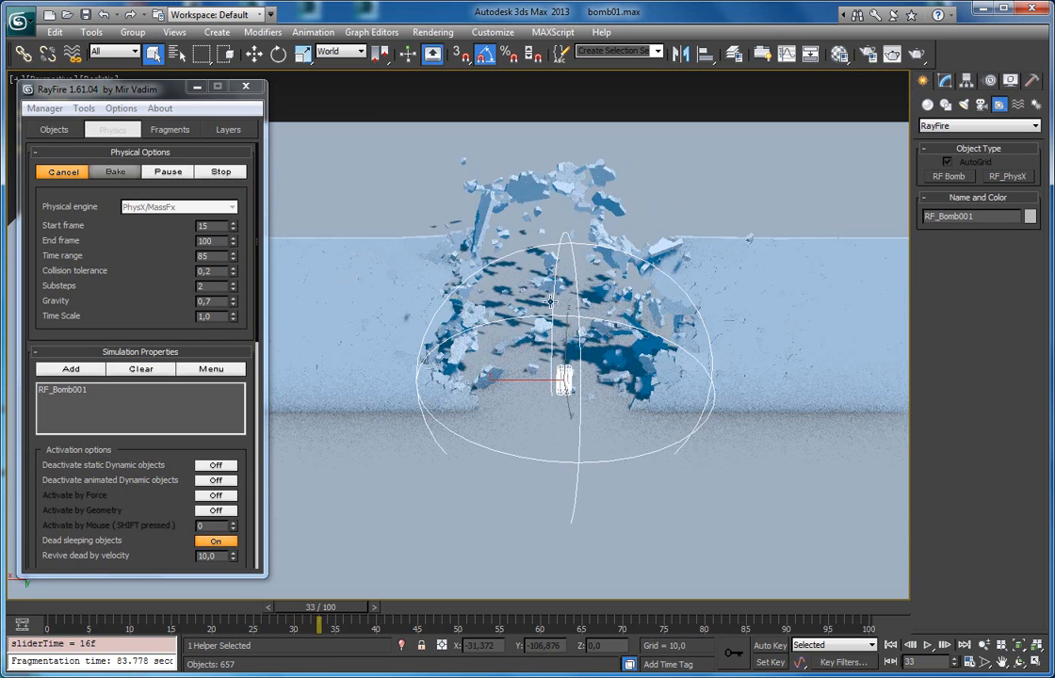
middle_click_drag(577, 316, 629, 348, "alt")
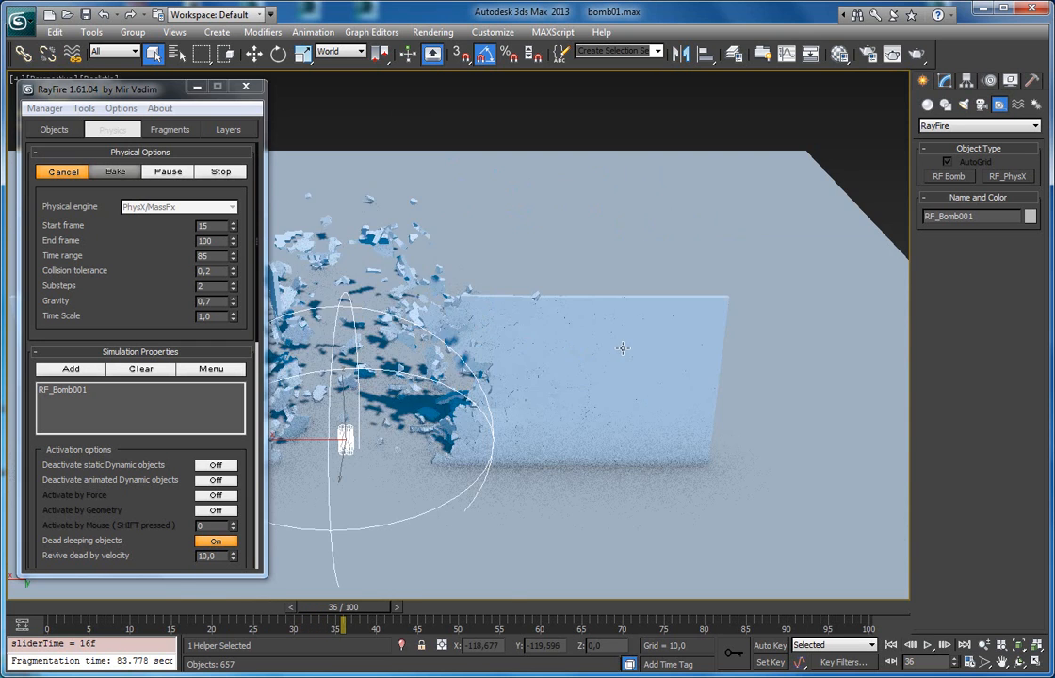
scroll(629, 348, "up", 3)
middle_click_drag(755, 343, 663, 290)
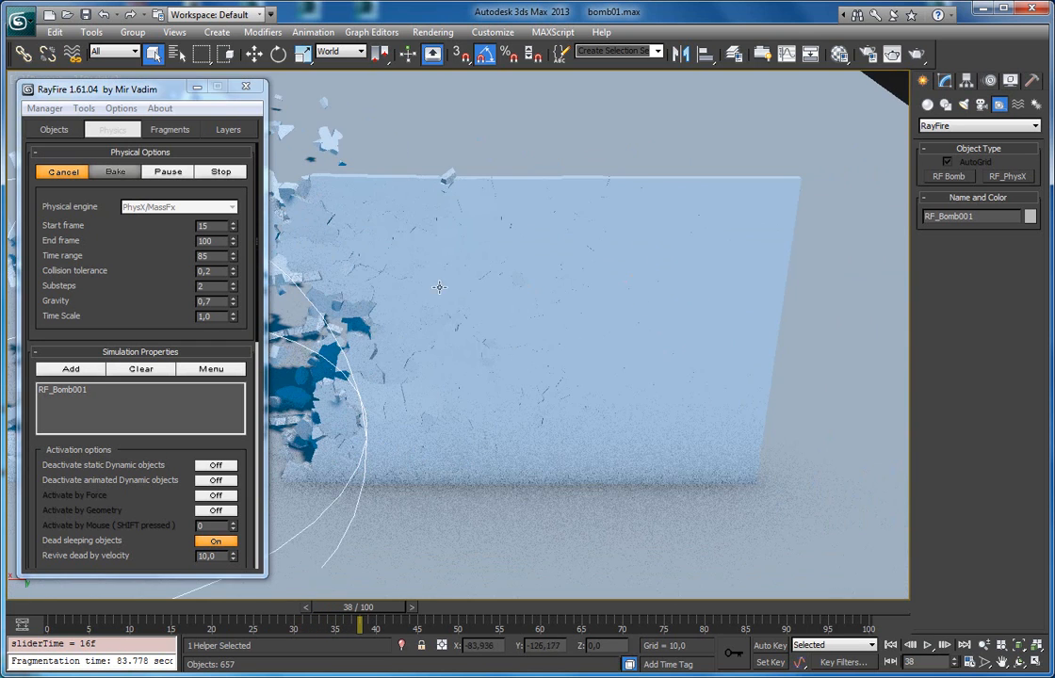
scroll(535, 285, "up", 5)
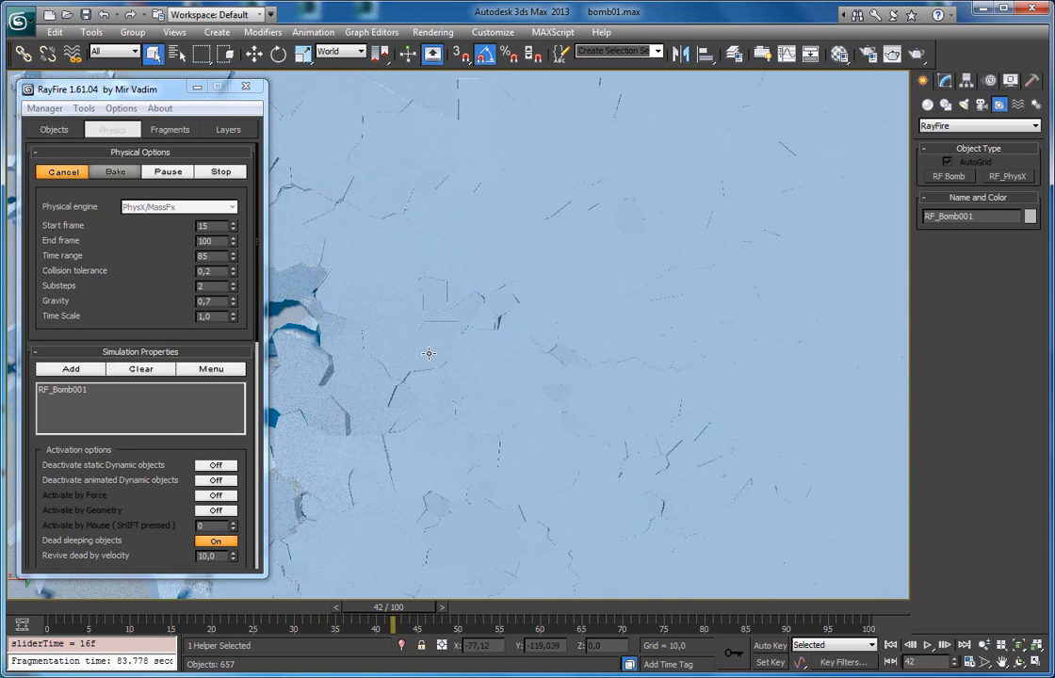
scroll(422, 354, "down", 5)
middle_click_drag(422, 354, 598, 356)
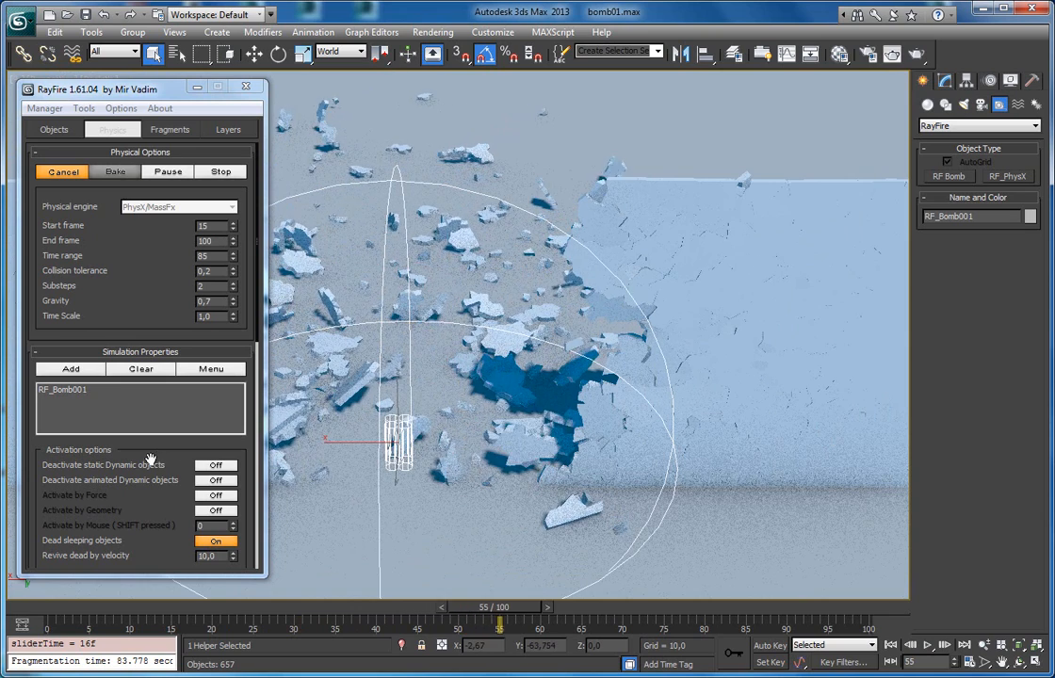
scroll(612, 396, "up", 5)
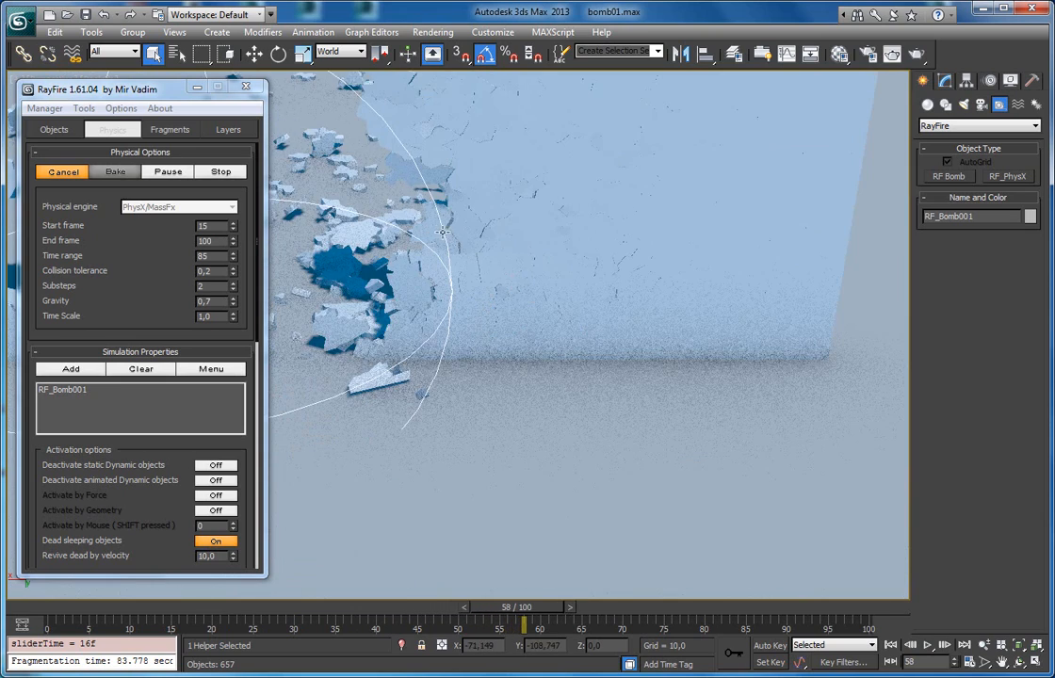
left_click(169, 172)
scroll(420, 285, "up", 3)
middle_click_drag(420, 285, 422, 286)
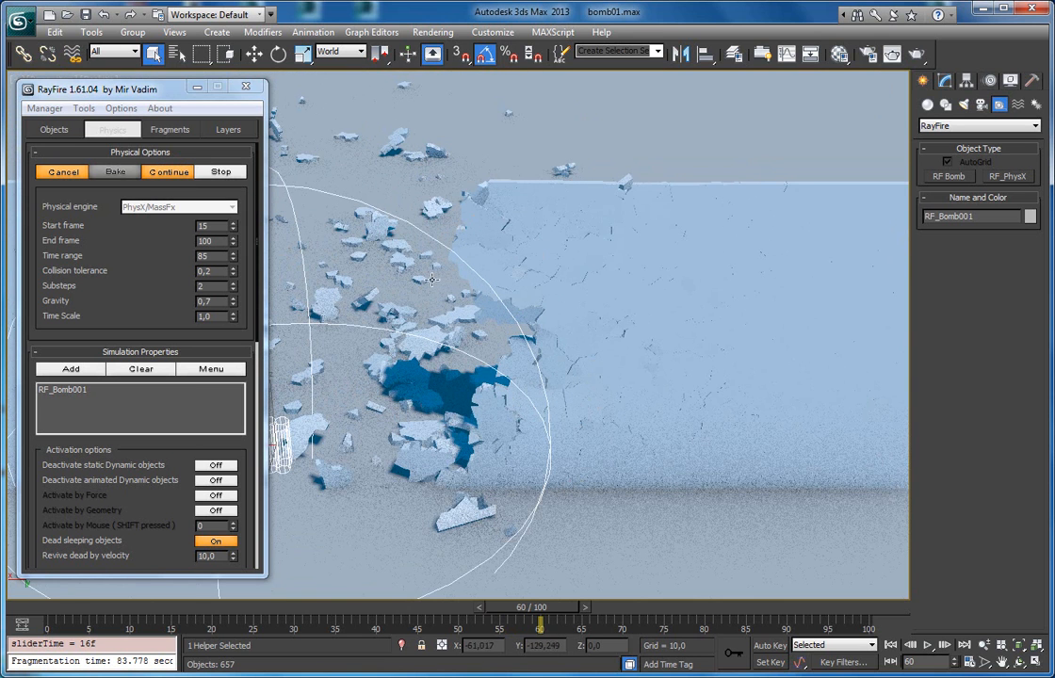
Examine the cracks and loosened fragments in the wall beside the breach at frame 60
left_click_drag(73, 507, 77, 463)
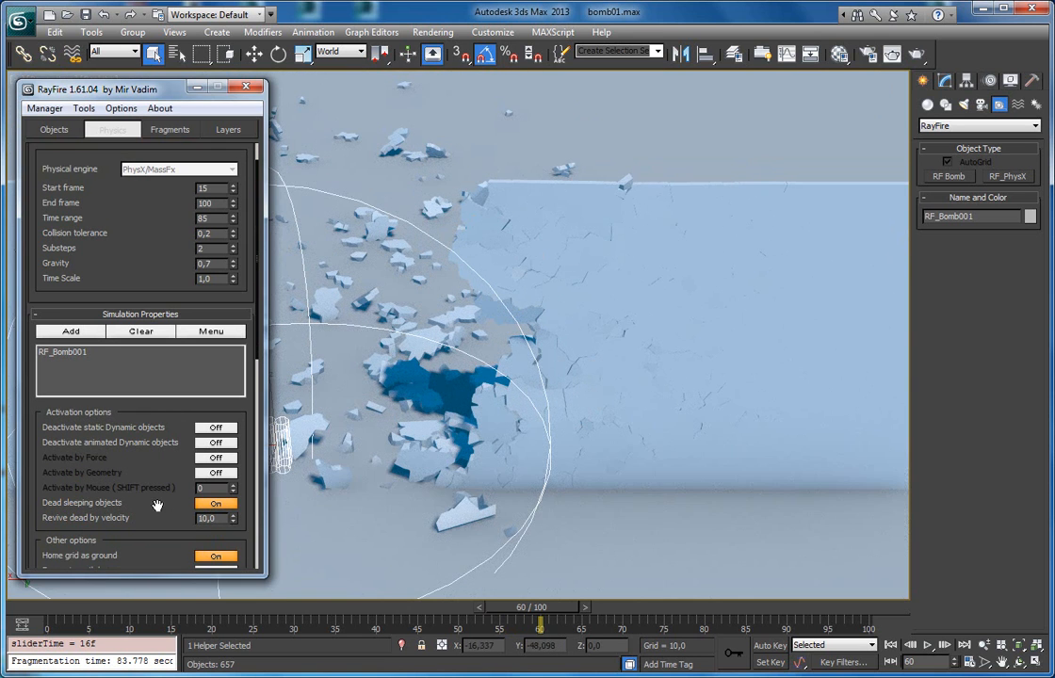
scroll(427, 306, "down", 4)
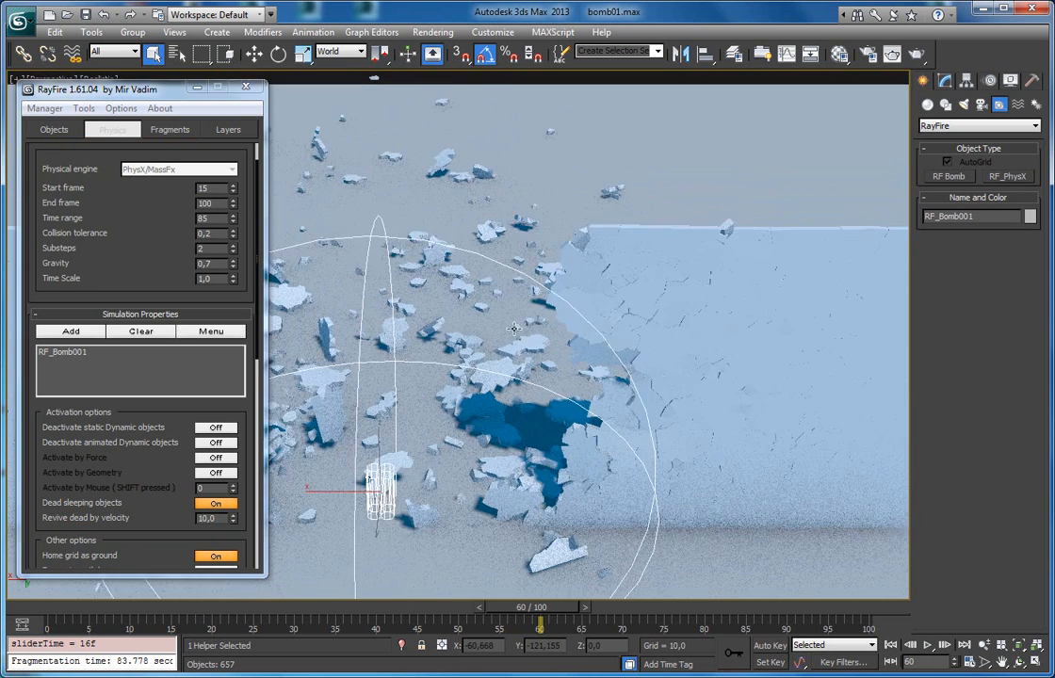
scroll(502, 318, "up", 4)
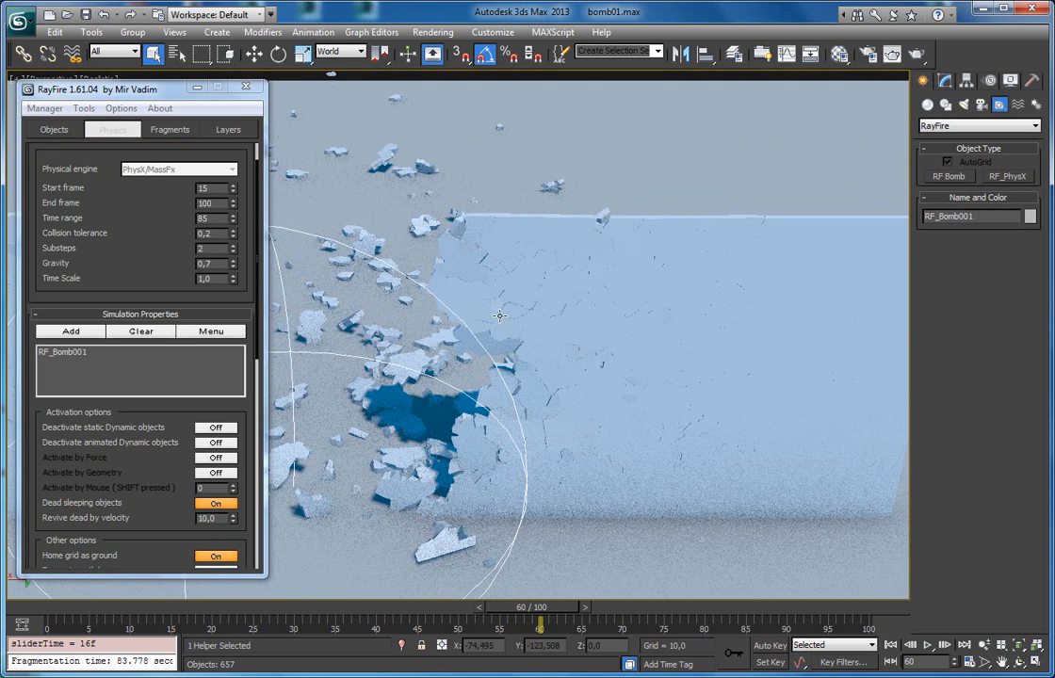
scroll(502, 292, "up", 2)
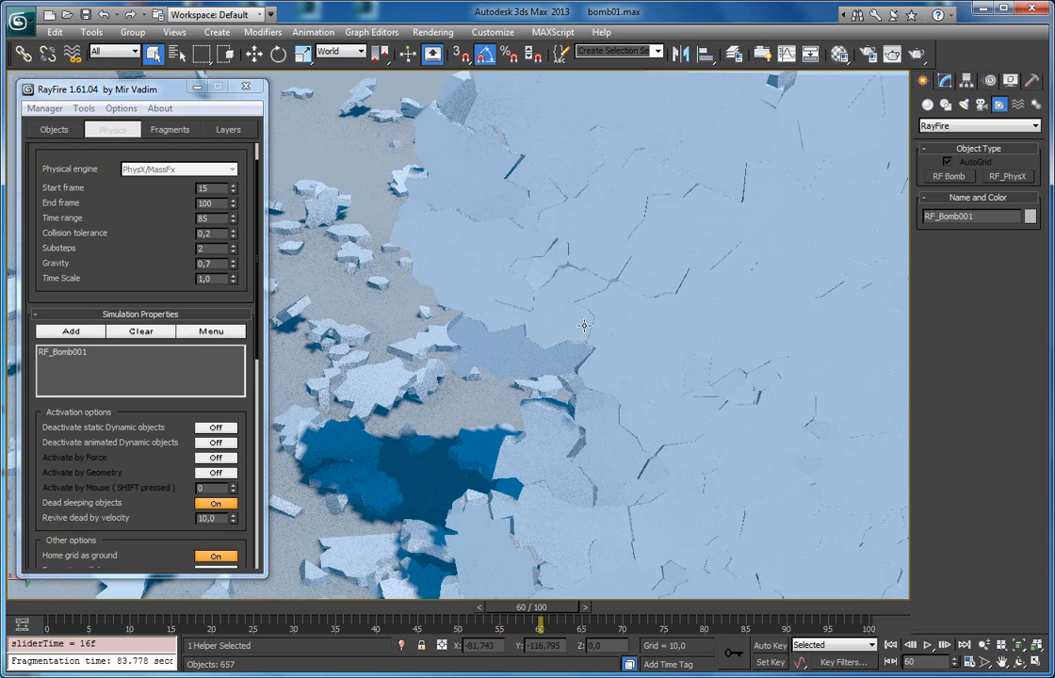
scroll(502, 287, "up", 2)
scroll(605, 408, "down", 4)
middle_click_drag(449, 270, 462, 325)
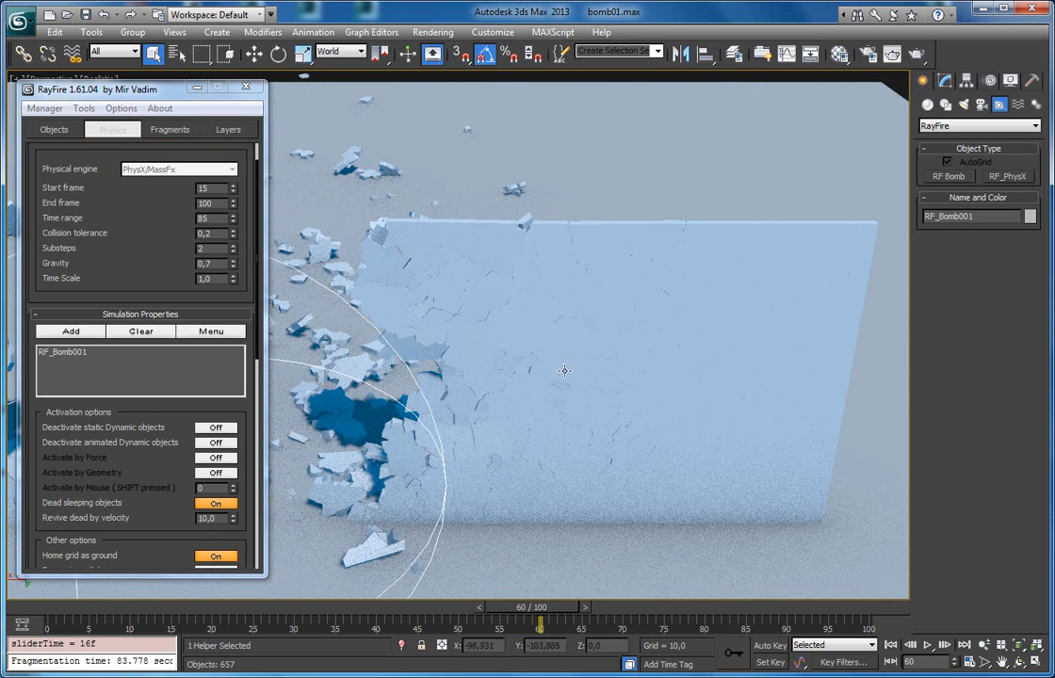
scroll(470, 342, "up", 4)
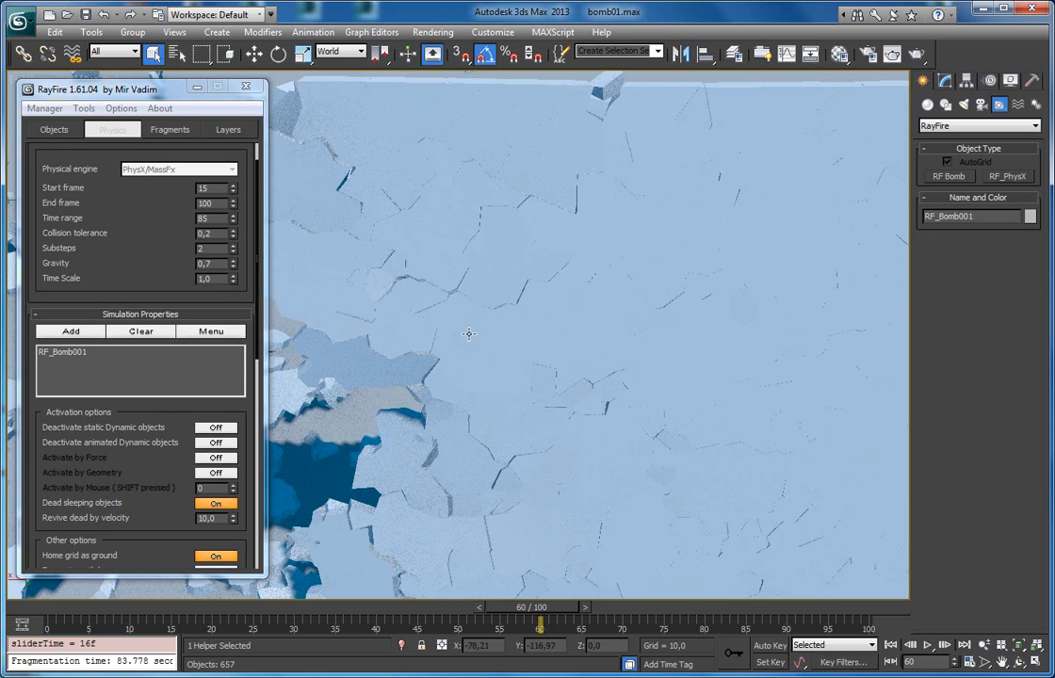
middle_click_drag(459, 384, 420, 474)
scroll(479, 341, "down", 5)
Return the timeline to frame 14 with the preview cancelled and set Revive dead by velocity to 6,0
left_click_drag(507, 608, 147, 595)
left_click_drag(60, 218, 77, 312)
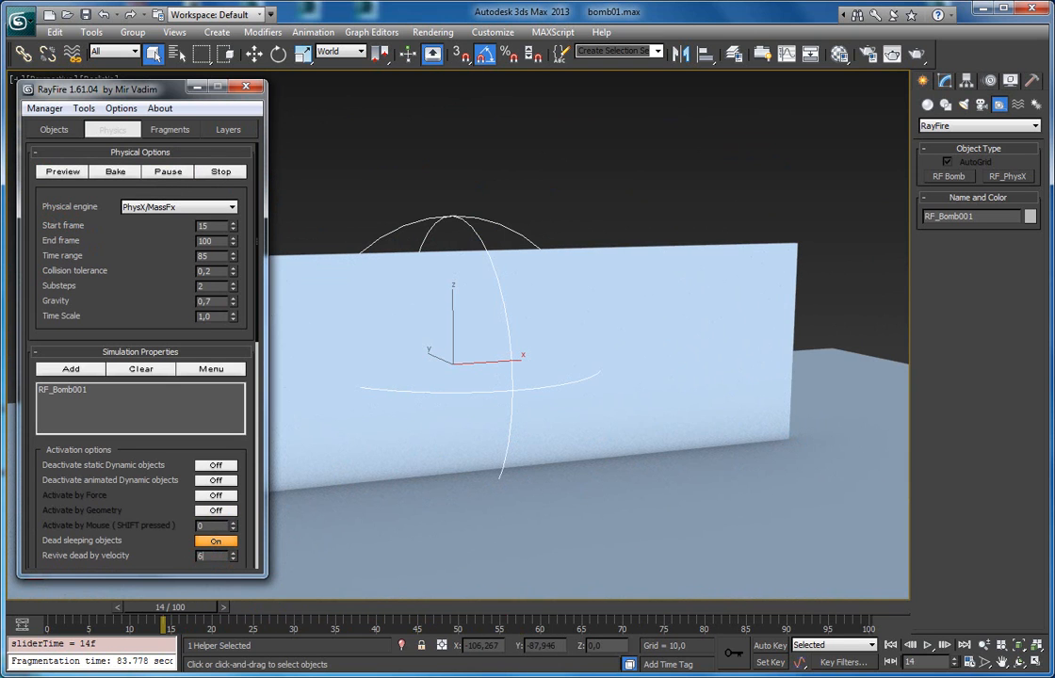
middle_click_drag(448, 433, 476, 429)
scroll(439, 437, "up", 2)
scroll(441, 438, "down", 2)
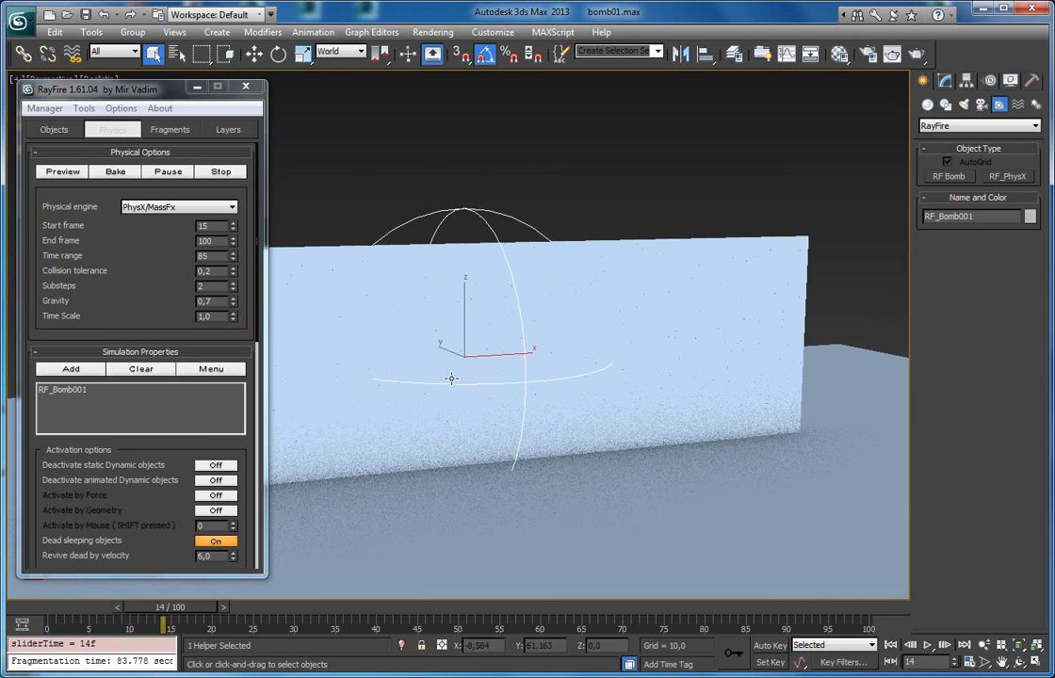
Preview the blast with the 6,0 revive velocity, view the breach and debris from several angles, and pause the simulation
left_click(63, 172)
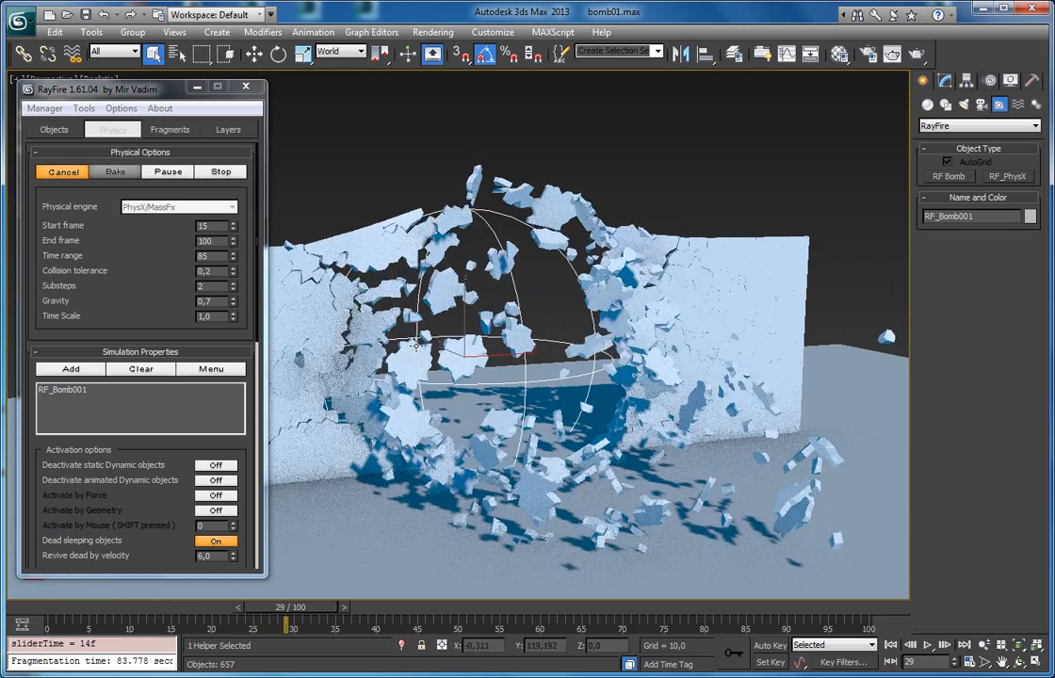
middle_click_drag(400, 348, 484, 352)
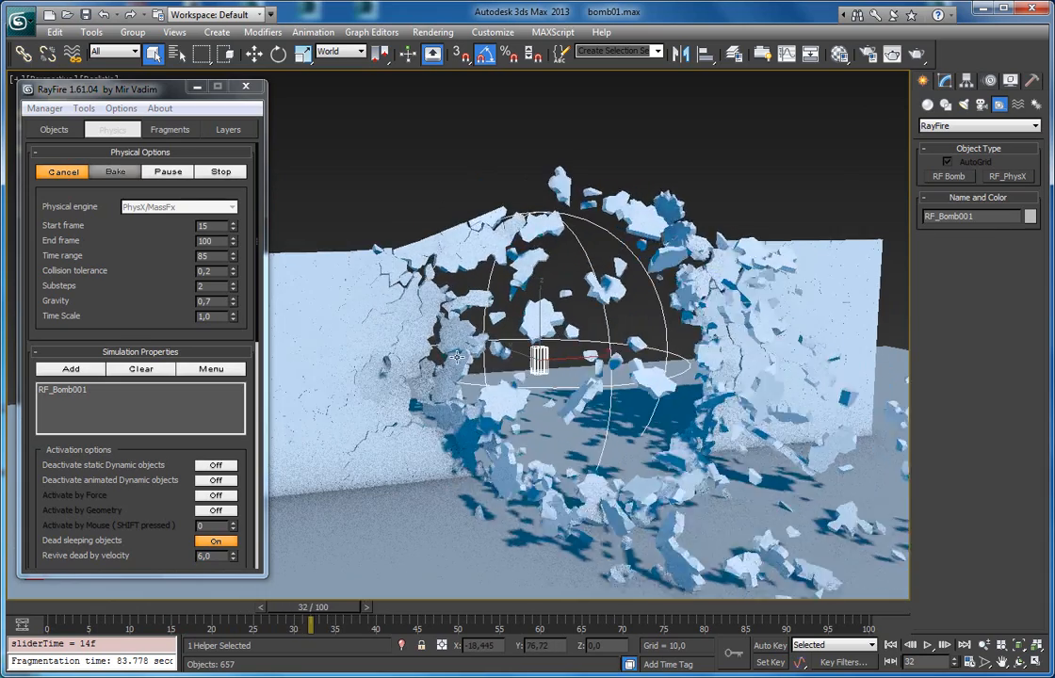
scroll(456, 344, "down", 3)
scroll(456, 345, "up", 5)
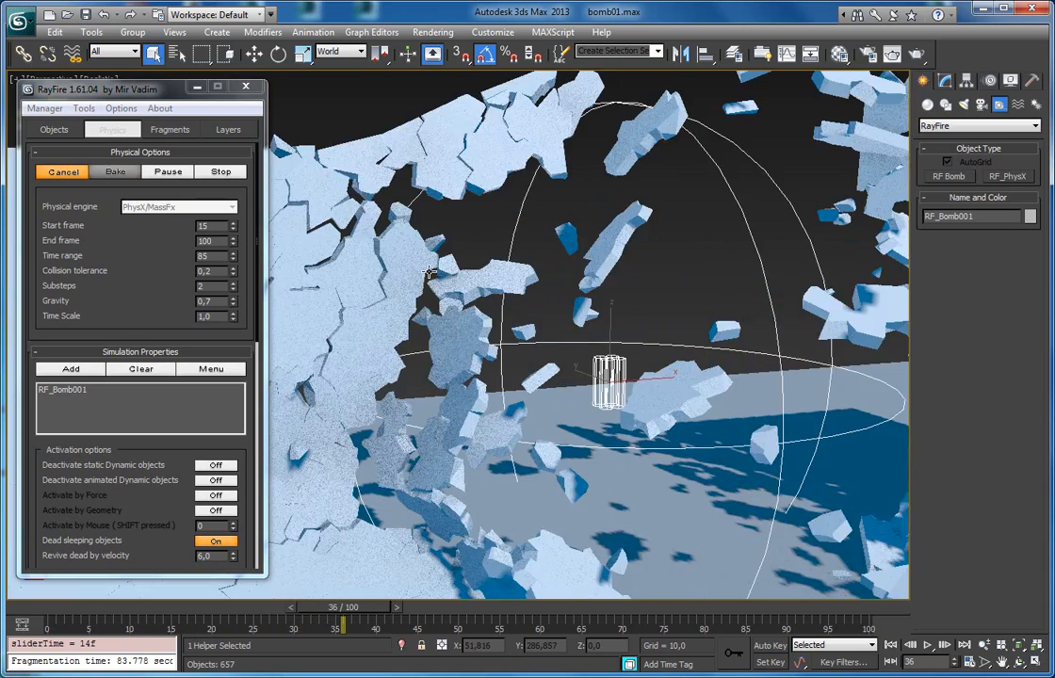
scroll(456, 345, "down", 2)
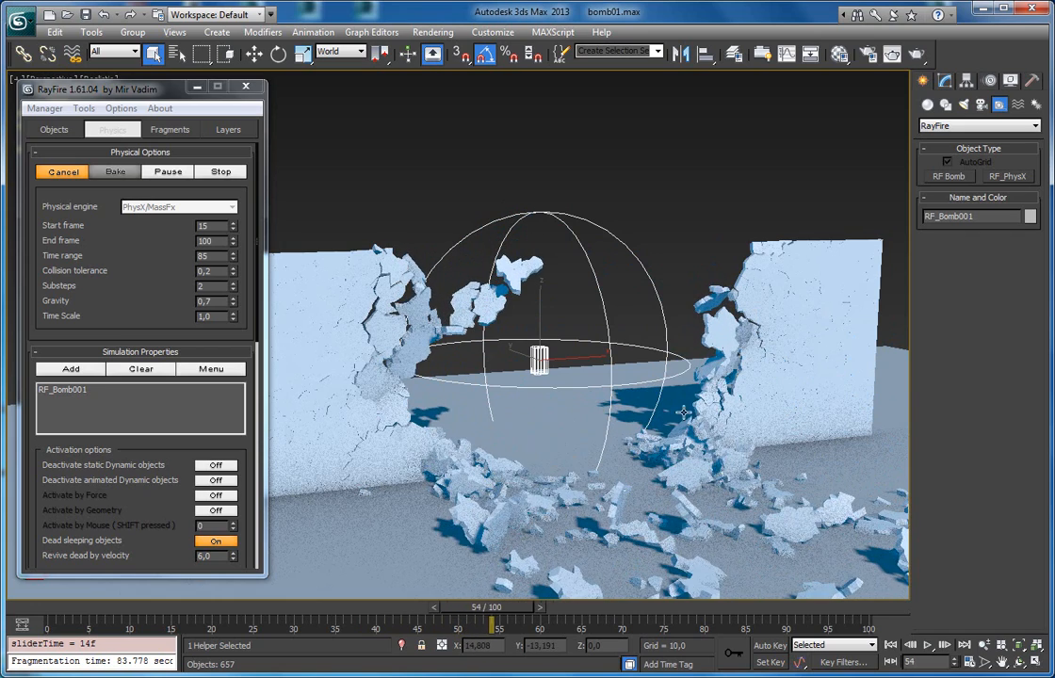
middle_click_drag(681, 414, 566, 433, "alt")
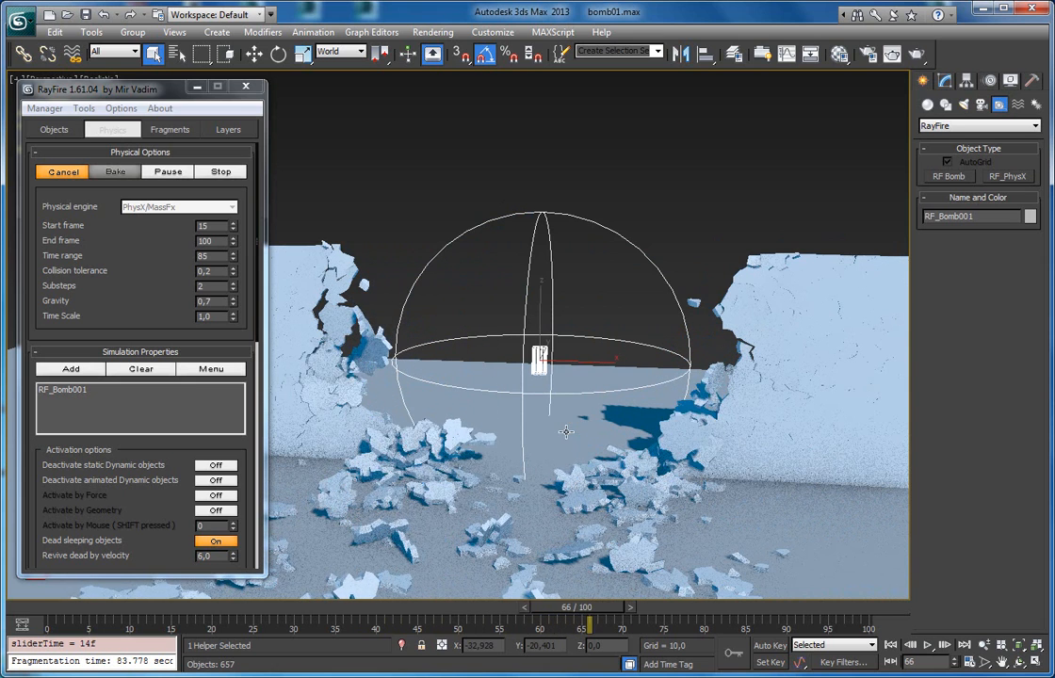
left_click(149, 171)
Select each of the two fragments floating beside the breach at frame 76, scrub back to frame 20 and cancel the preview
left_click_drag(625, 613, 672, 594)
left_click(695, 304)
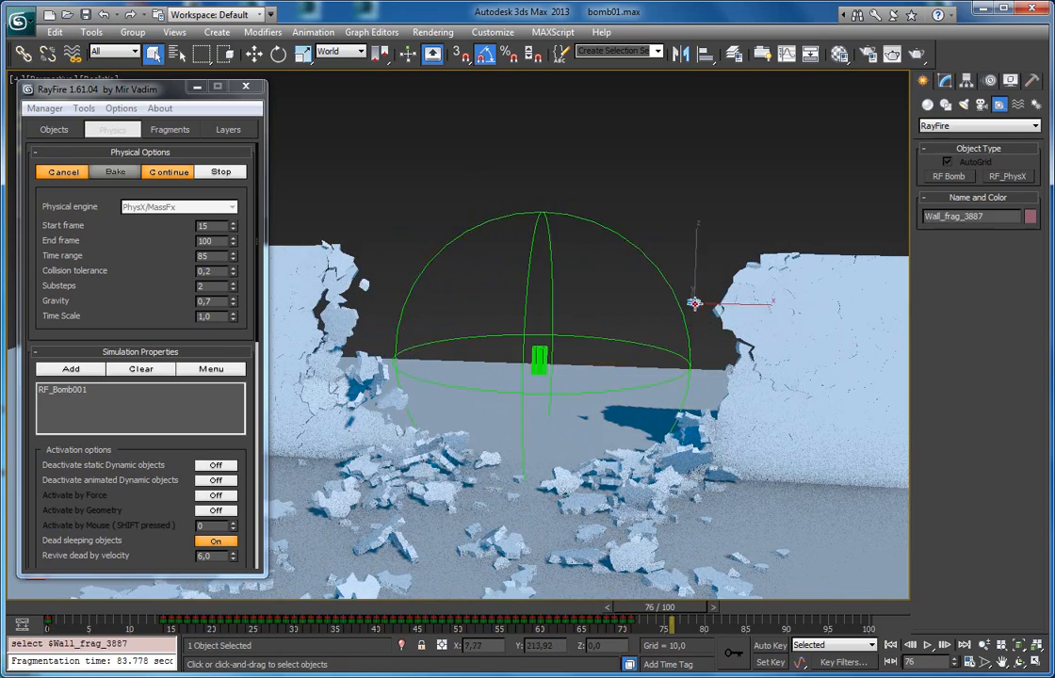
left_click(364, 285)
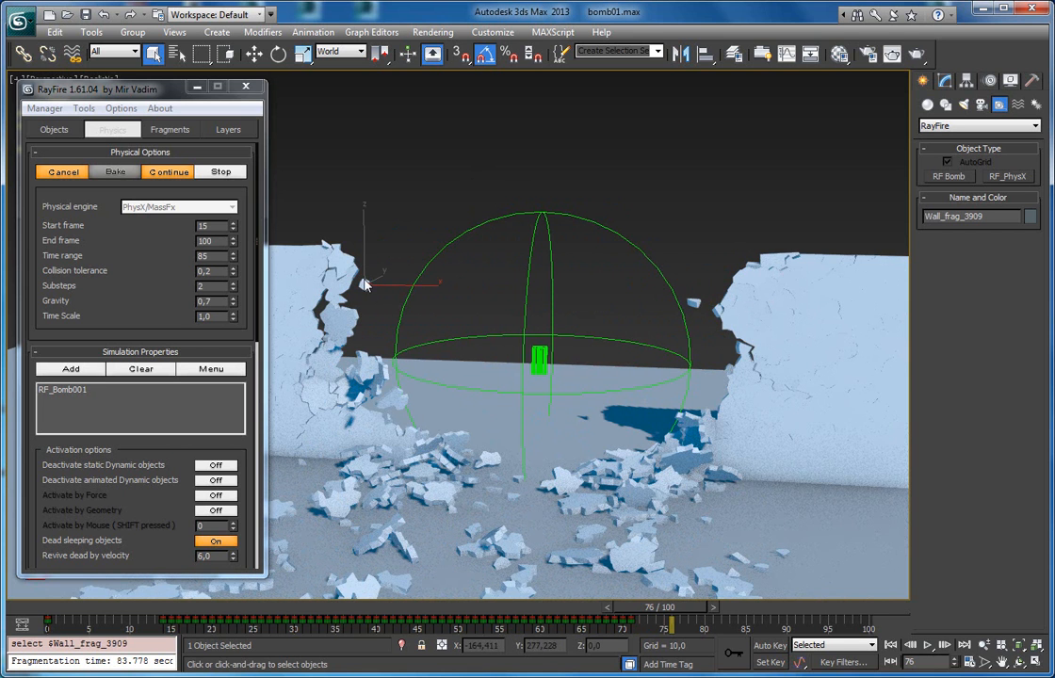
left_click_drag(667, 608, 220, 594)
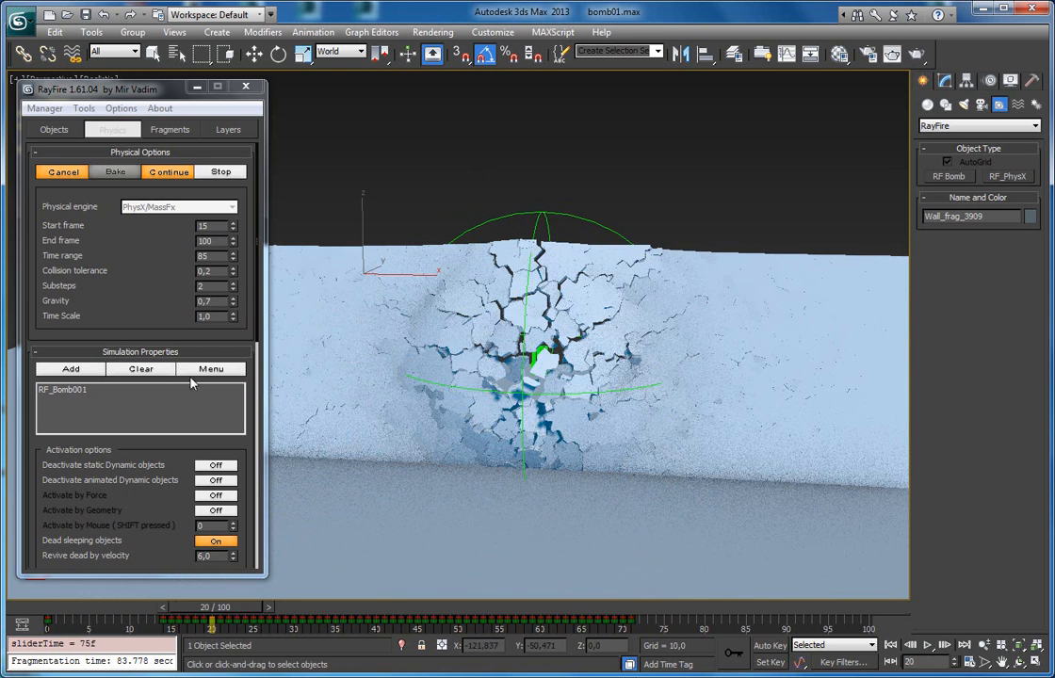
left_click(66, 173)
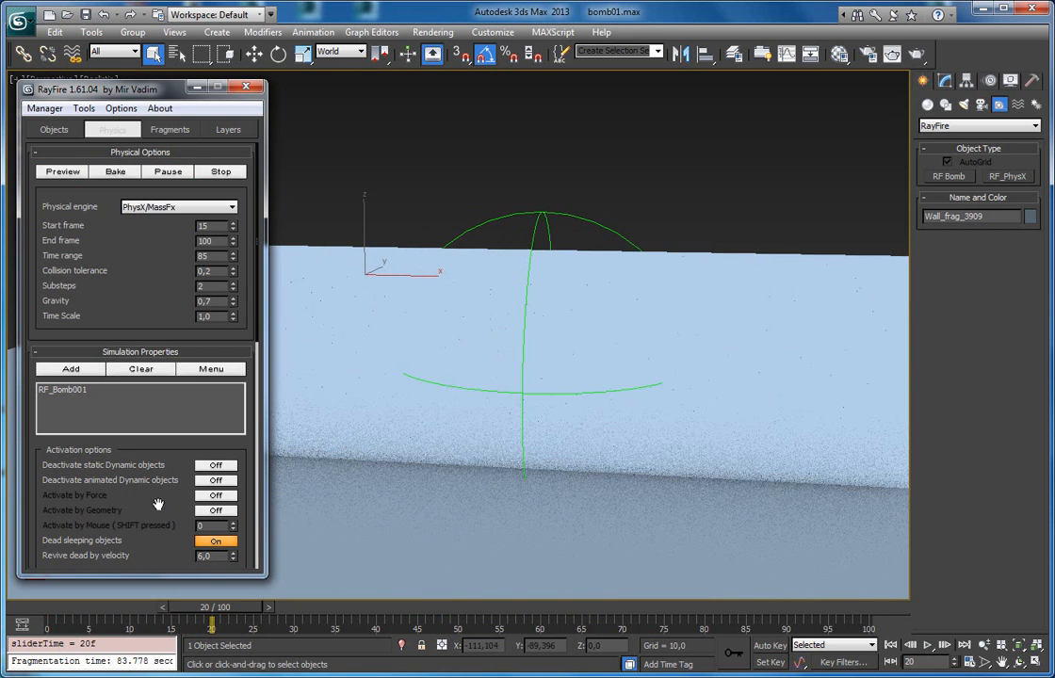
Set Revive dead by velocity to 4,5 and preview the blast, pausing at frame 74
scroll(158, 490, "down", 2)
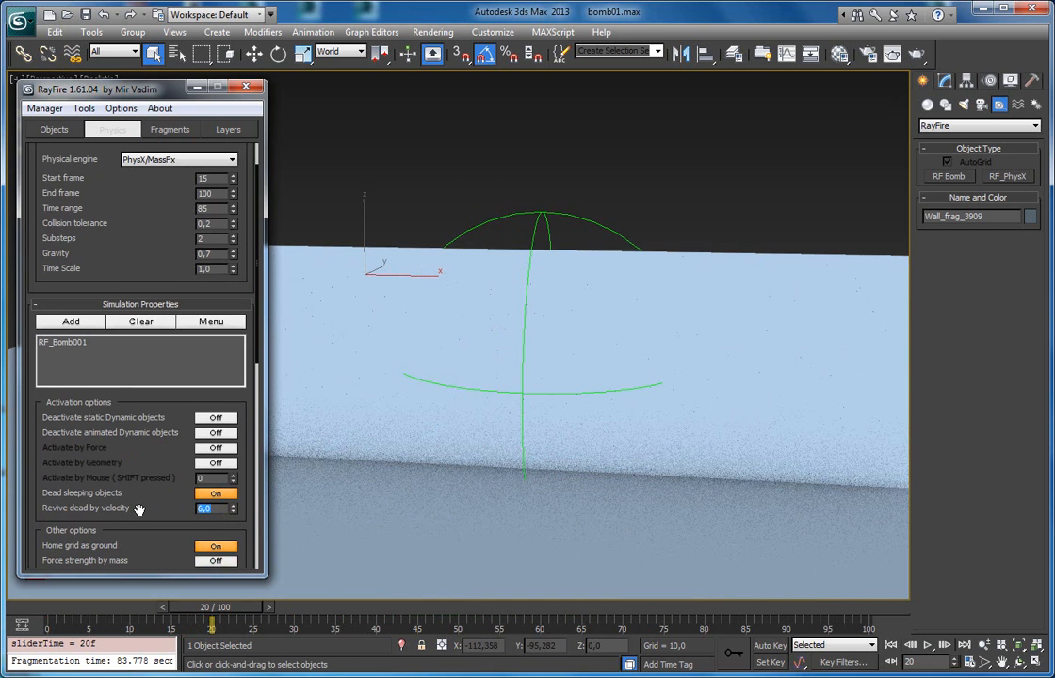
scroll(61, 241, "up", 2)
left_click(64, 171)
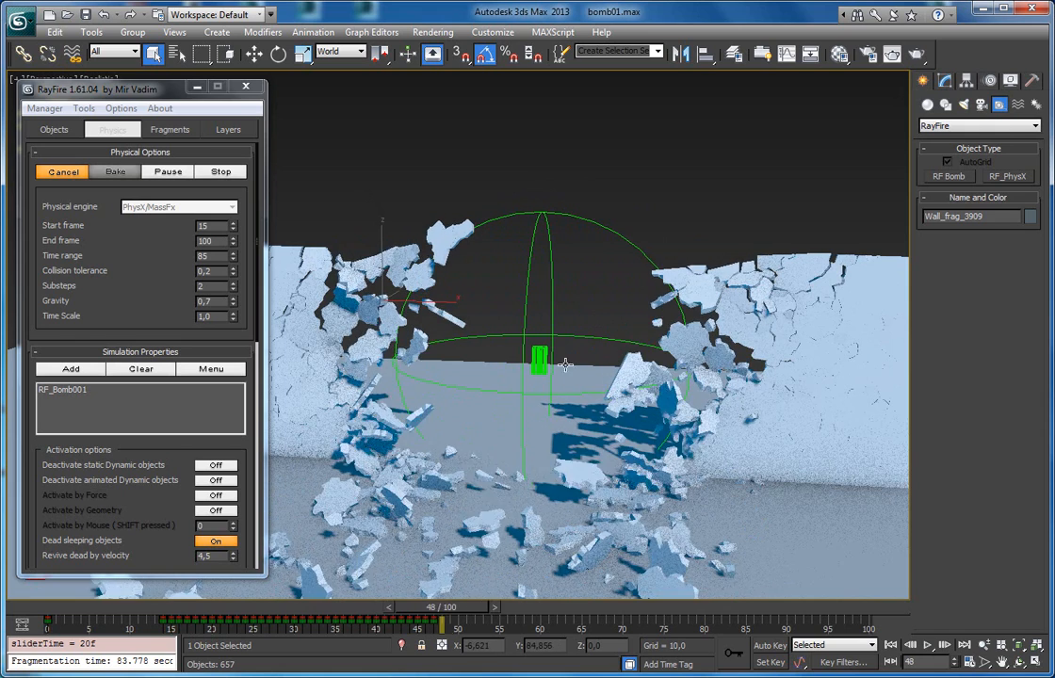
scroll(577, 370, "down", 3)
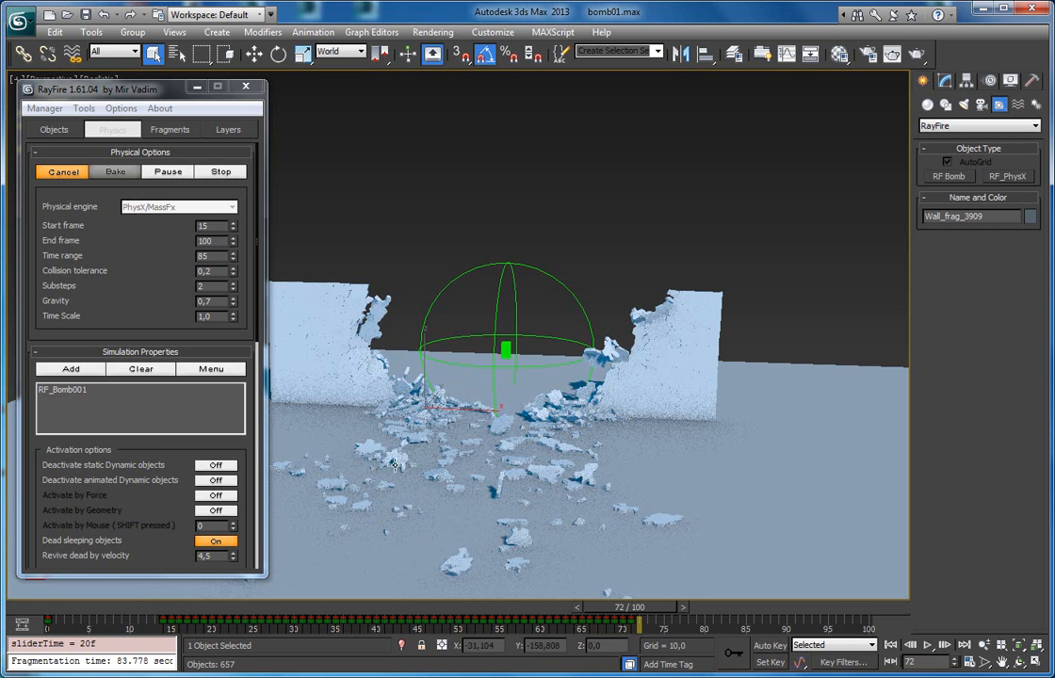
left_click(168, 171)
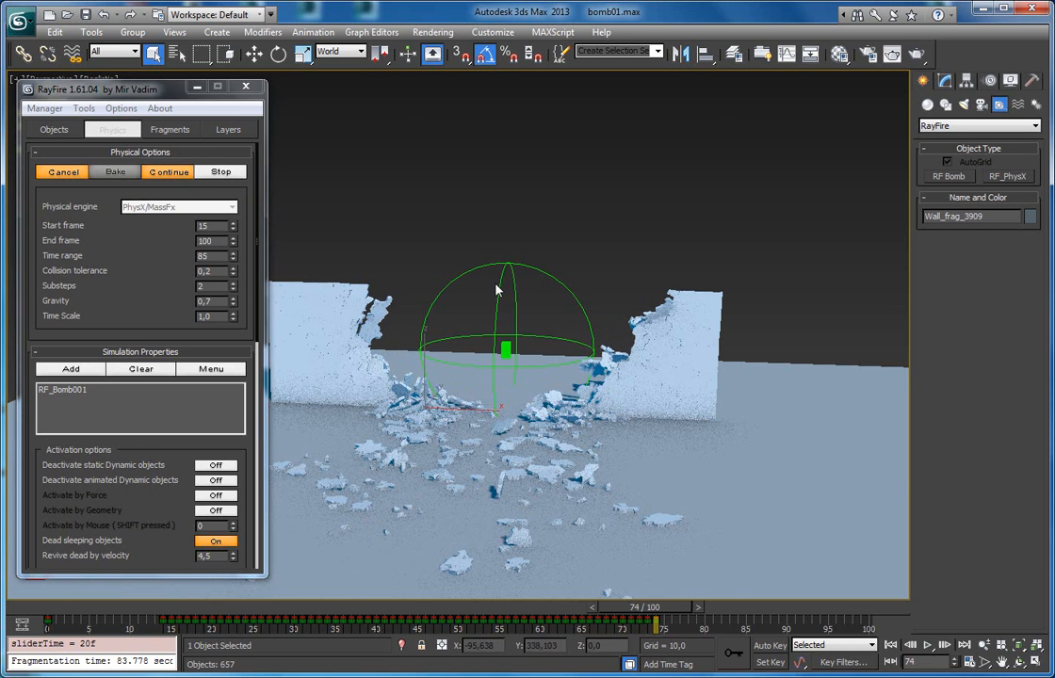
Inspect the fragments hanging from the breach's left edge and resume the preview with the whole wall in view
scroll(495, 285, "up", 3)
middle_click_drag(495, 278, 567, 275)
scroll(568, 274, "up", 3)
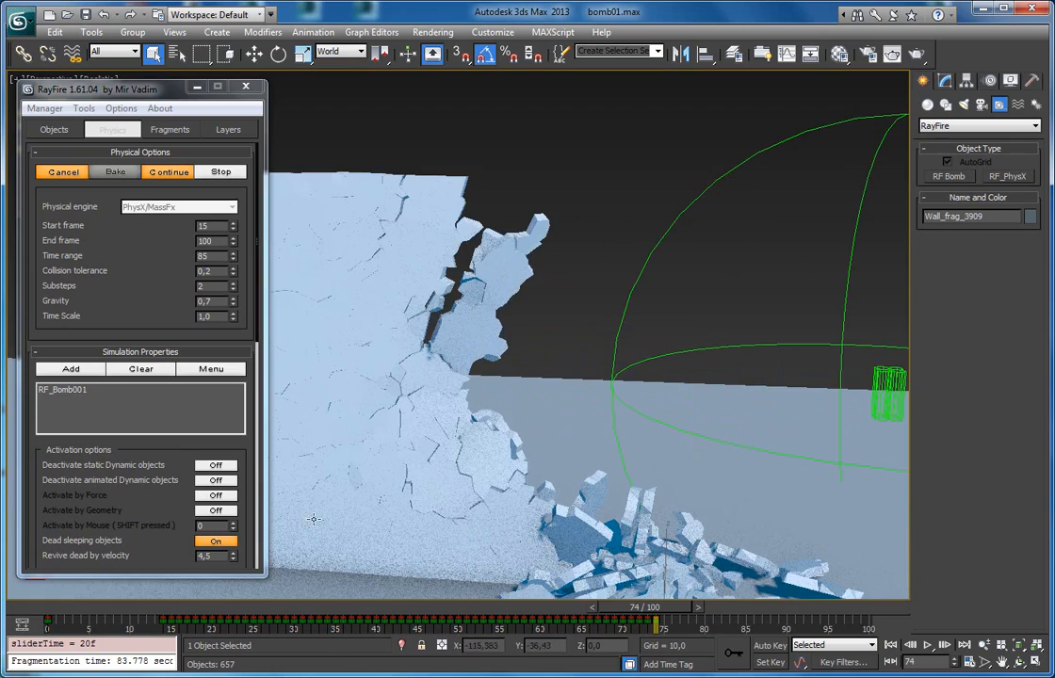
mouse_move(680, 610)
left_mouse_down()
mouse_move(425, 590)
mouse_move(680, 595)
left_mouse_up()
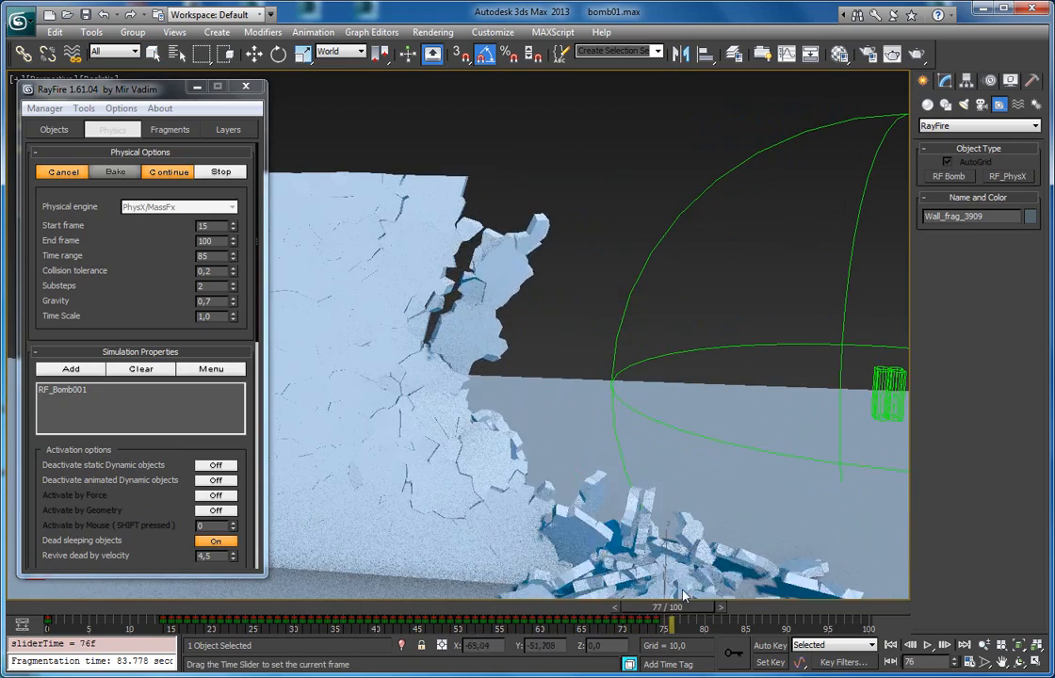
left_click(167, 177)
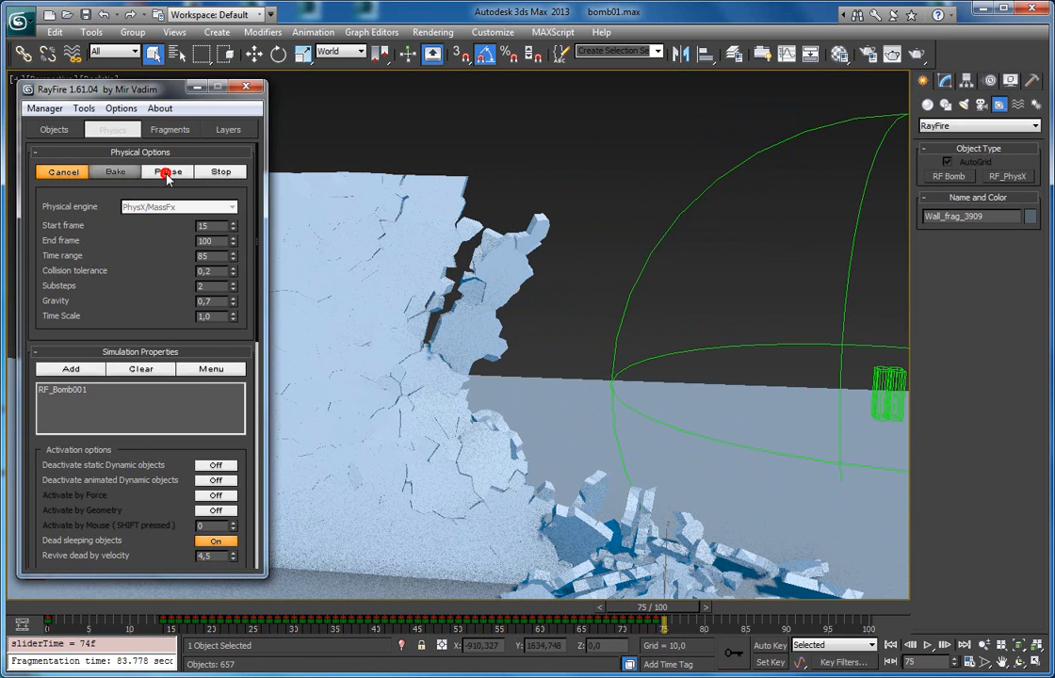
middle_click_drag(608, 293, 525, 285)
scroll(455, 243, "down", 6)
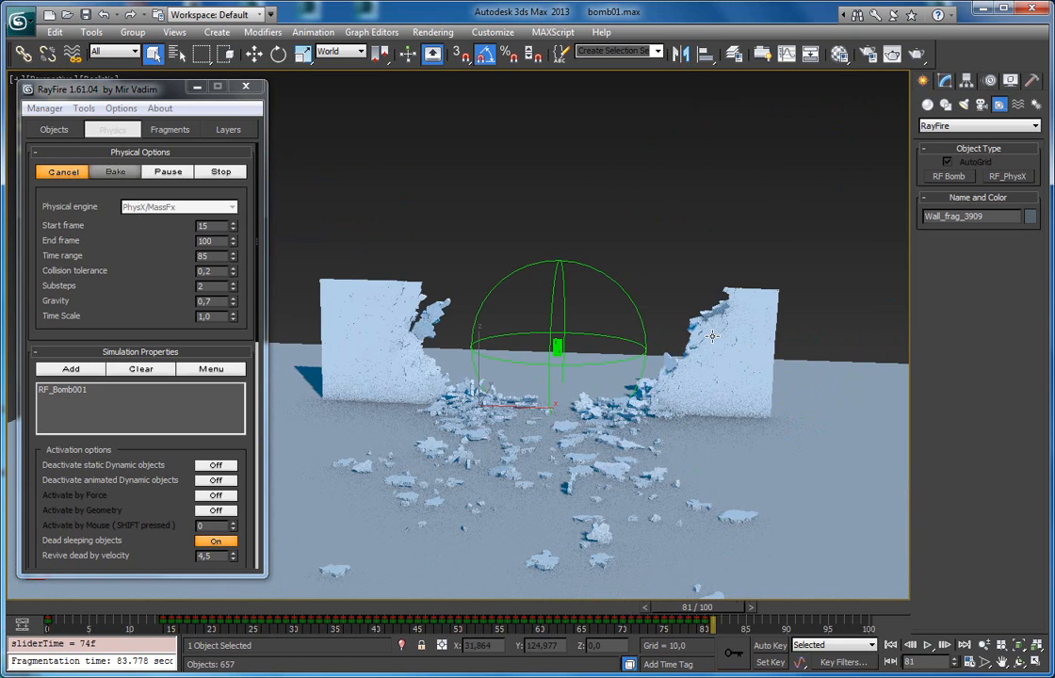
Inspect the breach up close, pause the 4,5 velocity preview, scrub back to frame 36 and cancel the preview
scroll(712, 337, "up", 4)
middle_click_drag(619, 369, 574, 363, "alt")
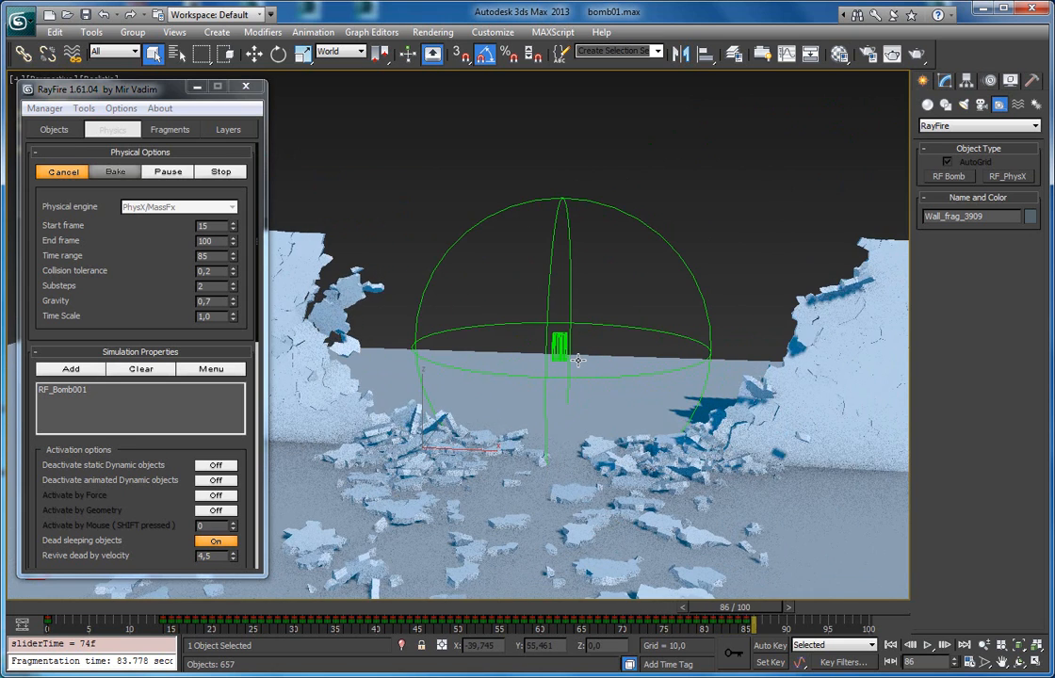
left_click(167, 173)
left_click_drag(763, 609, 271, 381)
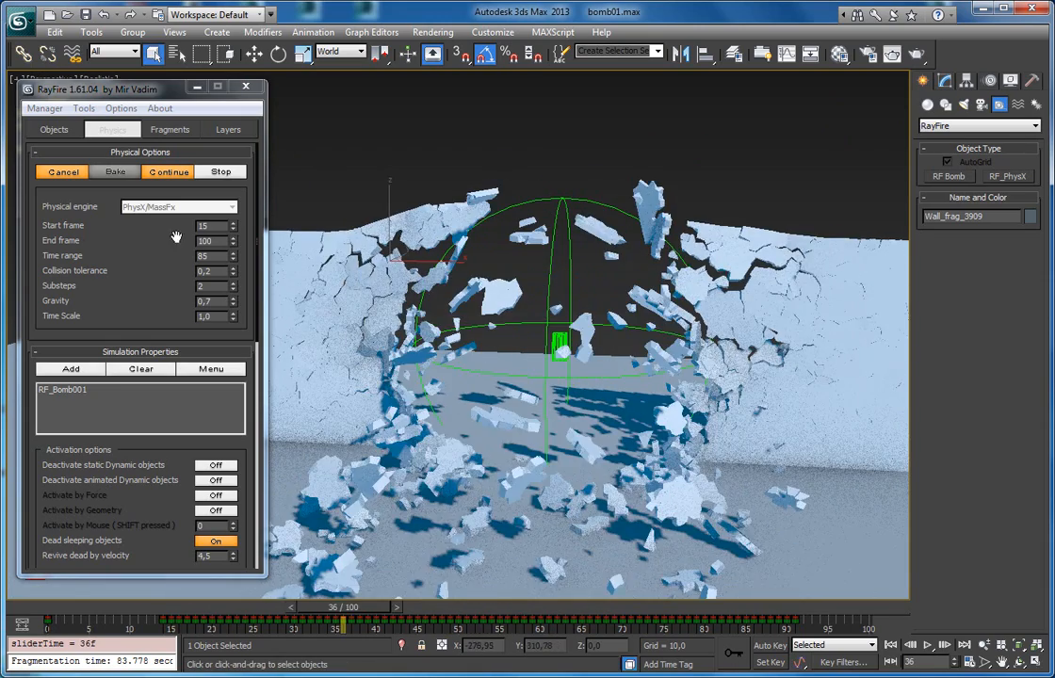
left_click(65, 176)
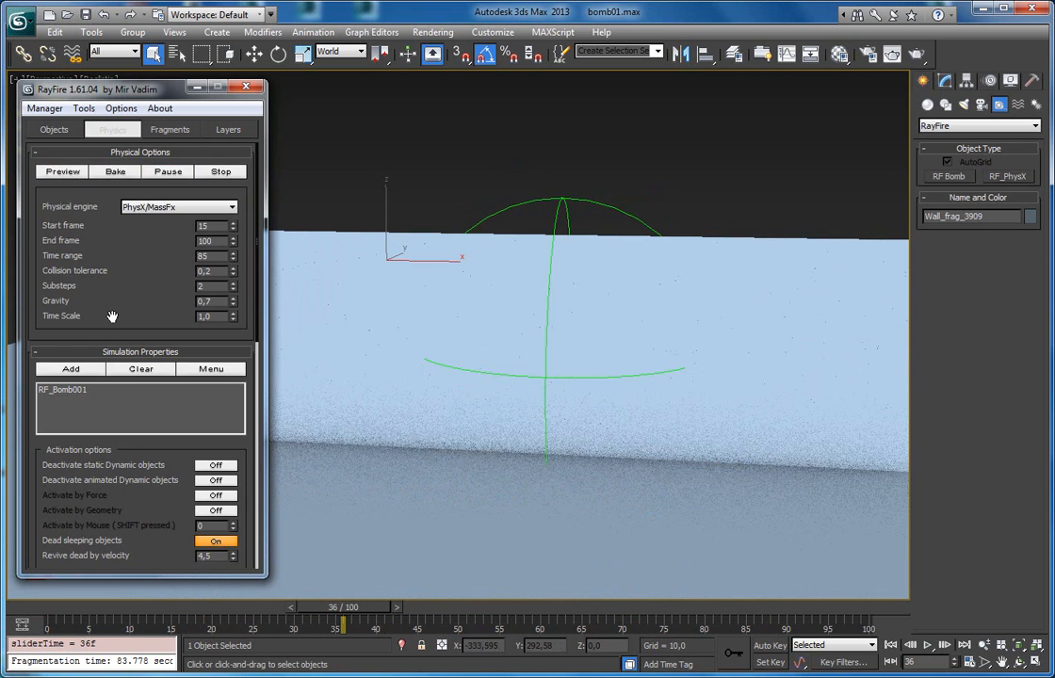
Set Revive dead by velocity to 15,0 and preview the blast
left_click_drag(129, 485, 128, 453)
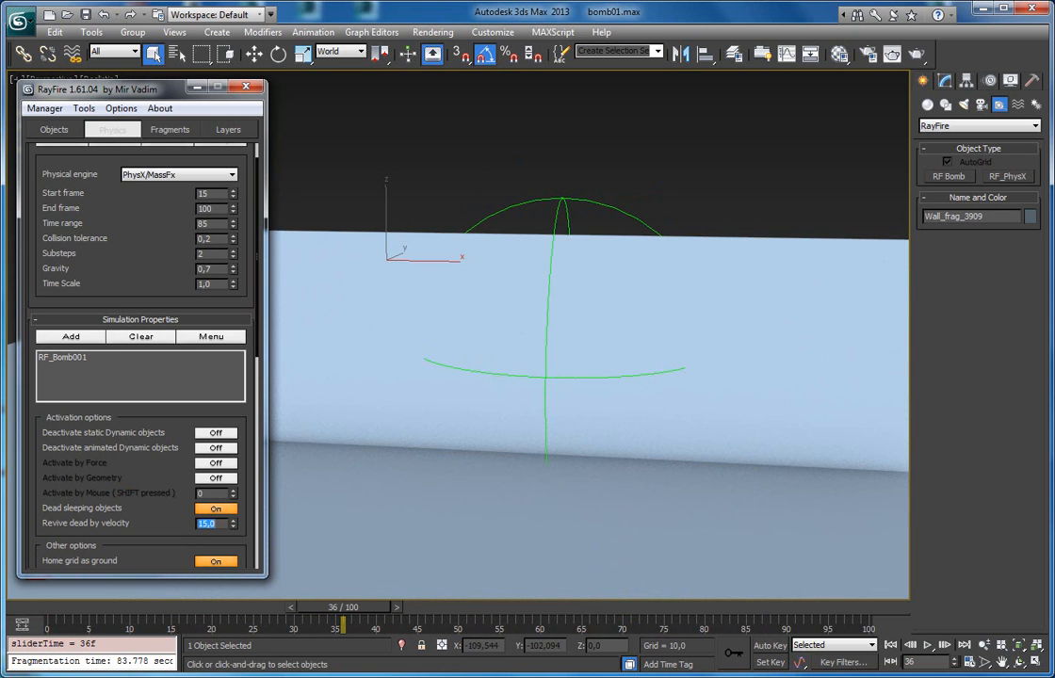
left_click_drag(41, 473, 42, 505)
left_click(58, 173)
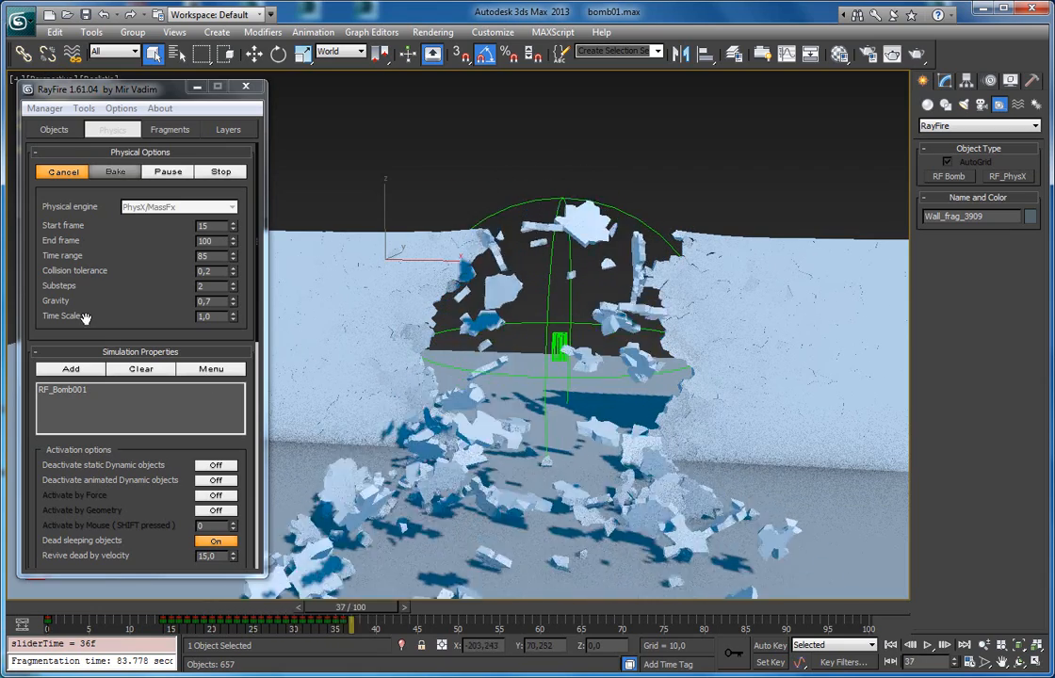
Set Revive dead by velocity to 25,0, preview the blast from the front and side, and cancel the preview
left_click(58, 172)
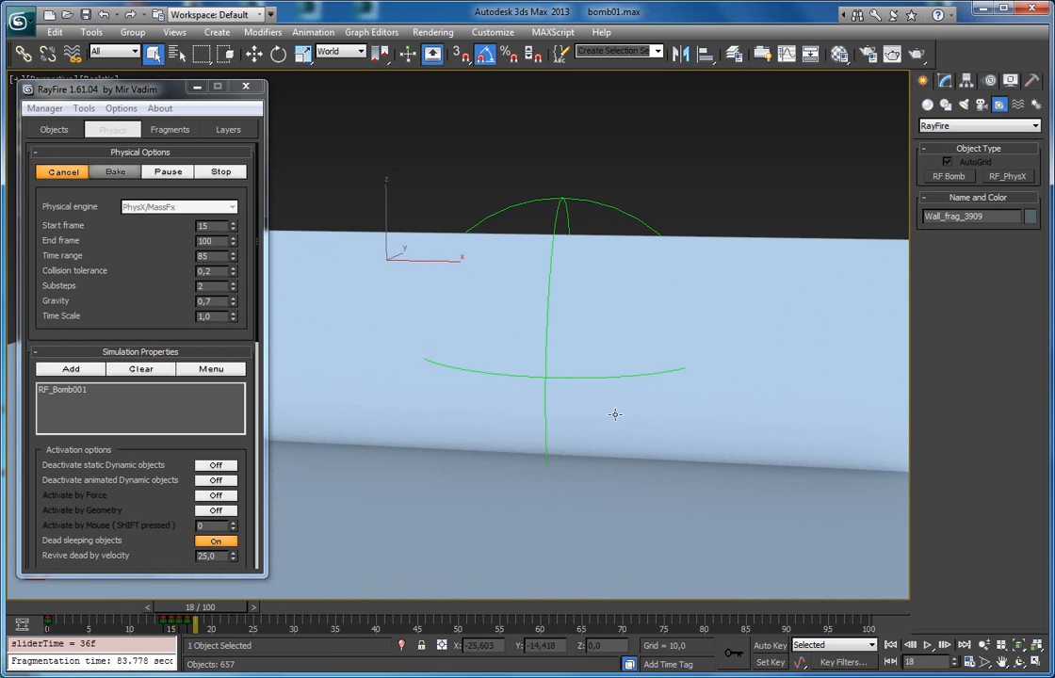
left_click(673, 225)
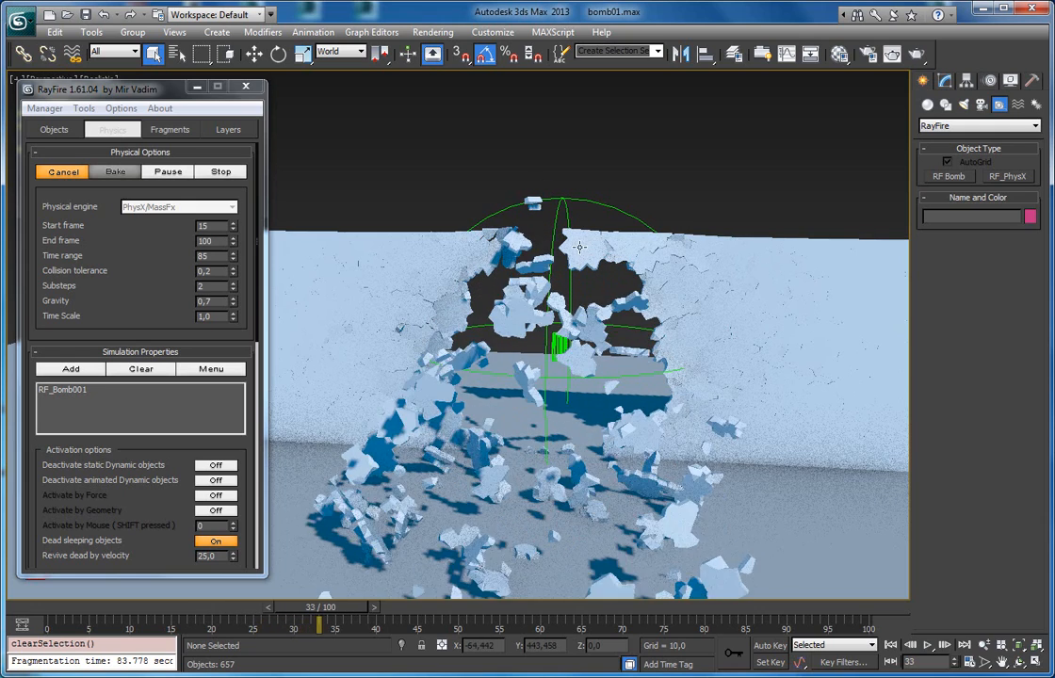
middle_click_drag(584, 276, 506, 251, "alt")
left_click(49, 173)
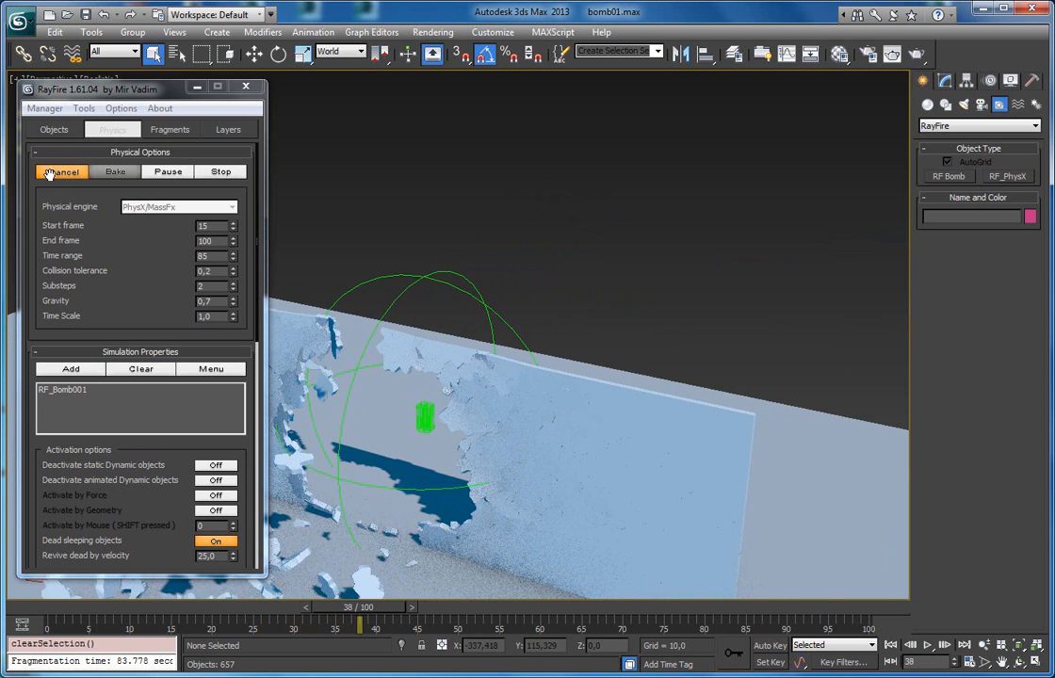
Set Revive dead by velocity to 40,0 and preview the blast with the view close on the breach
scroll(210, 518, "down", 2)
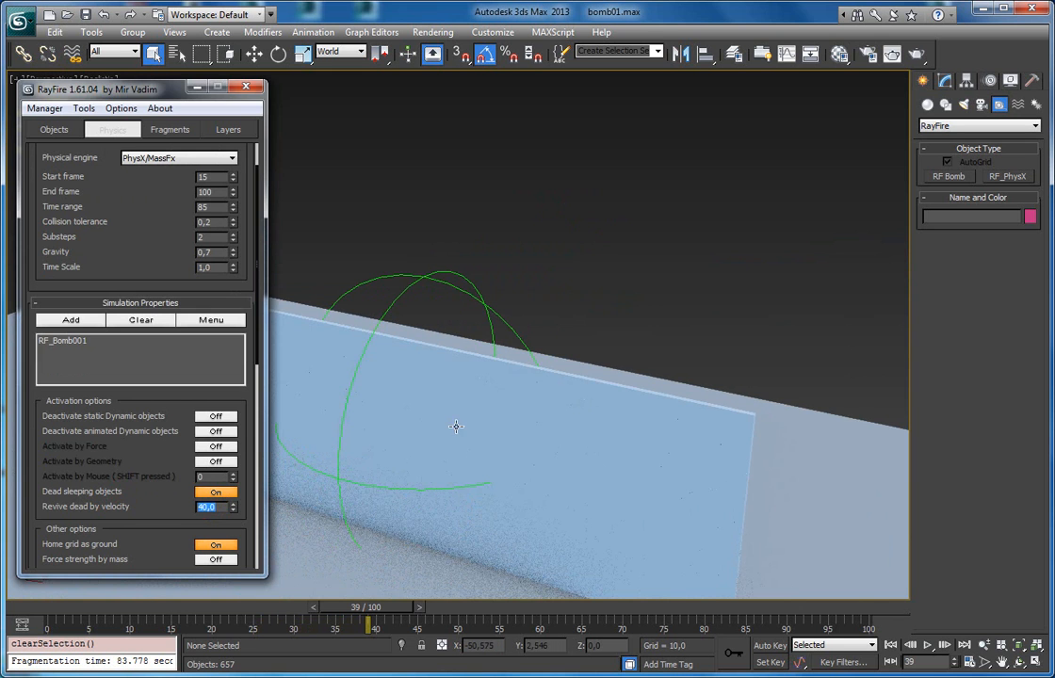
scroll(510, 394, "up", 3)
middle_click_drag(485, 411, 499, 397, "alt")
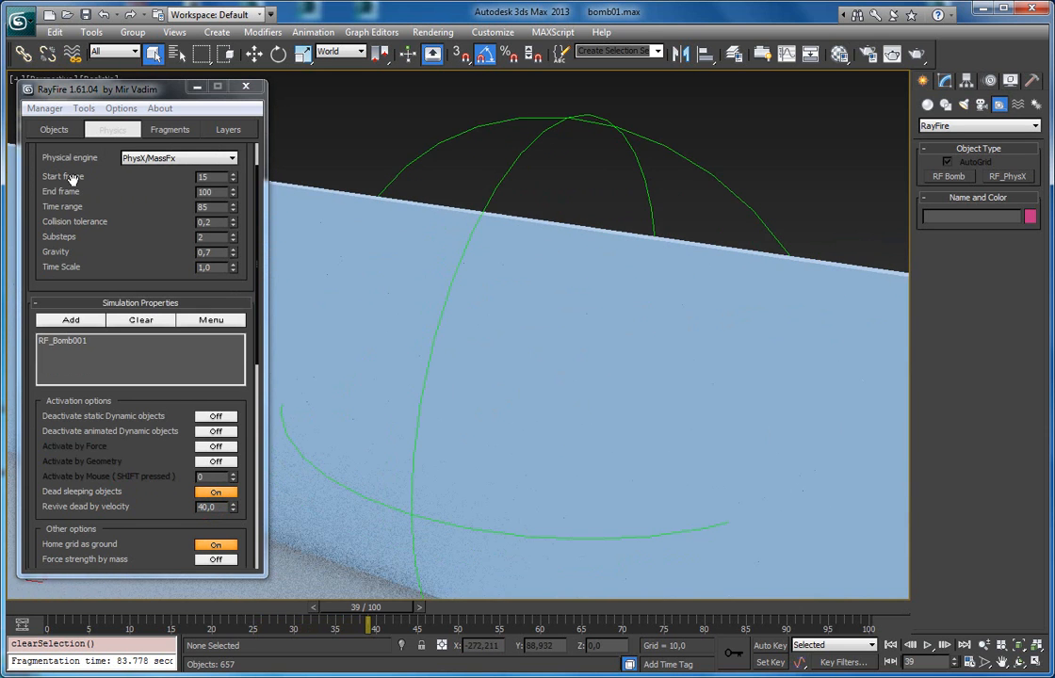
scroll(416, 367, "down", 3)
scroll(85, 223, "up", 2)
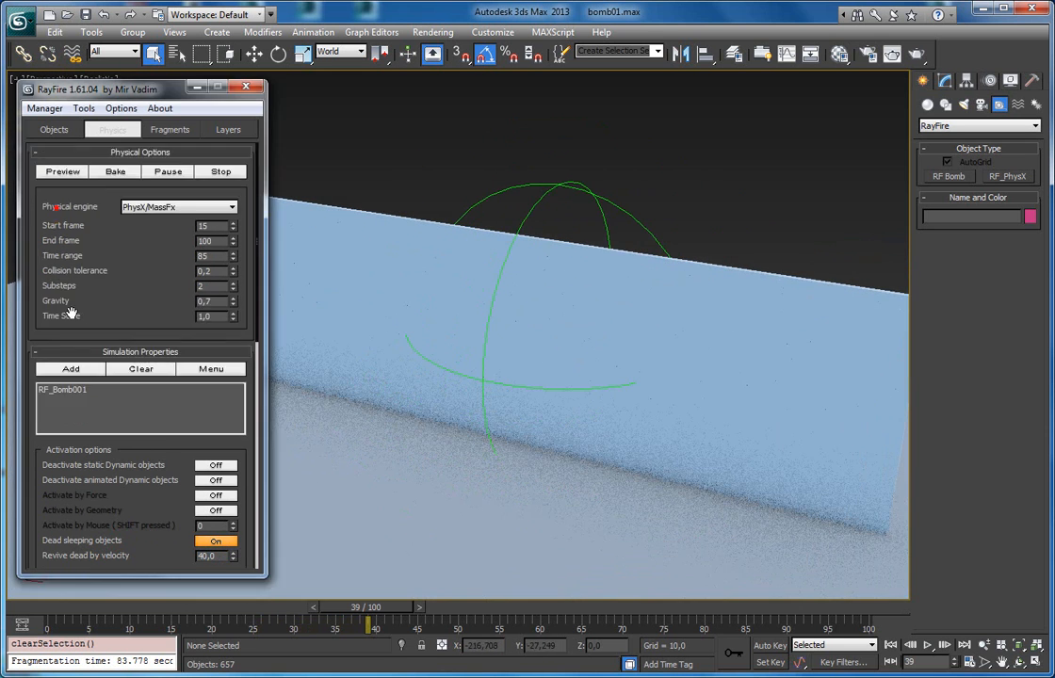
left_click(63, 171)
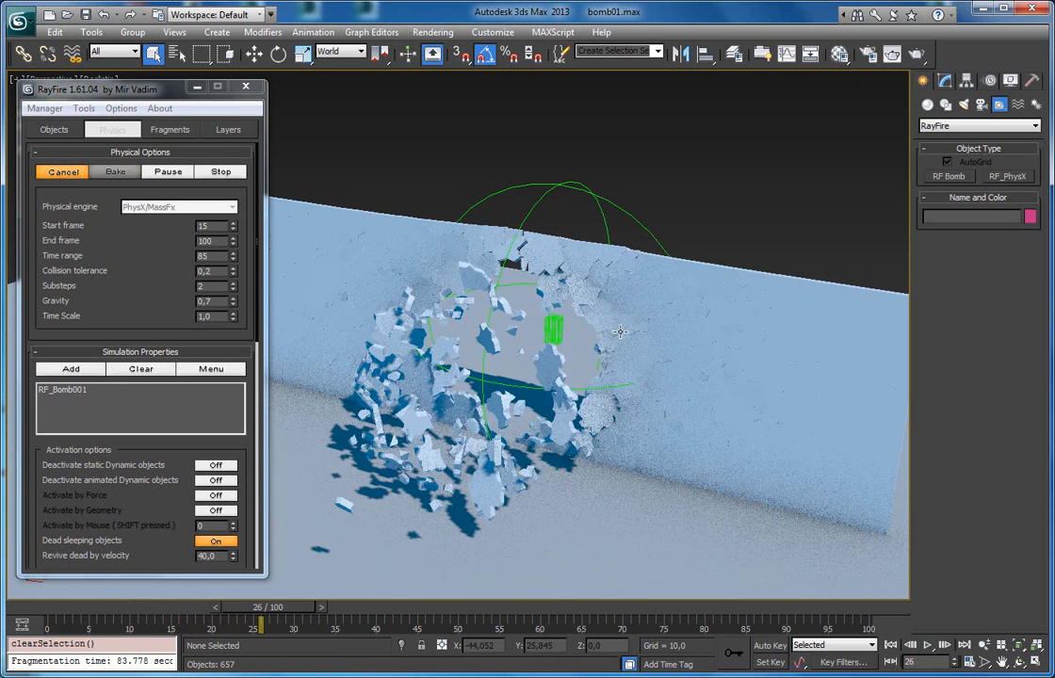
scroll(575, 287, "up", 5)
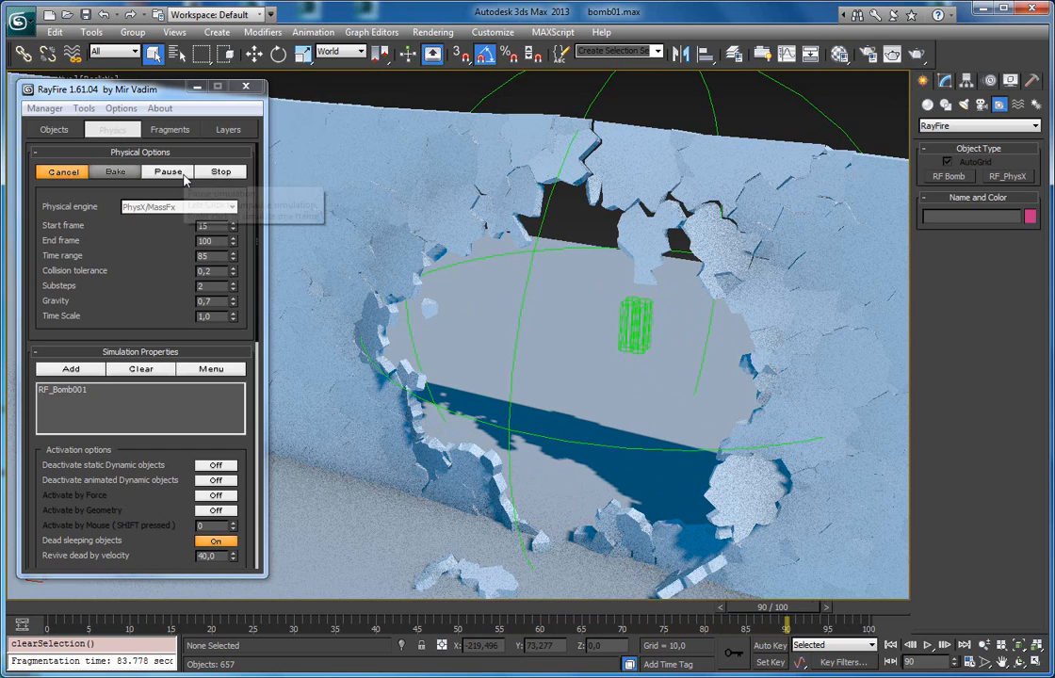
Pause the simulation, scrub back to frame 7 while viewing the breach from several angles, and cancel the preview
left_click(182, 174)
left_click_drag(733, 626, 299, 553)
middle_click_drag(452, 377, 577, 363, "alt")
middle_click_drag(576, 363, 661, 355)
middle_click_drag(584, 336, 511, 367, "alt")
left_click_drag(336, 612, 170, 552)
left_click(62, 172)
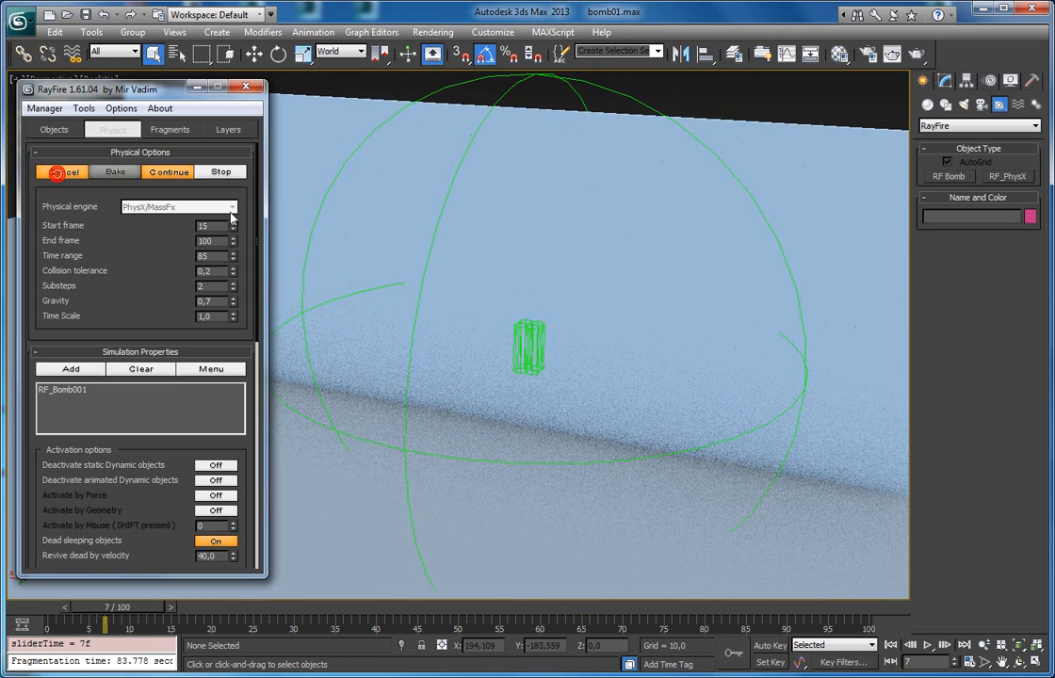
Select the RF Bomb, show its parameters, and switch off Dead sleeping objects
left_click(515, 369)
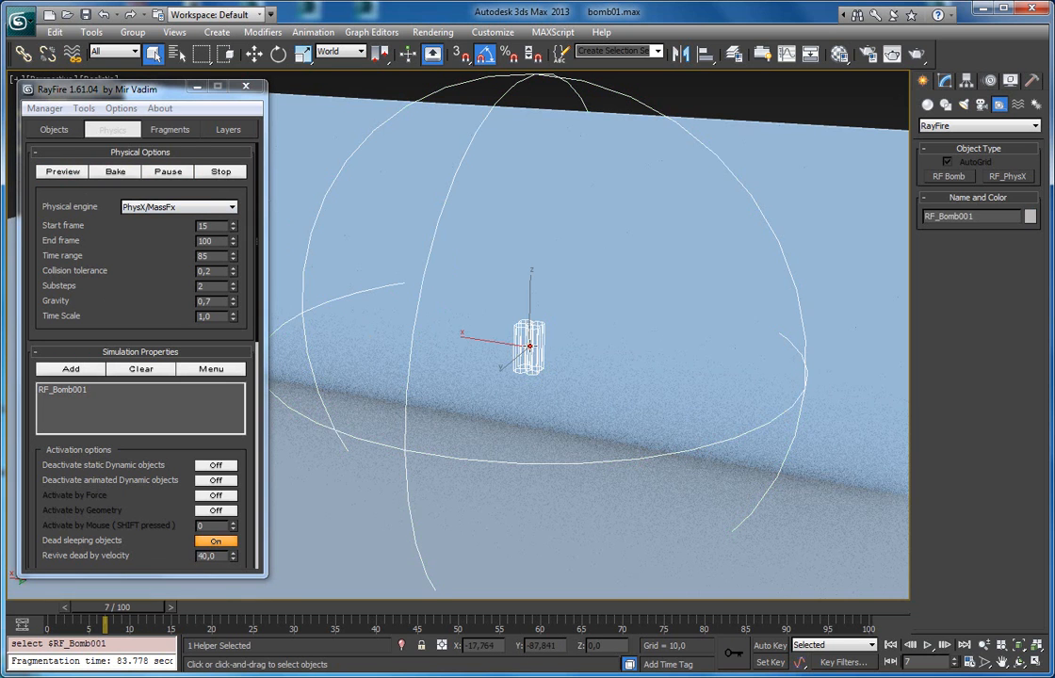
left_click(946, 81)
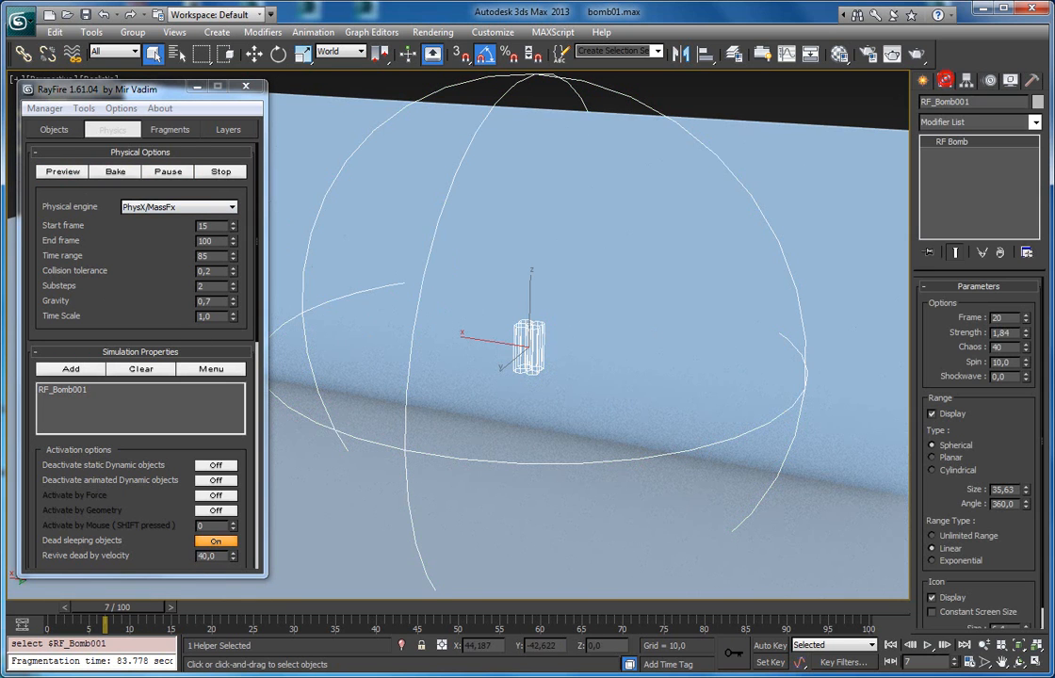
left_click(205, 544)
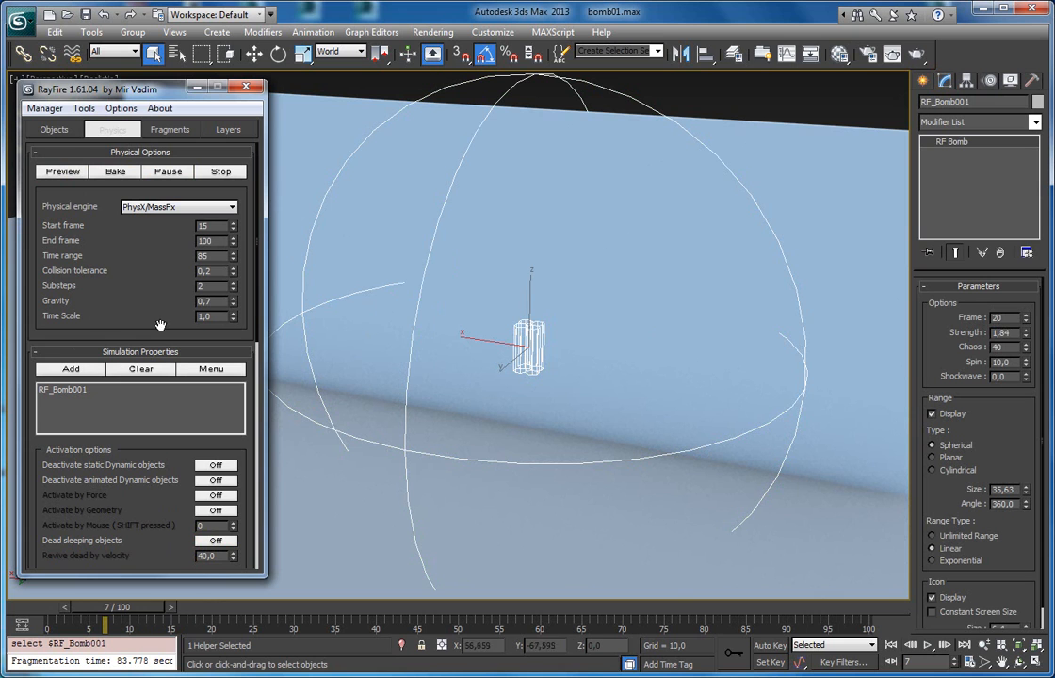
left_click(1013, 379)
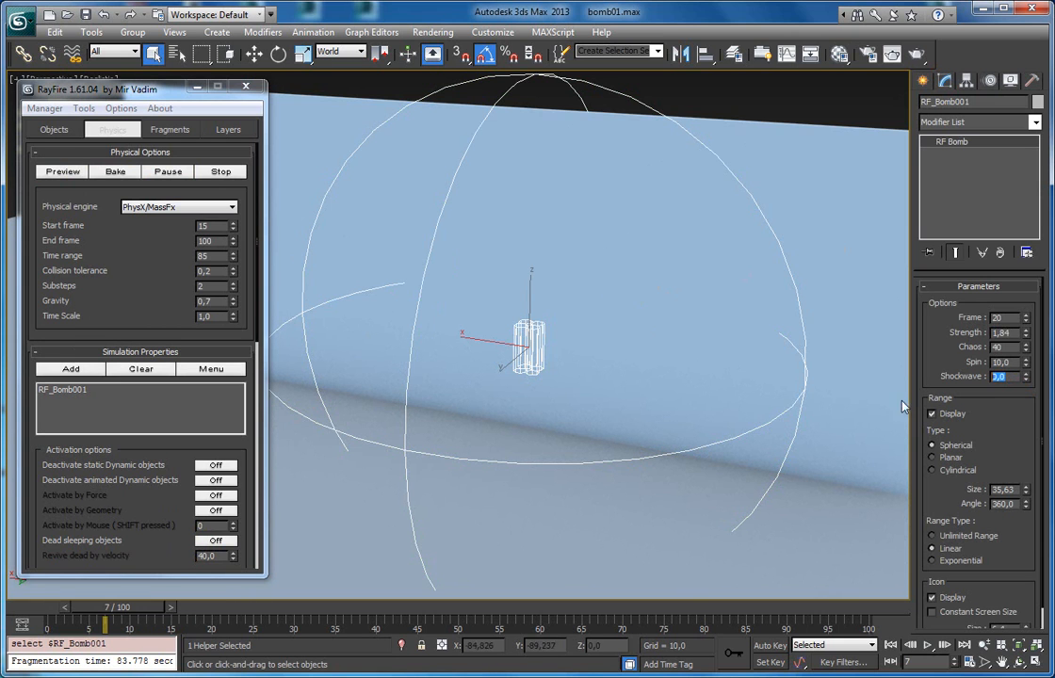
Move the bomb about 32 units along Y, away from the wall
middle_click_drag(599, 291, 523, 288, "alt")
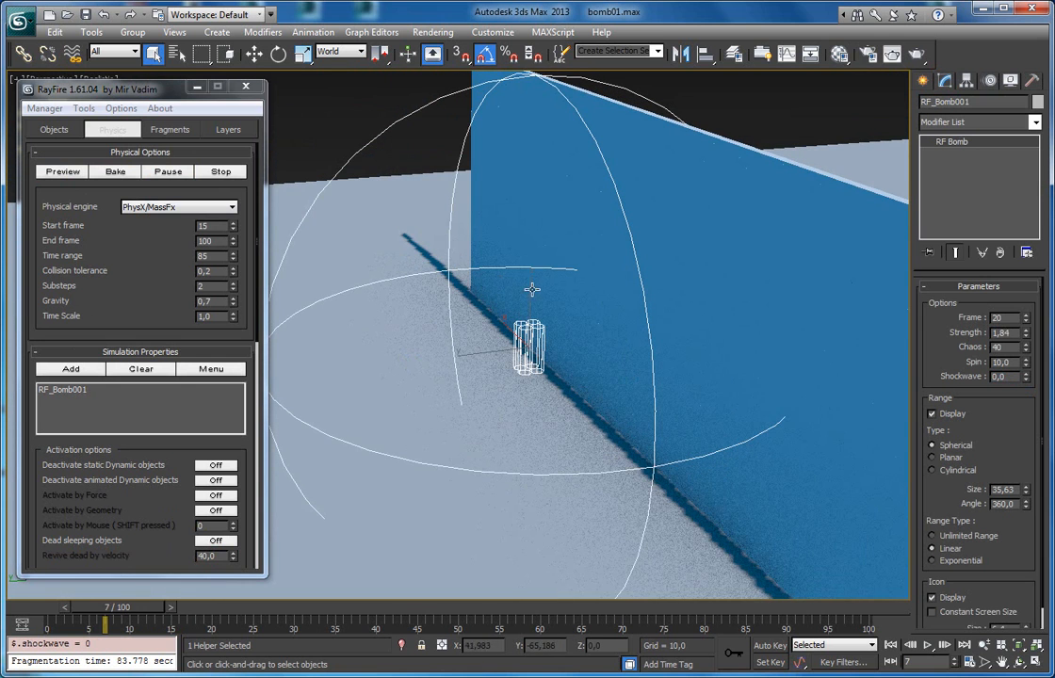
key("w")
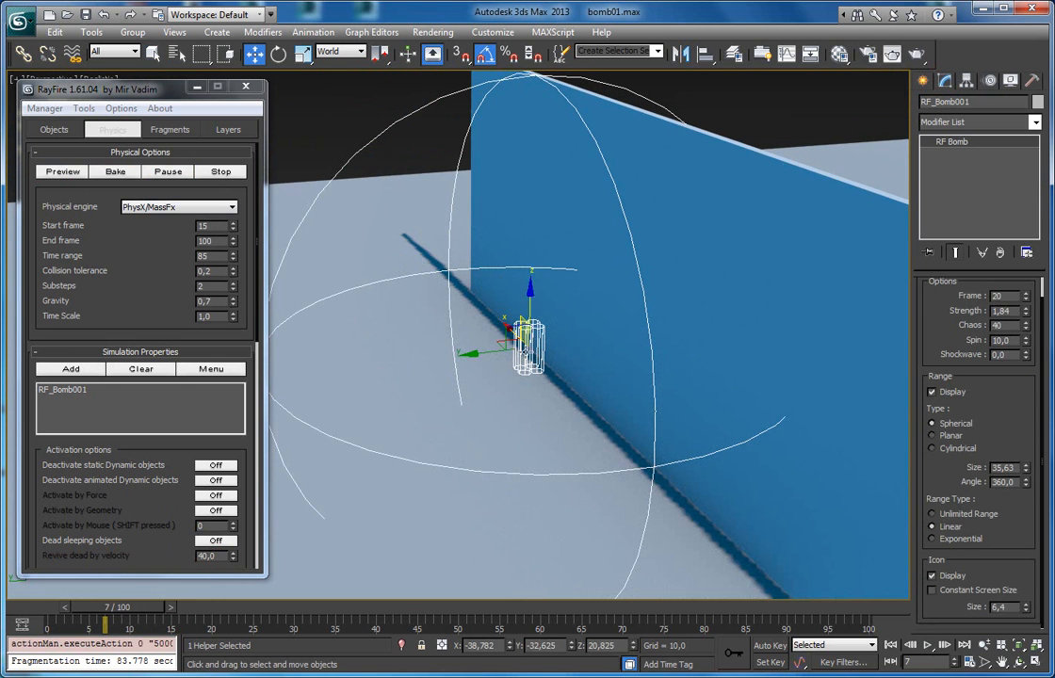
left_click_drag(485, 356, 248, 379)
scroll(523, 366, "down", 4)
middle_click_drag(509, 358, 337, 325, "alt")
Transfer all wall fragments from the Sleeping Objects list to the Dynamic / Impact Objects list
left_click(46, 127)
scroll(97, 300, "down", 3)
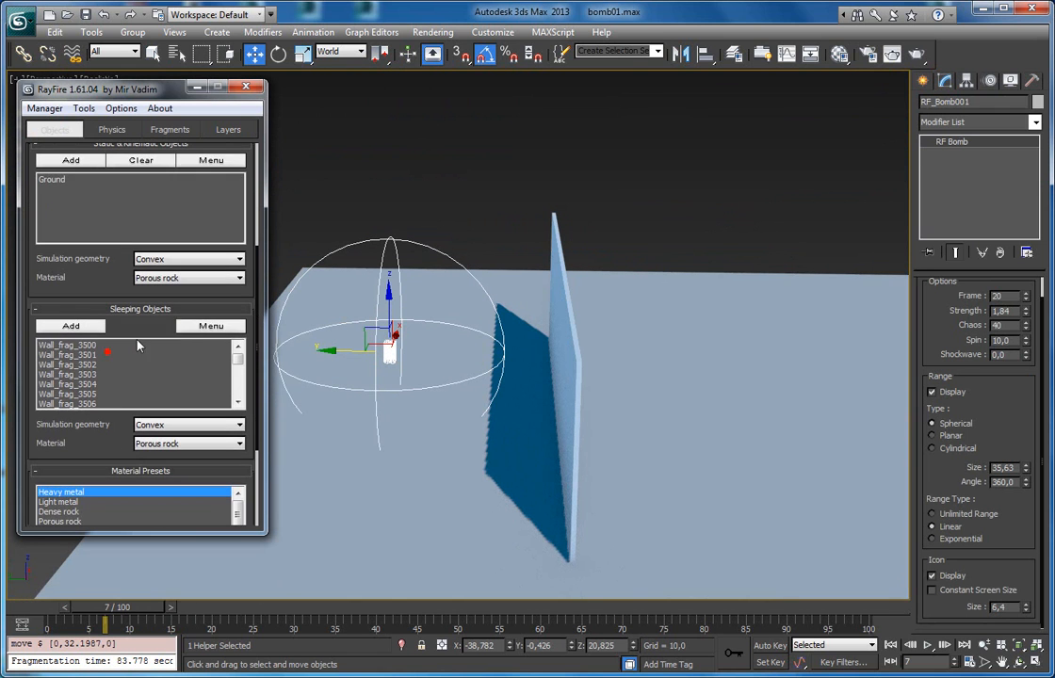
left_click(191, 326)
left_click(179, 351)
scroll(74, 305, "up", 5)
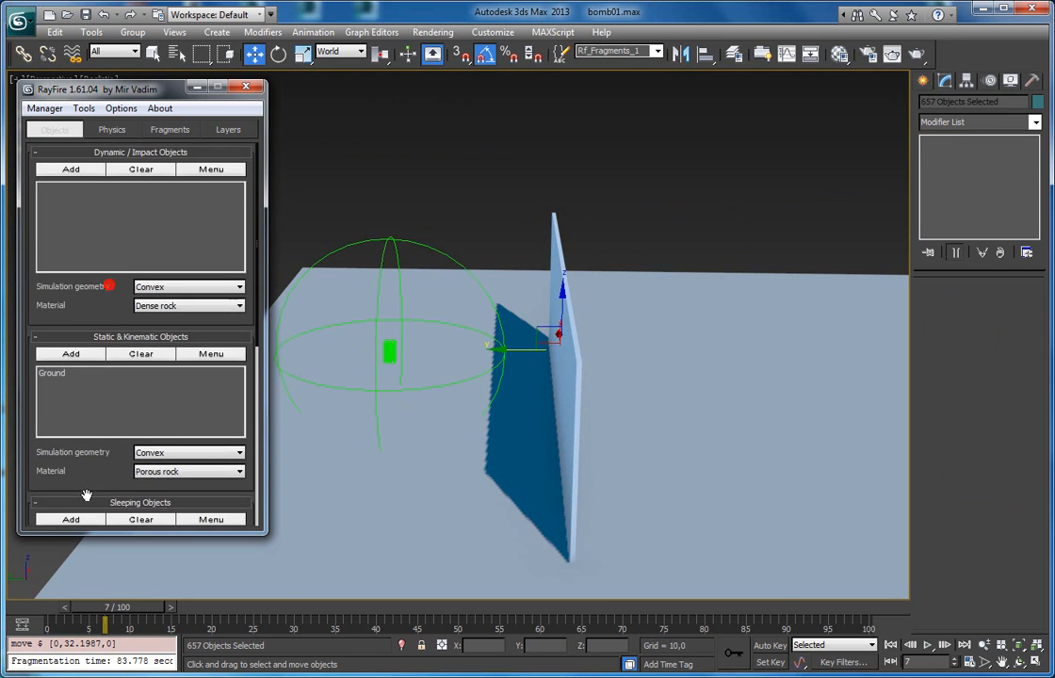
left_click(70, 169)
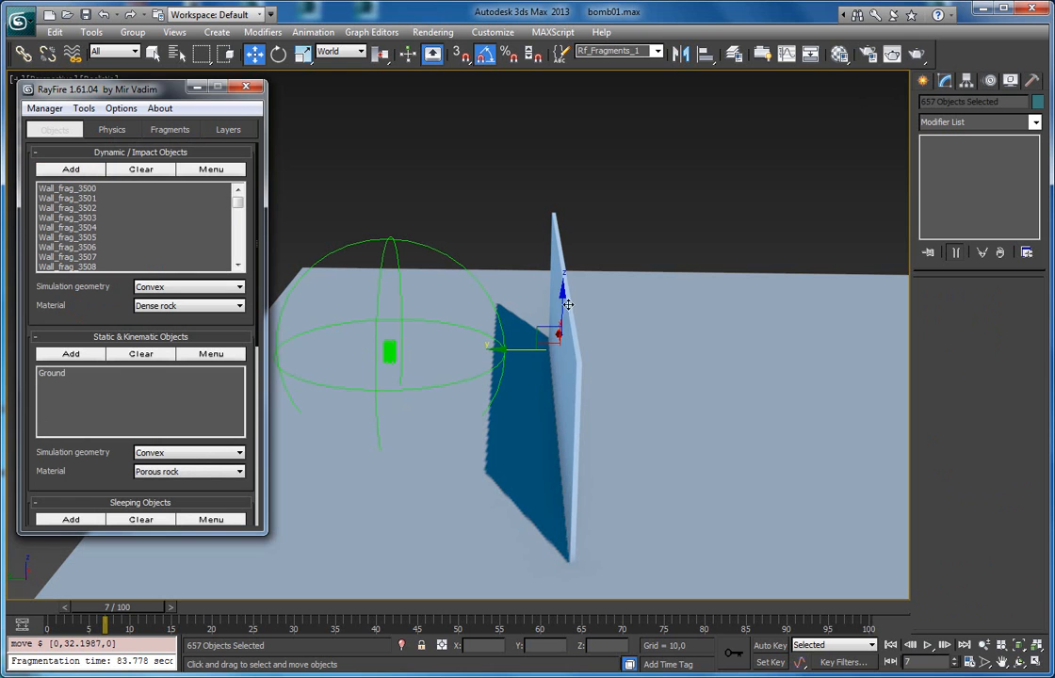
Rotate the wall fragments to lie flat and lower them about 23.7 units onto the ground, with edged faces displayed
key("e")
left_click_drag(539, 306, 604, 309)
key("w")
middle_click_drag(567, 301, 550, 314, "alt")
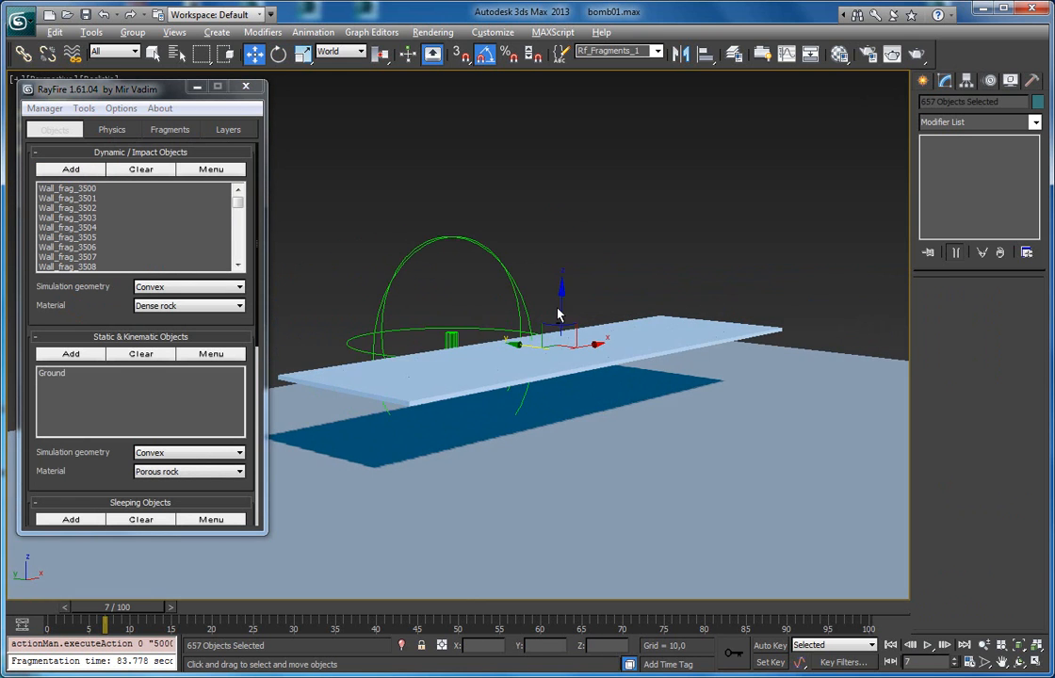
left_click_drag(557, 308, 581, 383)
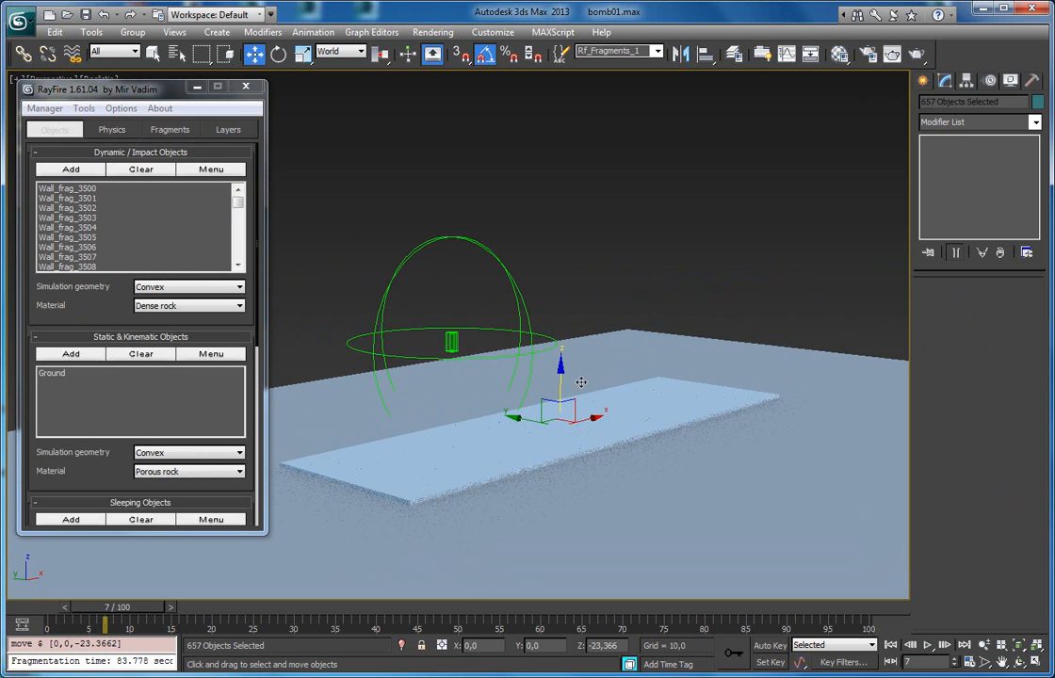
scroll(557, 330, "up", 6)
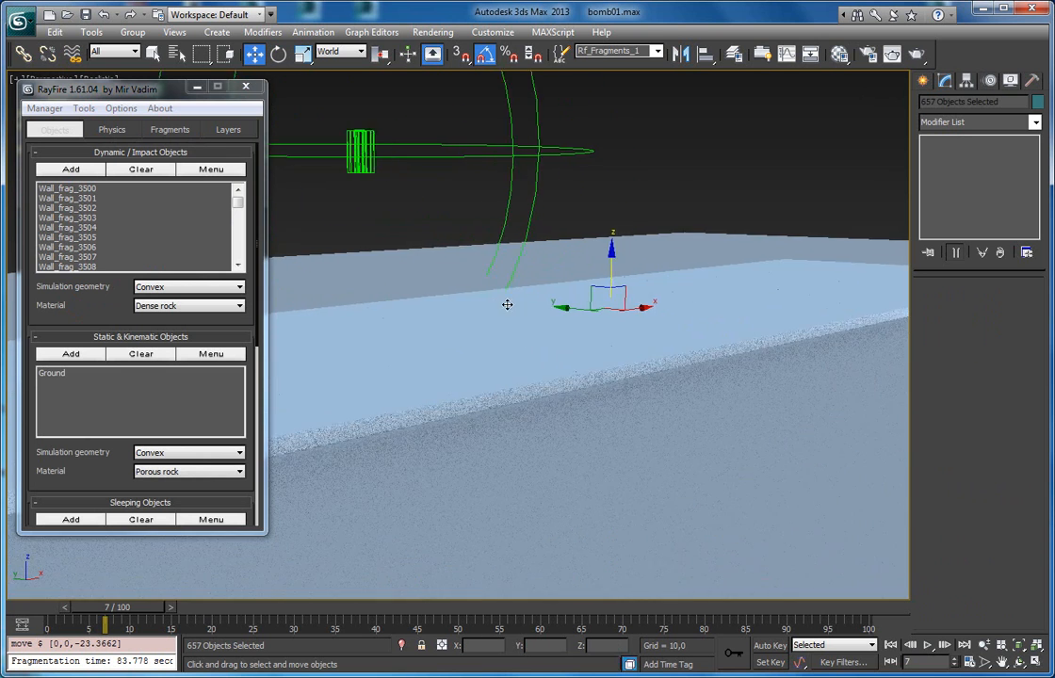
key("F4")
left_click_drag(614, 278, 612, 280)
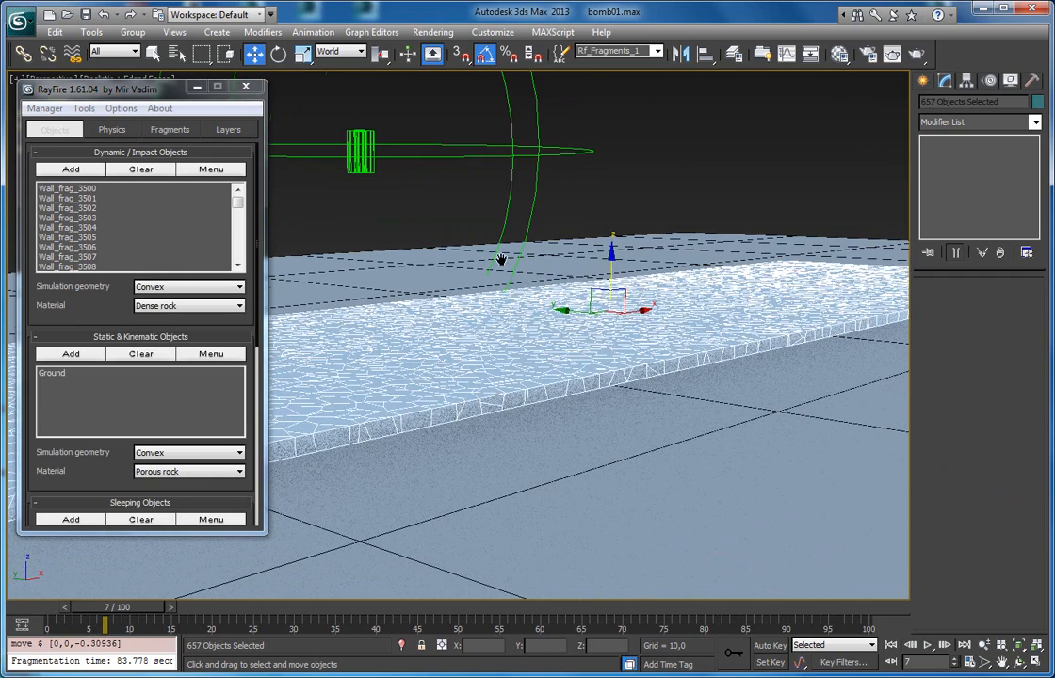
Select the bomb and move it beneath the slab's near end, to about X -135, Y -57, Z -7, switching to wireframe display
middle_click_drag(478, 256, 584, 252)
scroll(565, 247, "up", 3)
left_click(484, 118)
key("z")
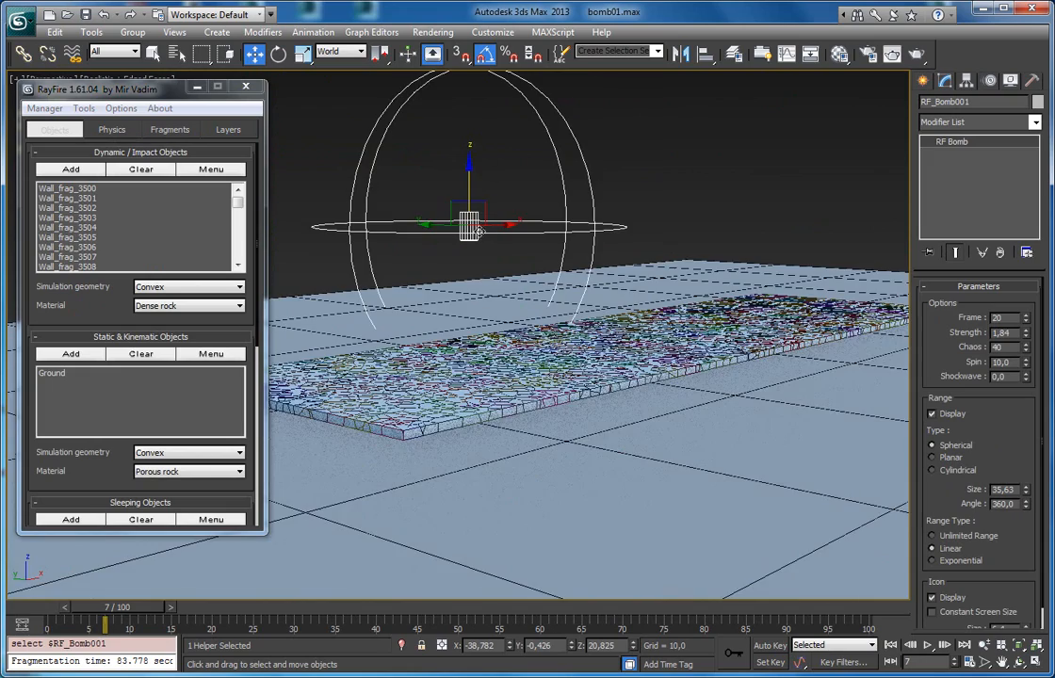
middle_click_drag(490, 232, 460, 215, "alt")
left_click_drag(482, 205, 316, 238)
middle_click_drag(456, 245, 677, 259)
left_click_drag(546, 206, 354, 403)
middle_click_drag(359, 403, 488, 341)
left_click_drag(503, 407, 340, 503)
key("F3")
middle_click_drag(351, 484, 430, 371)
left_click_drag(424, 417, 573, 426)
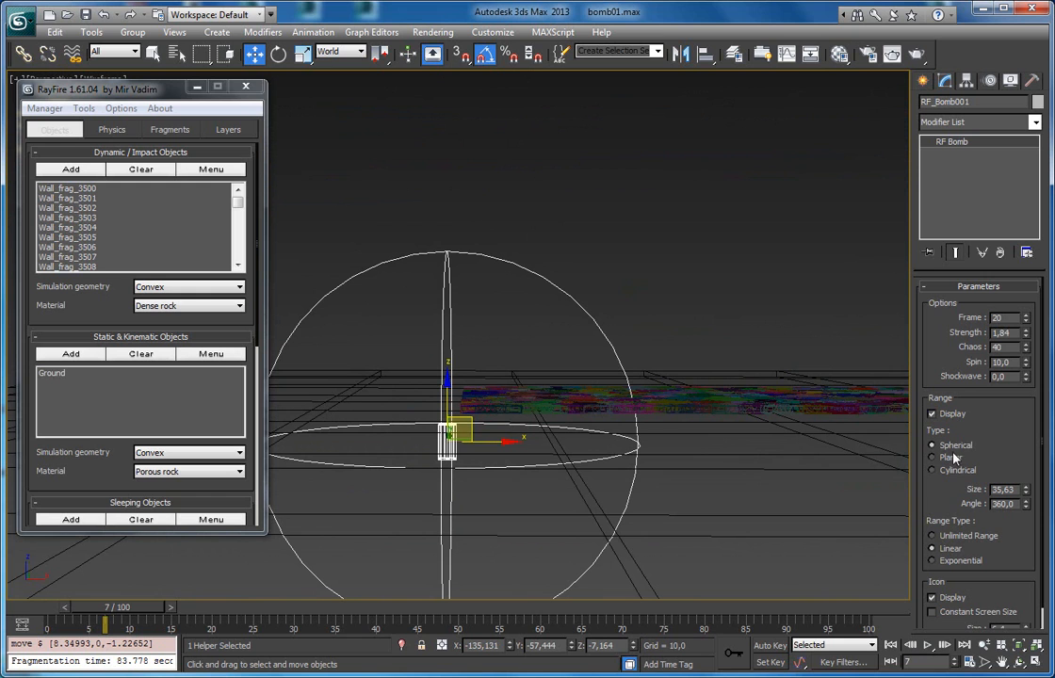
Give the bomb an Unlimited Range and the Planar type, shift it slightly away from the slab, and hide its icon
left_click(942, 535)
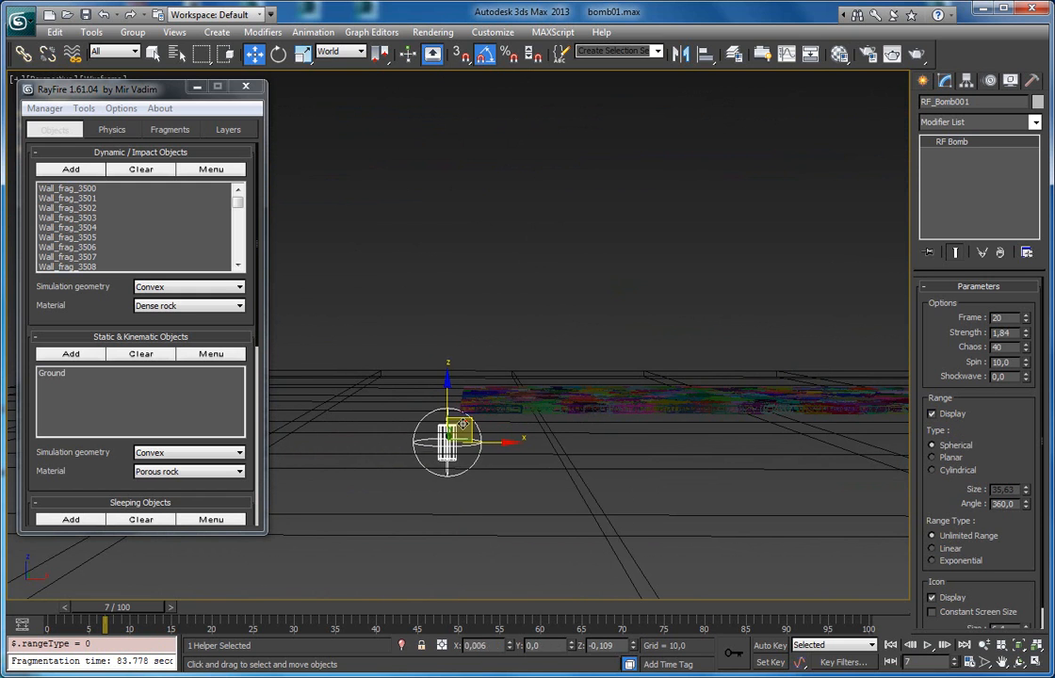
left_click_drag(467, 422, 447, 430)
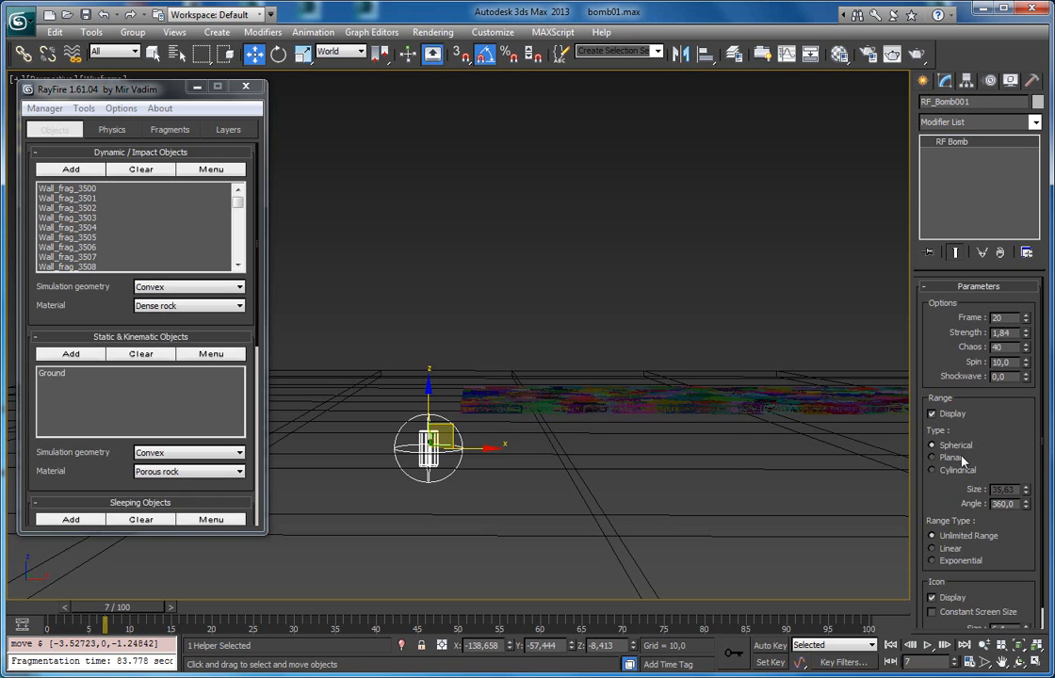
left_click(932, 457)
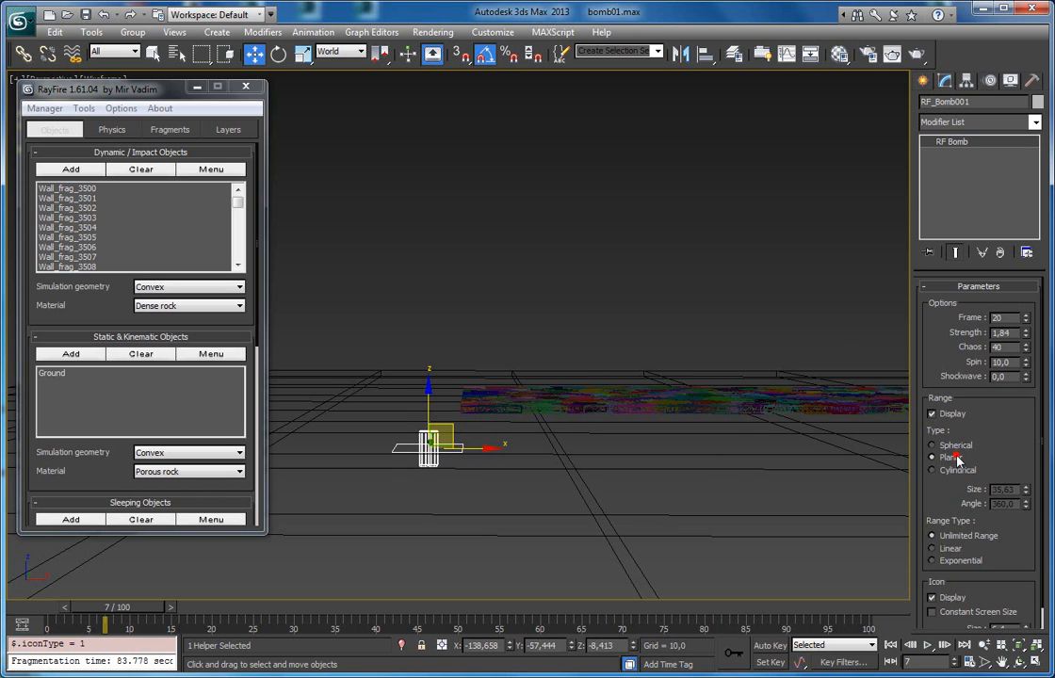
left_click(932, 598)
Raise the planar bomb above the ground in shaded display and lower it back beneath, to about Z -7,9
middle_click_drag(784, 568, 551, 434, "alt")
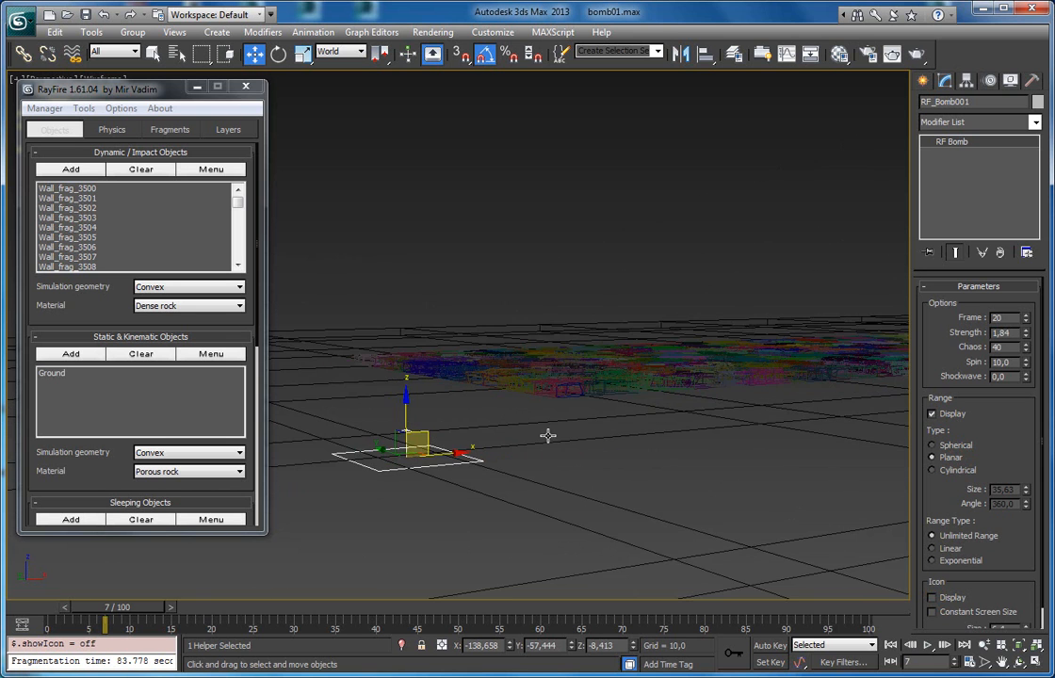
key("F3")
left_click_drag(403, 410, 405, 347)
middle_click_drag(477, 349, 392, 344, "alt")
left_click_drag(404, 345, 405, 407)
Return the viewport to wireframe and set the bomb's Strength to 1,0
key("F3")
mouse_move(538, 435)
middle_mouse_down("alt")
mouse_move(553, 413)
mouse_move(599, 448)
middle_mouse_up("alt")
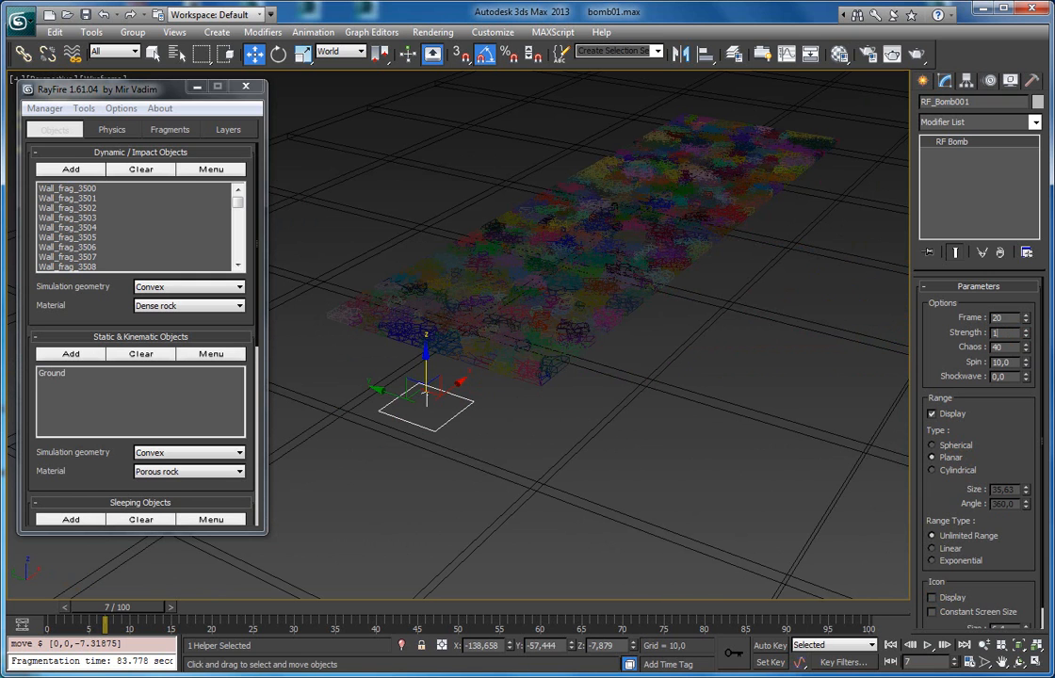
type("1")
key("Return")
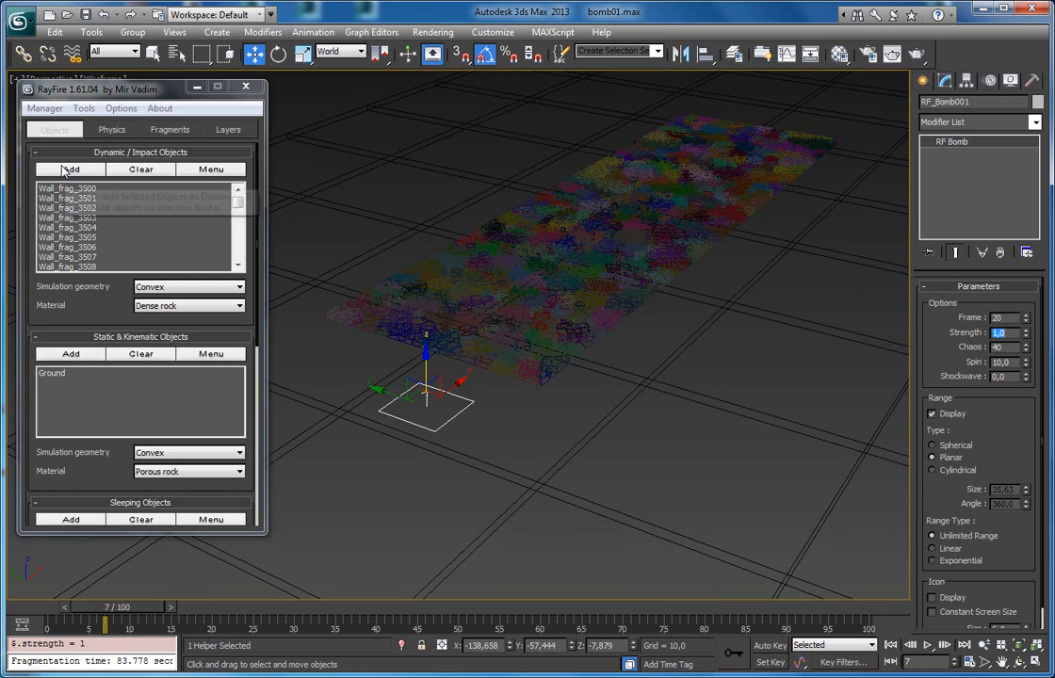
Turn on deactivation of static Dynamic objects and activation by force in the RayFire physics settings
left_click(111, 129)
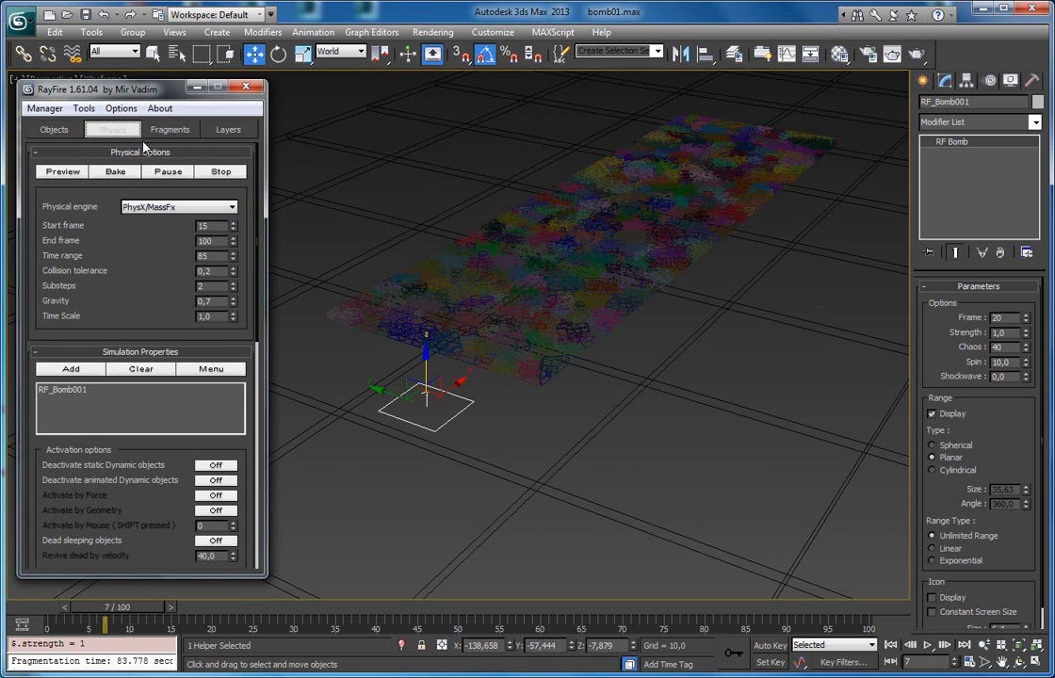
scroll(133, 402, "down", 3)
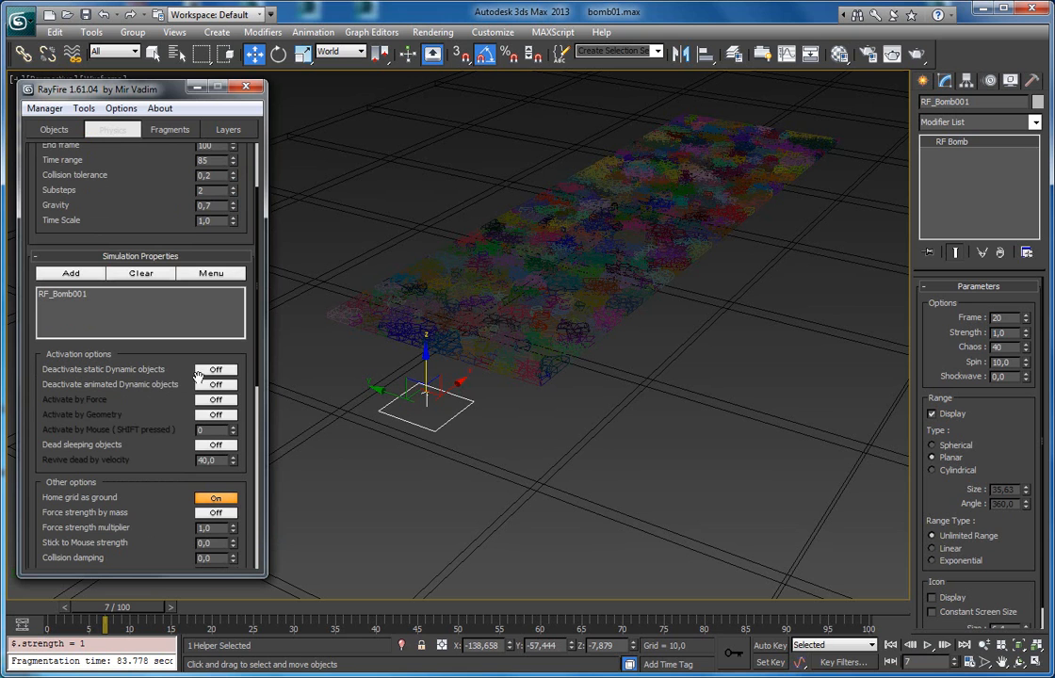
left_click(212, 371)
left_click(211, 402)
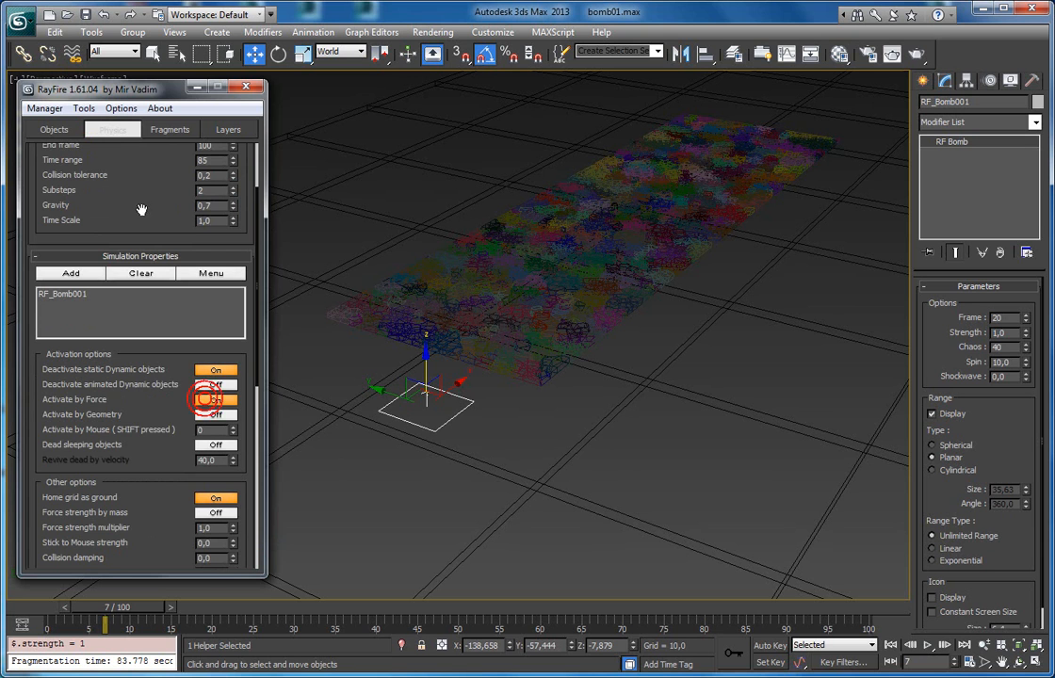
Preview the planar bomb's blast on the fragmented slab with the force activation settings, and cancel the simulation
scroll(132, 358, "up", 3)
left_click(63, 172)
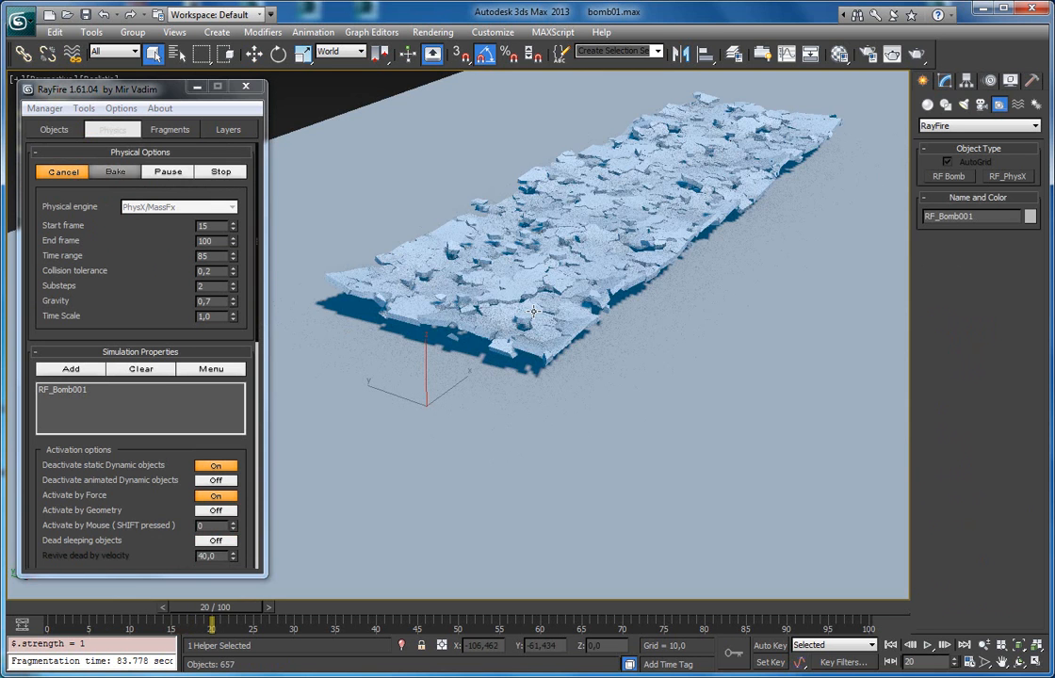
scroll(593, 409, "down", 4)
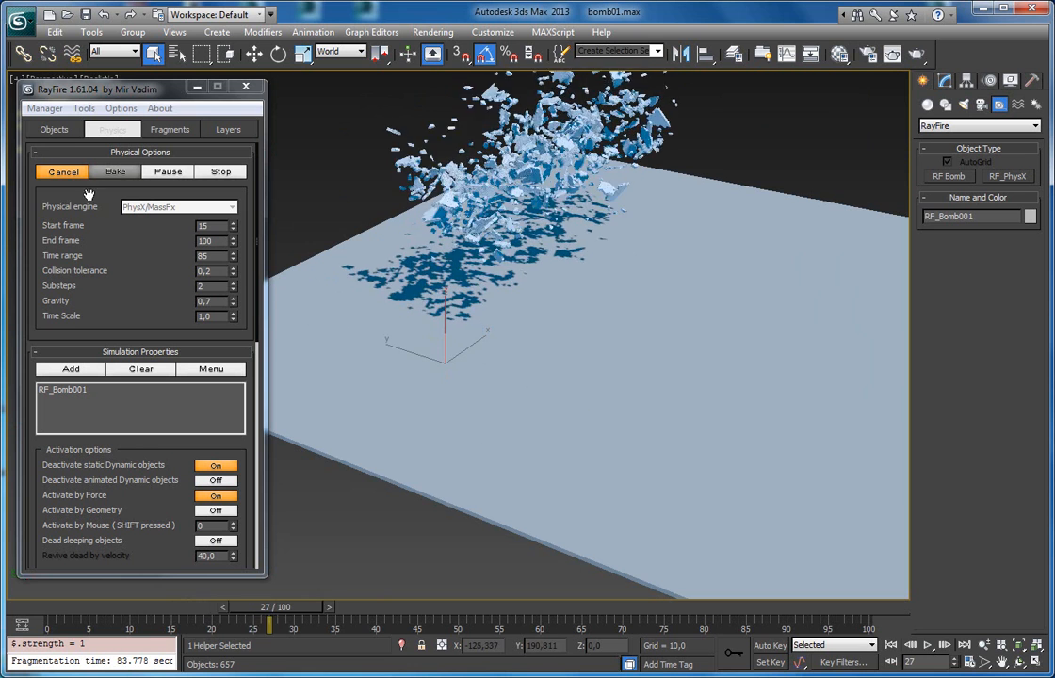
left_click(63, 173)
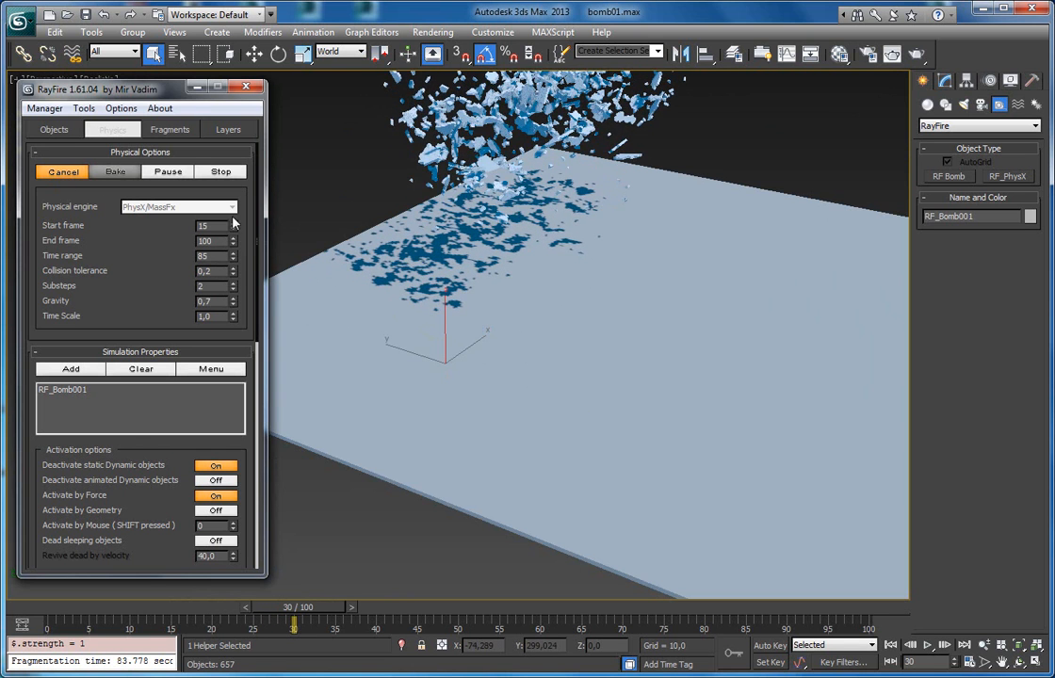
Set the bomb's Chaos to 10 and its Strength to 0,5
left_click(943, 80)
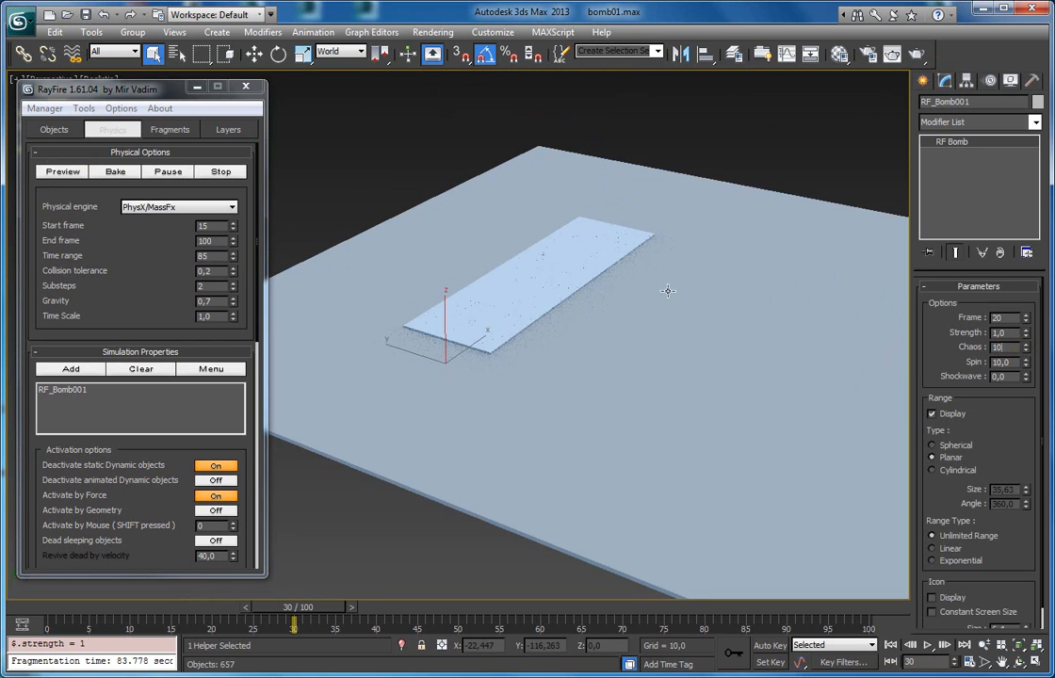
left_click_drag(1026, 331, 1021, 350)
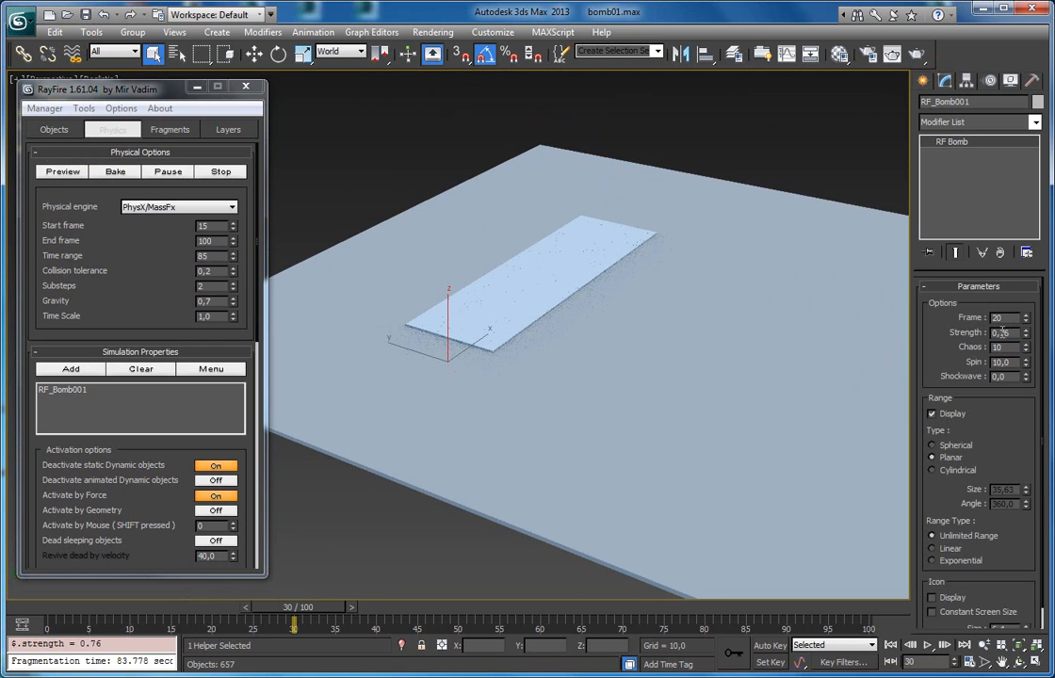
type("0,5")
key("Return")
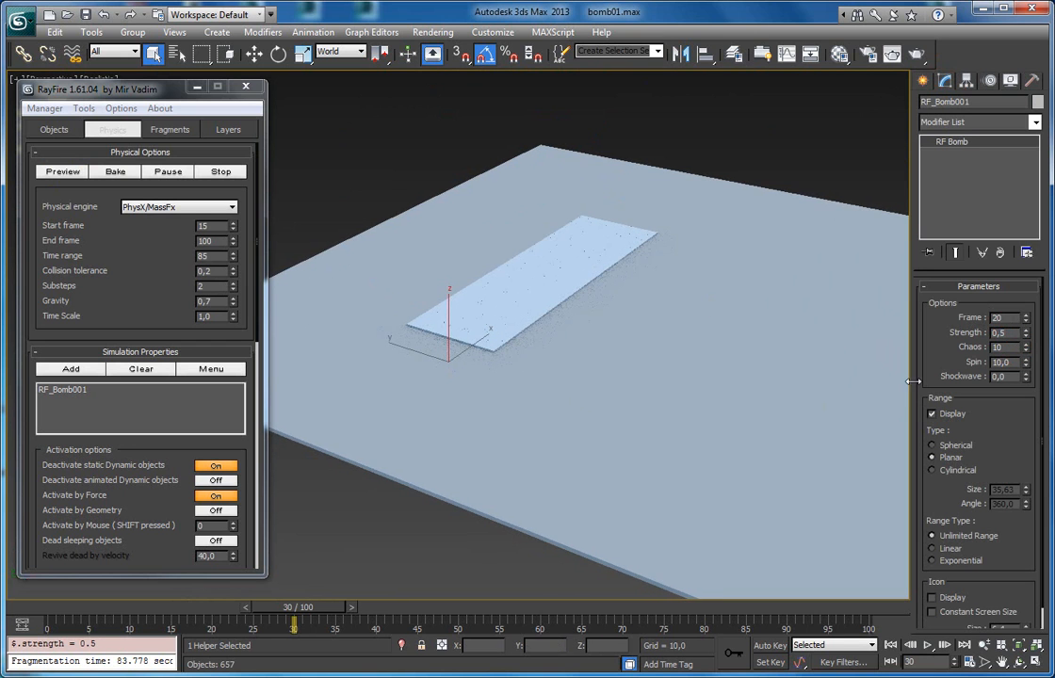
Display the slab in wireframe and give the bomb a Shockwave of 0,66
left_click_drag(929, 353, 929, 325)
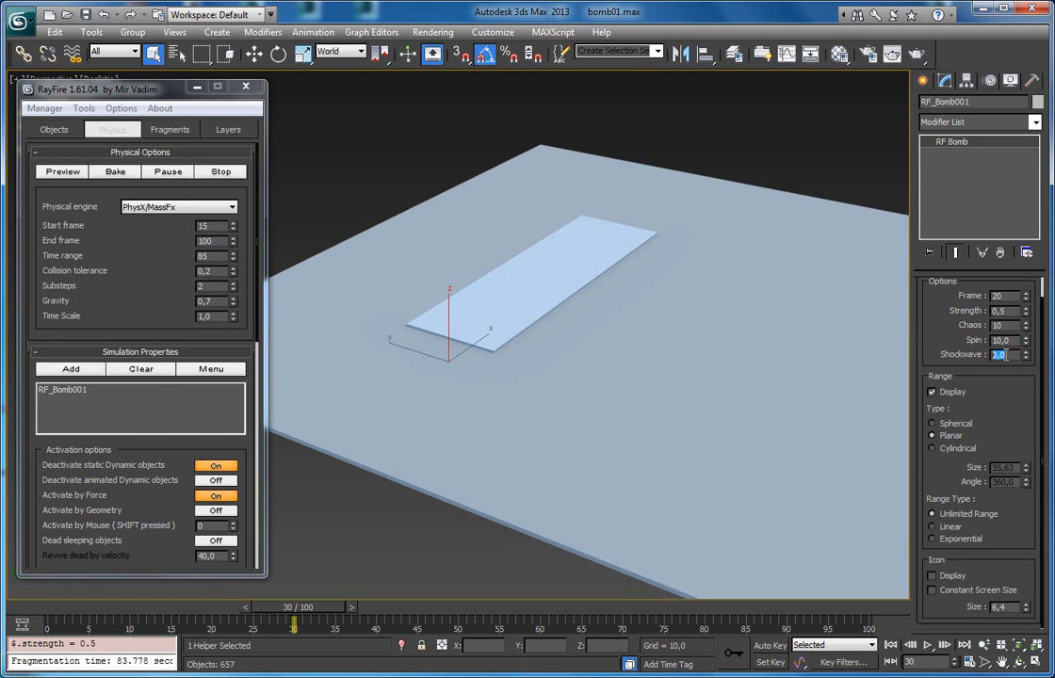
scroll(636, 388, "up", 5)
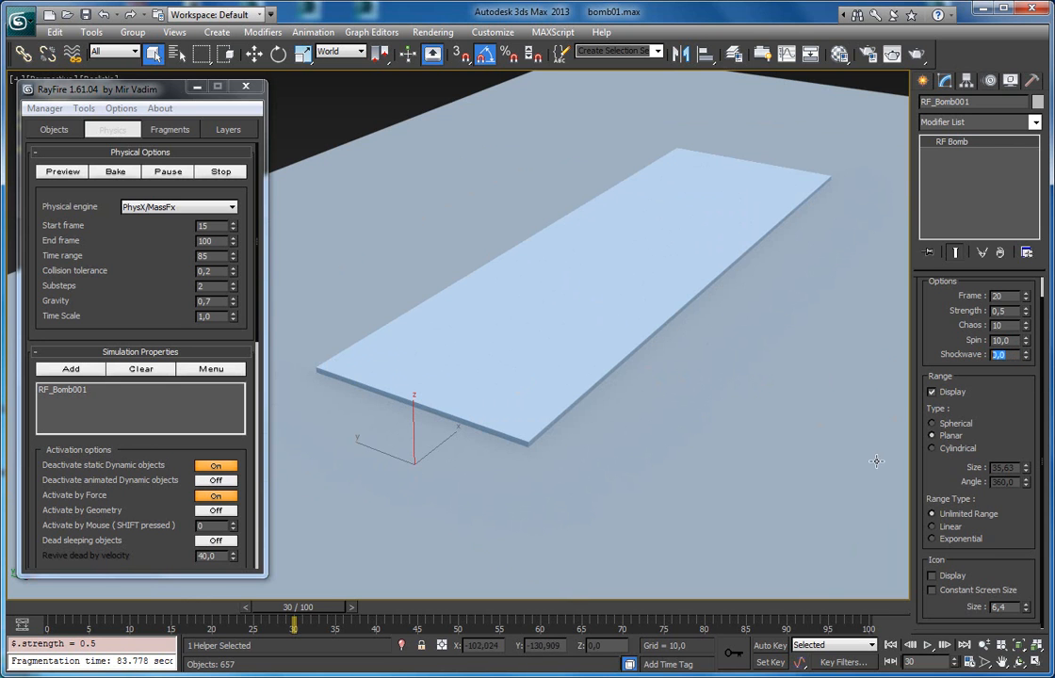
key("F3")
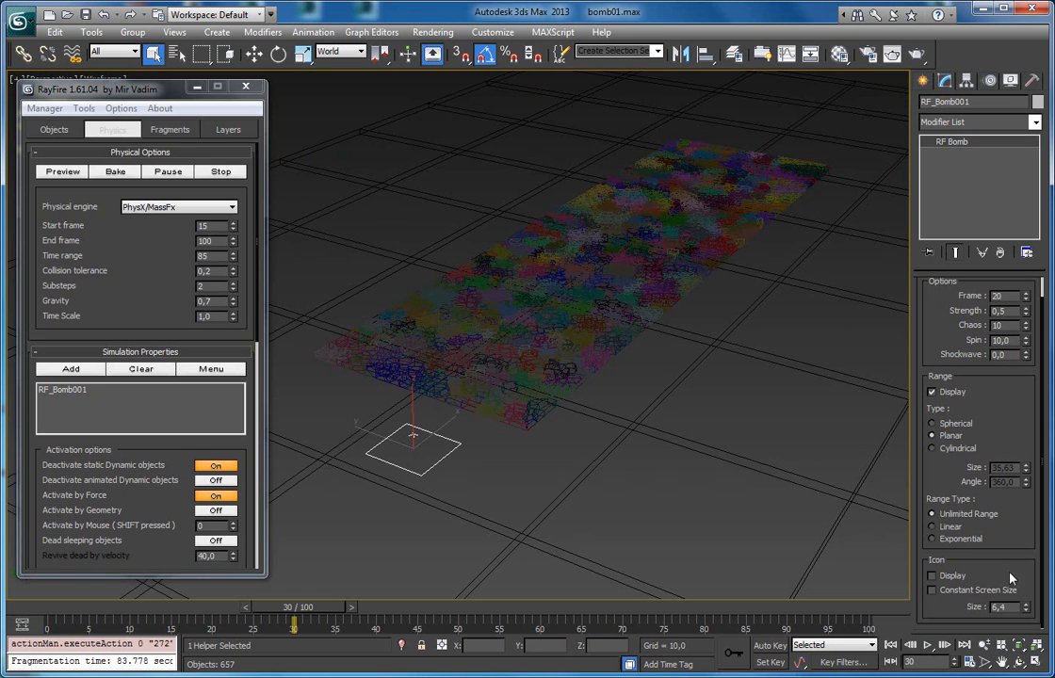
left_click_drag(1026, 325, 1024, 328)
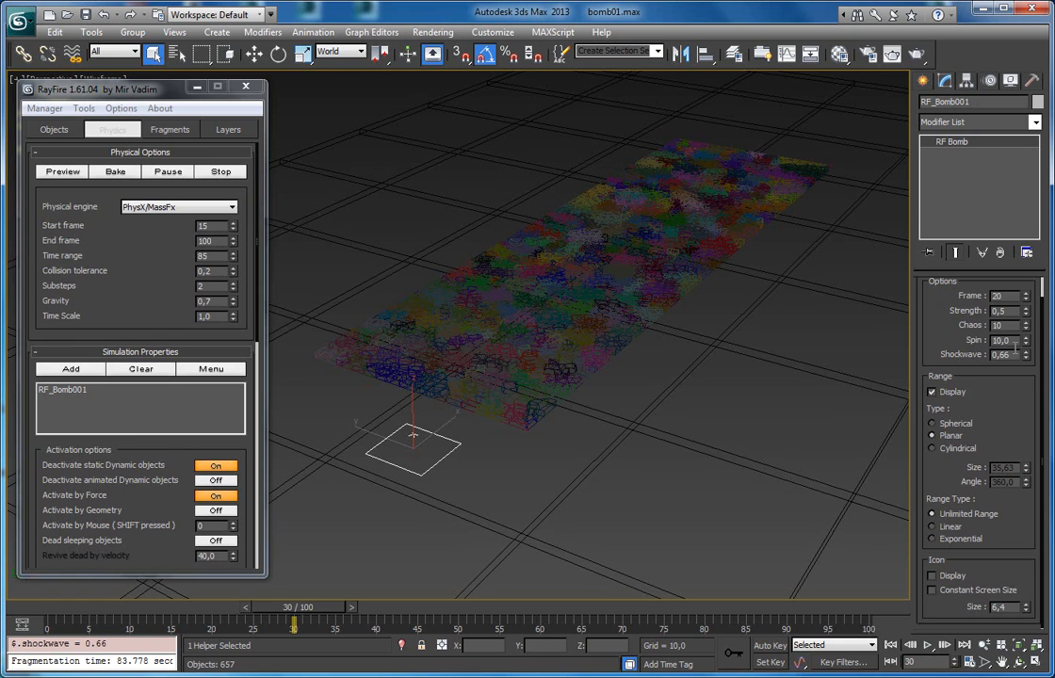
Switch the bomb to Spherical with a Linear range of about 18,34, show its icon, and set the Shockwave to 18,0
left_click(956, 424)
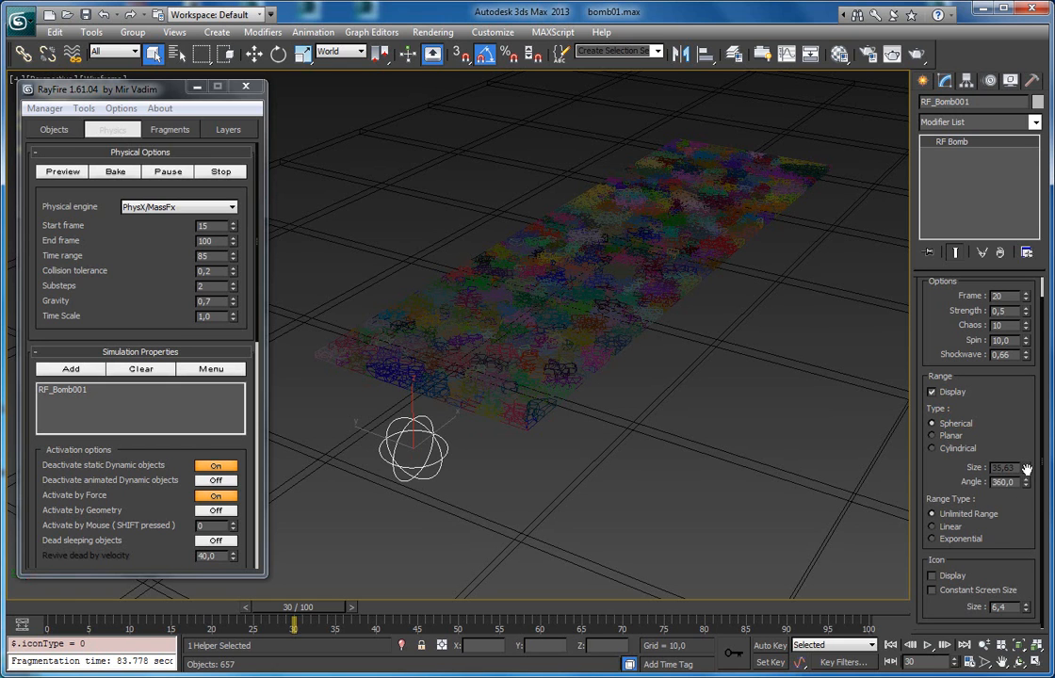
left_click(952, 527)
scroll(599, 434, "up", 3)
middle_click_drag(600, 434, 546, 416, "alt")
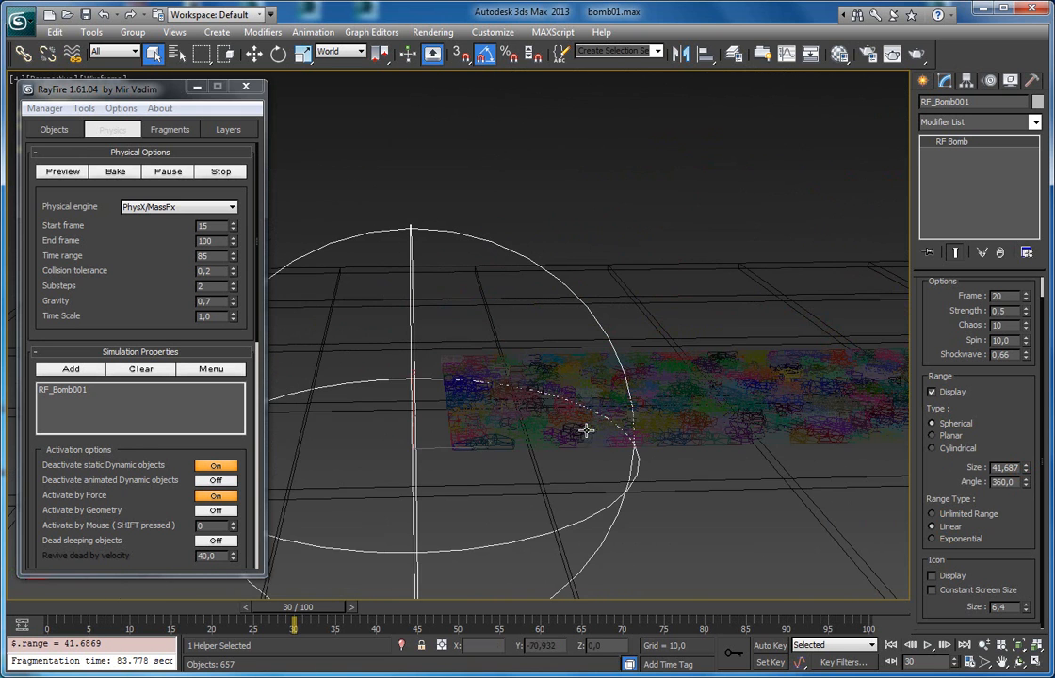
left_click(931, 576)
middle_click_drag(713, 478, 690, 460, "alt")
left_click_drag(1026, 467, 1008, 505)
middle_click_drag(441, 459, 513, 479, "alt")
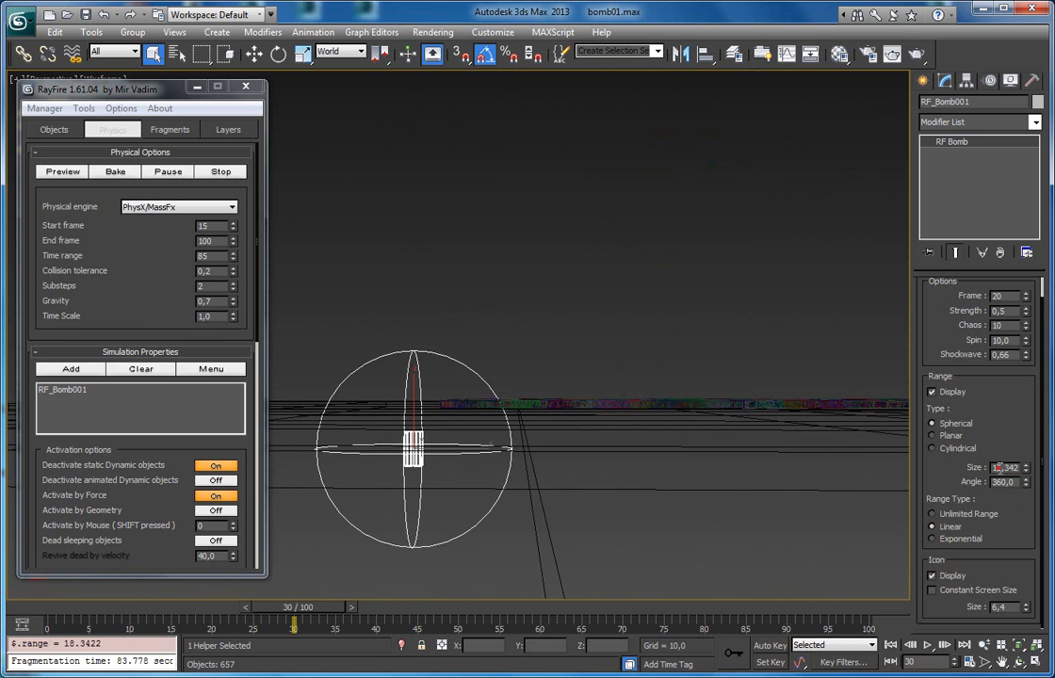
type("18")
key("Return")
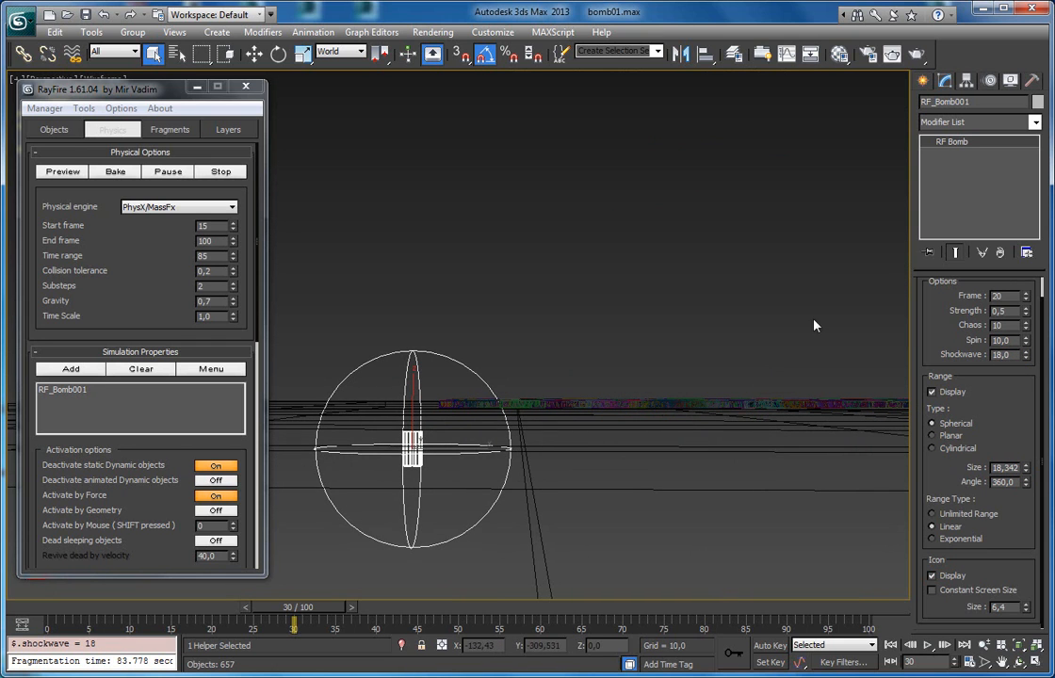
Return the bomb to the Planar type with Unlimited Range and set its Shockwave to 15,0
left_click(932, 435)
left_click(941, 515)
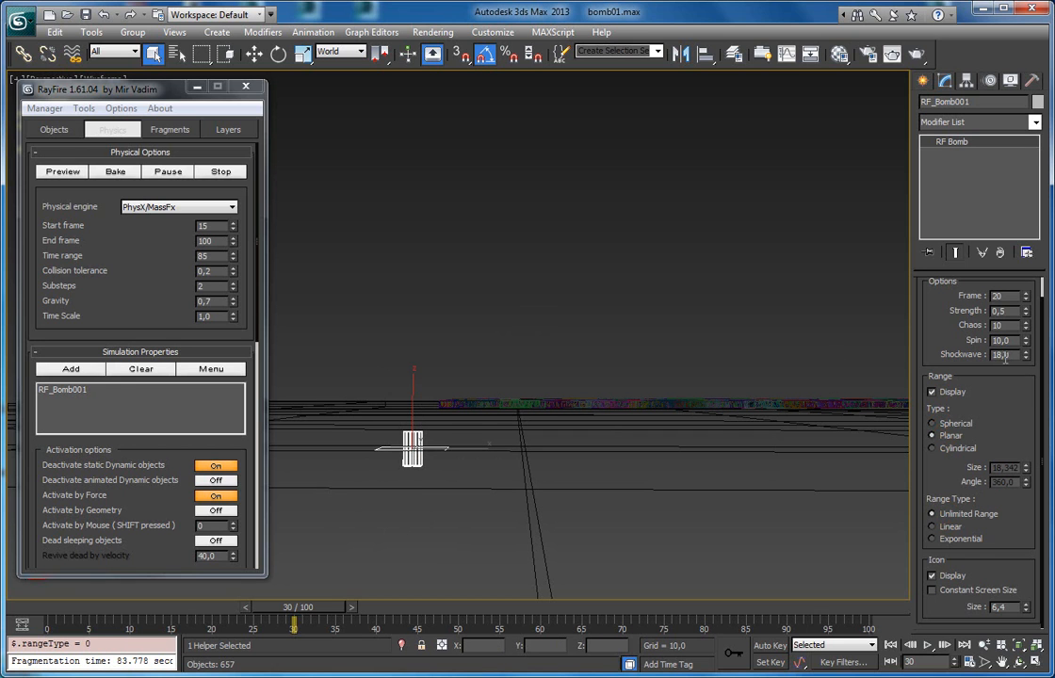
type("15")
key("Return")
Preview the shockwave simulation and examine from several angles how the slab breaks up
middle_click_drag(640, 346, 677, 403)
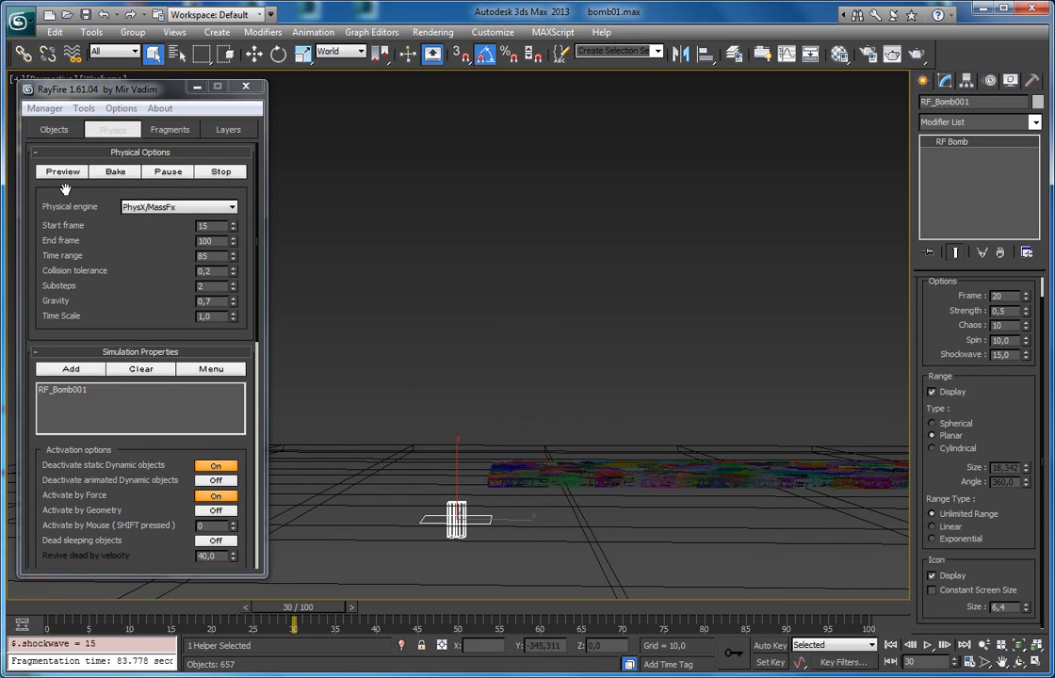
left_click(72, 177)
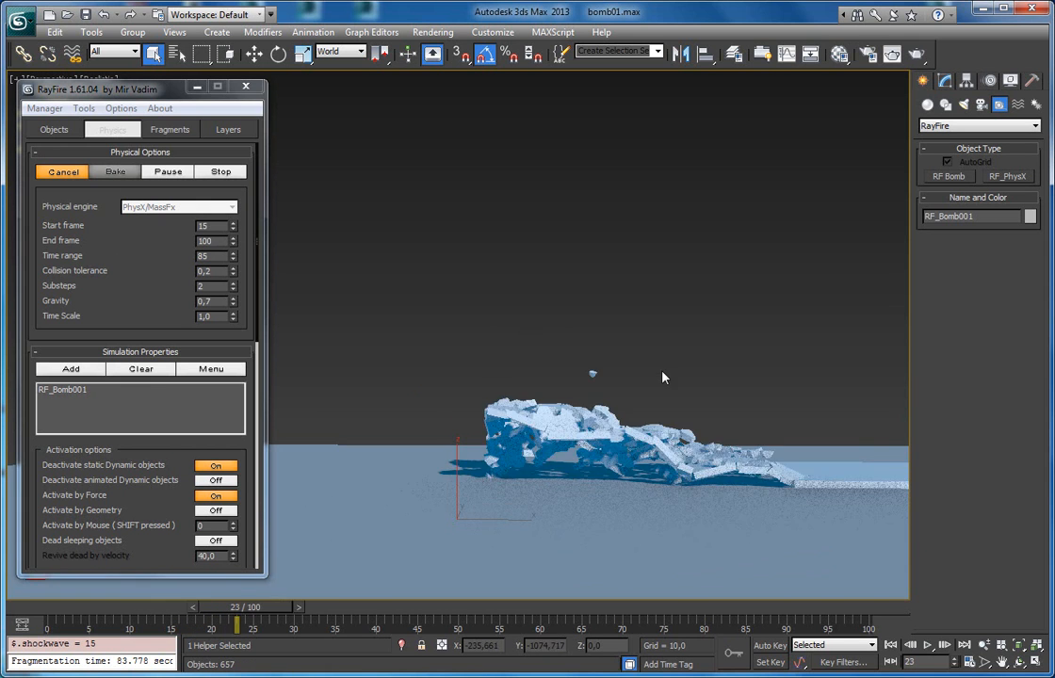
scroll(657, 375, "down", 5)
middle_click_drag(646, 391, 634, 448, "alt")
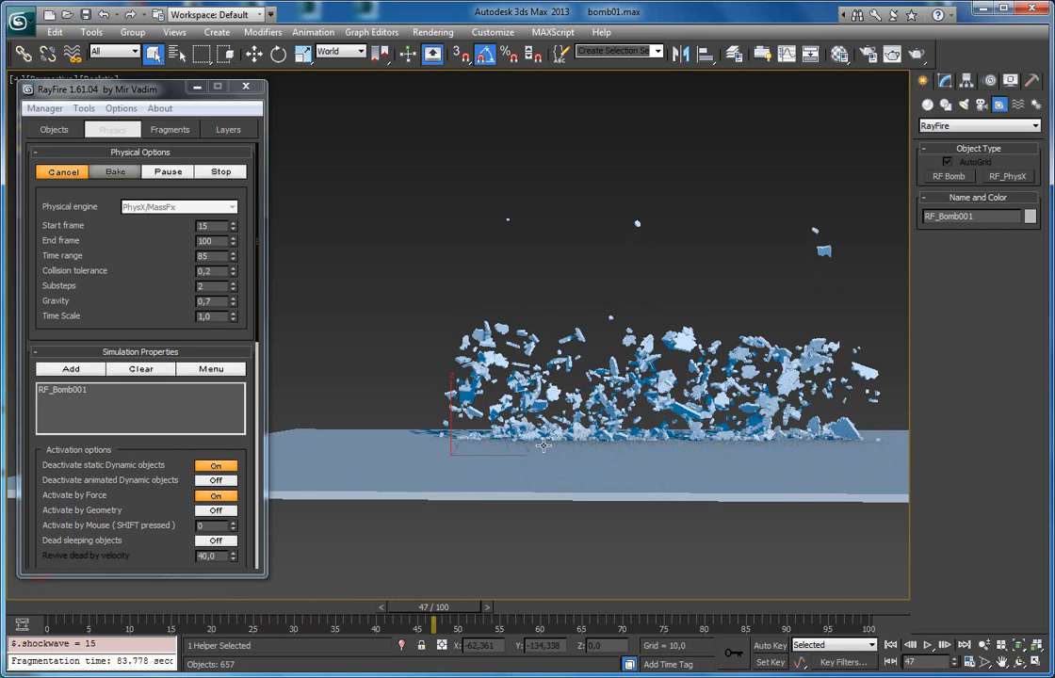
left_click(944, 80)
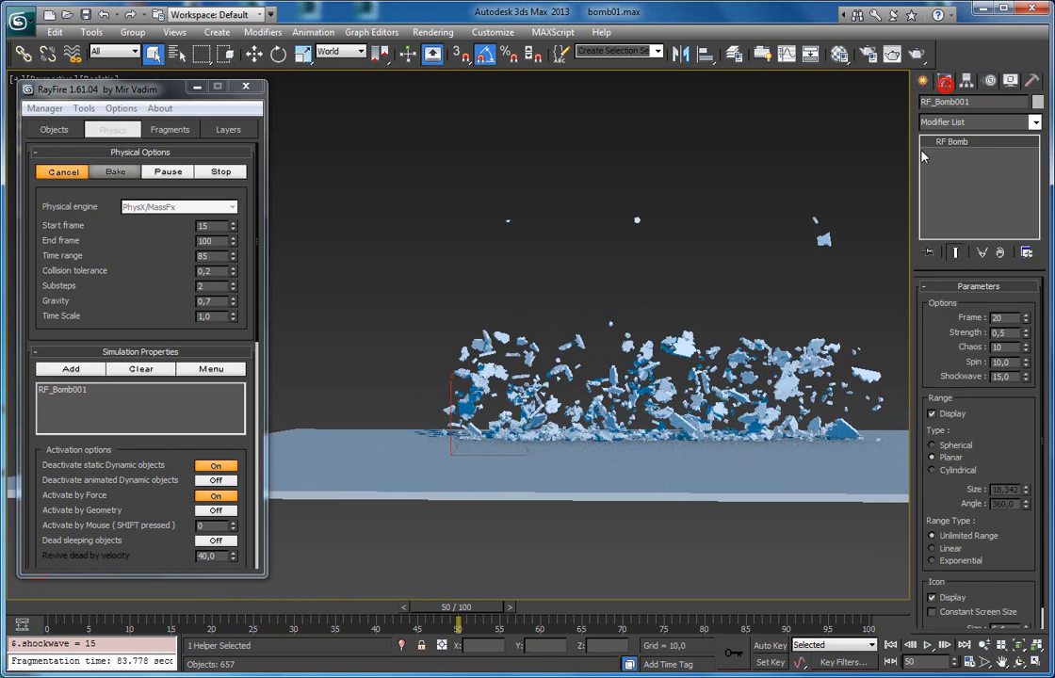
middle_click_drag(674, 379, 621, 363, "alt")
scroll(712, 421, "up", 3)
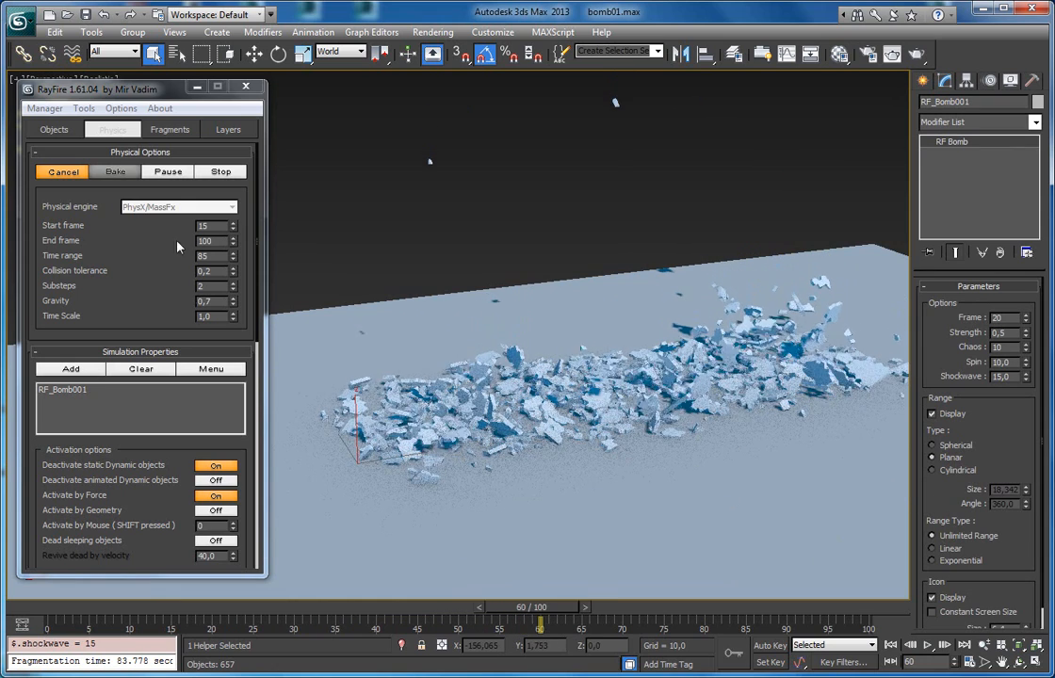
Pause the preview, scrub through frames 20 to 23 to examine the shockwave at the slab's near end, and cancel the simulation
left_click(166, 173)
left_click_drag(557, 607, 238, 602)
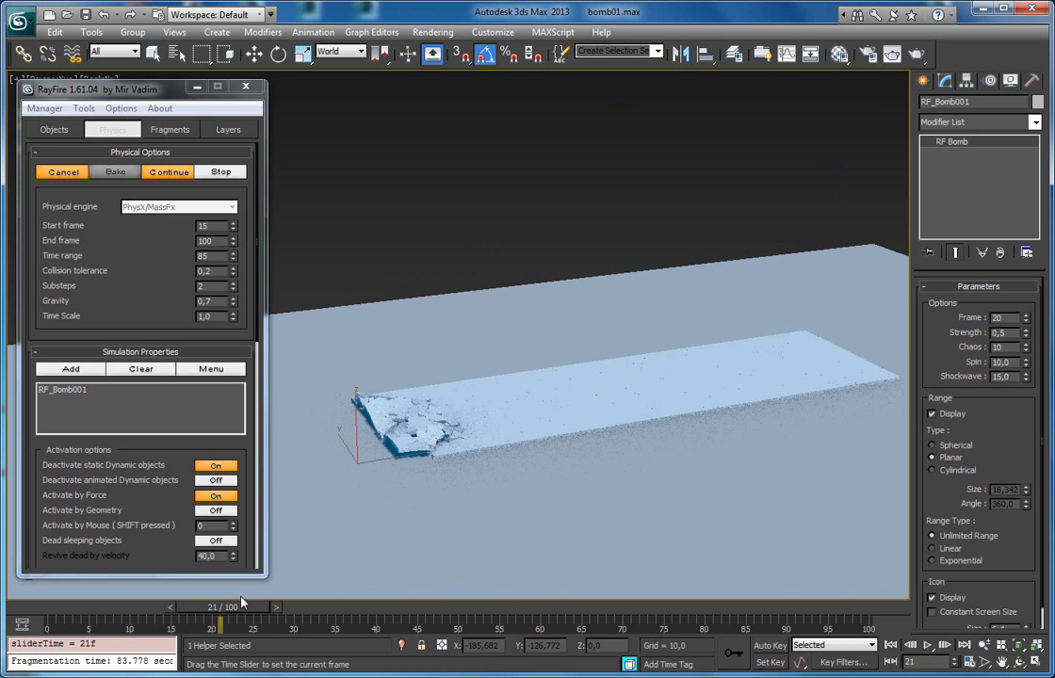
key("q")
scroll(409, 467, "up", 3)
middle_click_drag(410, 467, 351, 384, "alt")
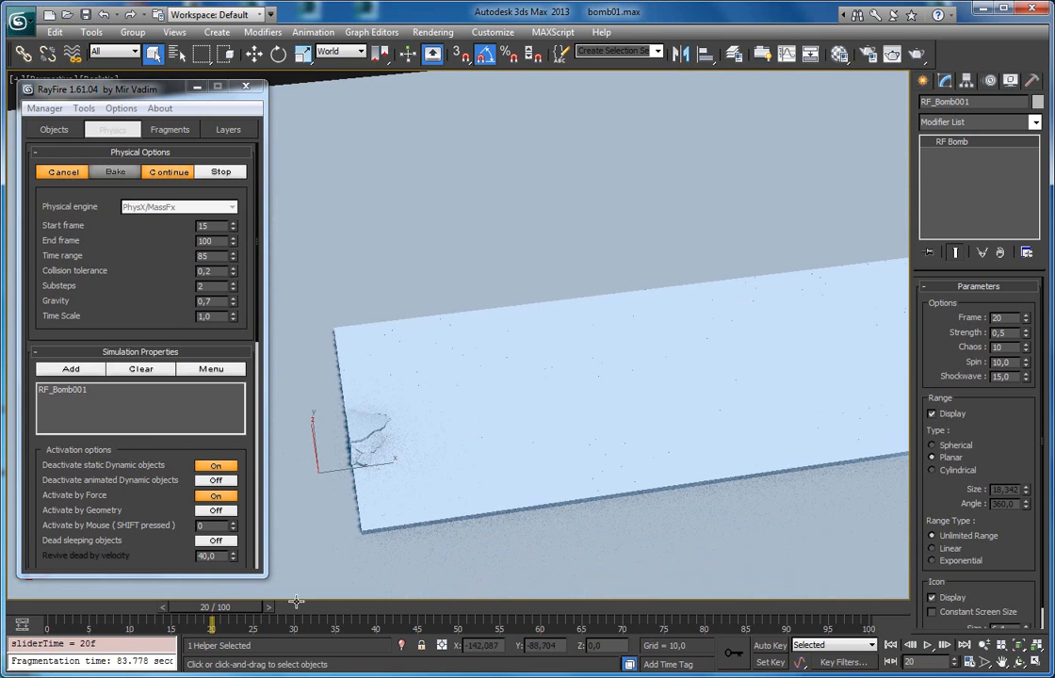
left_click_drag(212, 607, 229, 607)
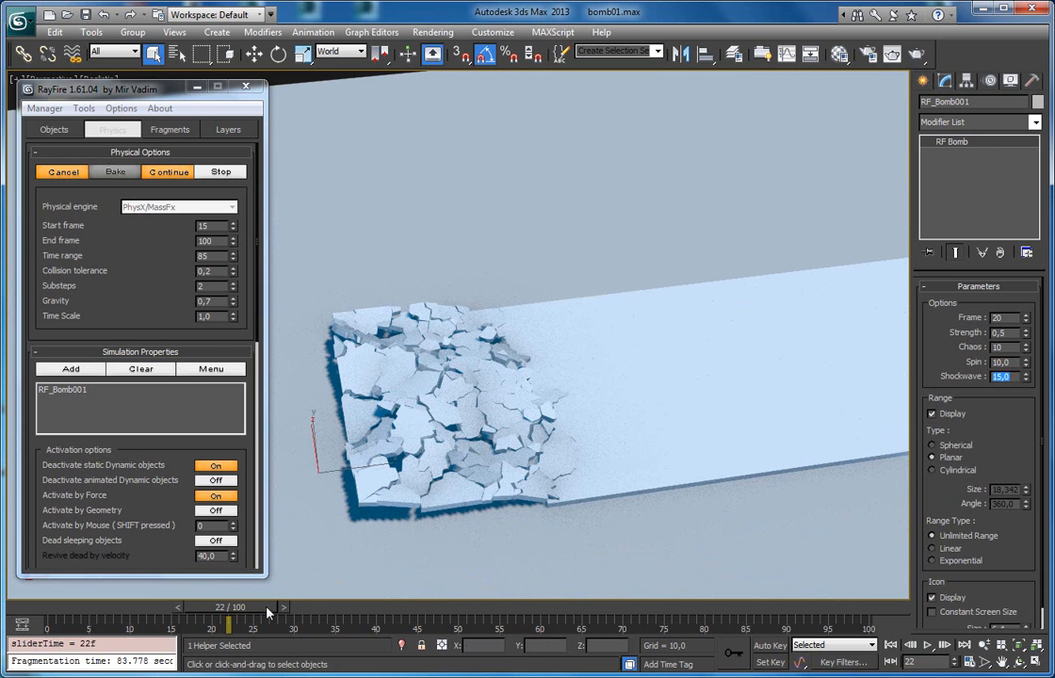
left_click_drag(267, 608, 240, 605)
scroll(469, 479, "down", 6)
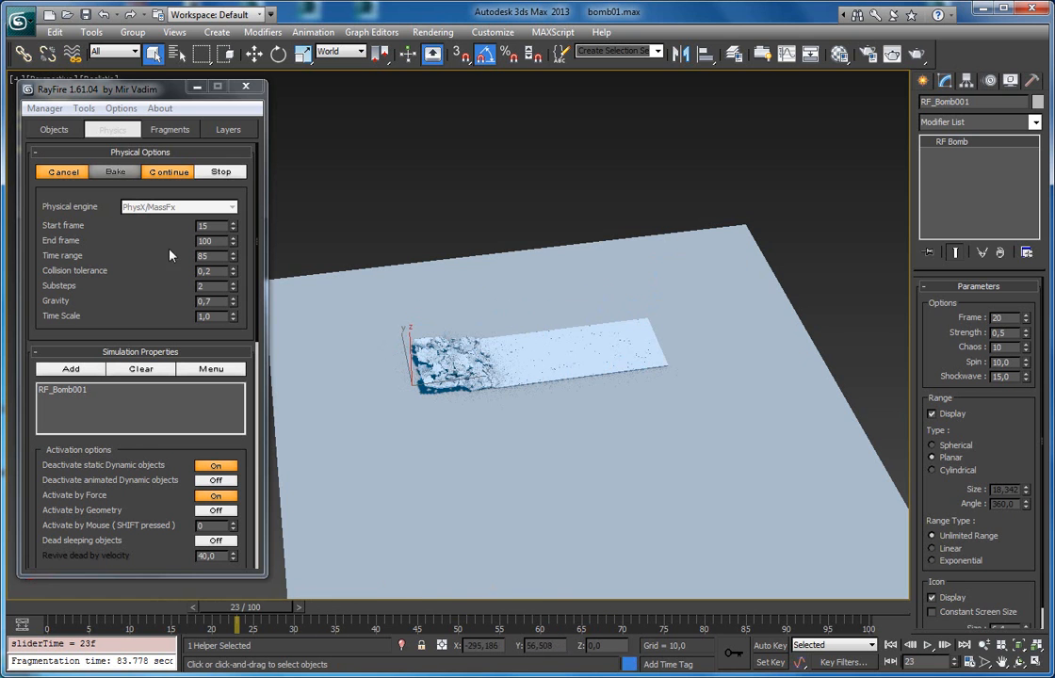
left_click(63, 172)
Set the bomb's Spin to 0,0, Chaos to 0 and Shockwave to 20,0
left_click(926, 355)
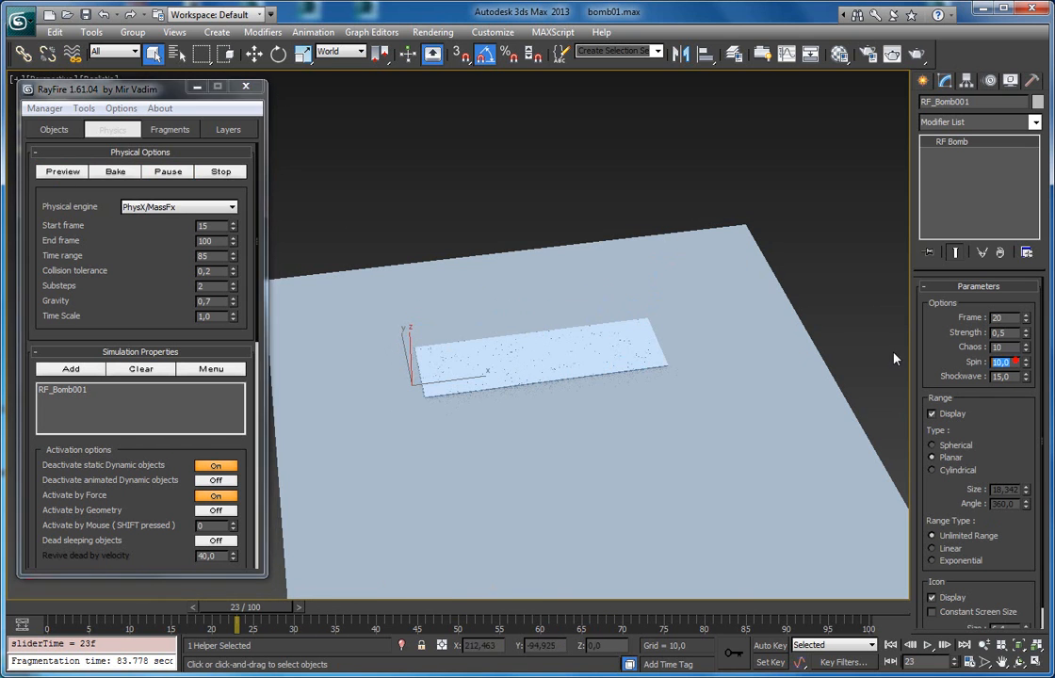
right_click(1026, 363)
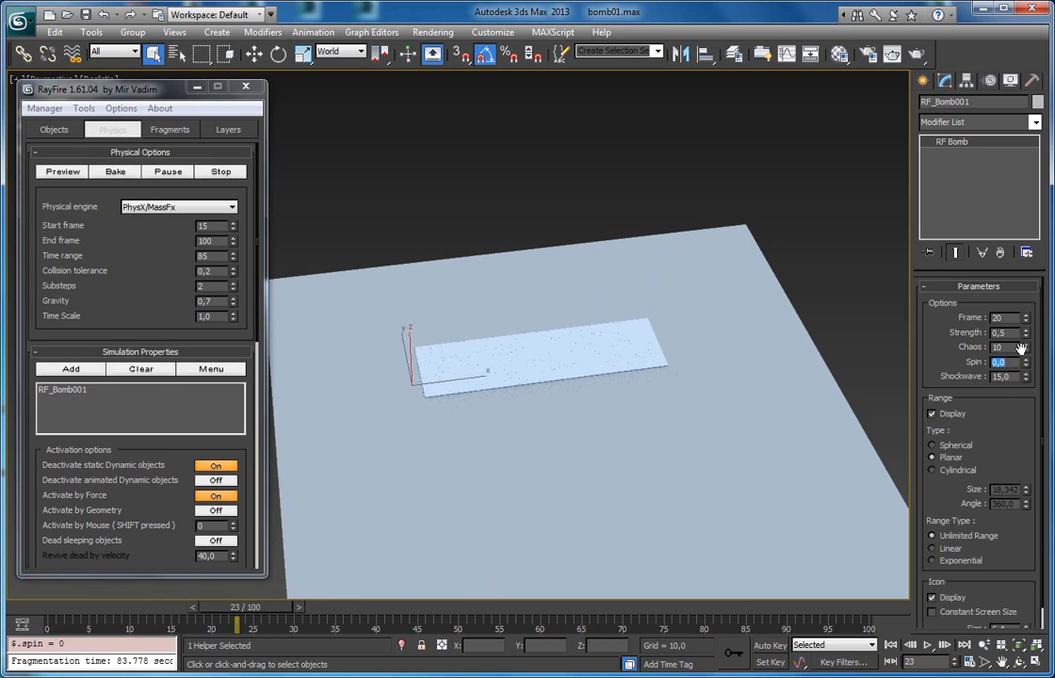
right_click(1026, 347)
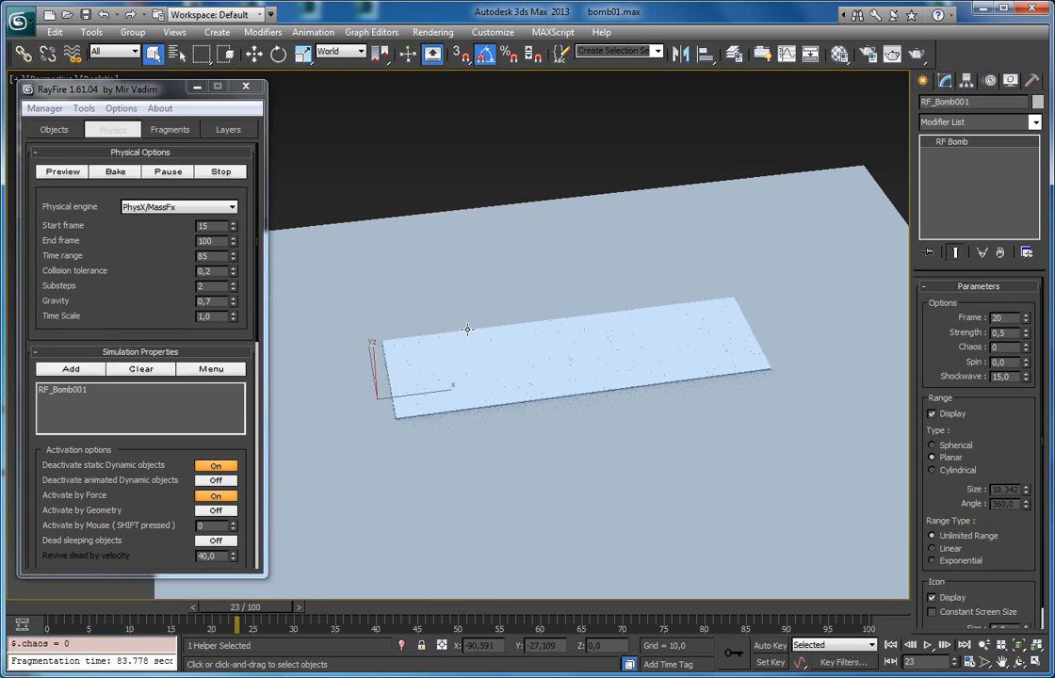
middle_click_drag(479, 384, 490, 330, "alt")
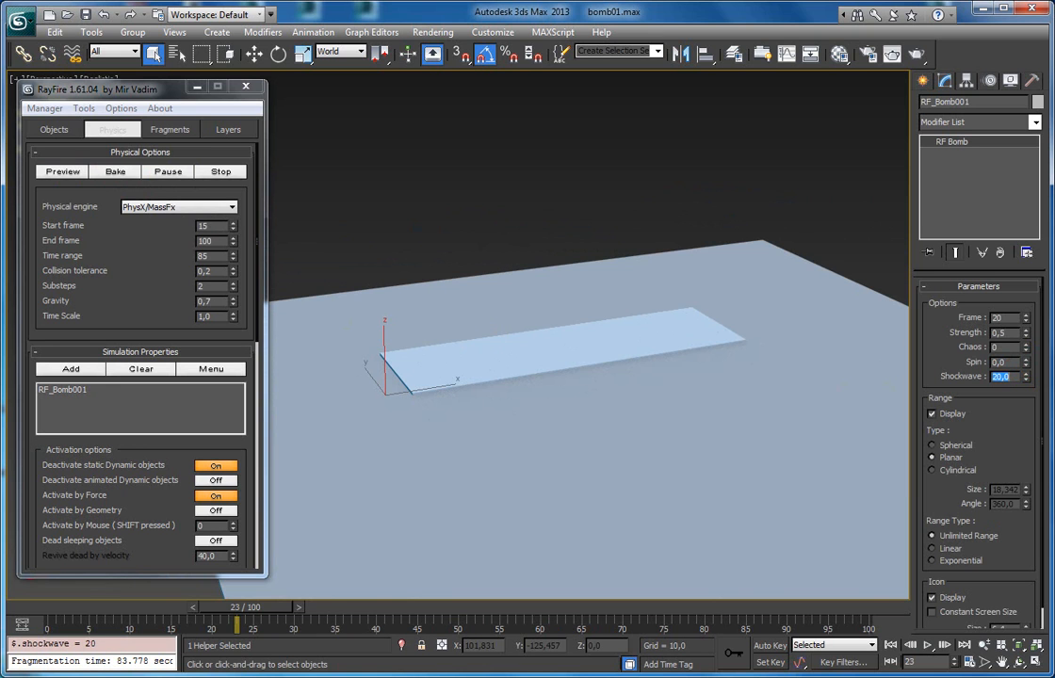
Preview the blast without spin or chaos, pause to scrub through the shockwave's spread, and cancel the simulation
left_click(63, 171)
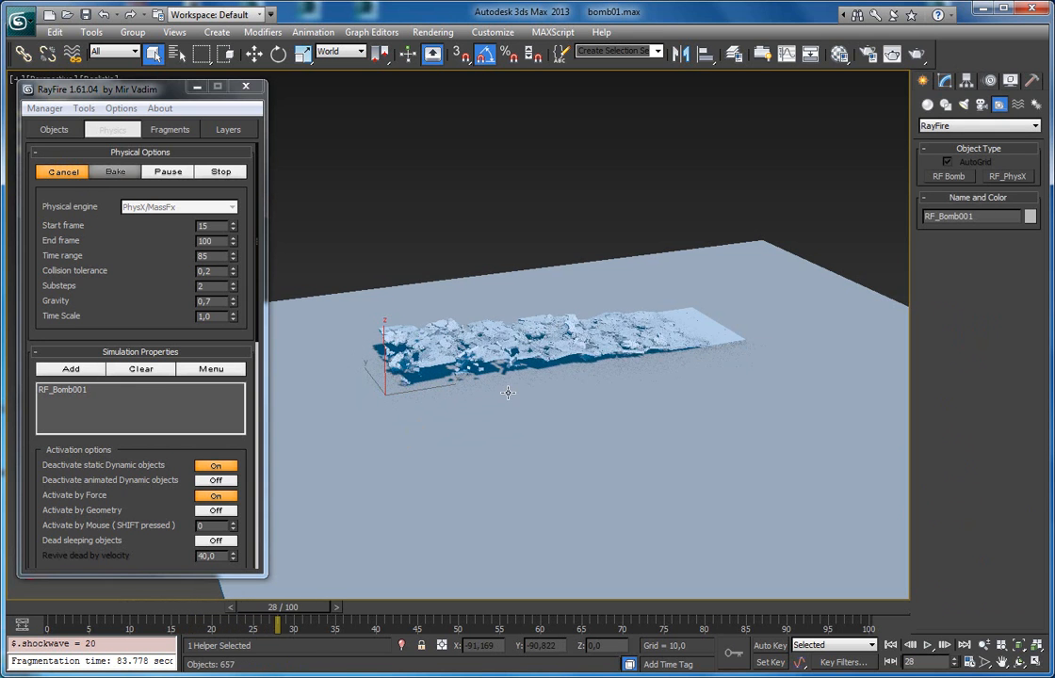
scroll(508, 393, "up", 3)
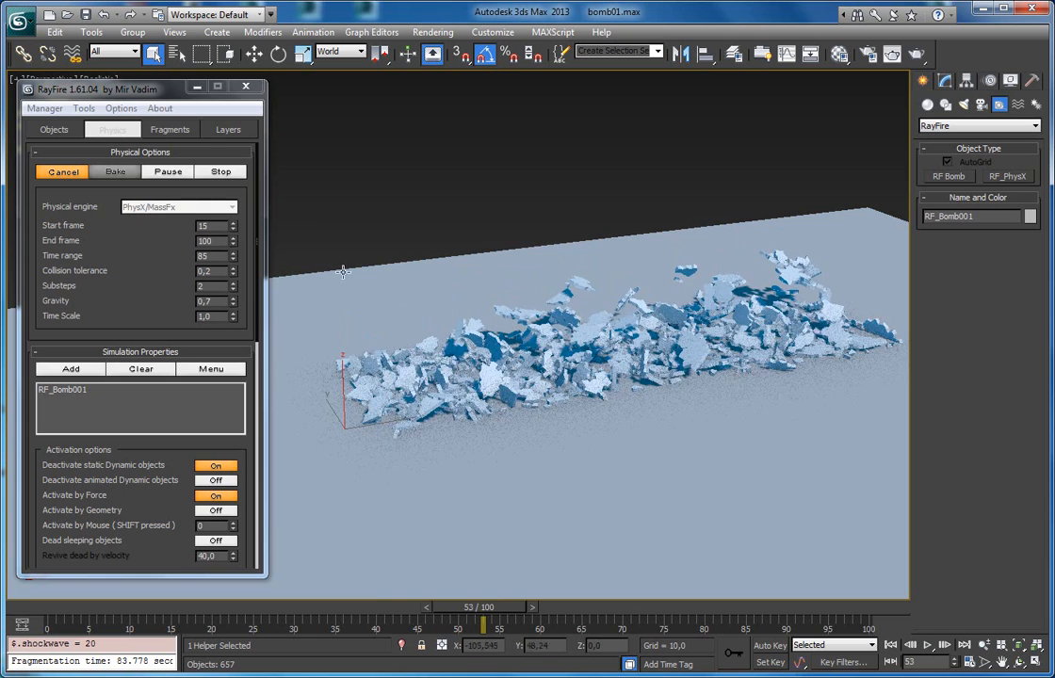
left_click(167, 173)
left_click_drag(494, 607, 179, 606)
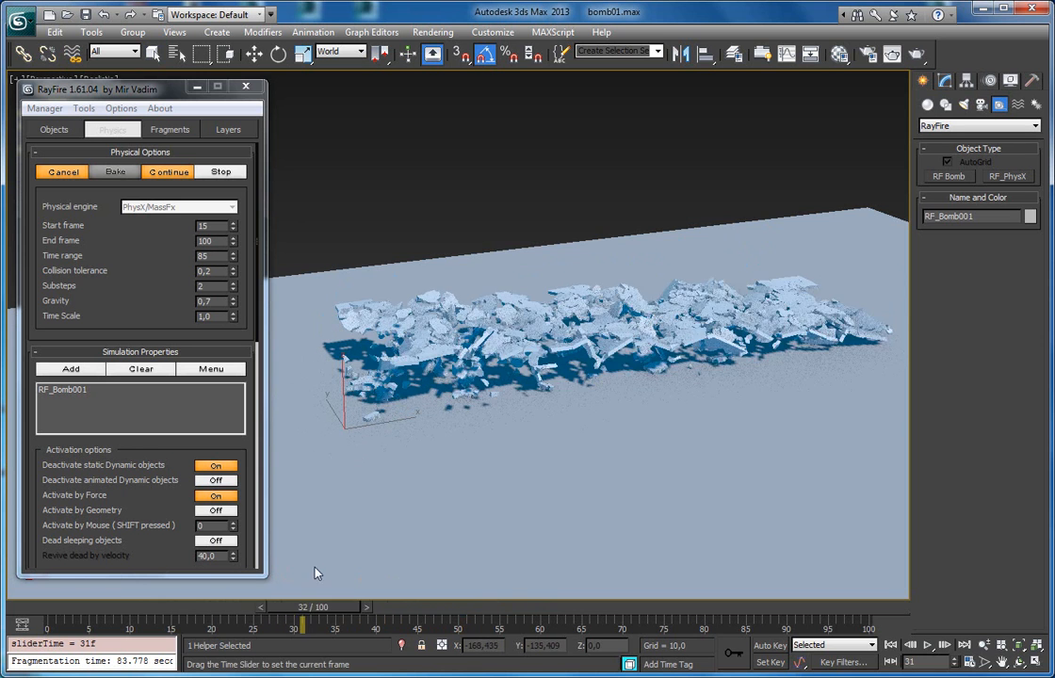
left_click(68, 172)
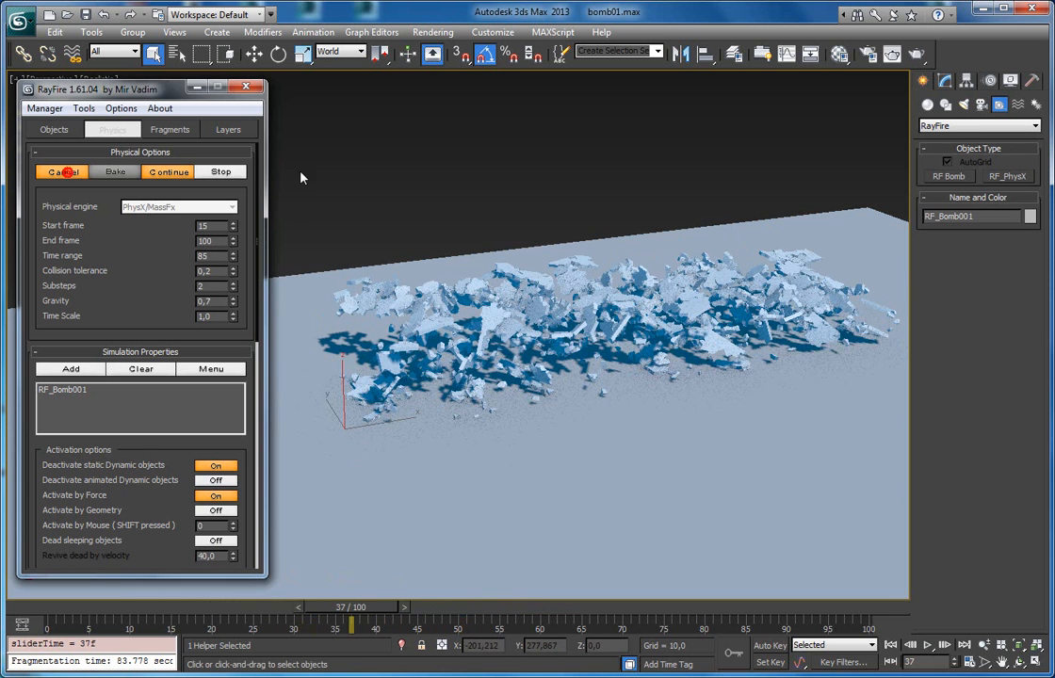
Set the bomb's Shockwave to 5,0 and preview the simulation
left_click(944, 81)
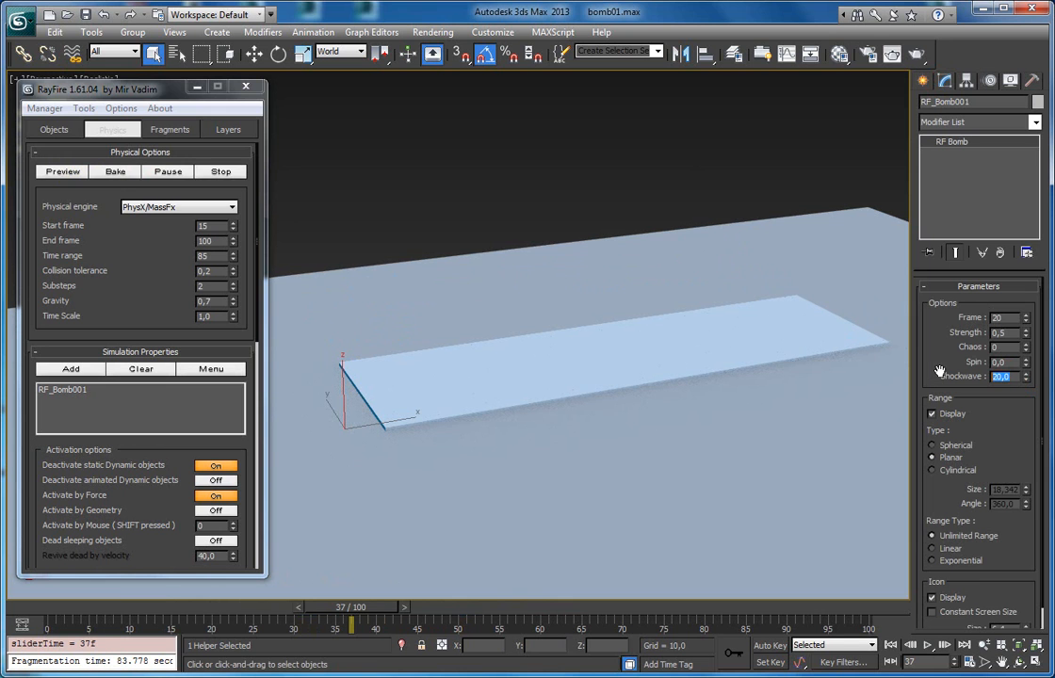
left_click(59, 173)
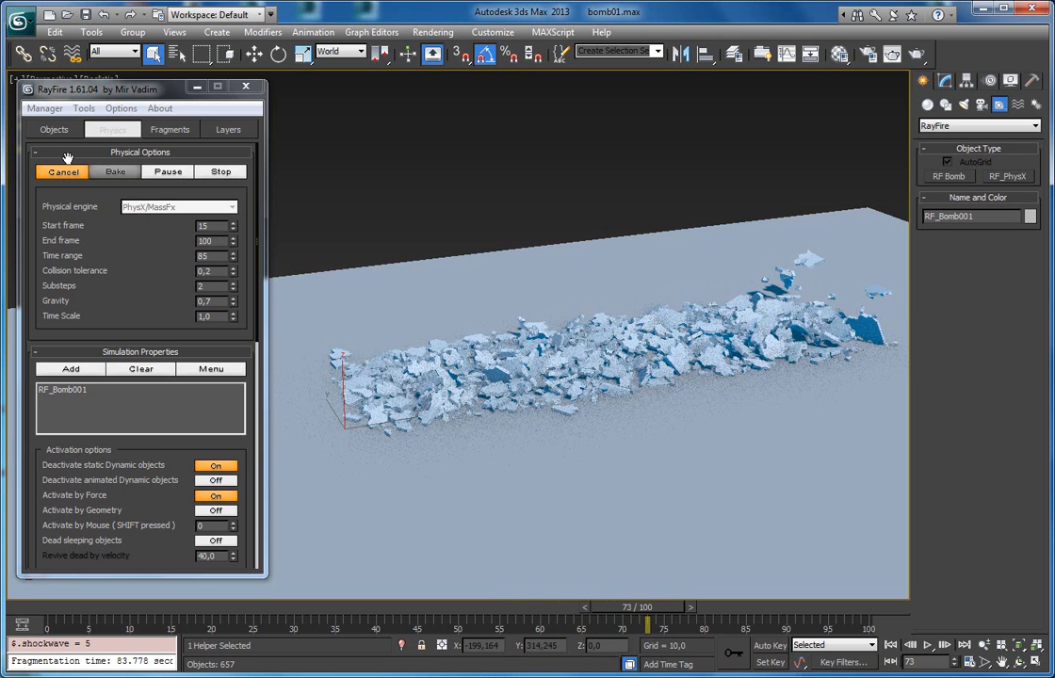
Pause the preview, scrub back to frame 21, play the shockwave from a higher angle, and cancel the simulation
left_click(166, 175)
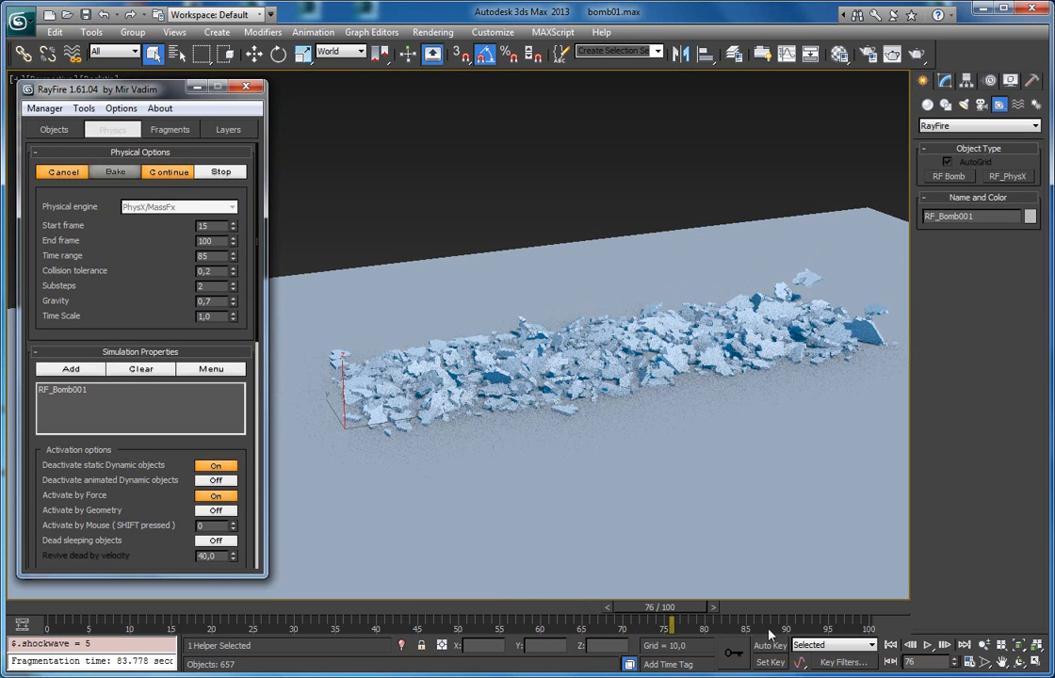
left_click_drag(678, 614, 251, 580)
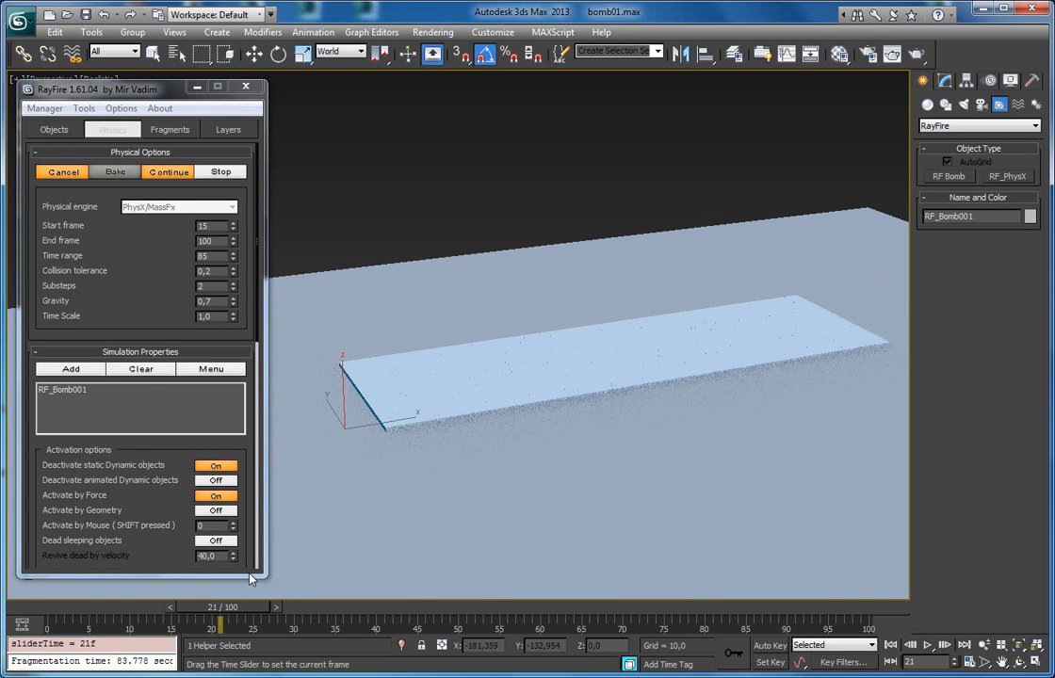
key("slash")
middle_click_drag(544, 384, 473, 352, "alt")
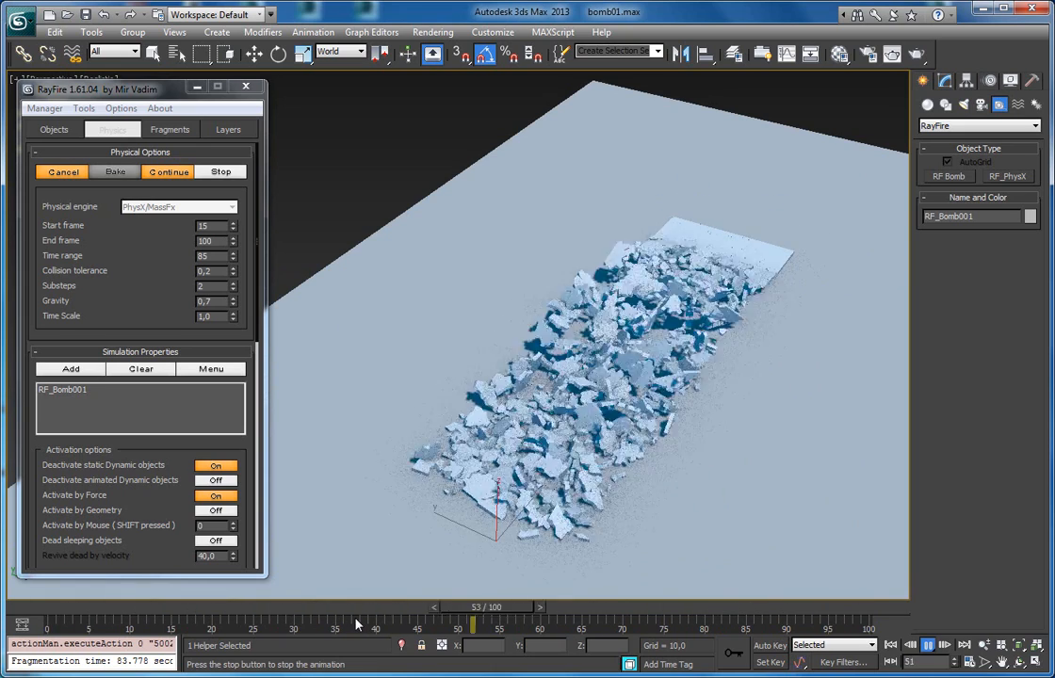
left_click(59, 174)
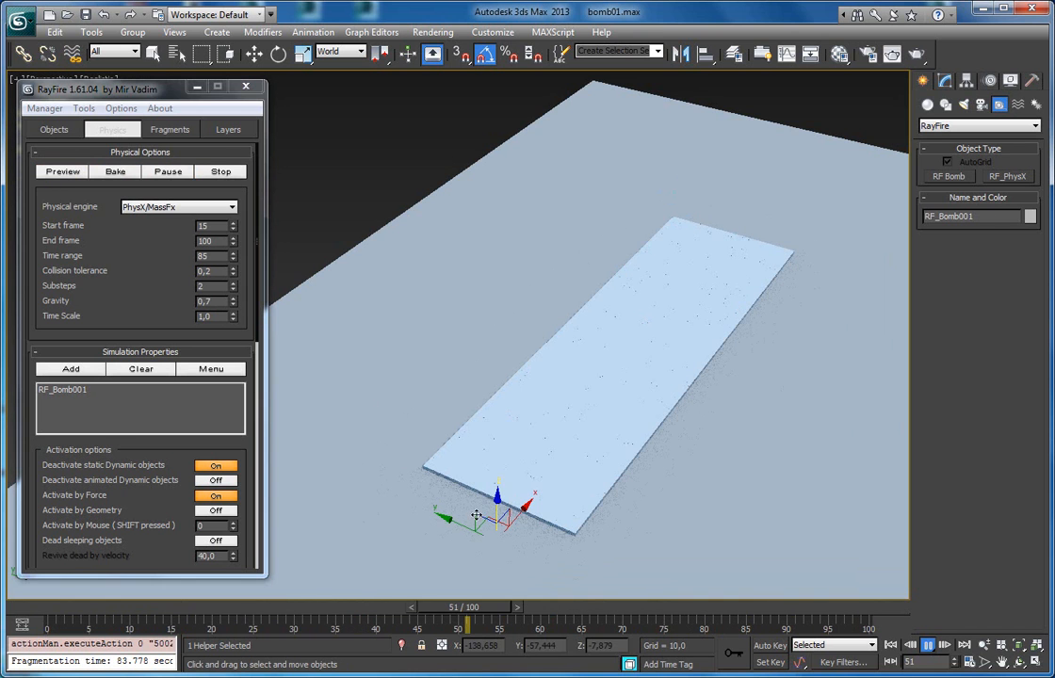
Move the RF Bomb from the slab's short end to about the middle of its far long edge, using wireframe display for placement
key("w")
scroll(471, 517, "up", 4)
left_click_drag(516, 490, 768, 293)
key("F3")
middle_click_drag(782, 301, 584, 381)
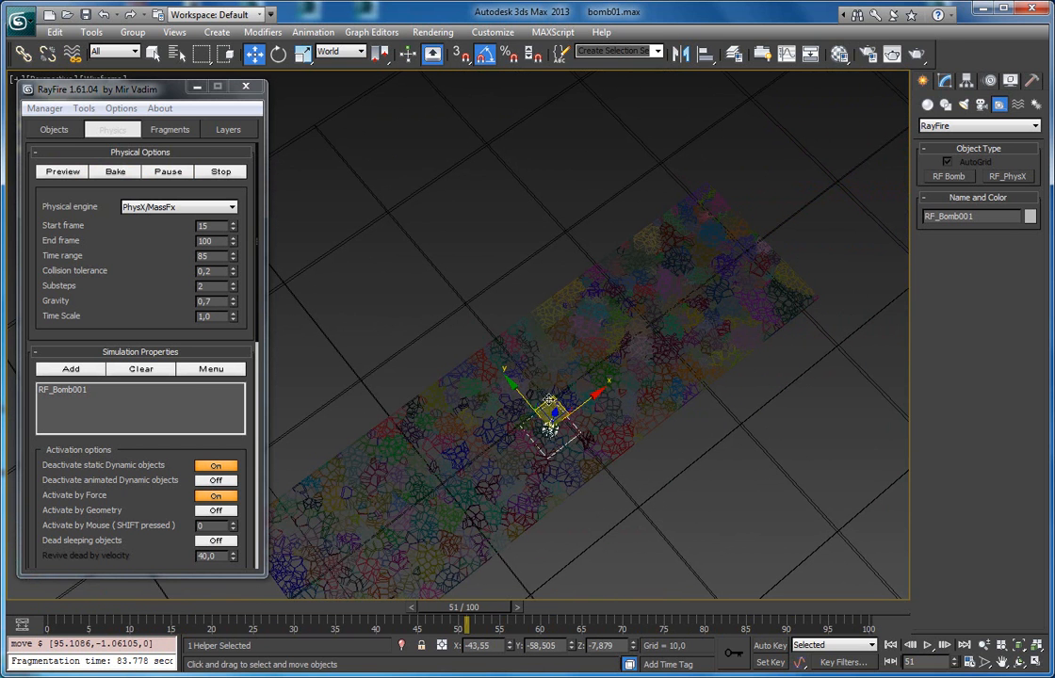
left_click_drag(554, 394, 485, 323)
middle_click_drag(404, 329, 404, 277, "alt")
key("F3")
middle_click_drag(481, 287, 616, 265)
Preview the blast from the relocated bomb and display the bomb's parameters
left_click(63, 171)
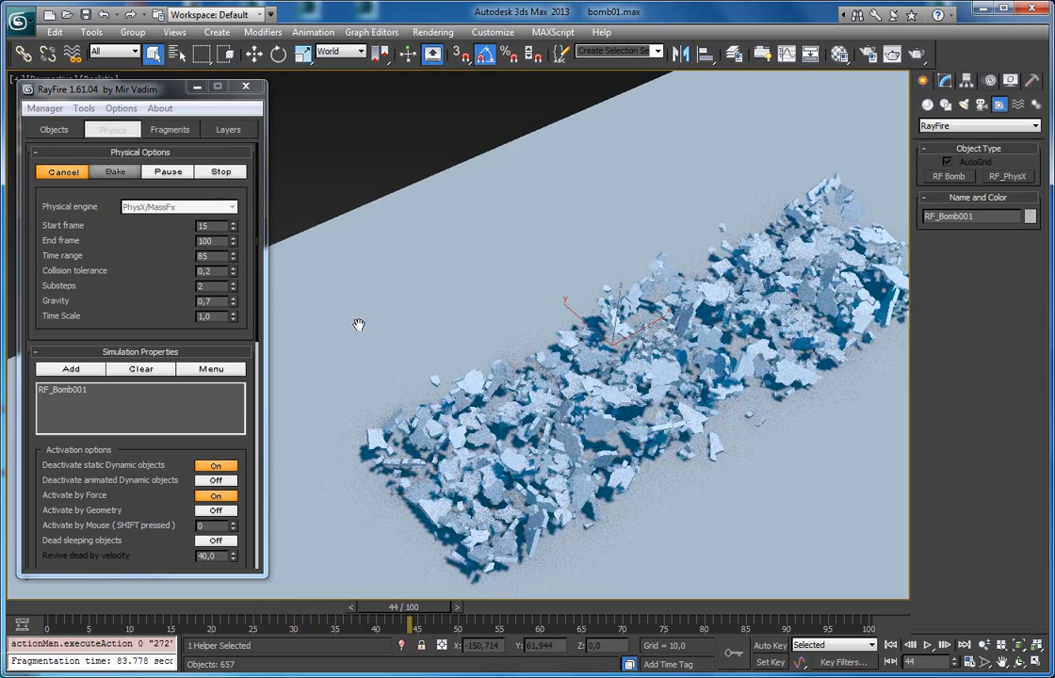
middle_click_drag(584, 298, 546, 250)
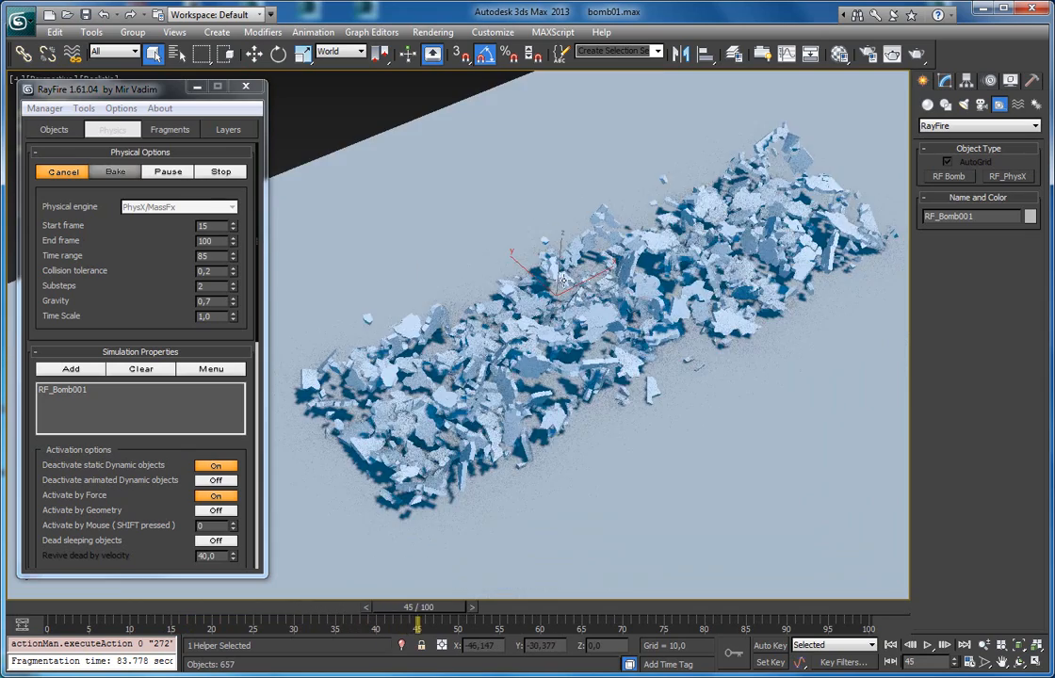
left_click(945, 80)
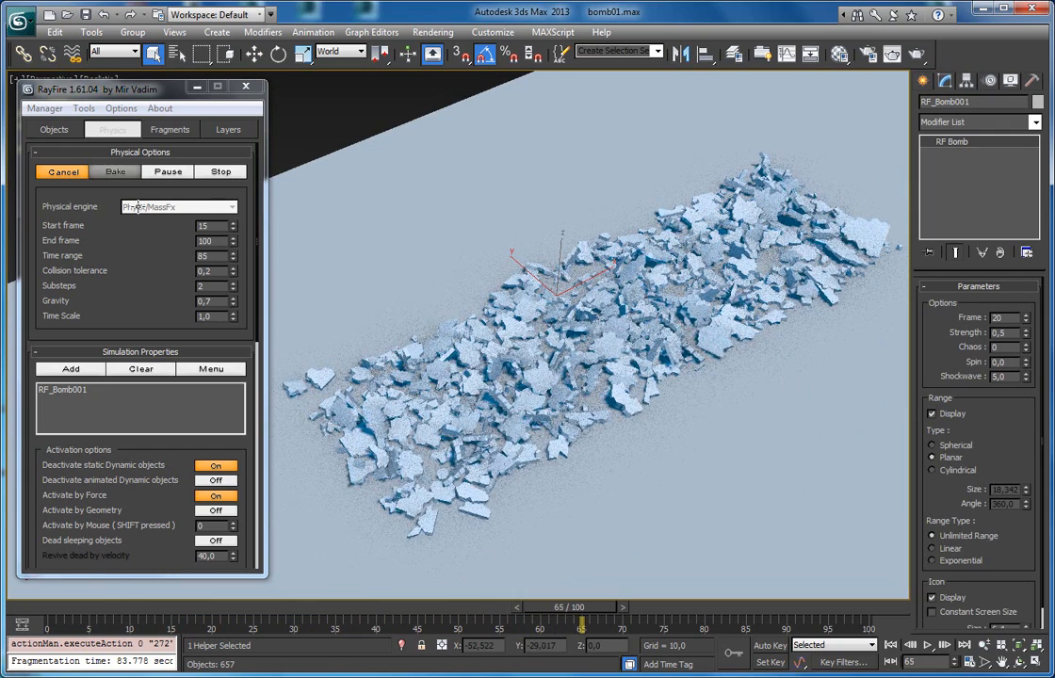
Pause the preview, replay and scrub the early blast frames to examine the shockwave spreading from the bomb, and cancel the simulation
left_click(156, 172)
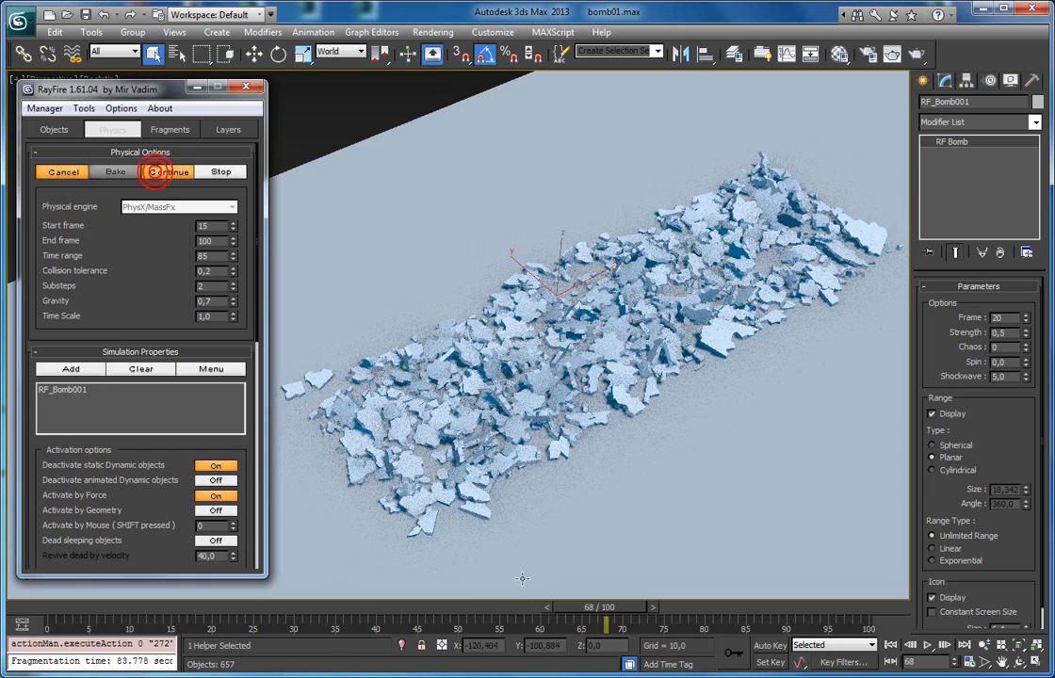
left_click_drag(607, 617, 236, 565)
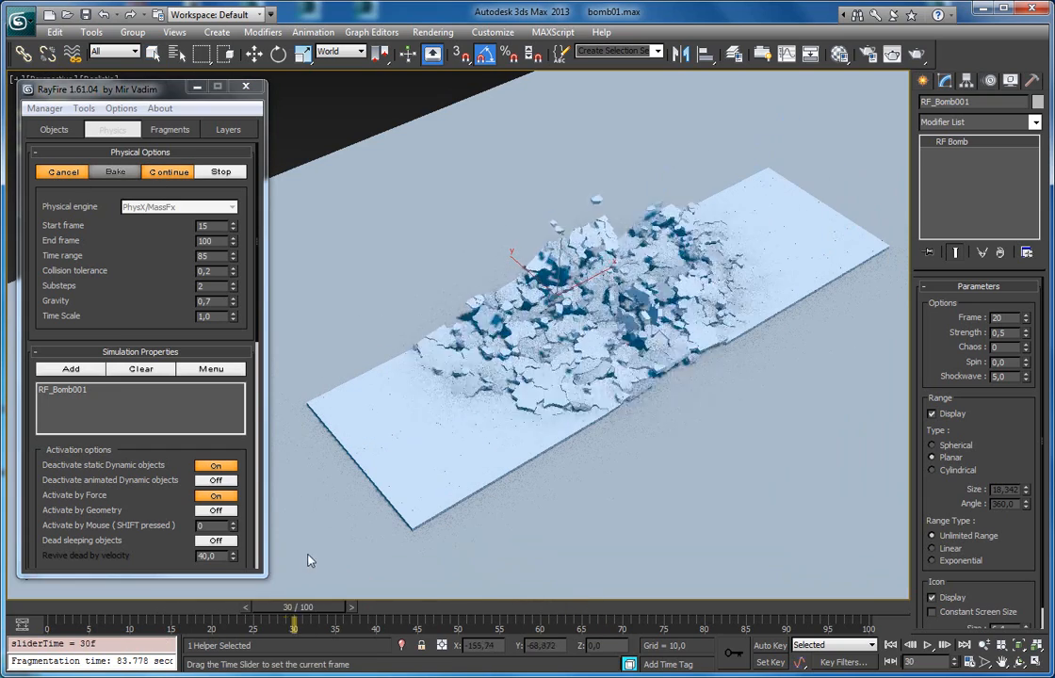
key("slash")
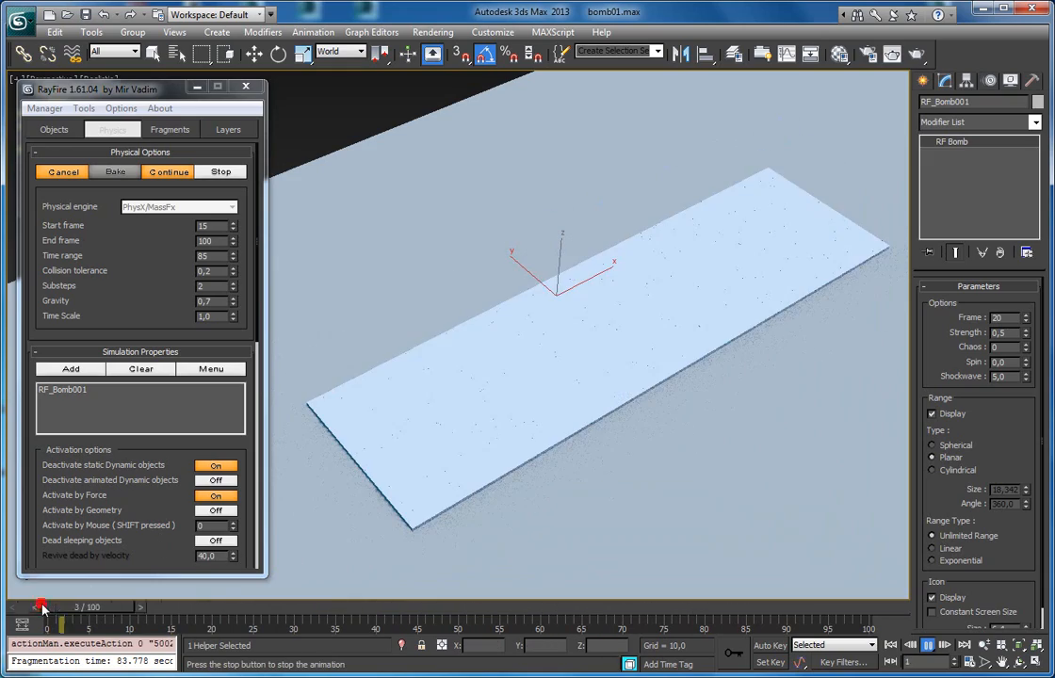
left_click_drag(42, 611, 272, 612)
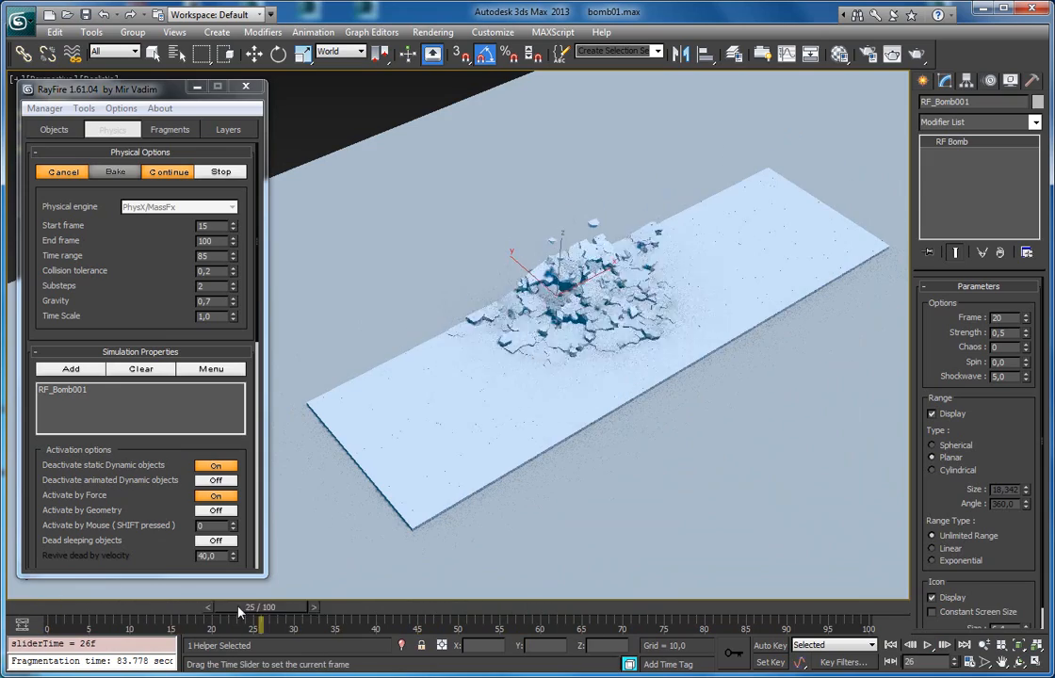
scroll(549, 459, "up", 5)
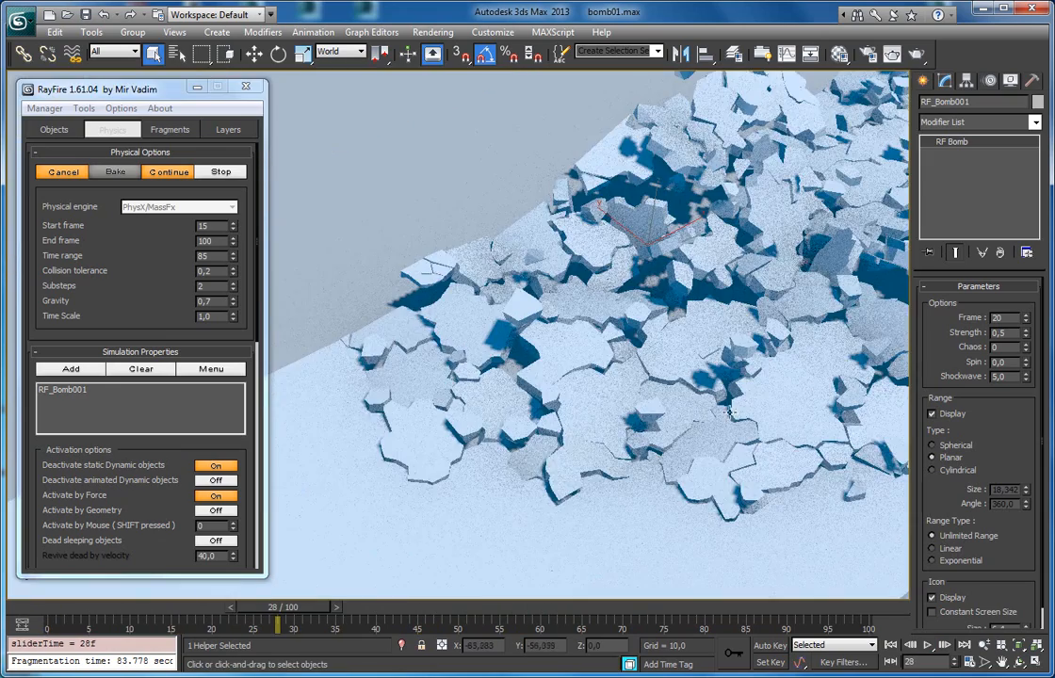
scroll(669, 438, "down", 5)
left_click_drag(287, 615, 146, 619)
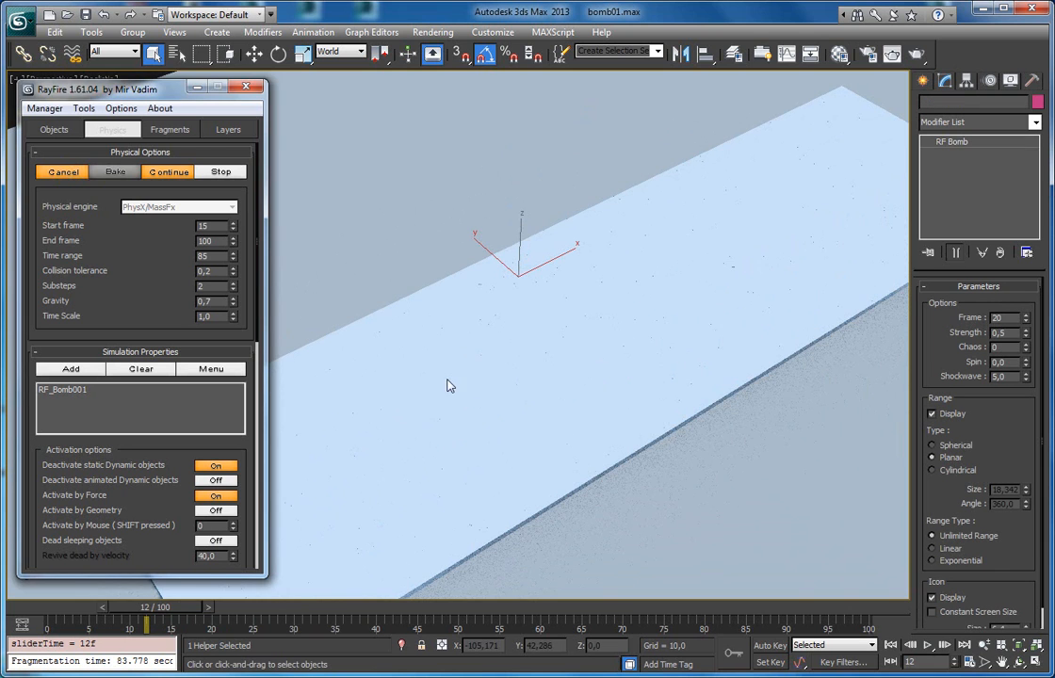
scroll(492, 418, "down", 4)
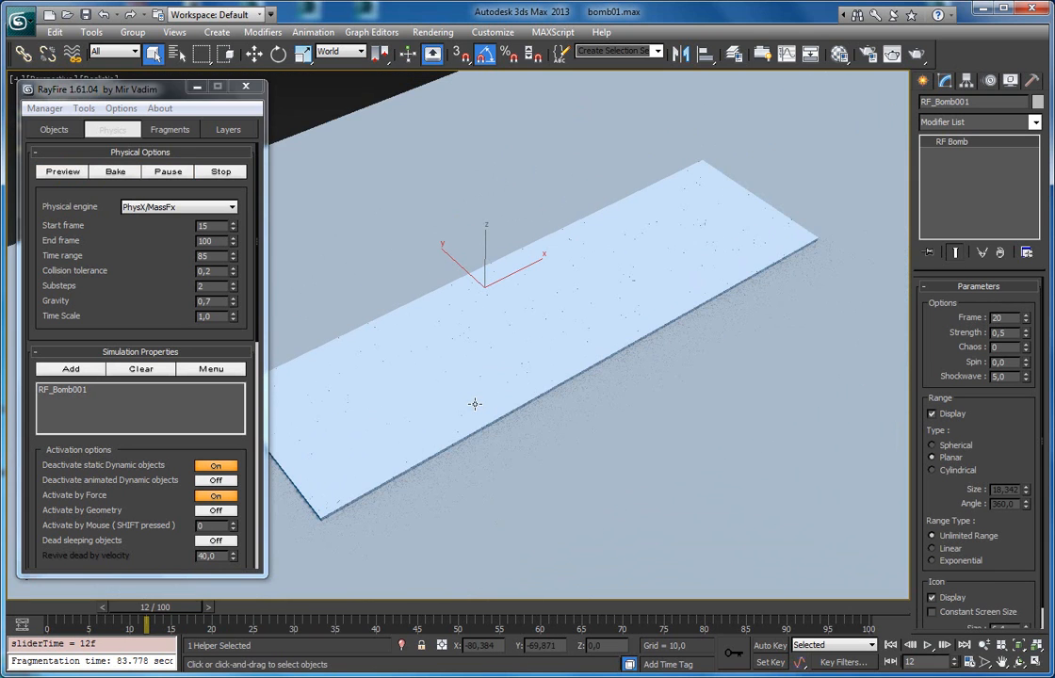